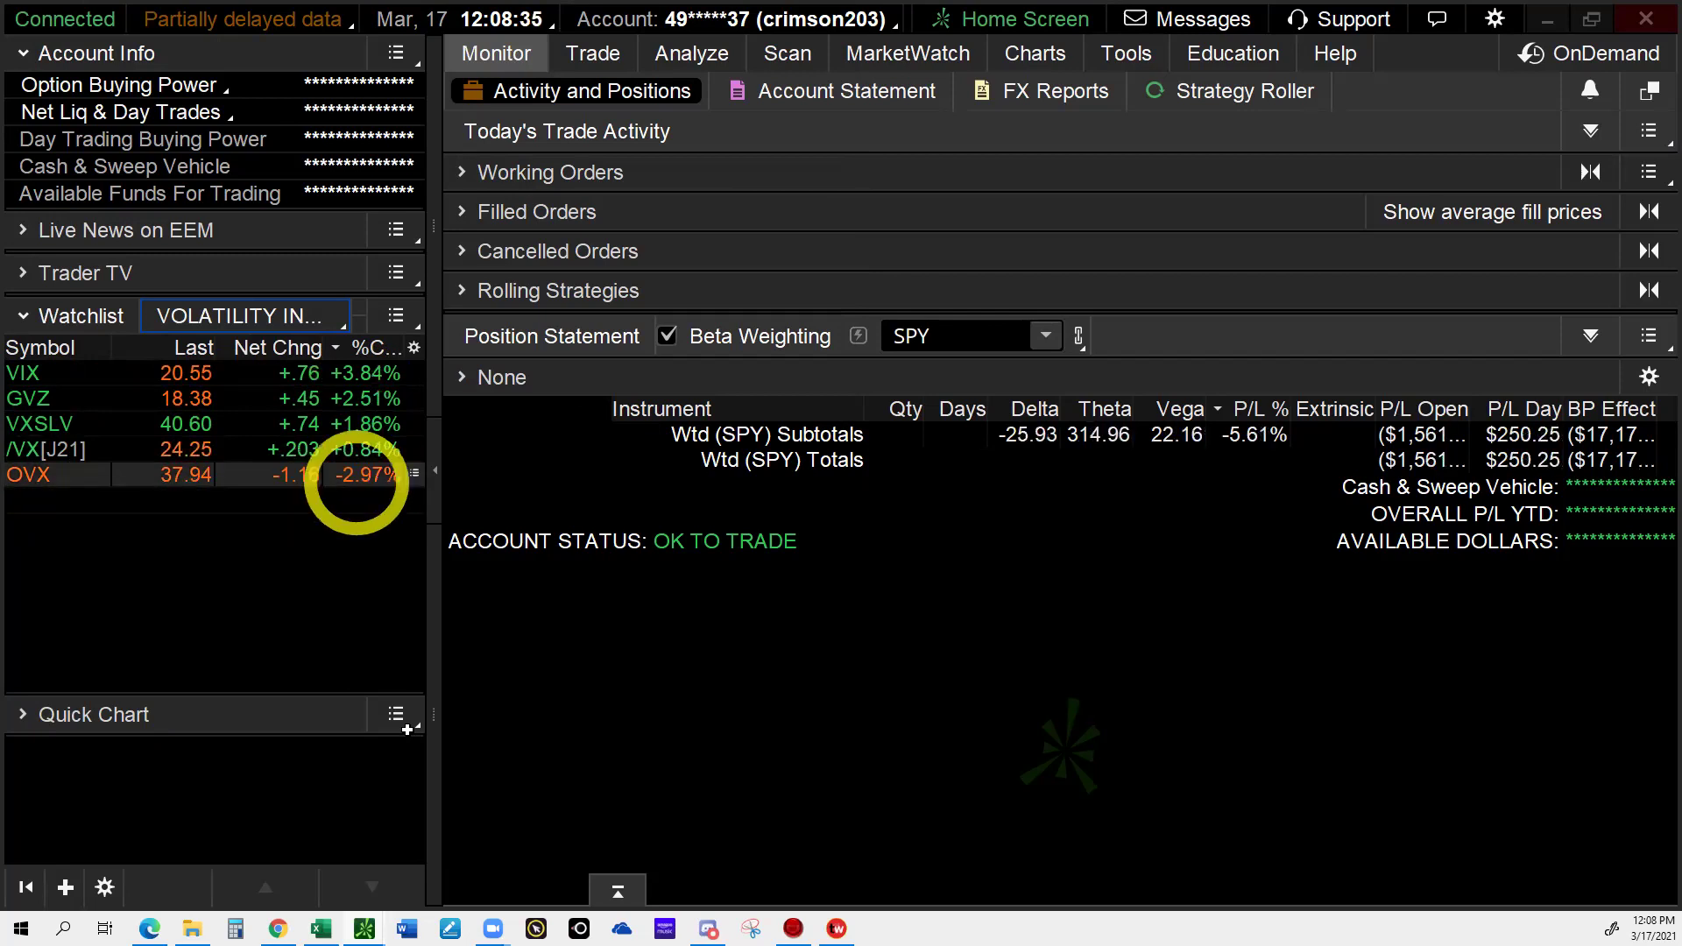
# Share the VOLATILITY INDEXES watchlist to generate a link for it.
pyautogui.click(360, 379)
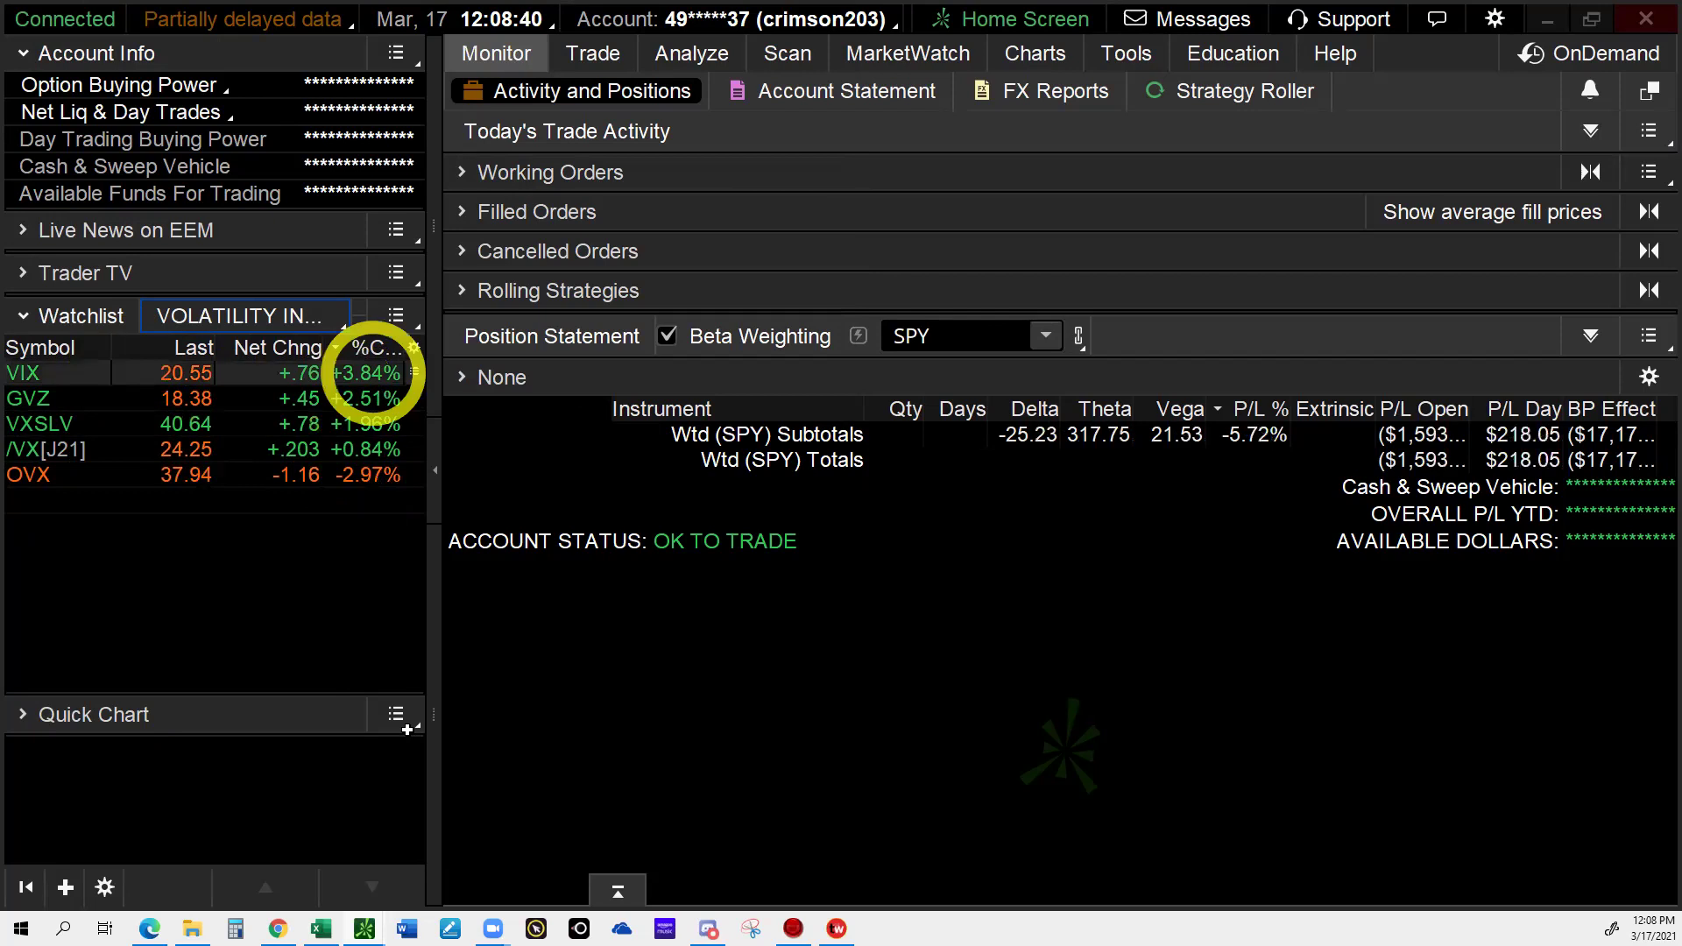
pyautogui.click(263, 317)
pyautogui.click(263, 871)
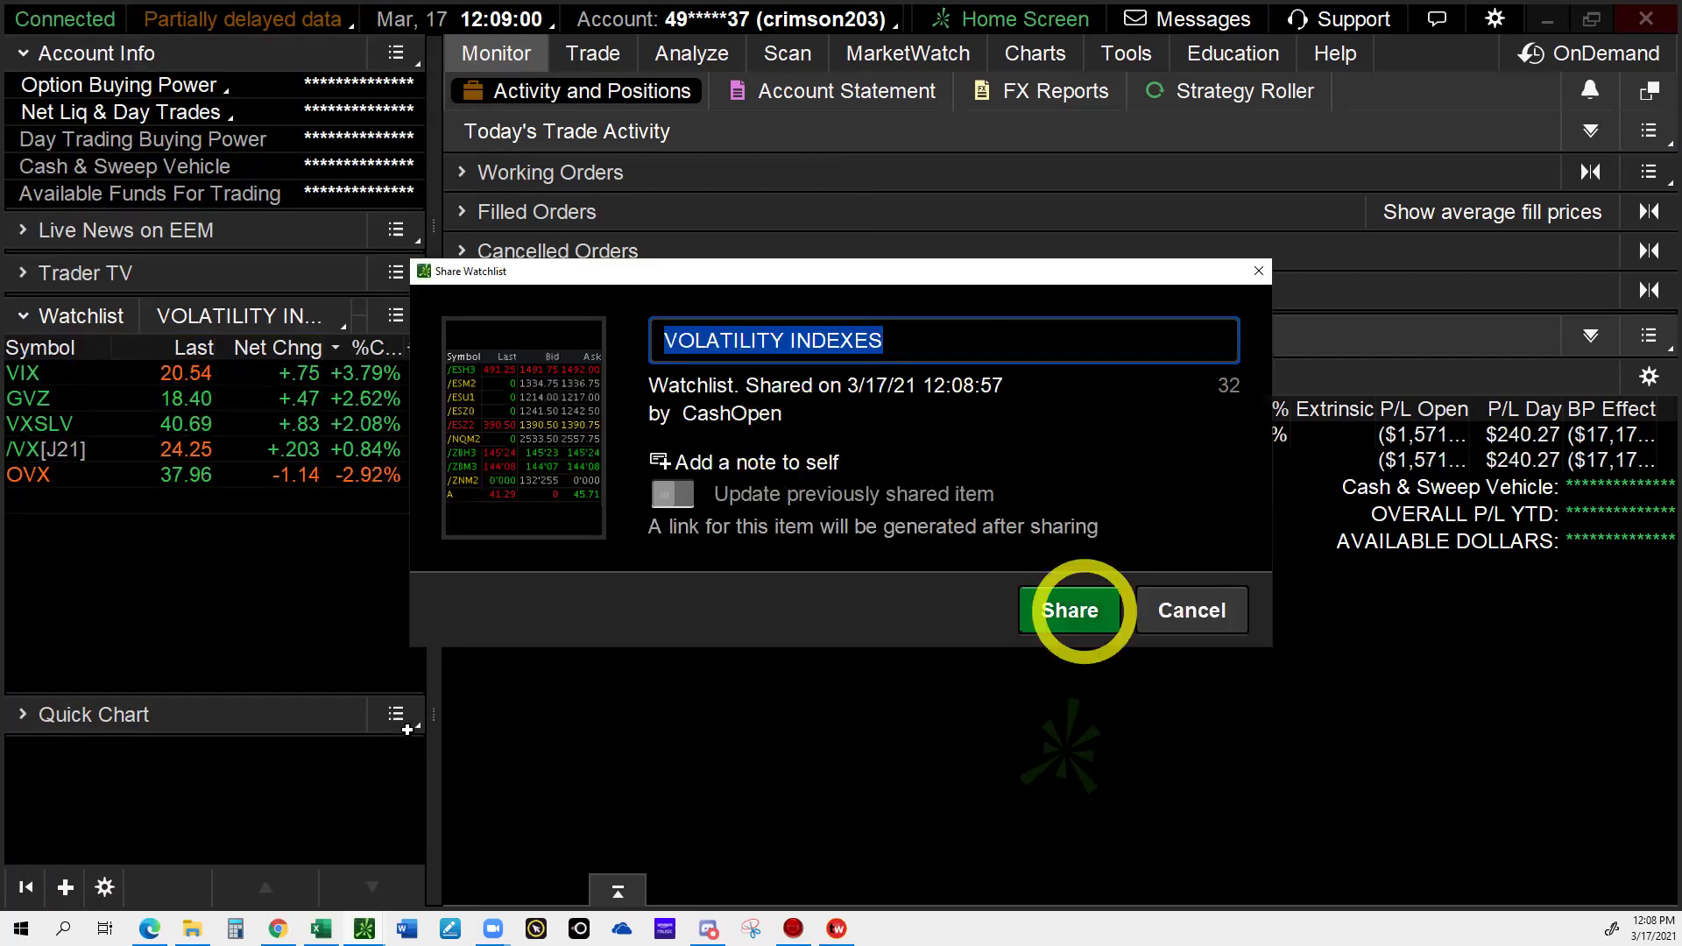
pyautogui.click(1084, 611)
# Switch to the chat app and write a message beginning "Here are".
pyautogui.click(709, 927)
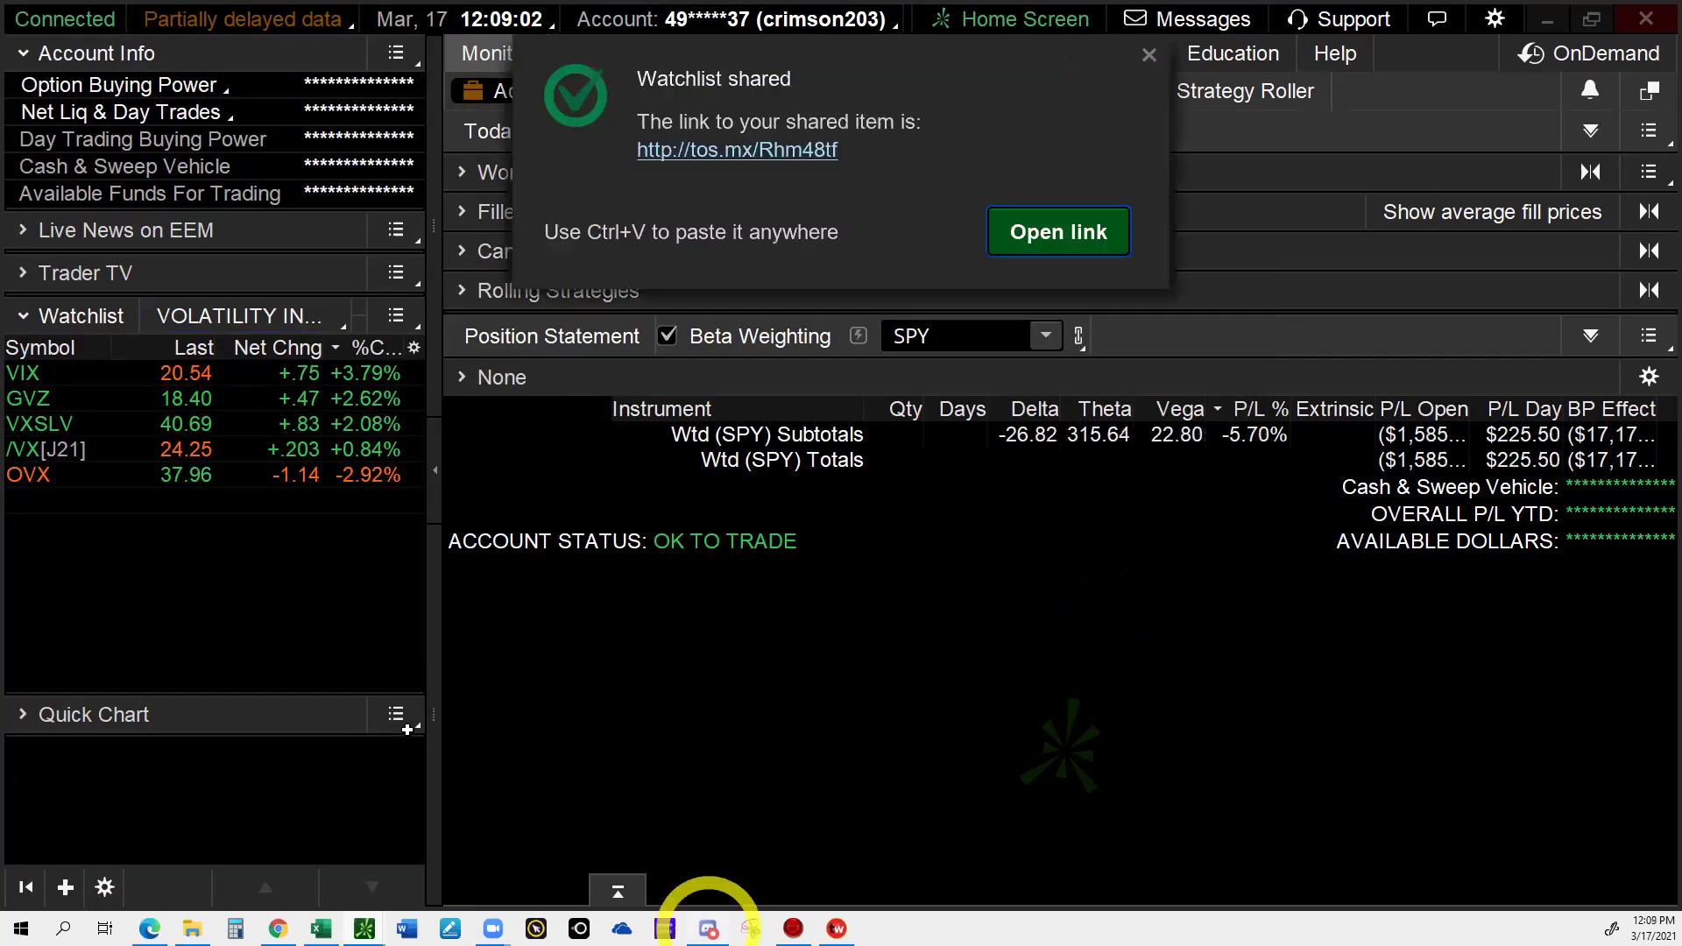
pyautogui.click(375, 876)
pyautogui.write('Here are')
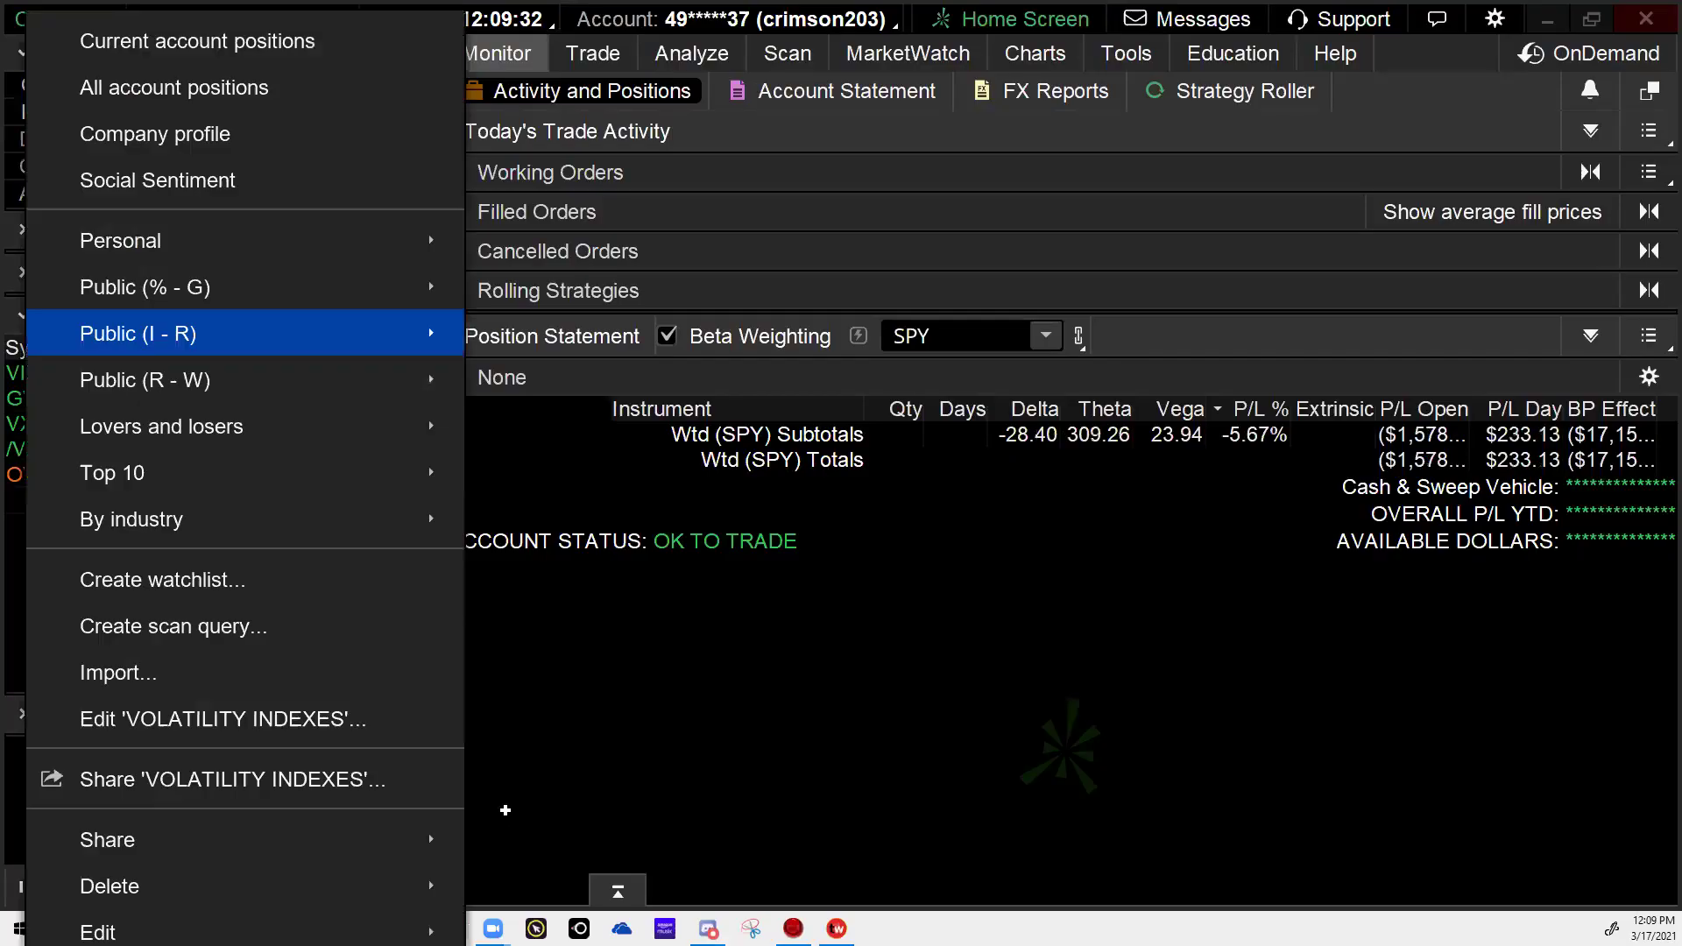
pyautogui.click(56, 375)
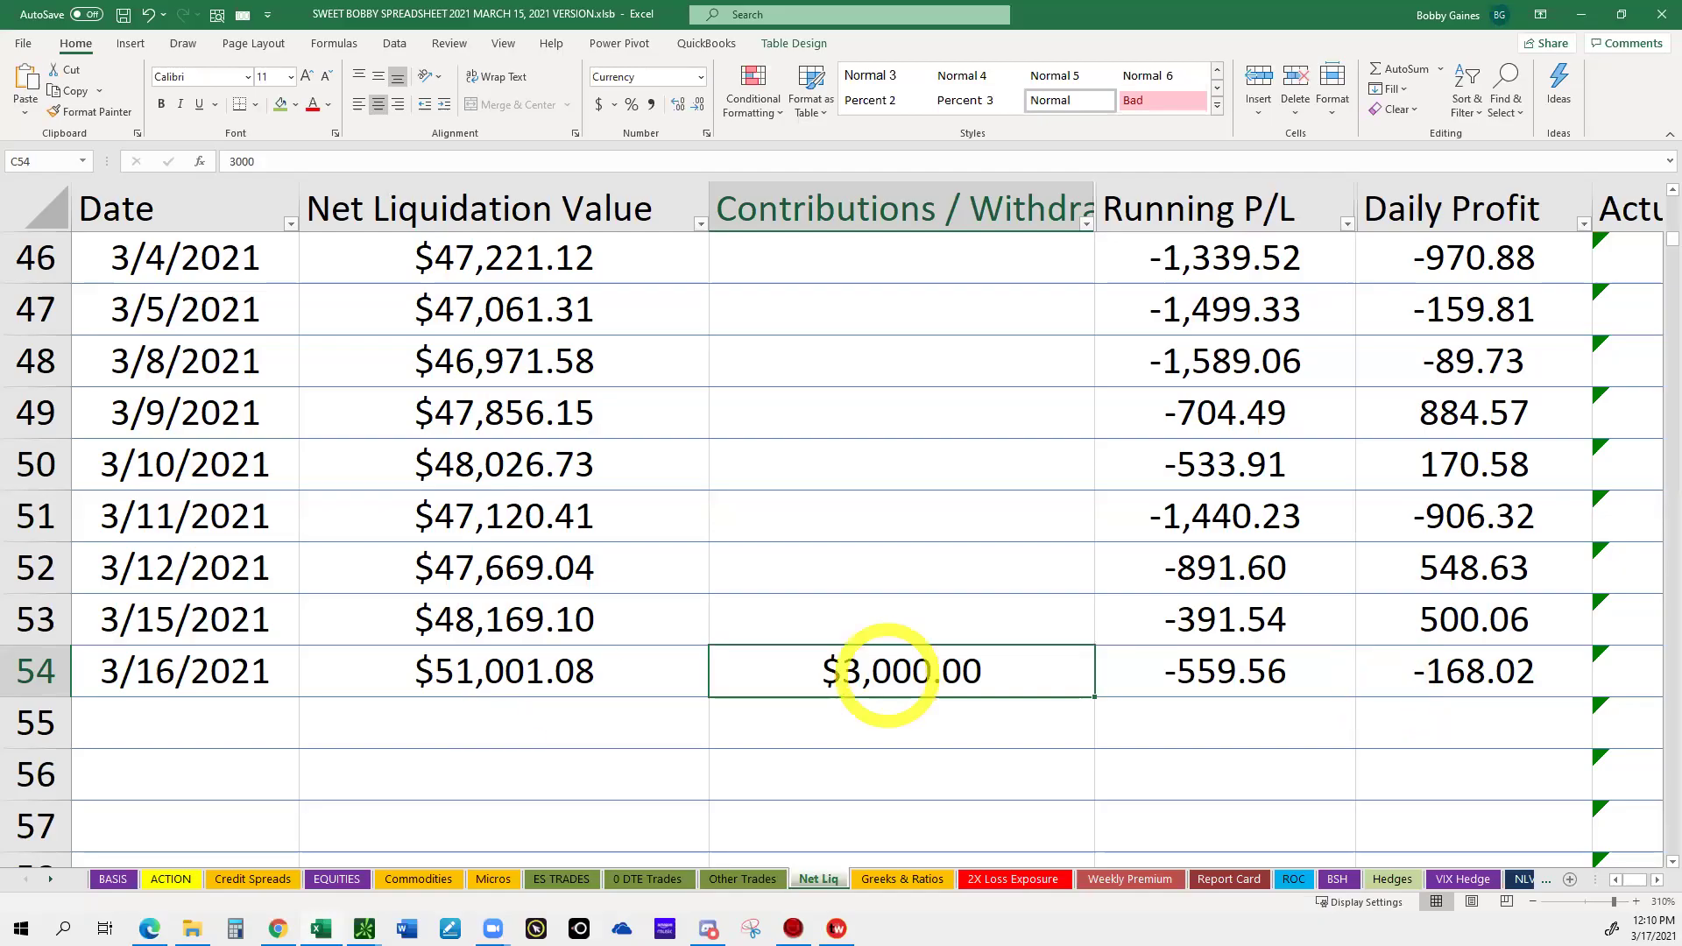
# Enter 3/17/21 as the date in the first empty row, row 55, of the Net Liq sheet in the Excel workbook.
pyautogui.press('Return')
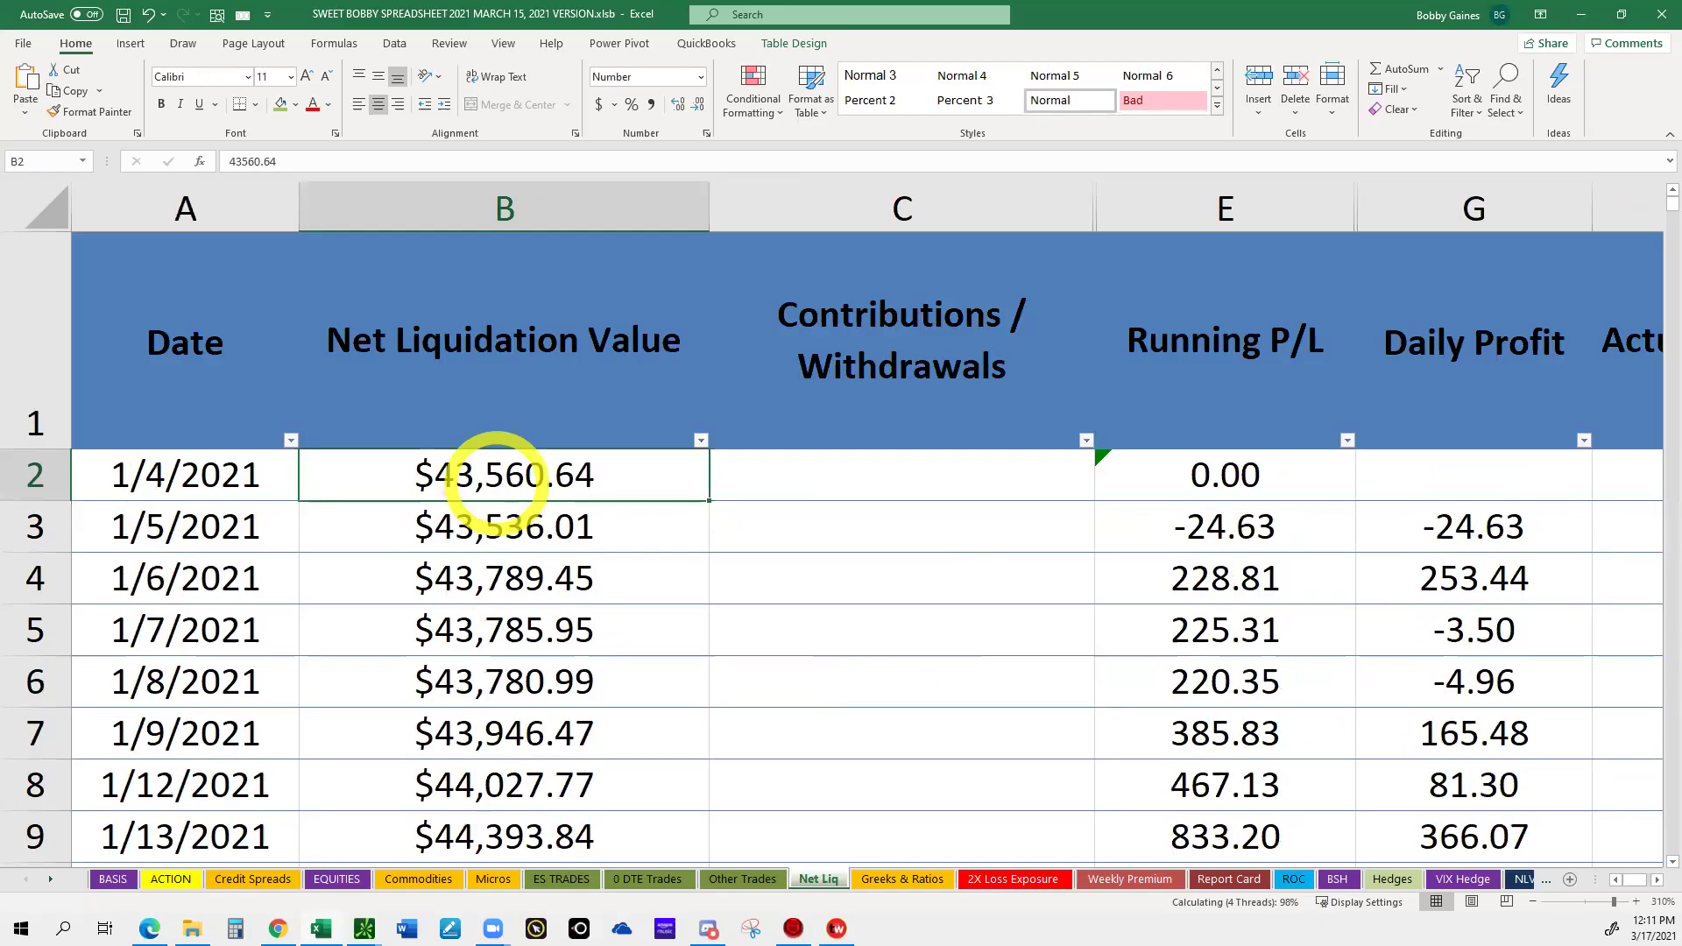
pyautogui.scroll(-20, 812, 492)
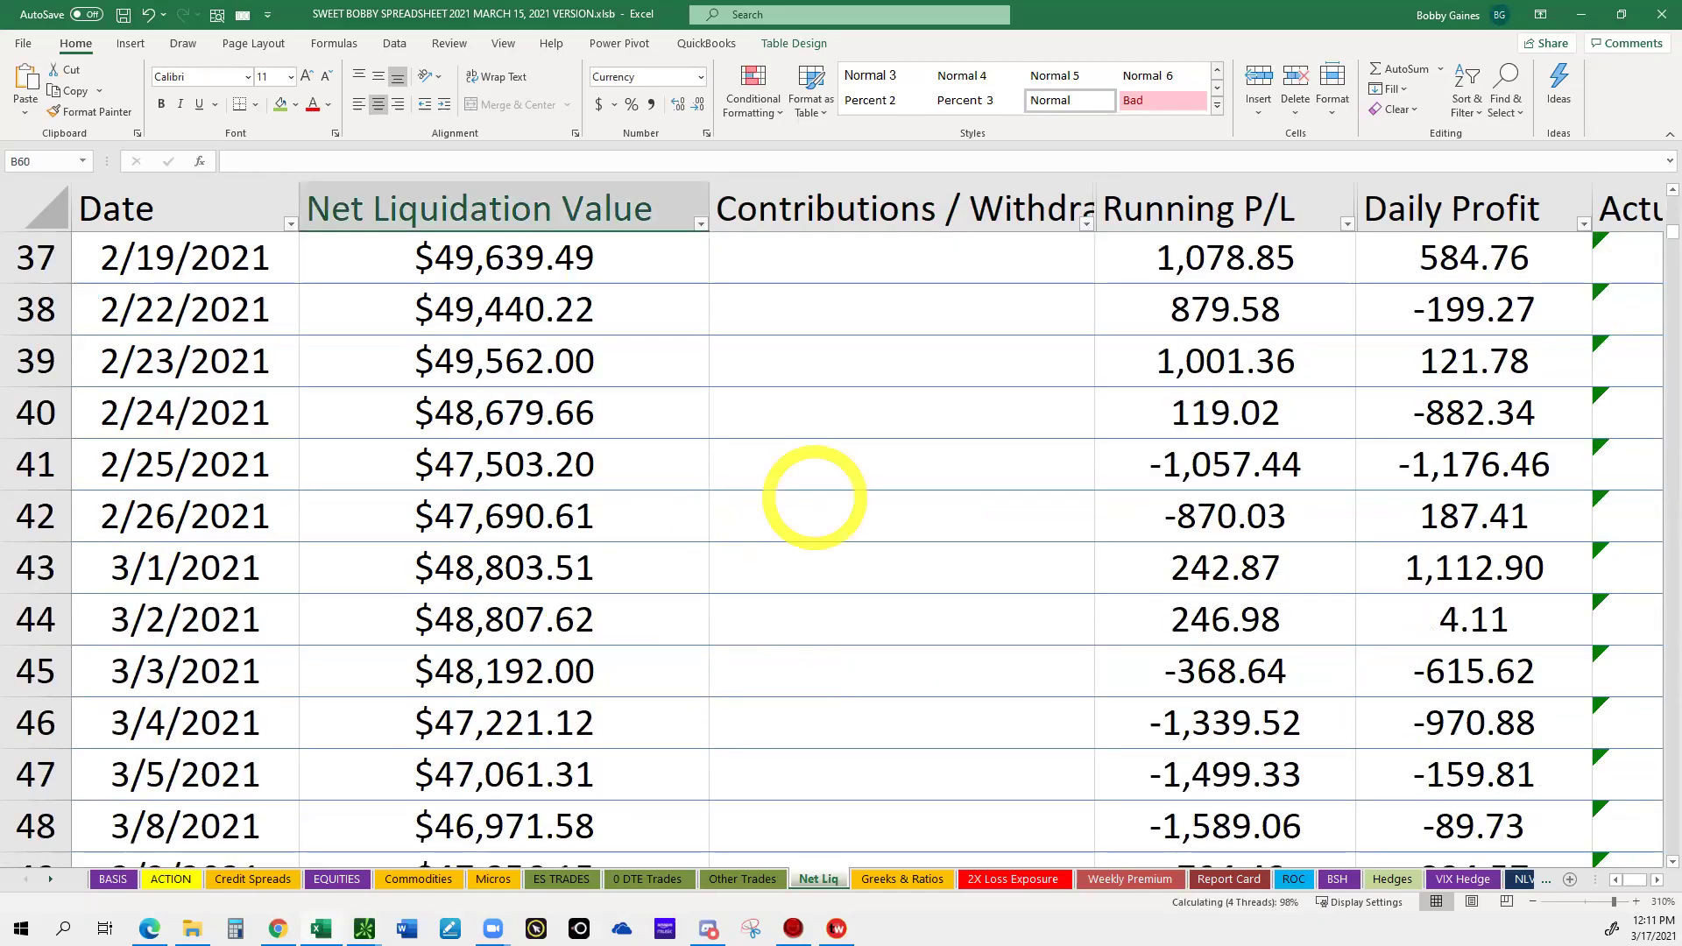
pyautogui.scroll(6, 814, 497)
pyautogui.click(168, 416)
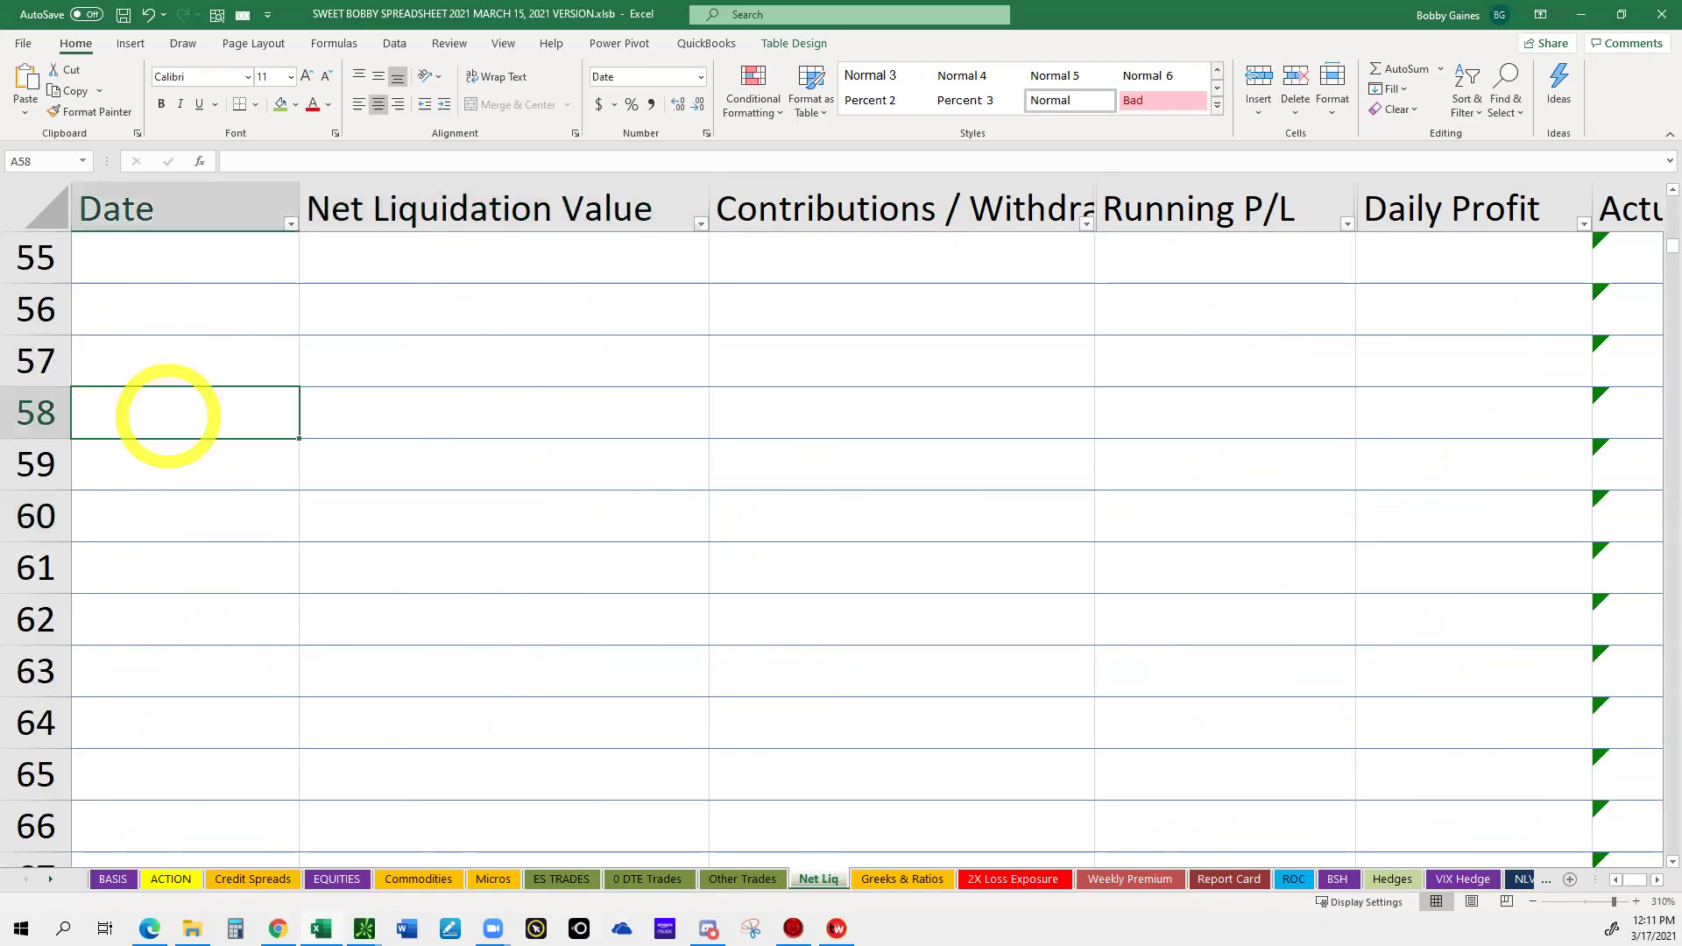
pyautogui.scroll(1, 184, 415)
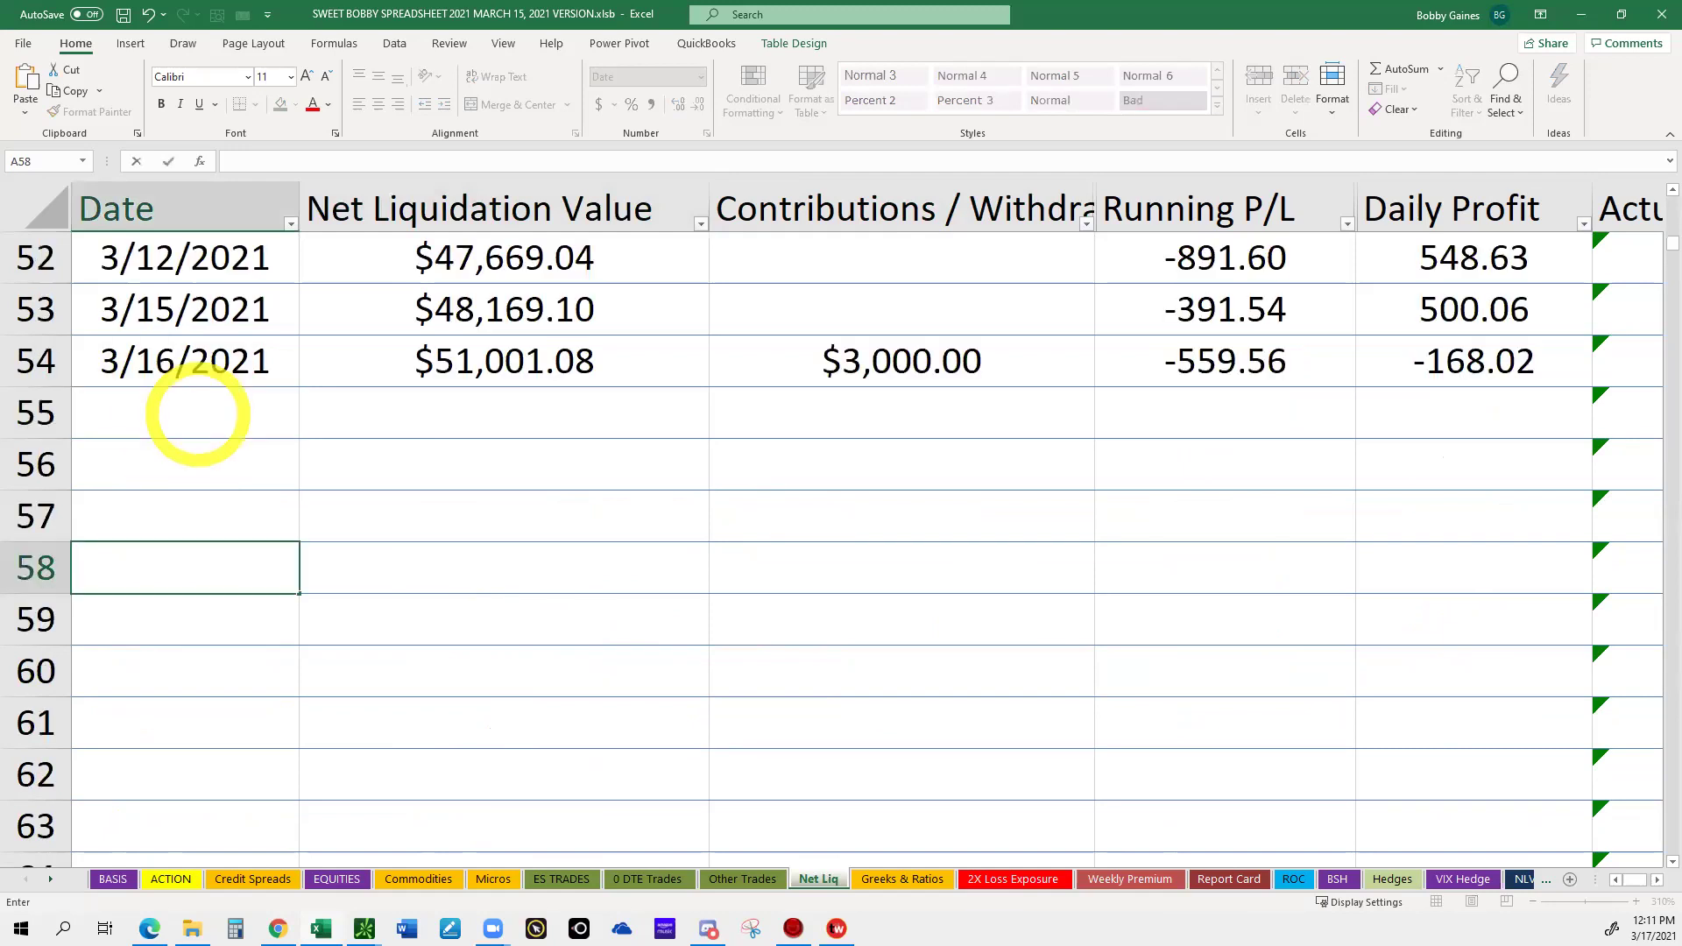
pyautogui.scroll(2, 198, 414)
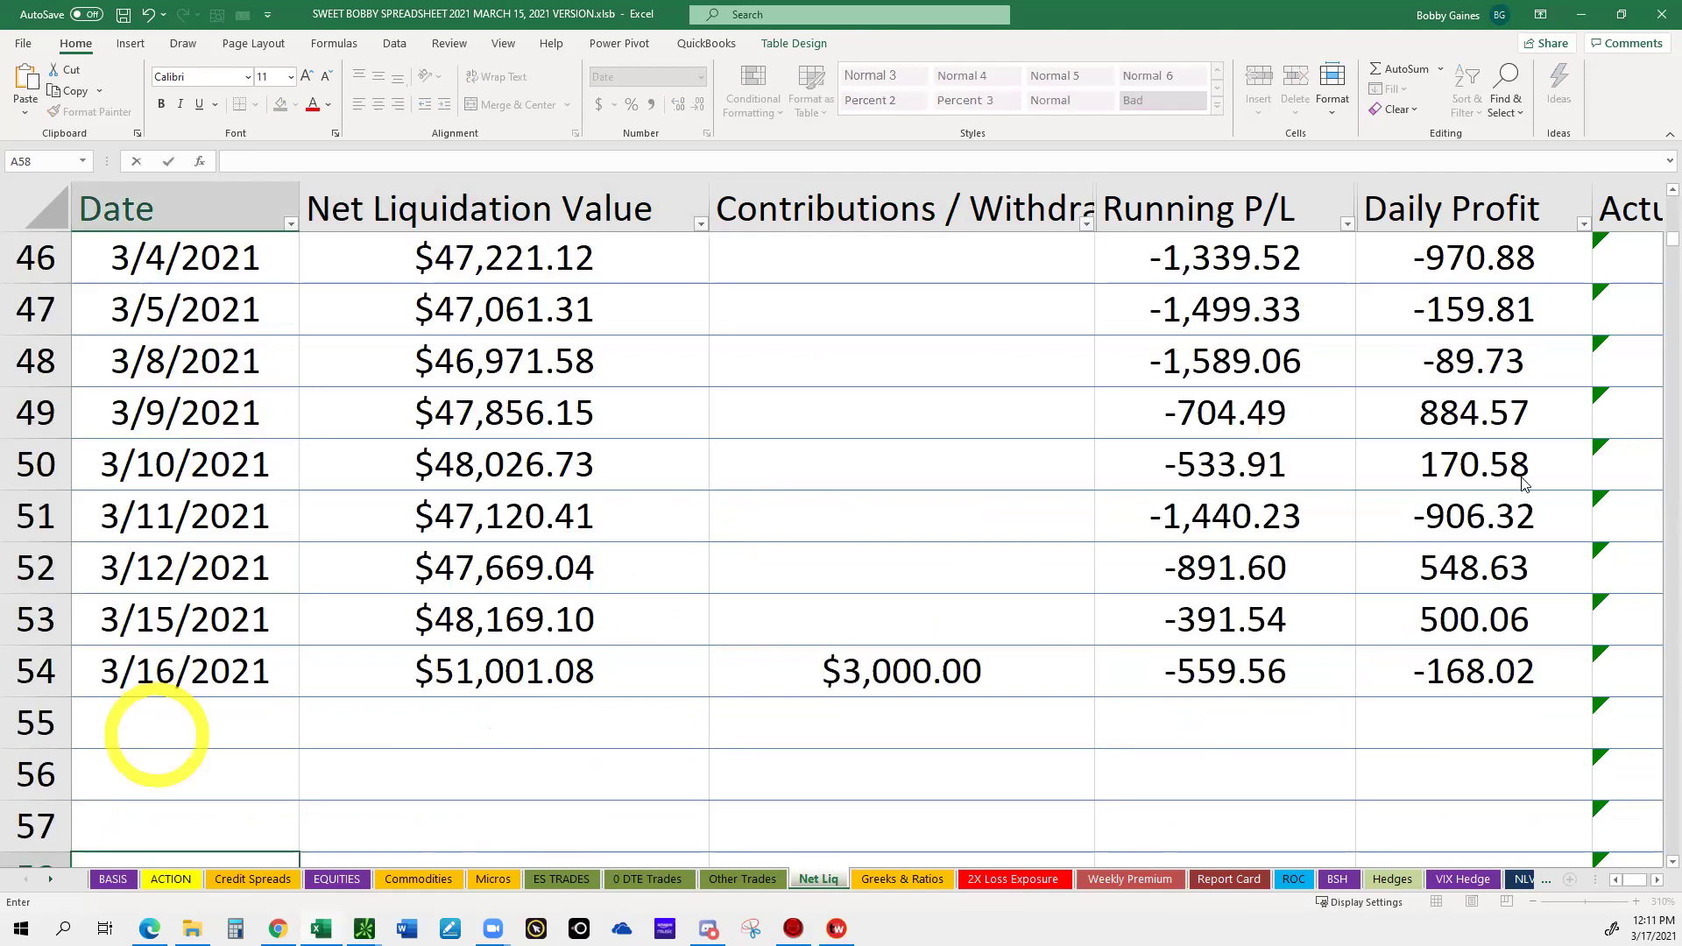
pyautogui.click(156, 734)
pyautogui.write('3/17/21')
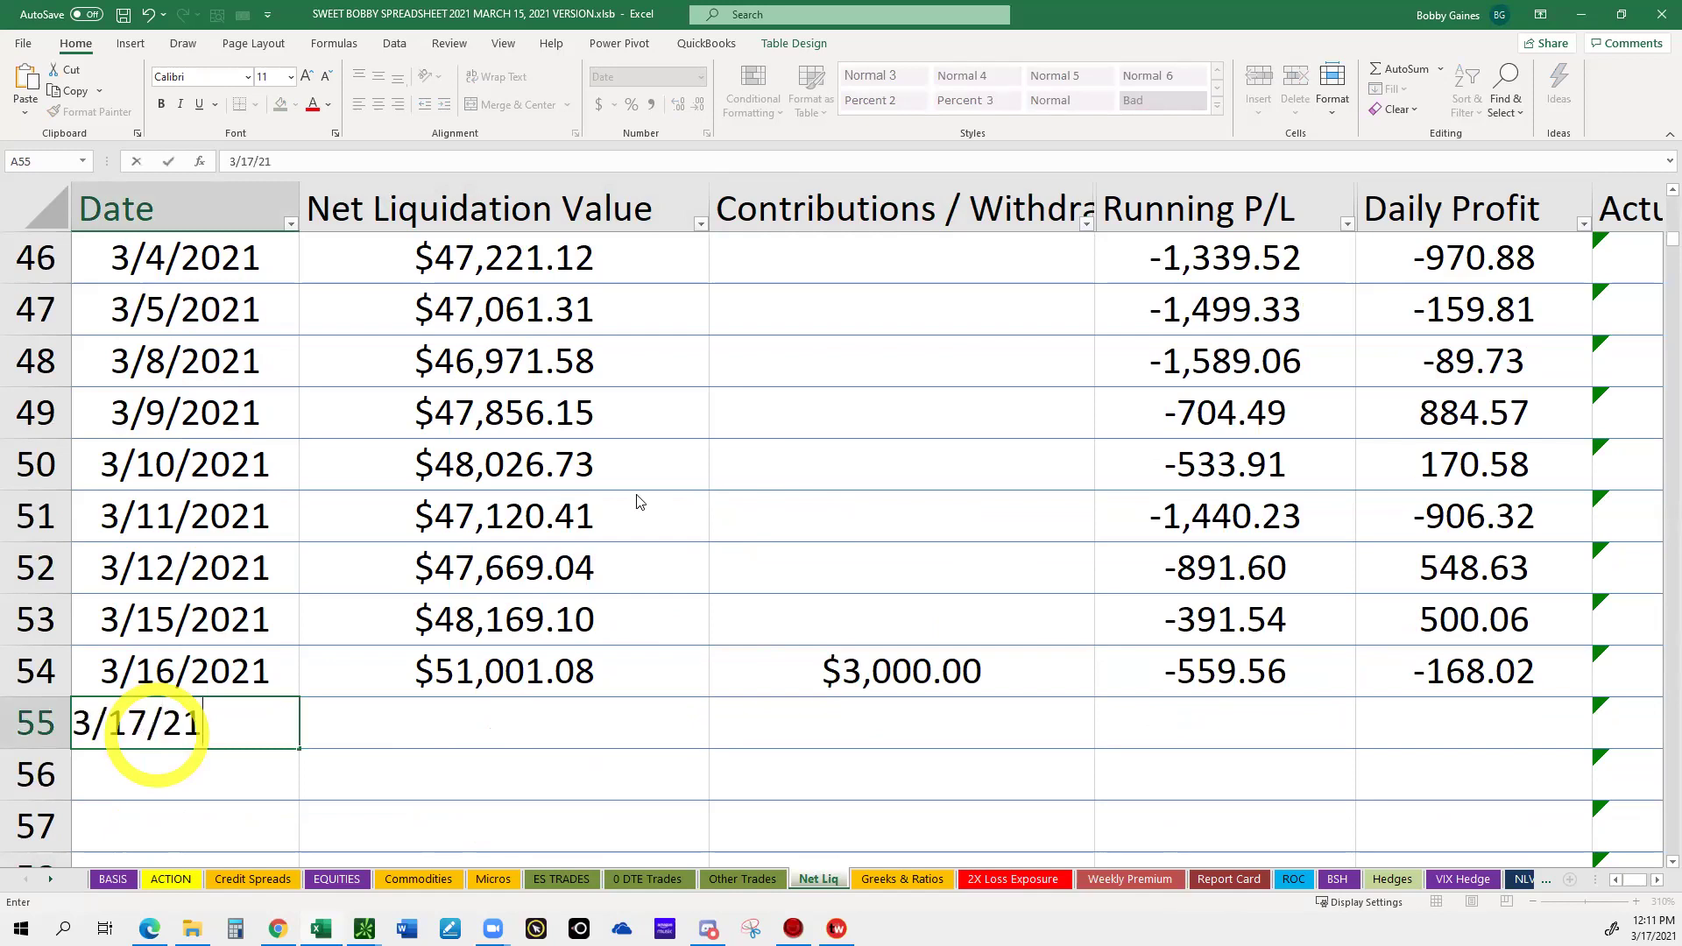
pyautogui.press('Tab')
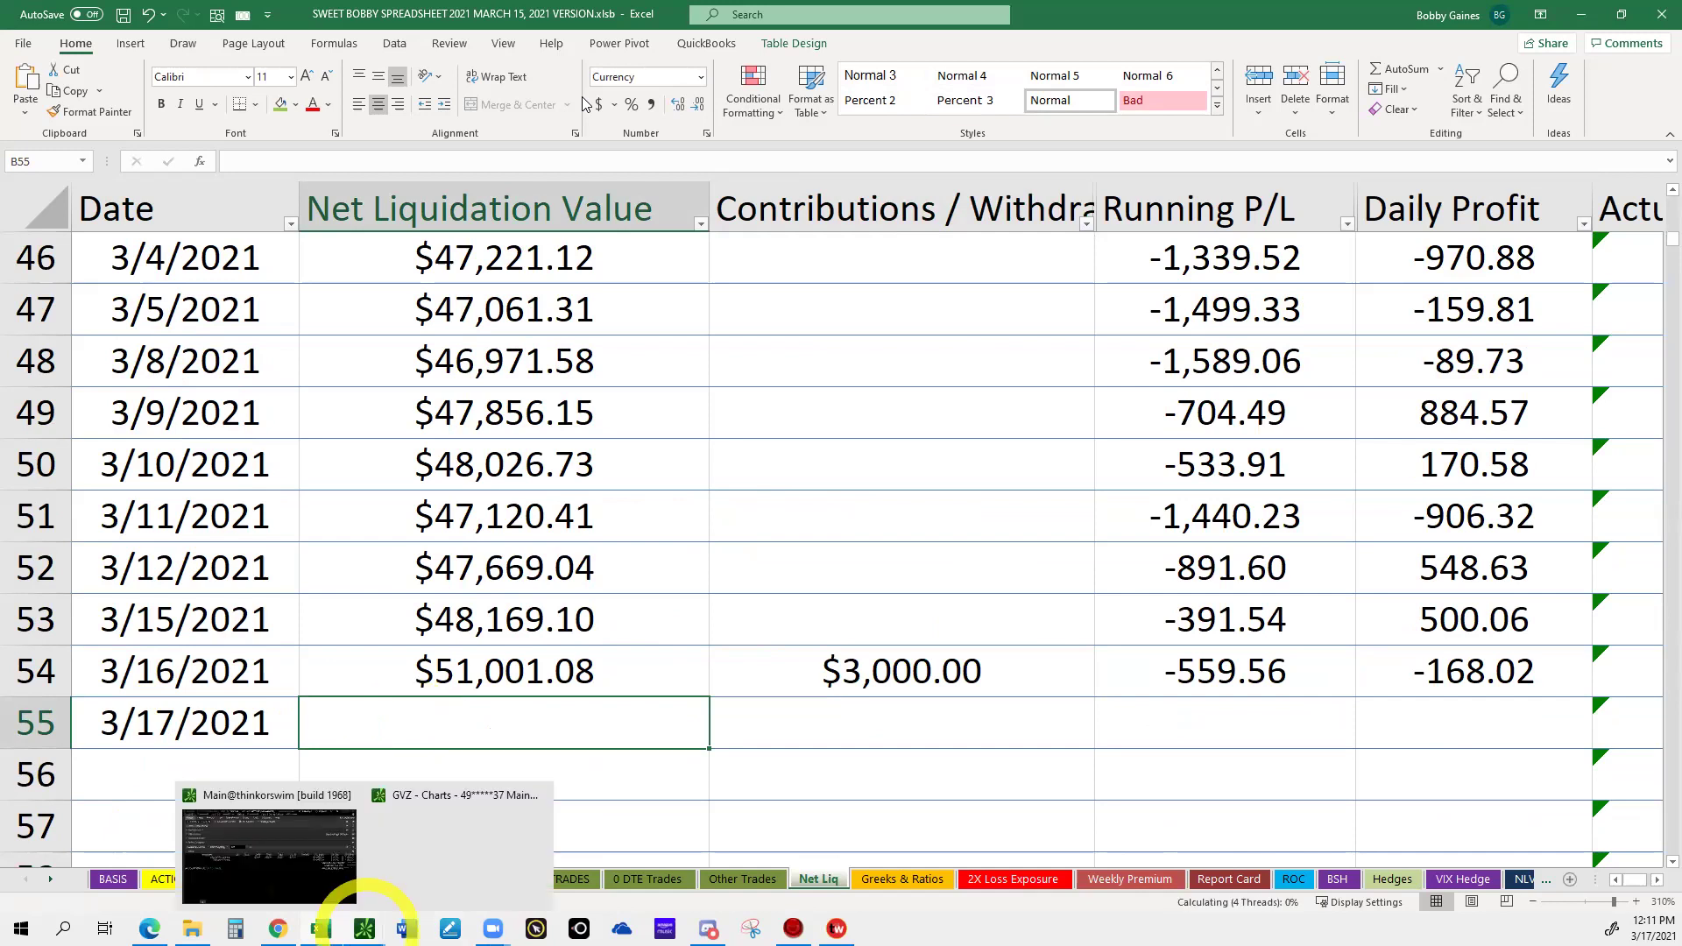
# Switch to thinkorswim to read the account's net liquidation value, and enter 51402.84 for 3/17/2021 back in the Excel Net Liq sheet.
pyautogui.click(366, 915)
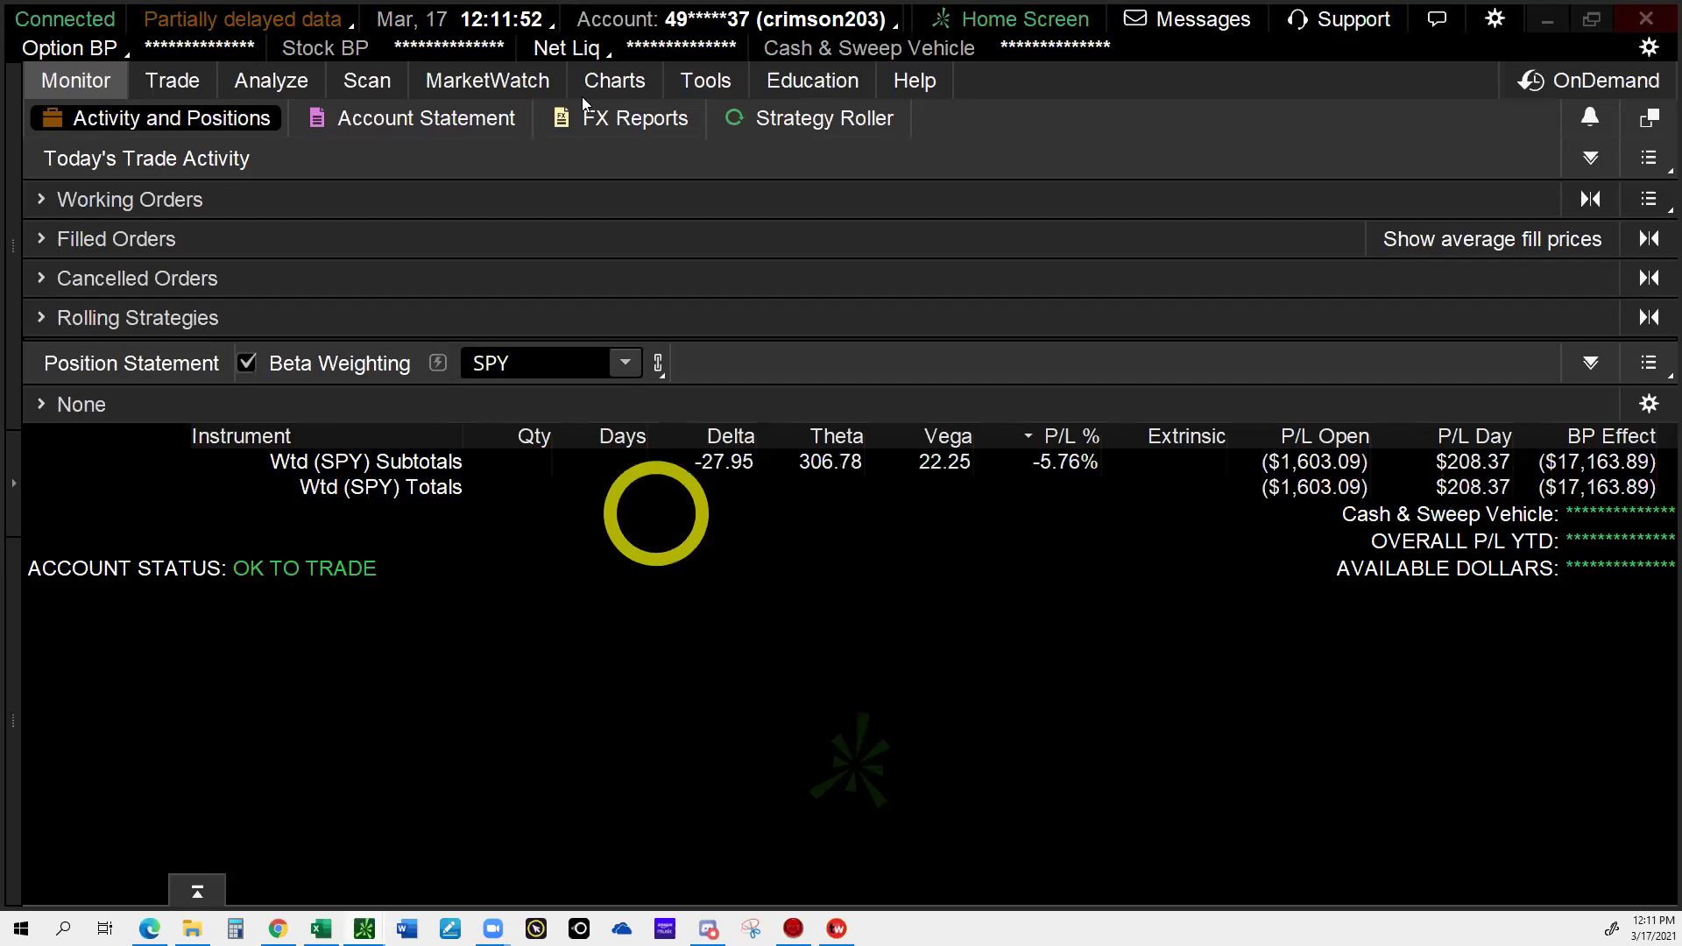
pyautogui.click(582, 96)
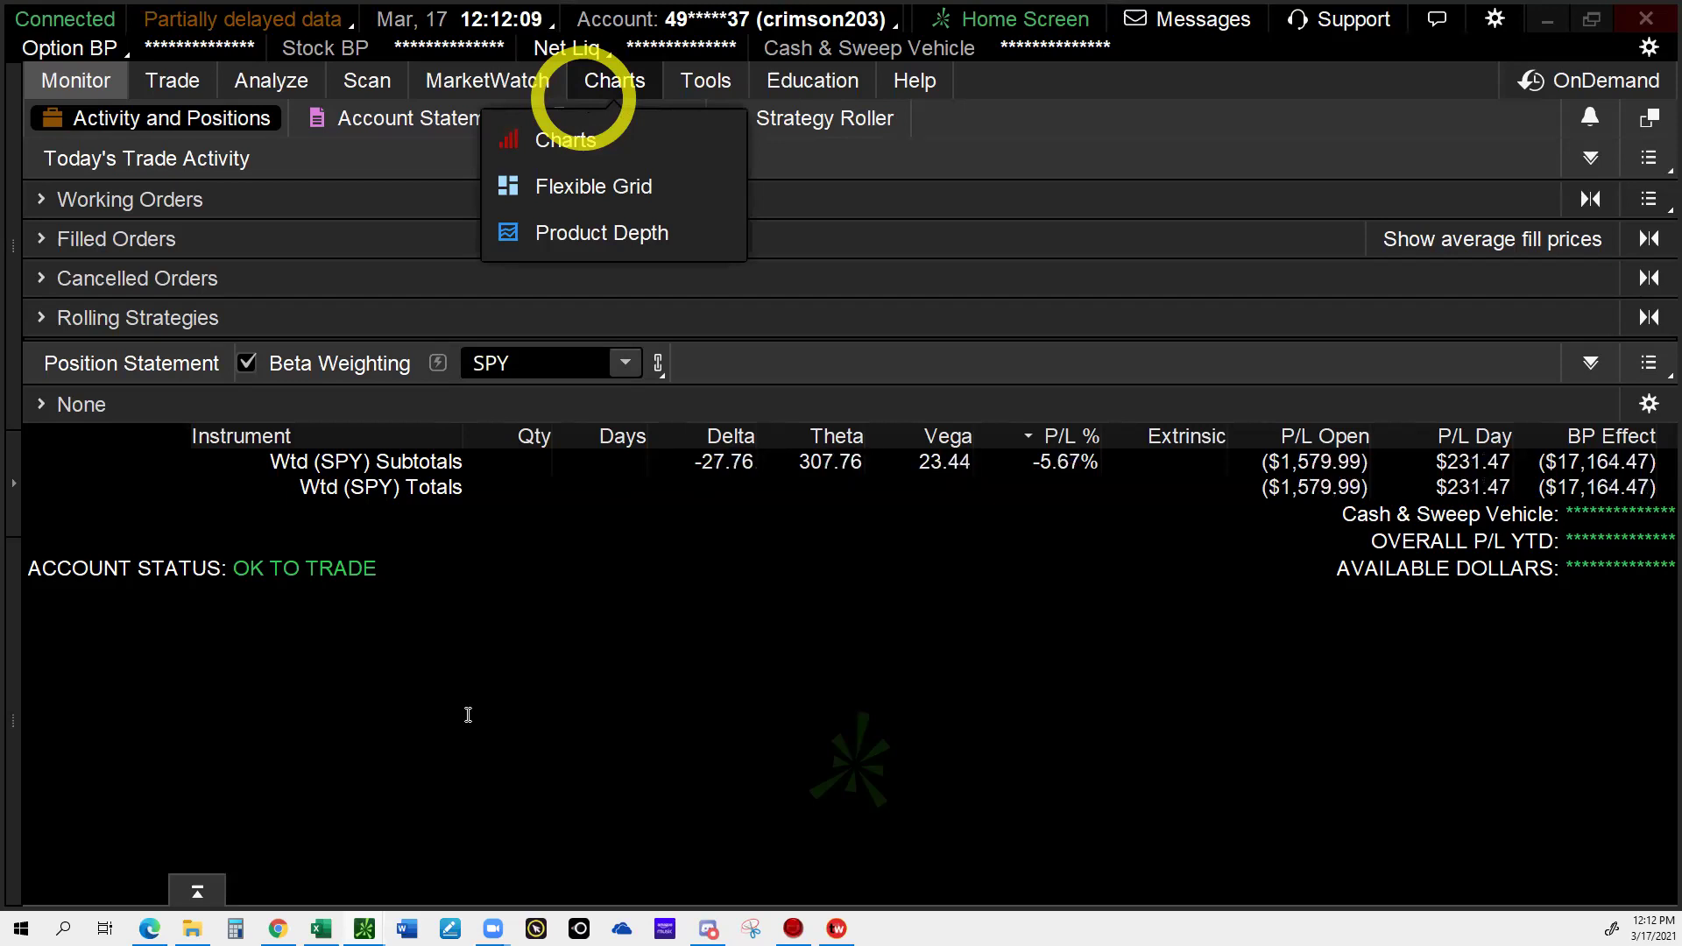
pyautogui.click(323, 929)
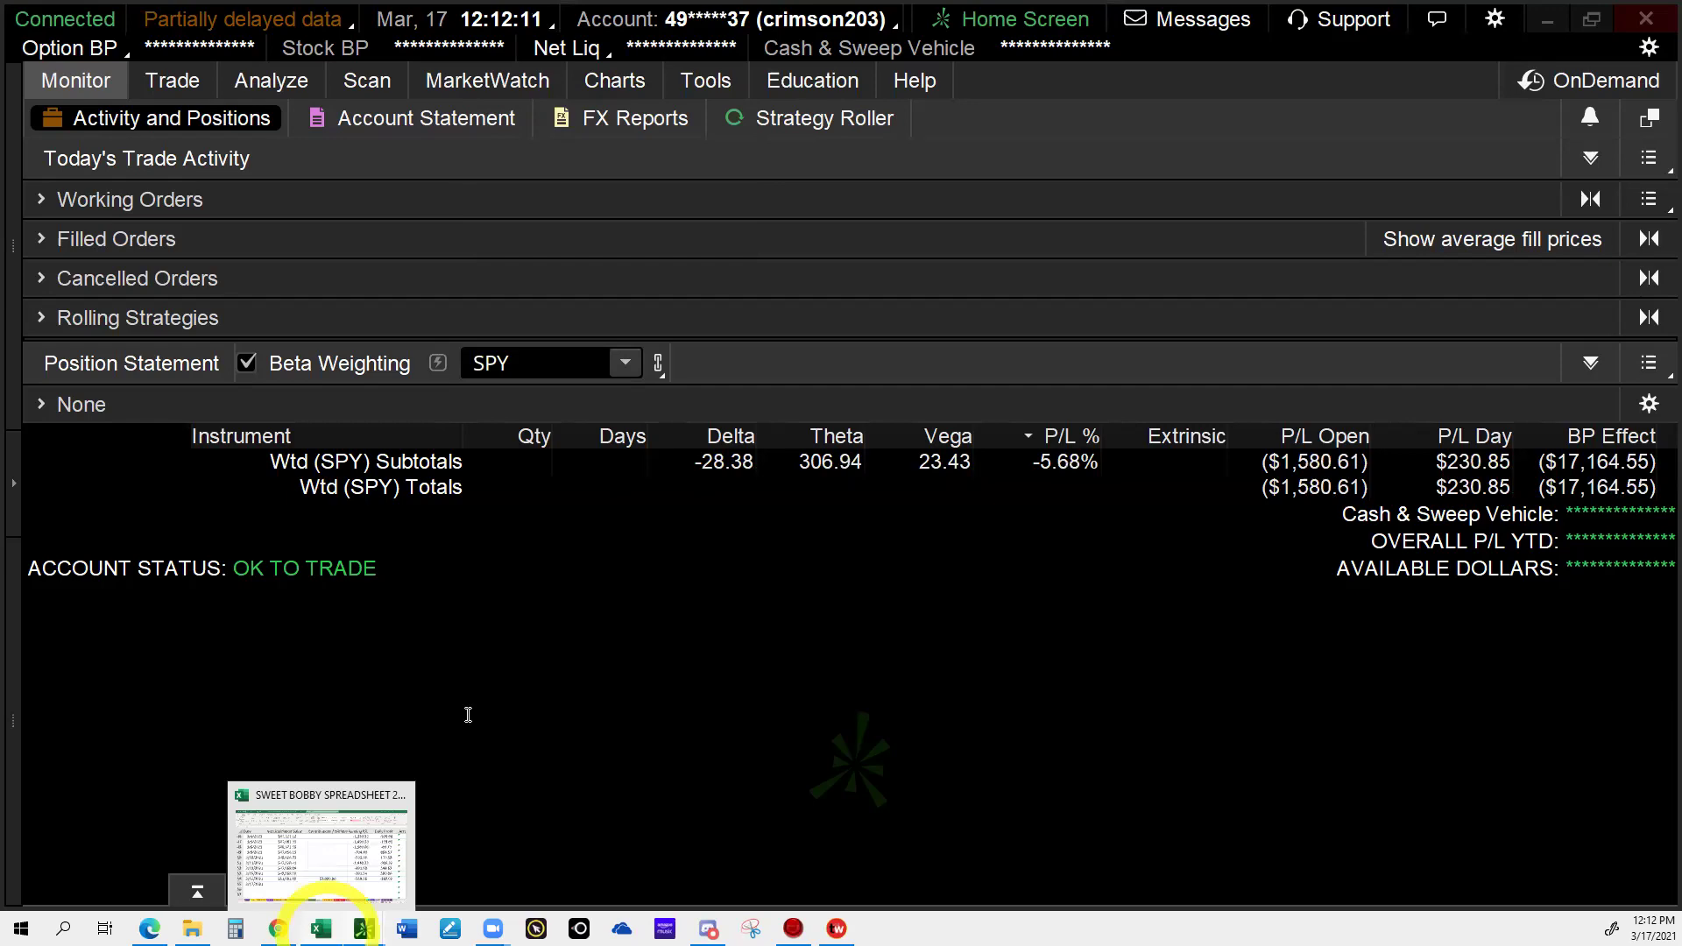
pyautogui.click(468, 715)
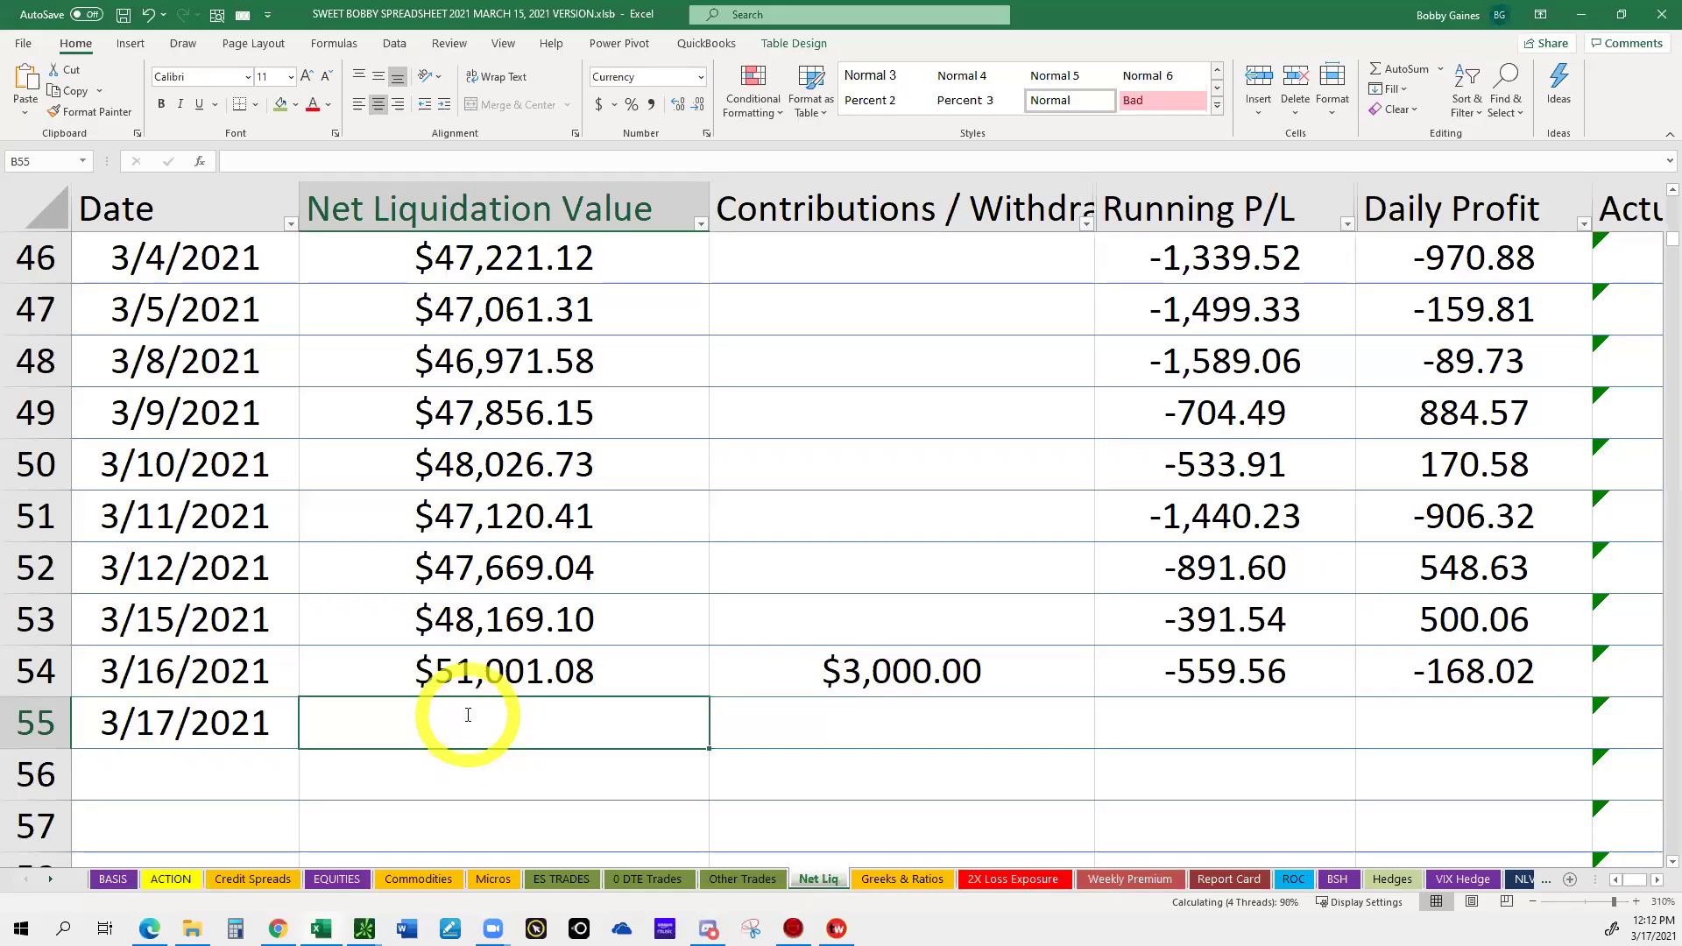
pyautogui.write('51402.84')
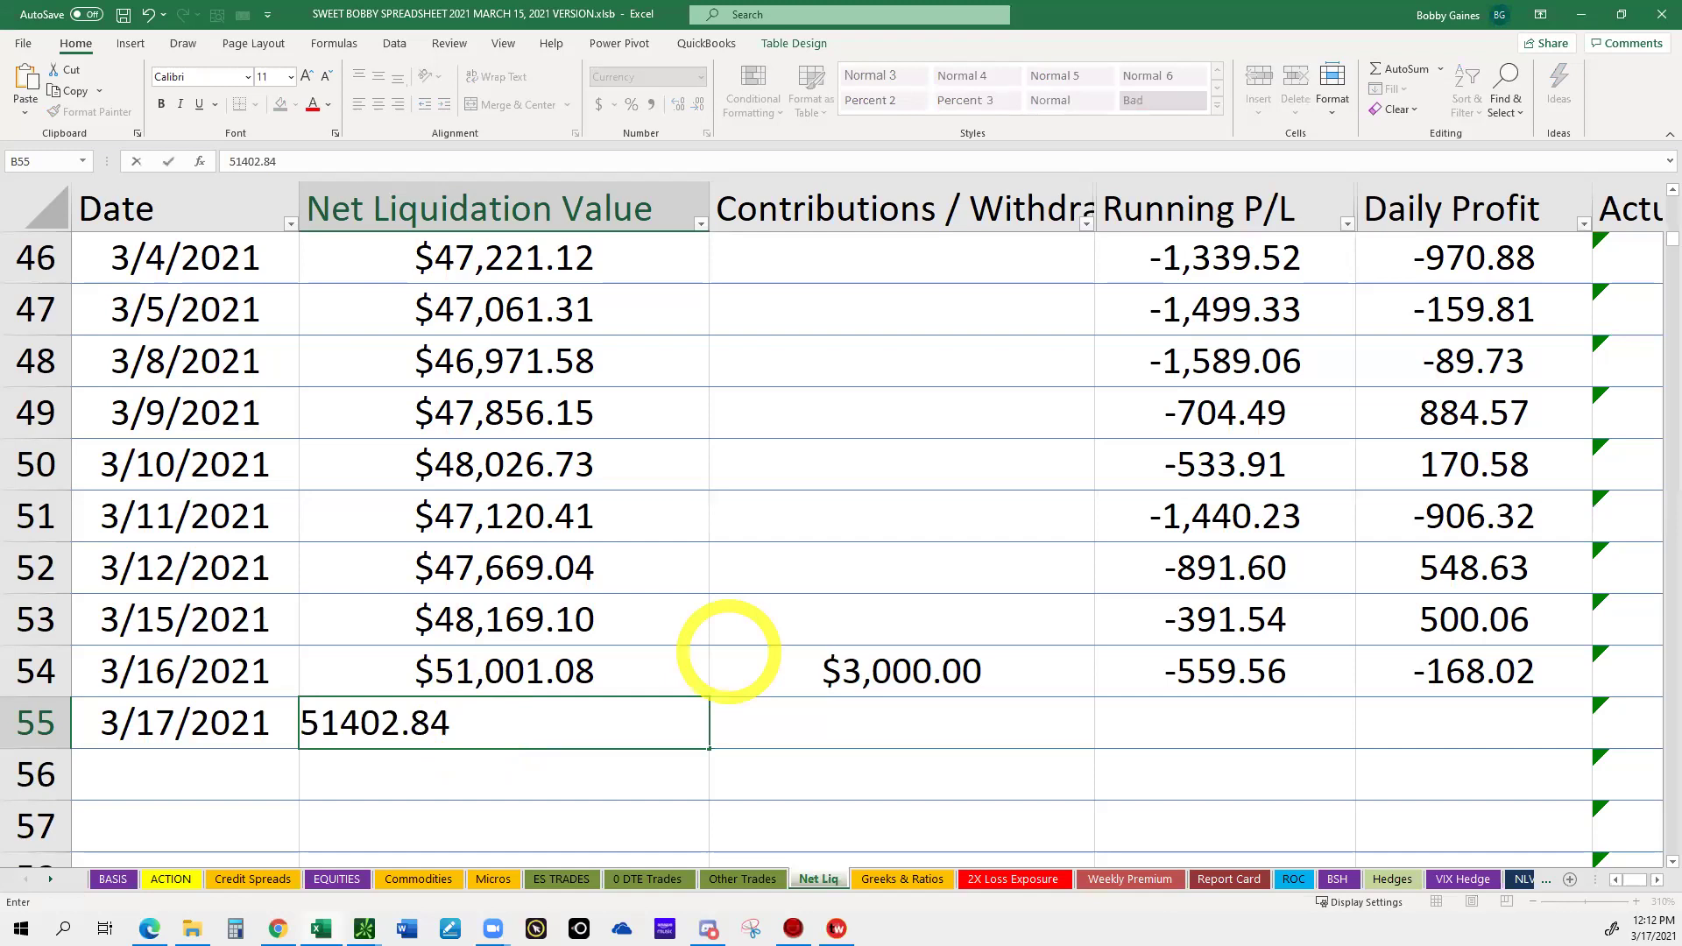
pyautogui.press('Tab')
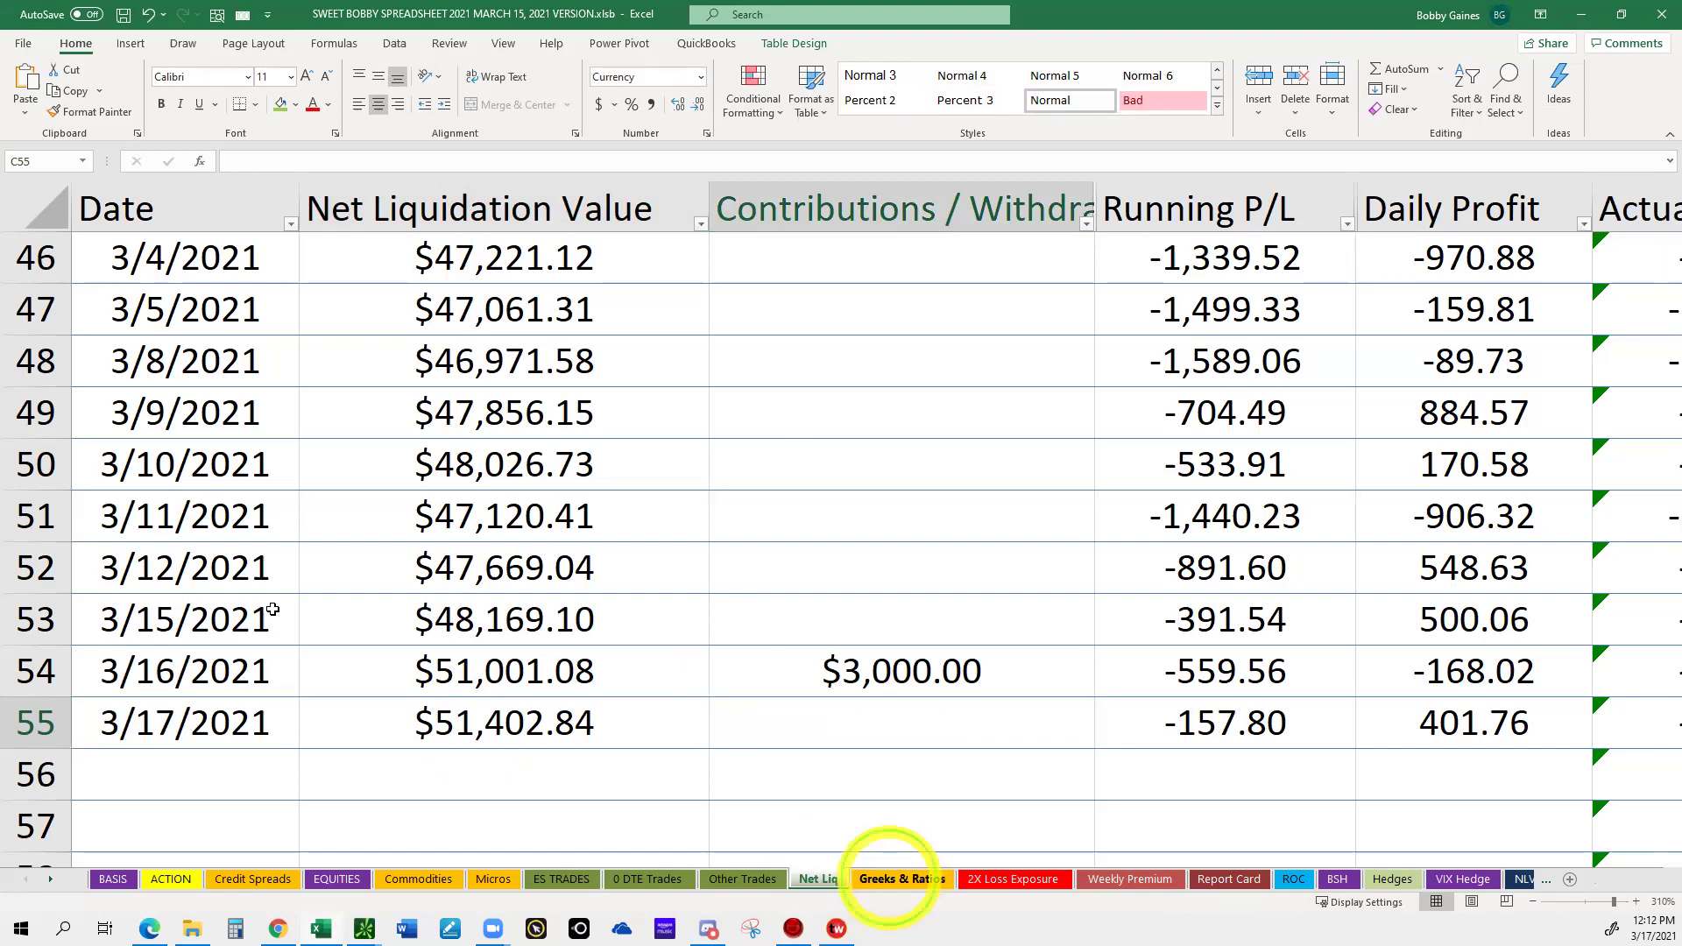
# Inspect the Daily Profit entries for 3/4/2021 and 3/17/2021 on the Net Liq sheet after a glance at Greeks & Ratios.
pyautogui.click(893, 878)
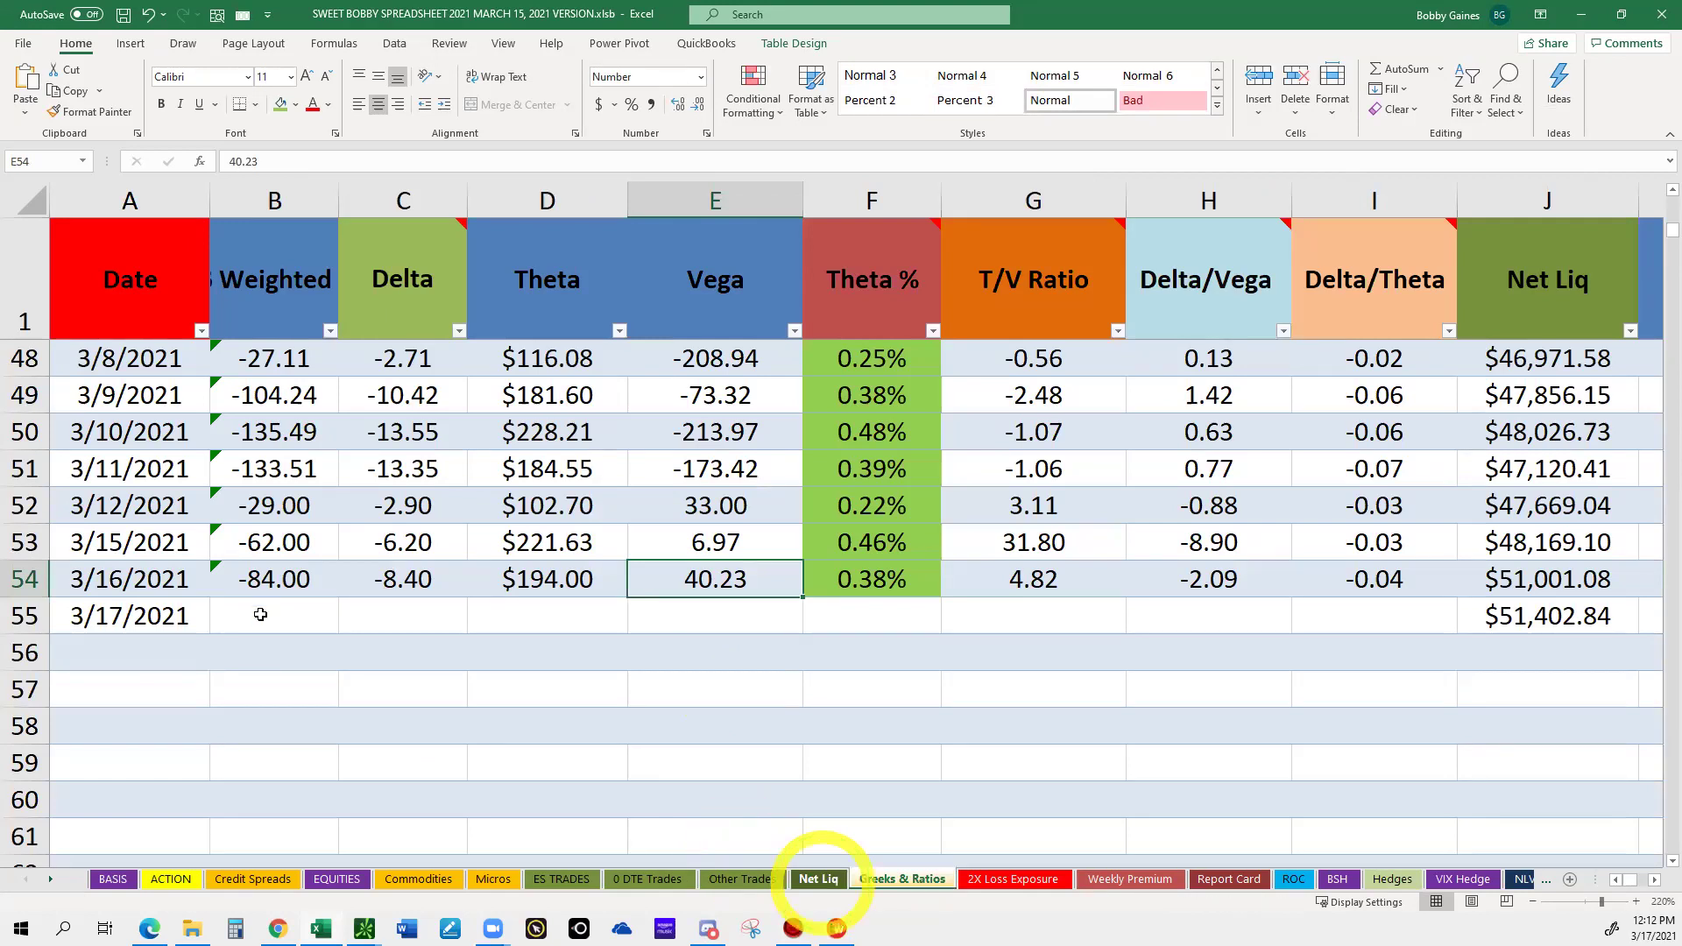
pyautogui.click(820, 879)
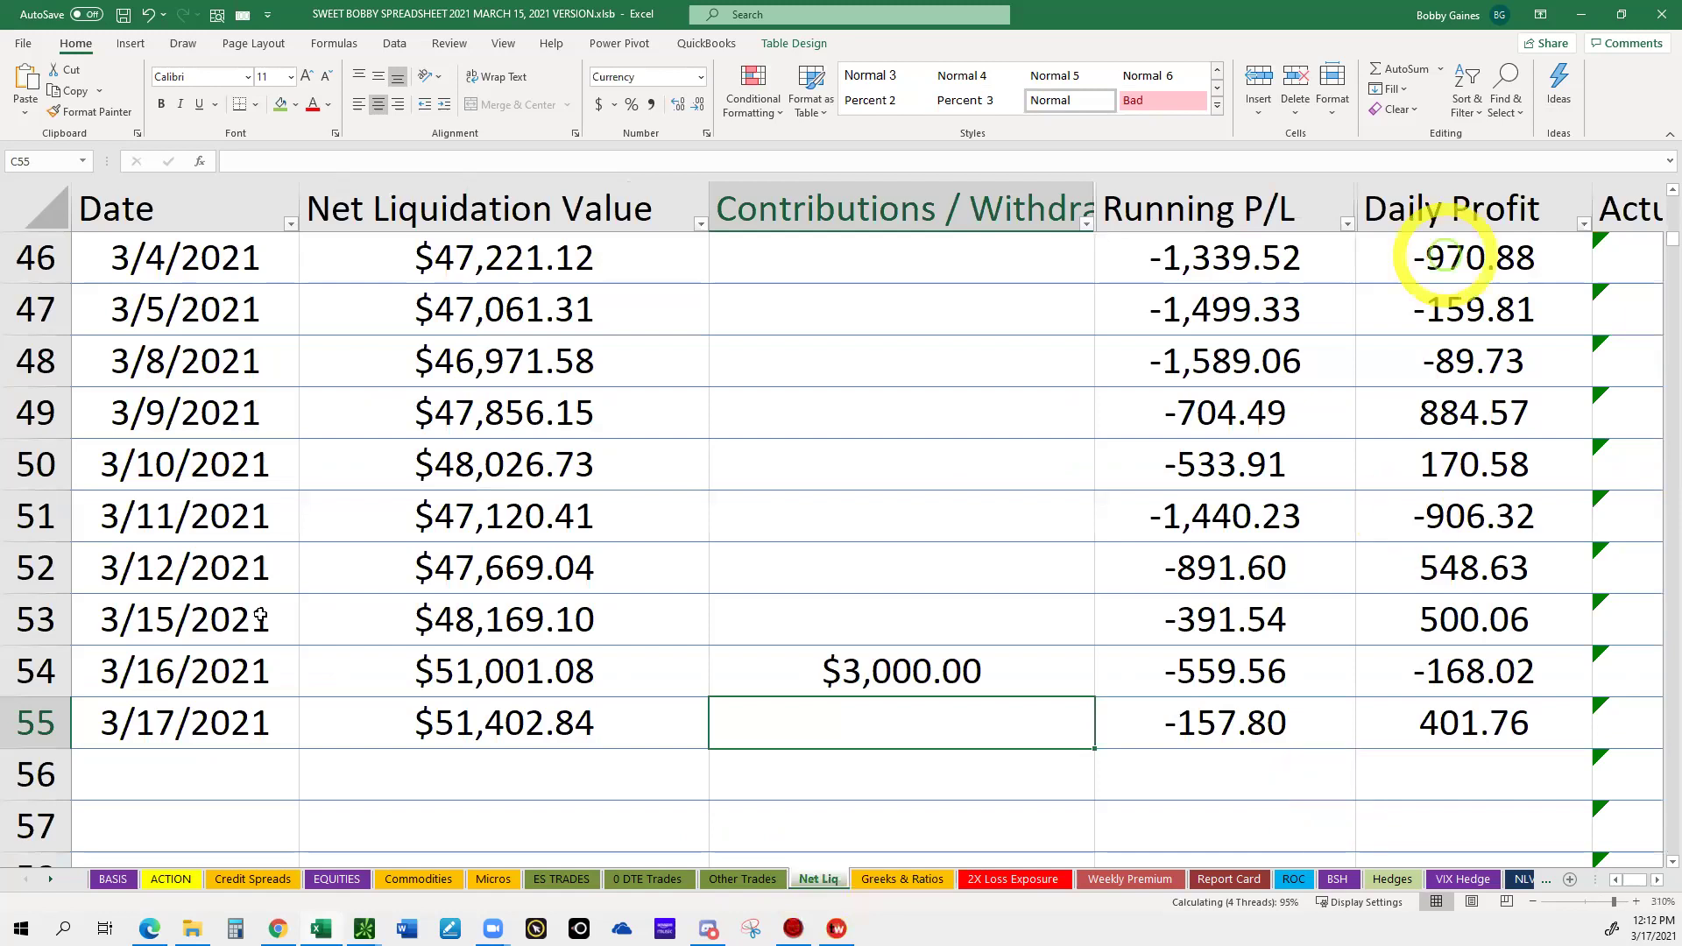
pyautogui.click(1448, 261)
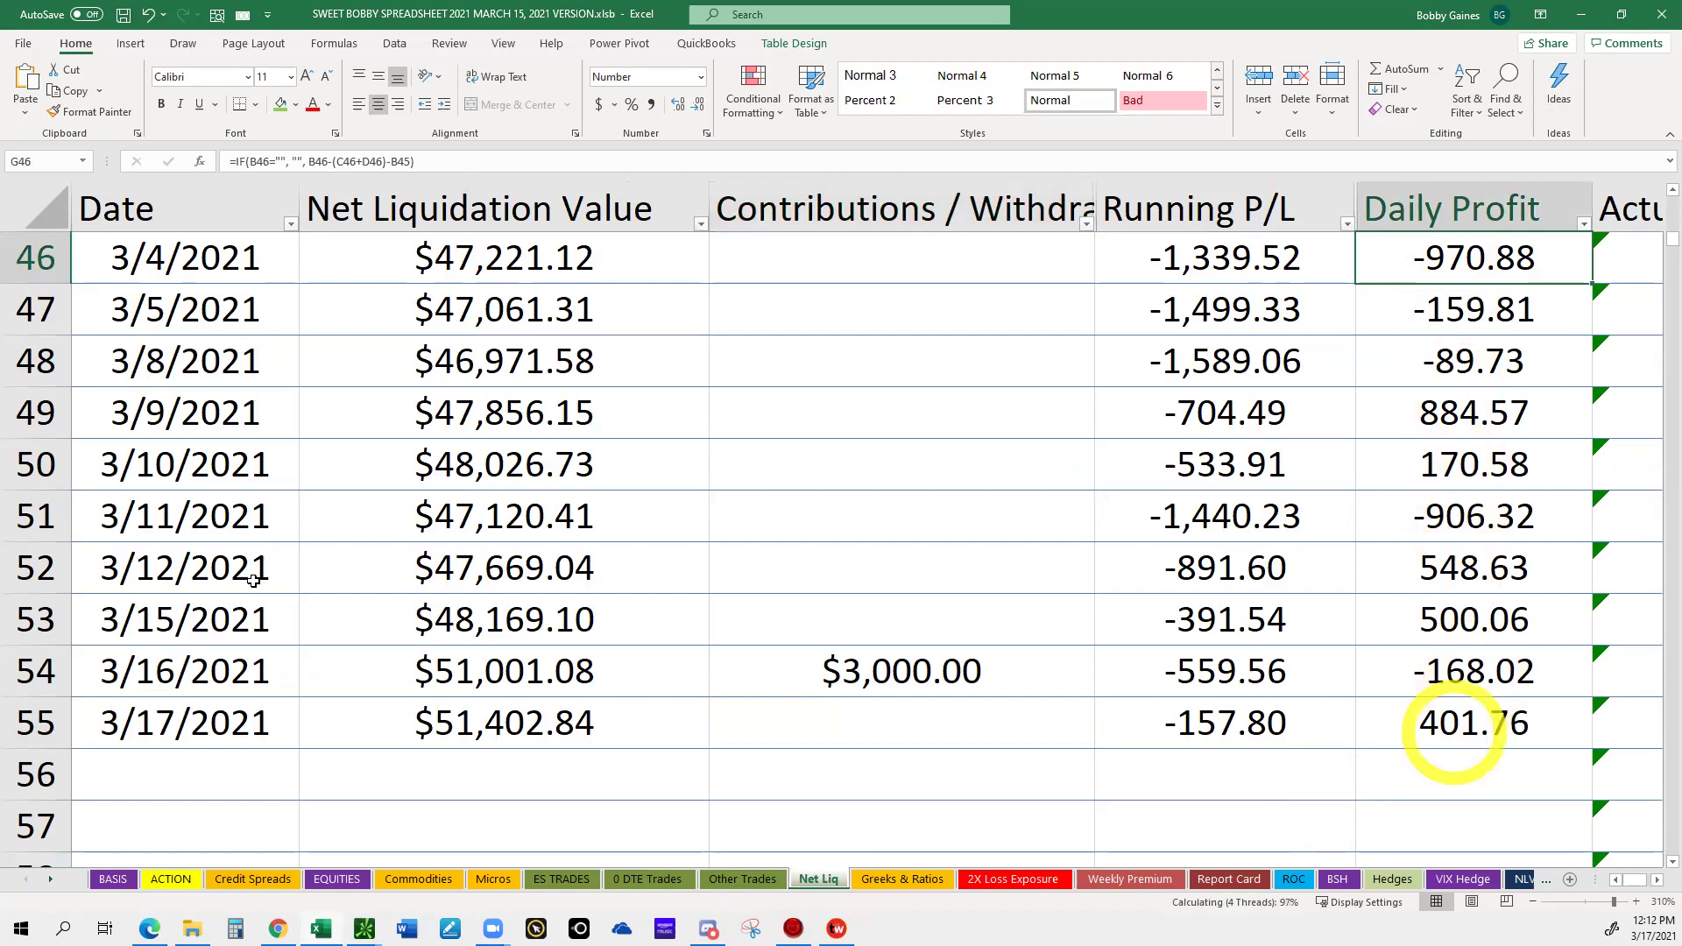
pyautogui.click(1453, 732)
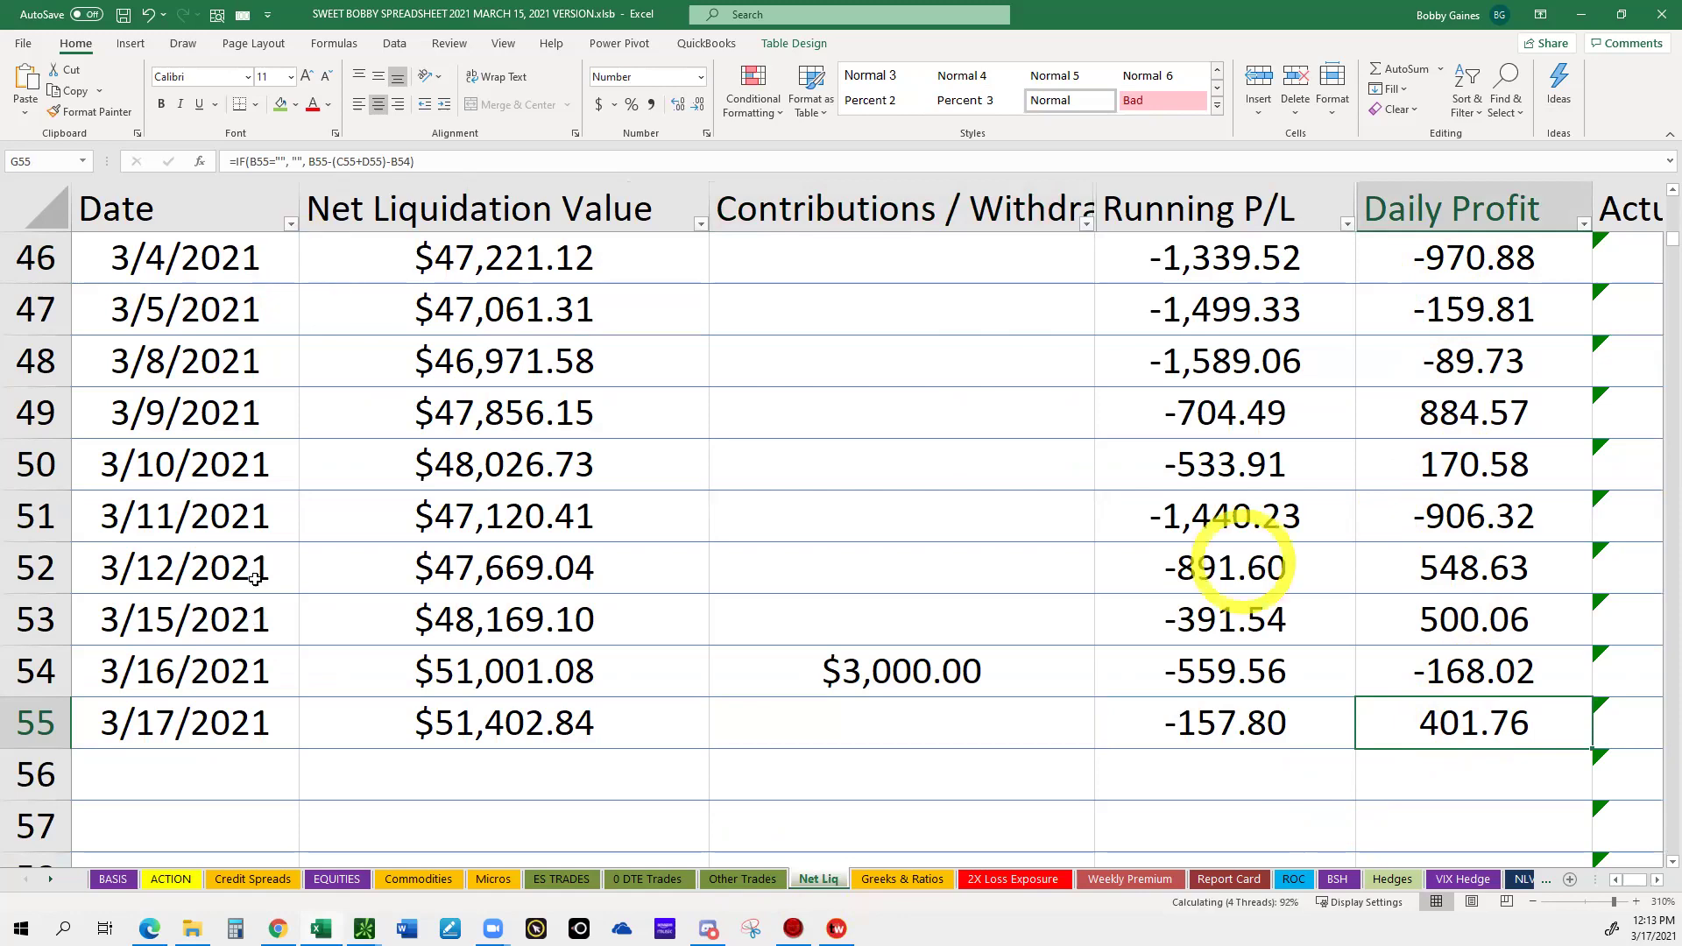
# On the Greeks & Ratios sheet, enter -28.27 in the Weighted column for 3/17/2021.
pyautogui.click(902, 879)
pyautogui.doubleClick(252, 618)
pyautogui.write('-28.')
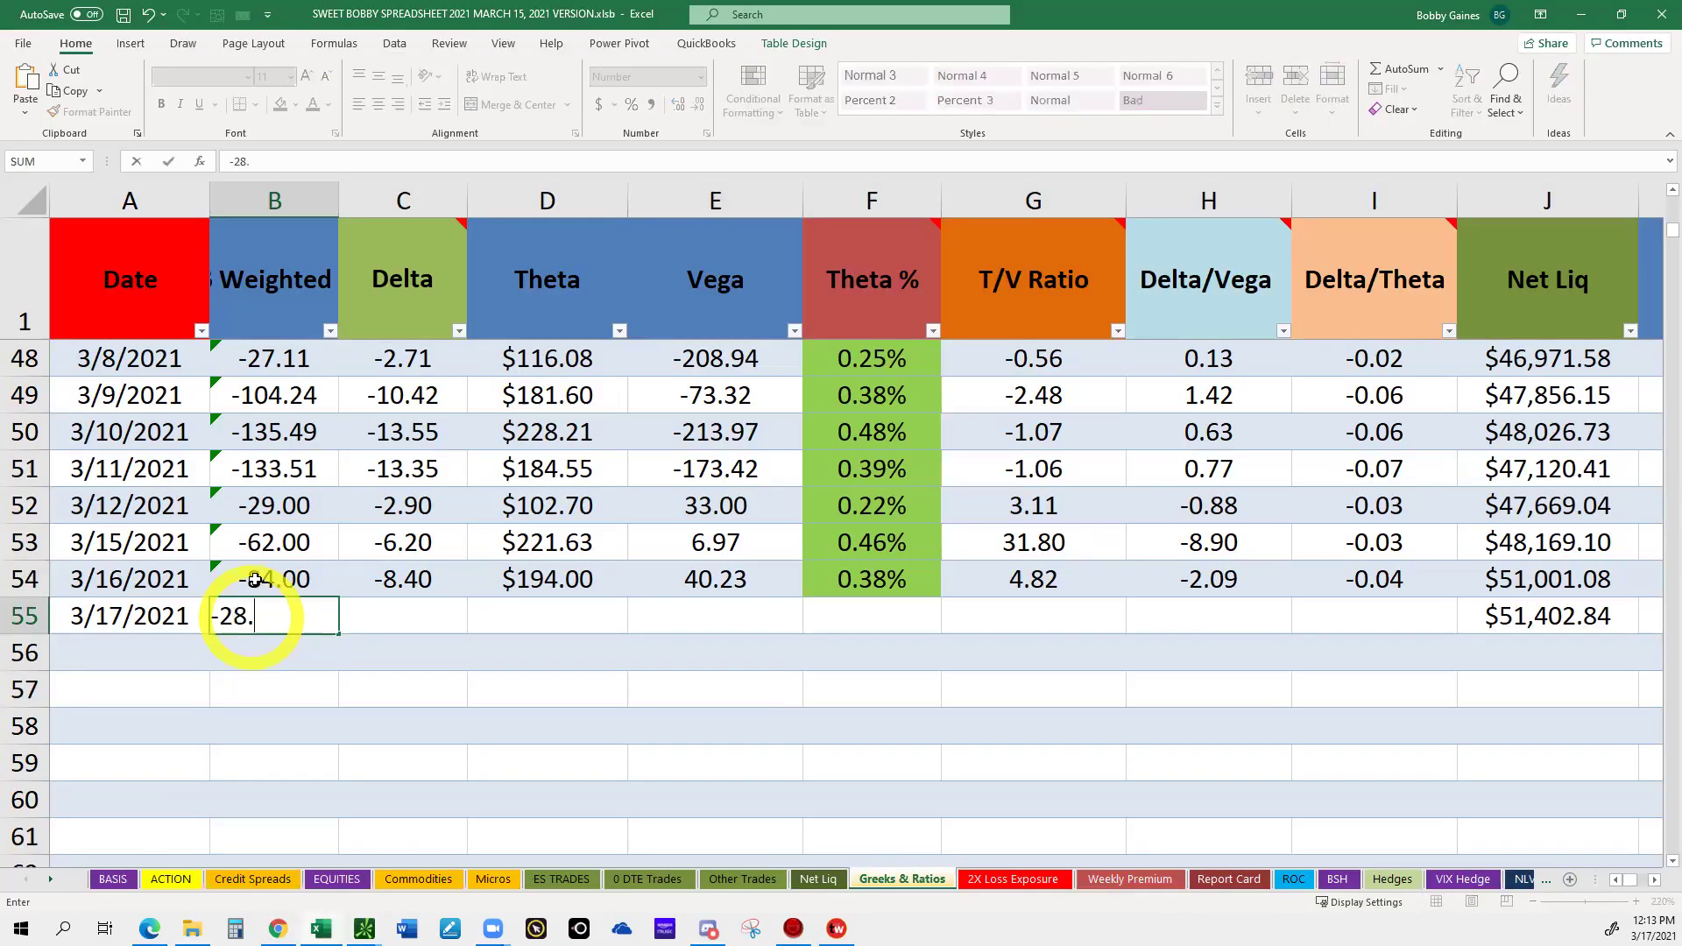
pyautogui.write('27')
pyautogui.click(397, 622)
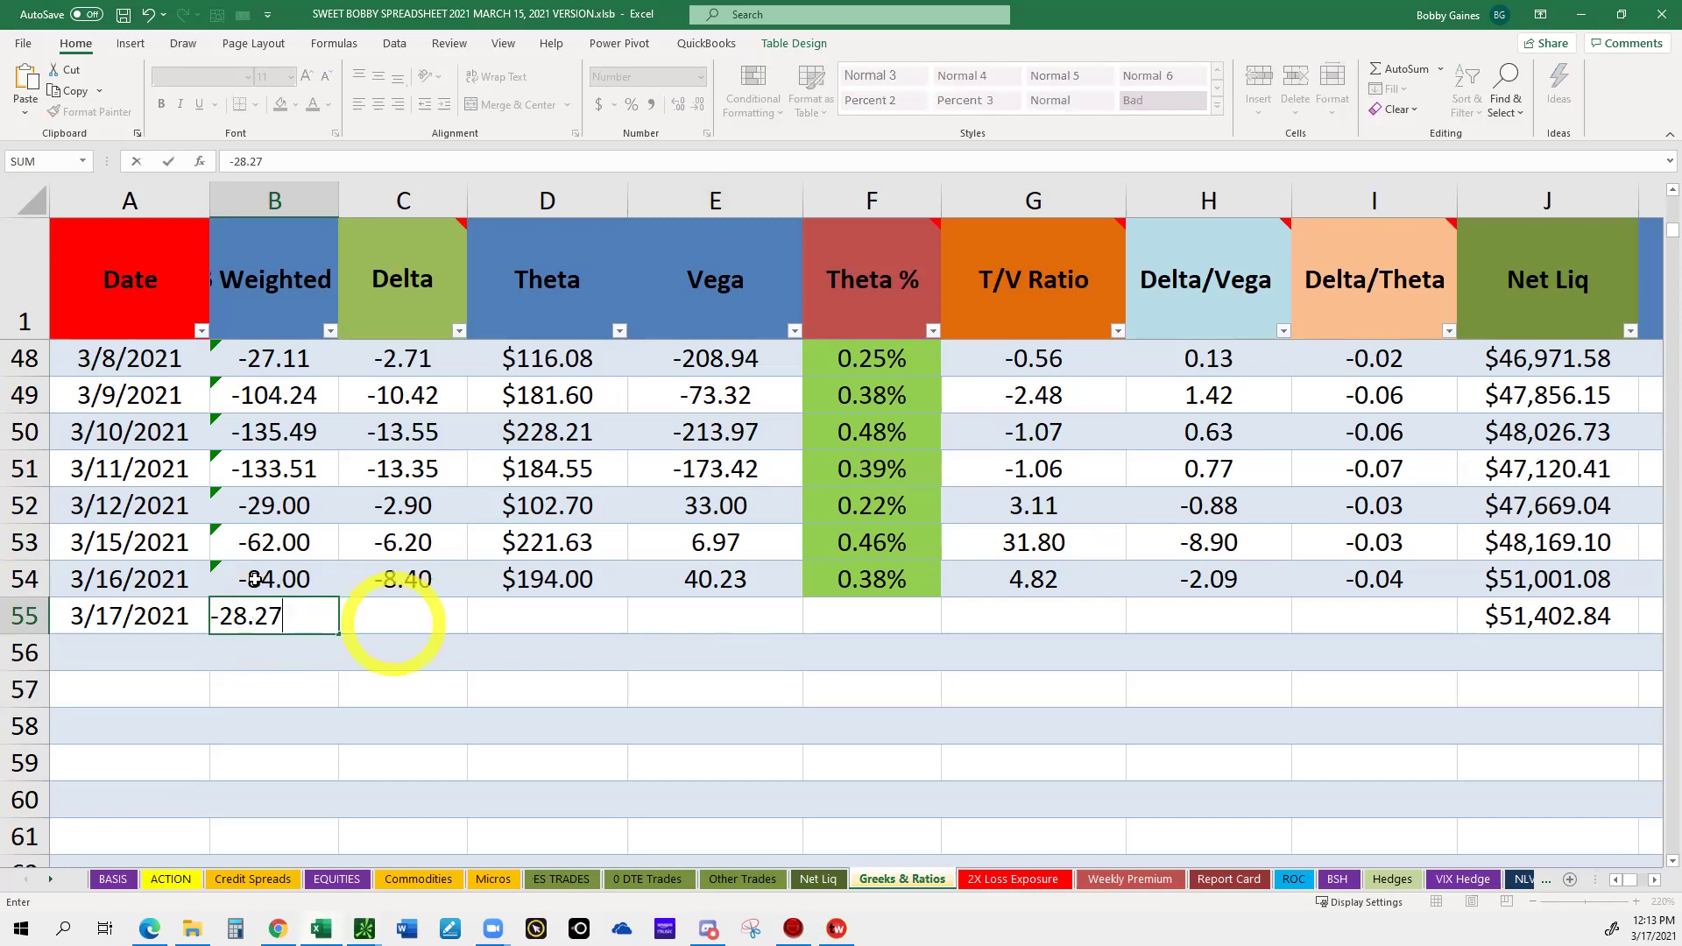
pyautogui.click(260, 617)
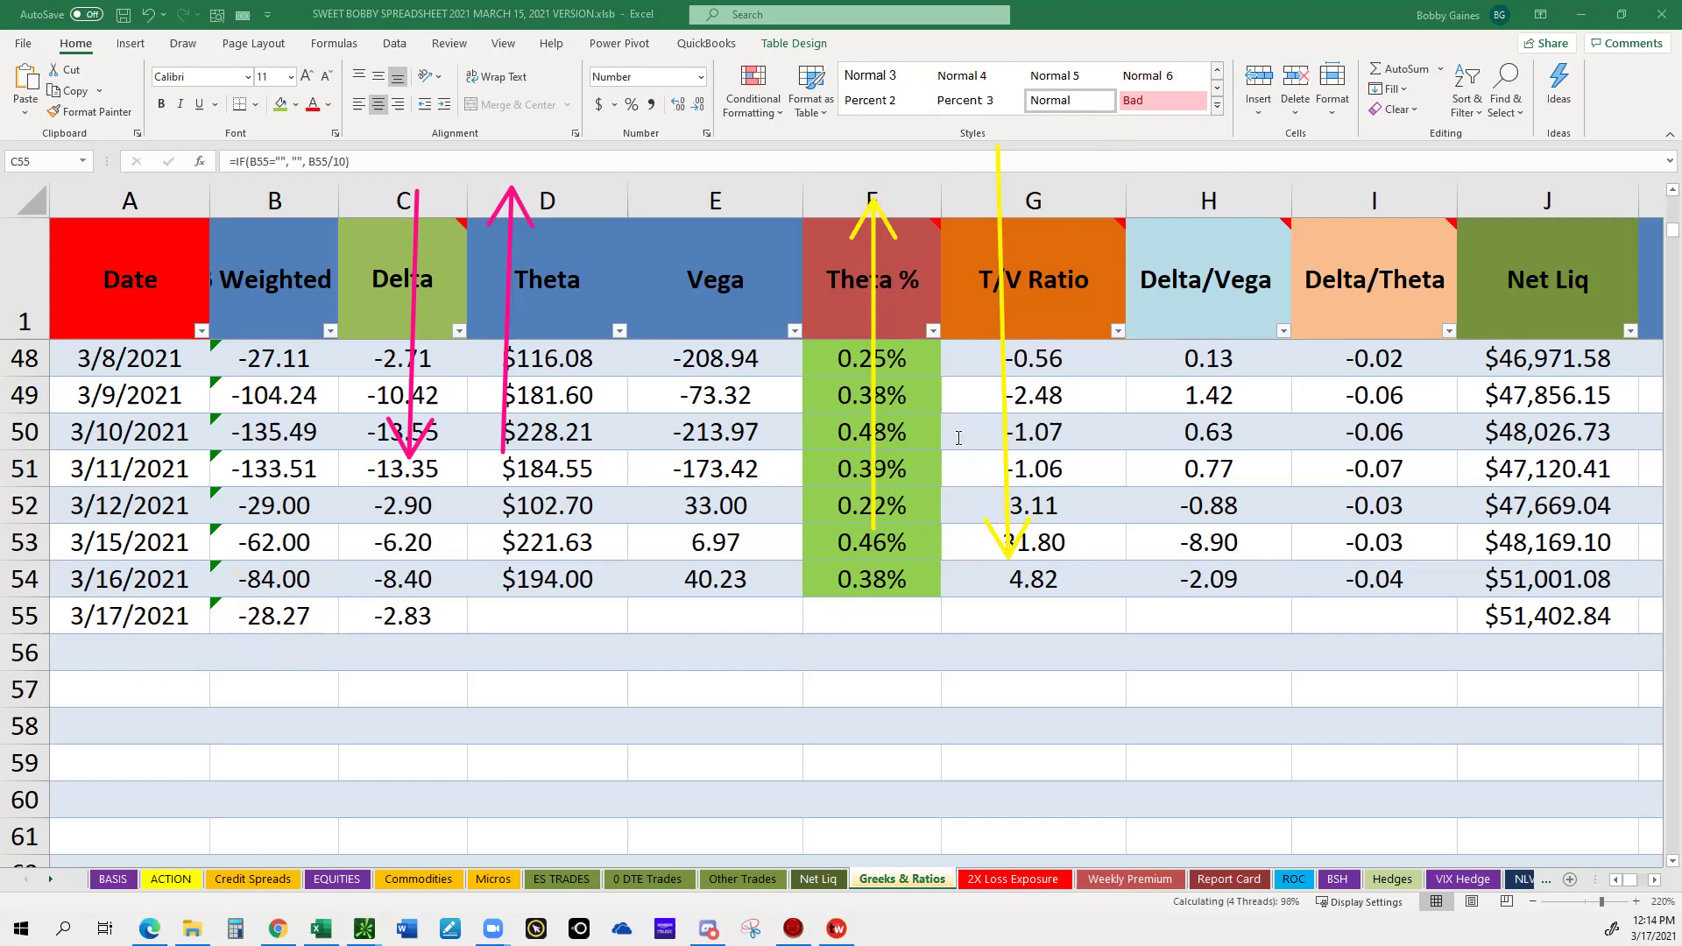
# Clear the screen annotations and enter 306.67 as the Theta for 3/17/2021.
pyautogui.press('e')
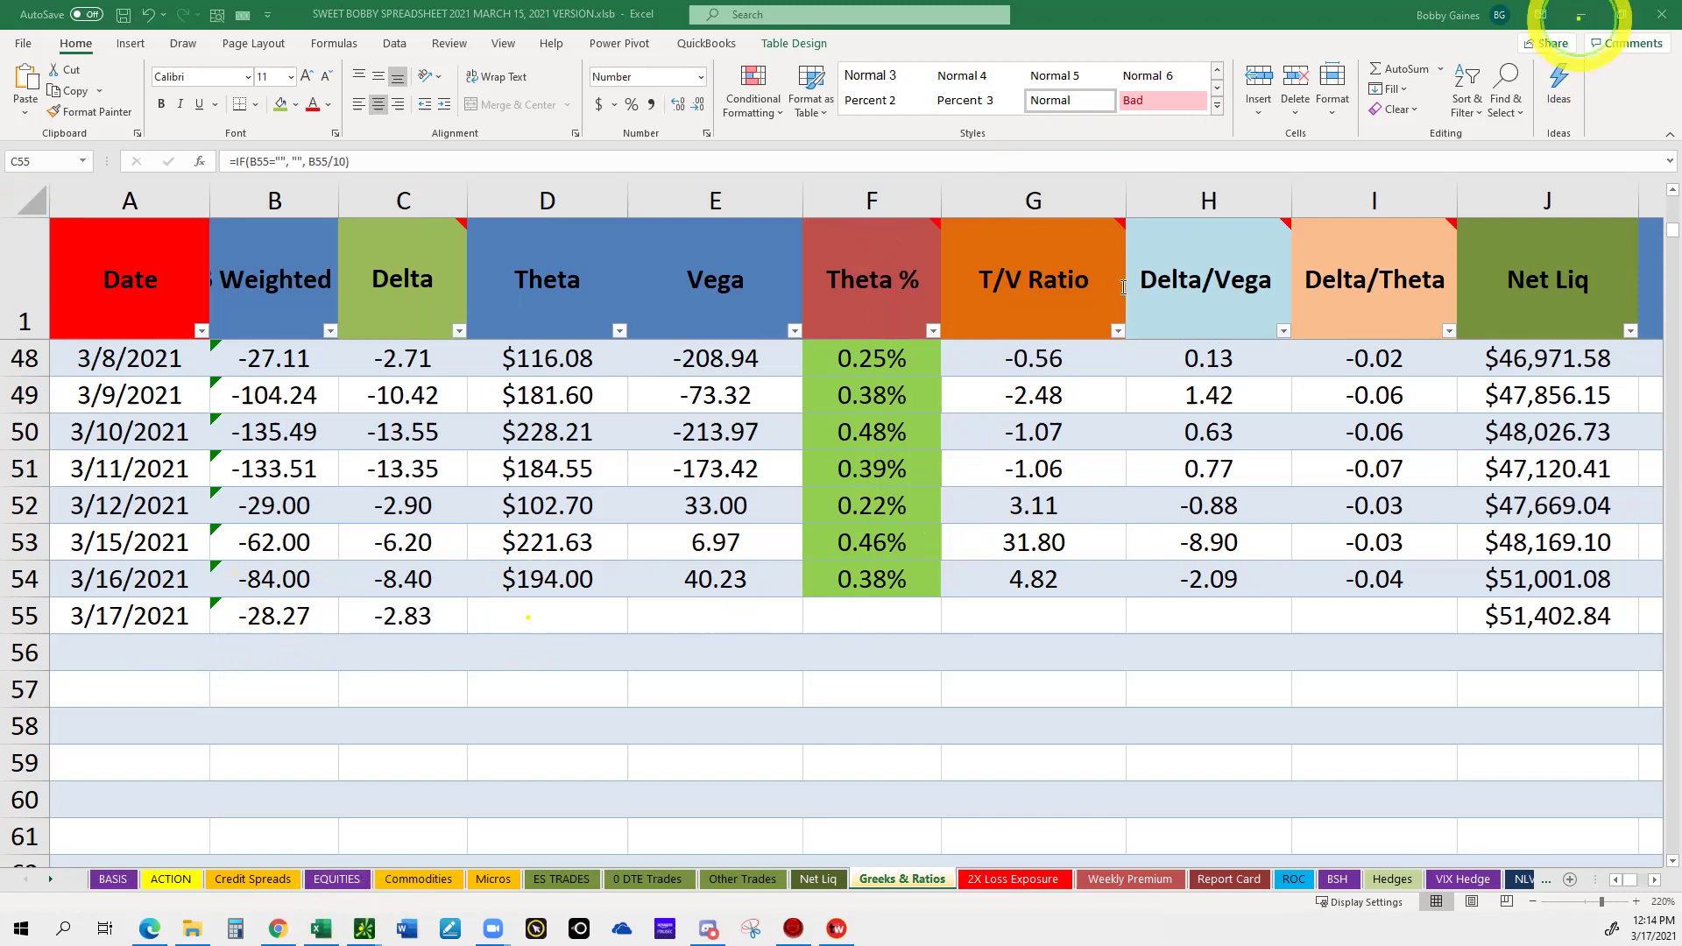
pyautogui.click(1580, 16)
pyautogui.click(321, 929)
pyautogui.click(528, 618)
pyautogui.write('=IF(B55="", "", B55/10')
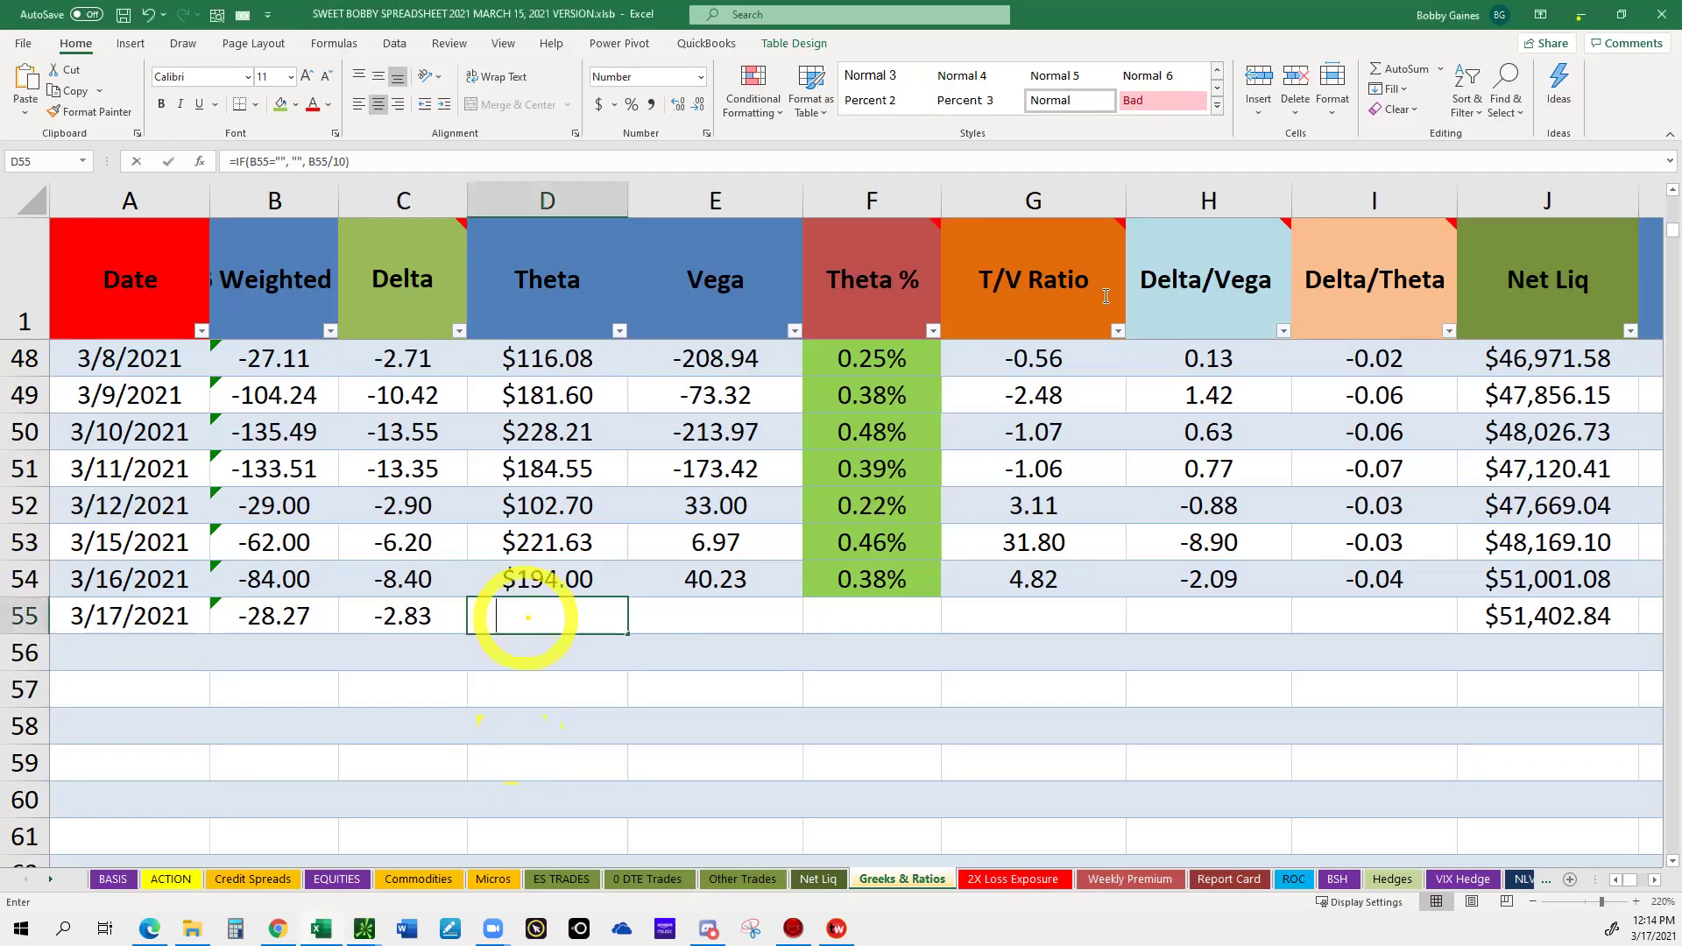
pyautogui.write('306.67')
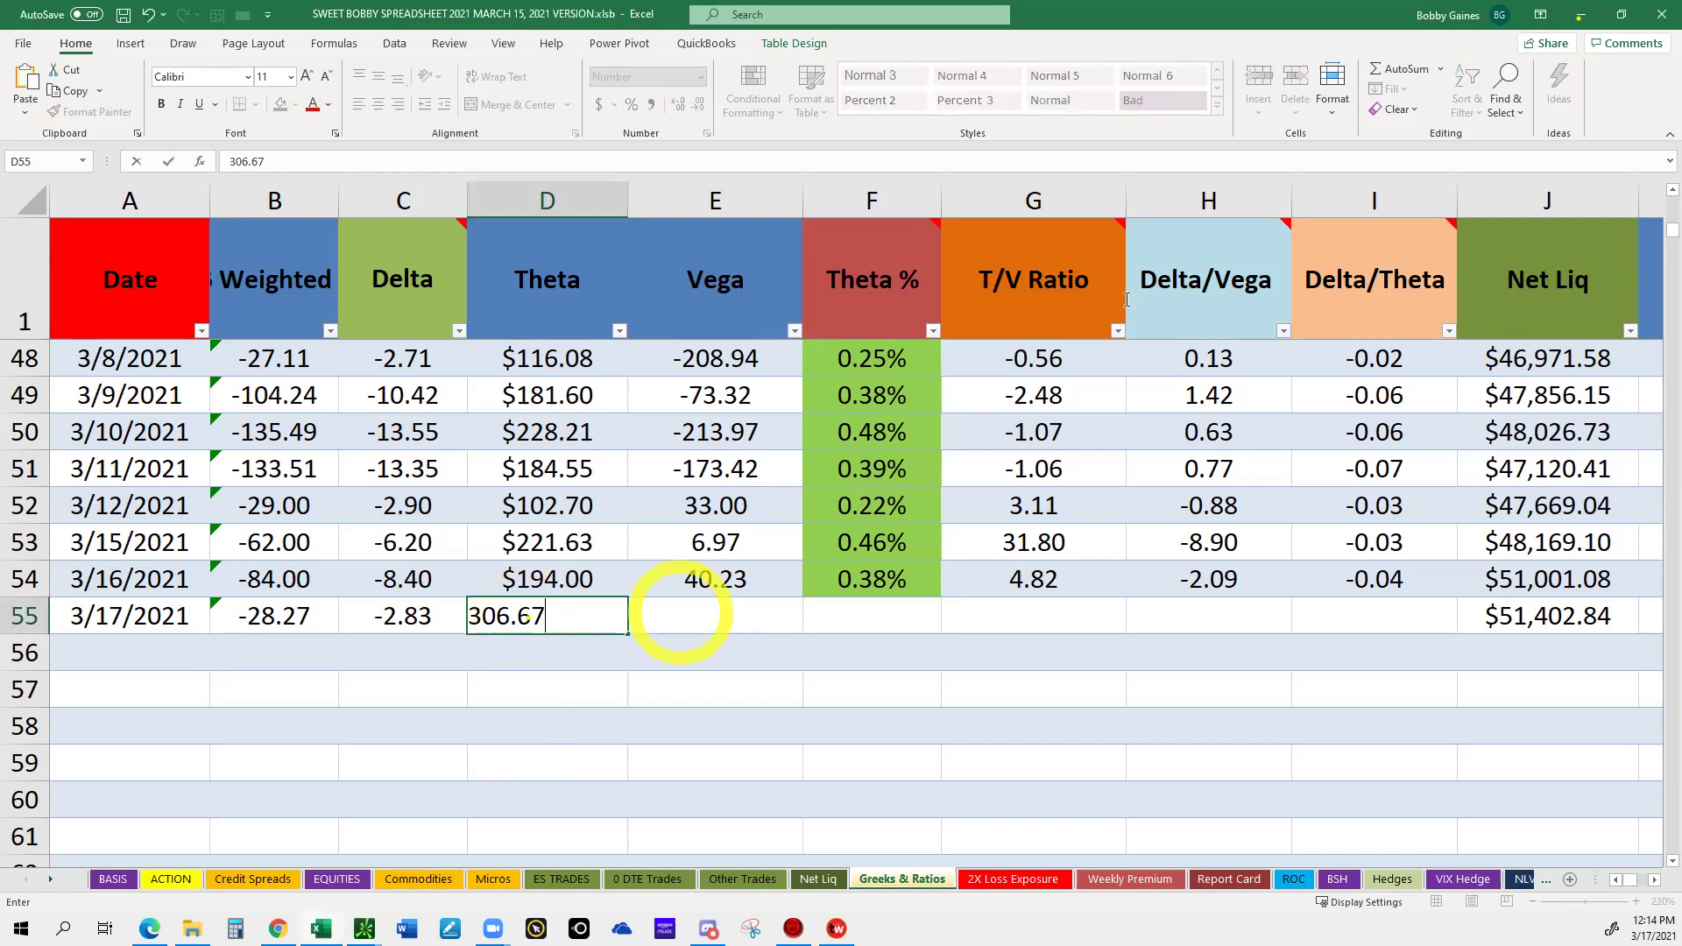
# Enter 22.29 as the Vega for 3/17/2021 on the Greeks & Ratios sheet.
pyautogui.click(681, 616)
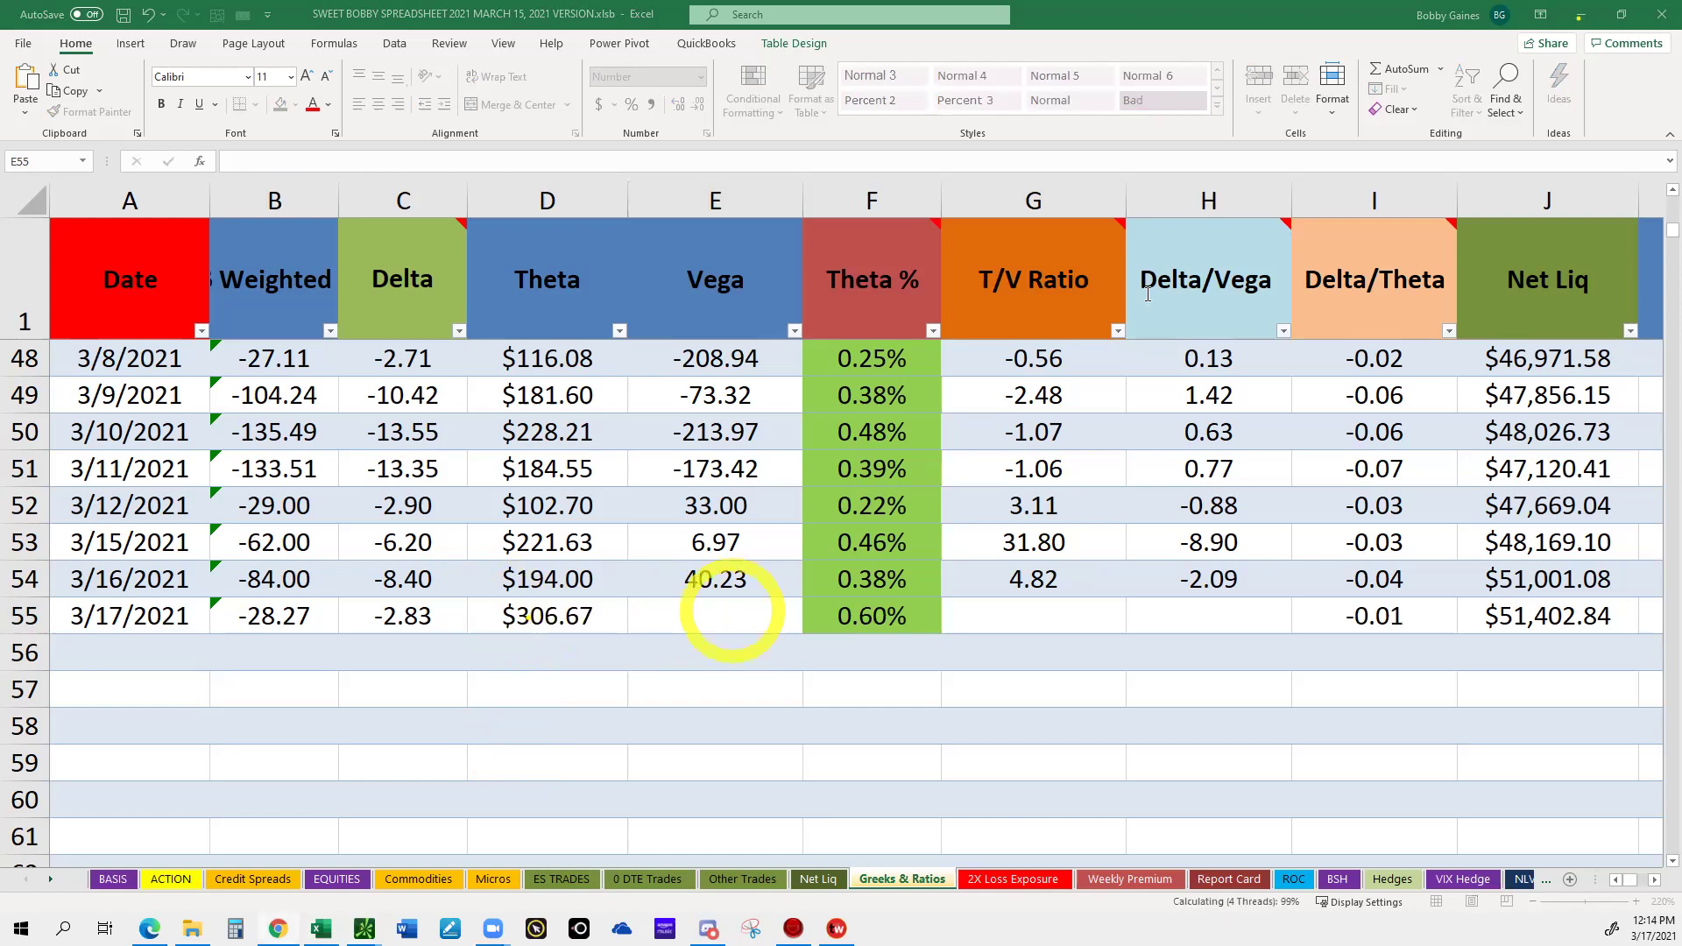
pyautogui.write('22.2')
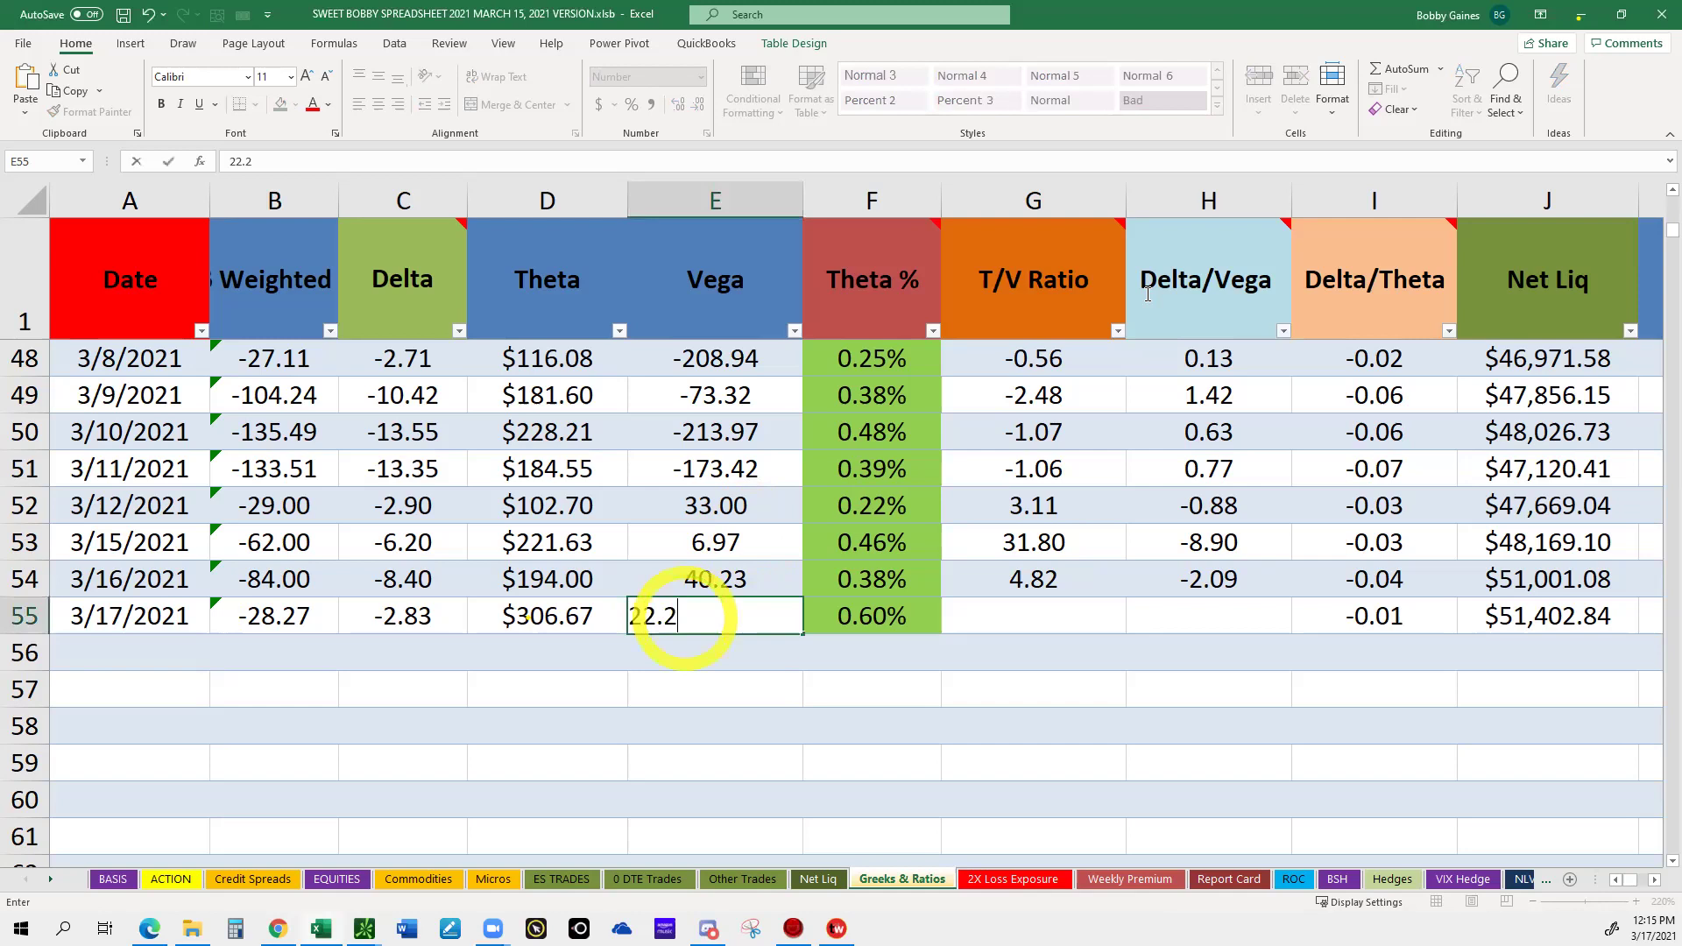
pyautogui.write('9')
pyautogui.press('Tab')
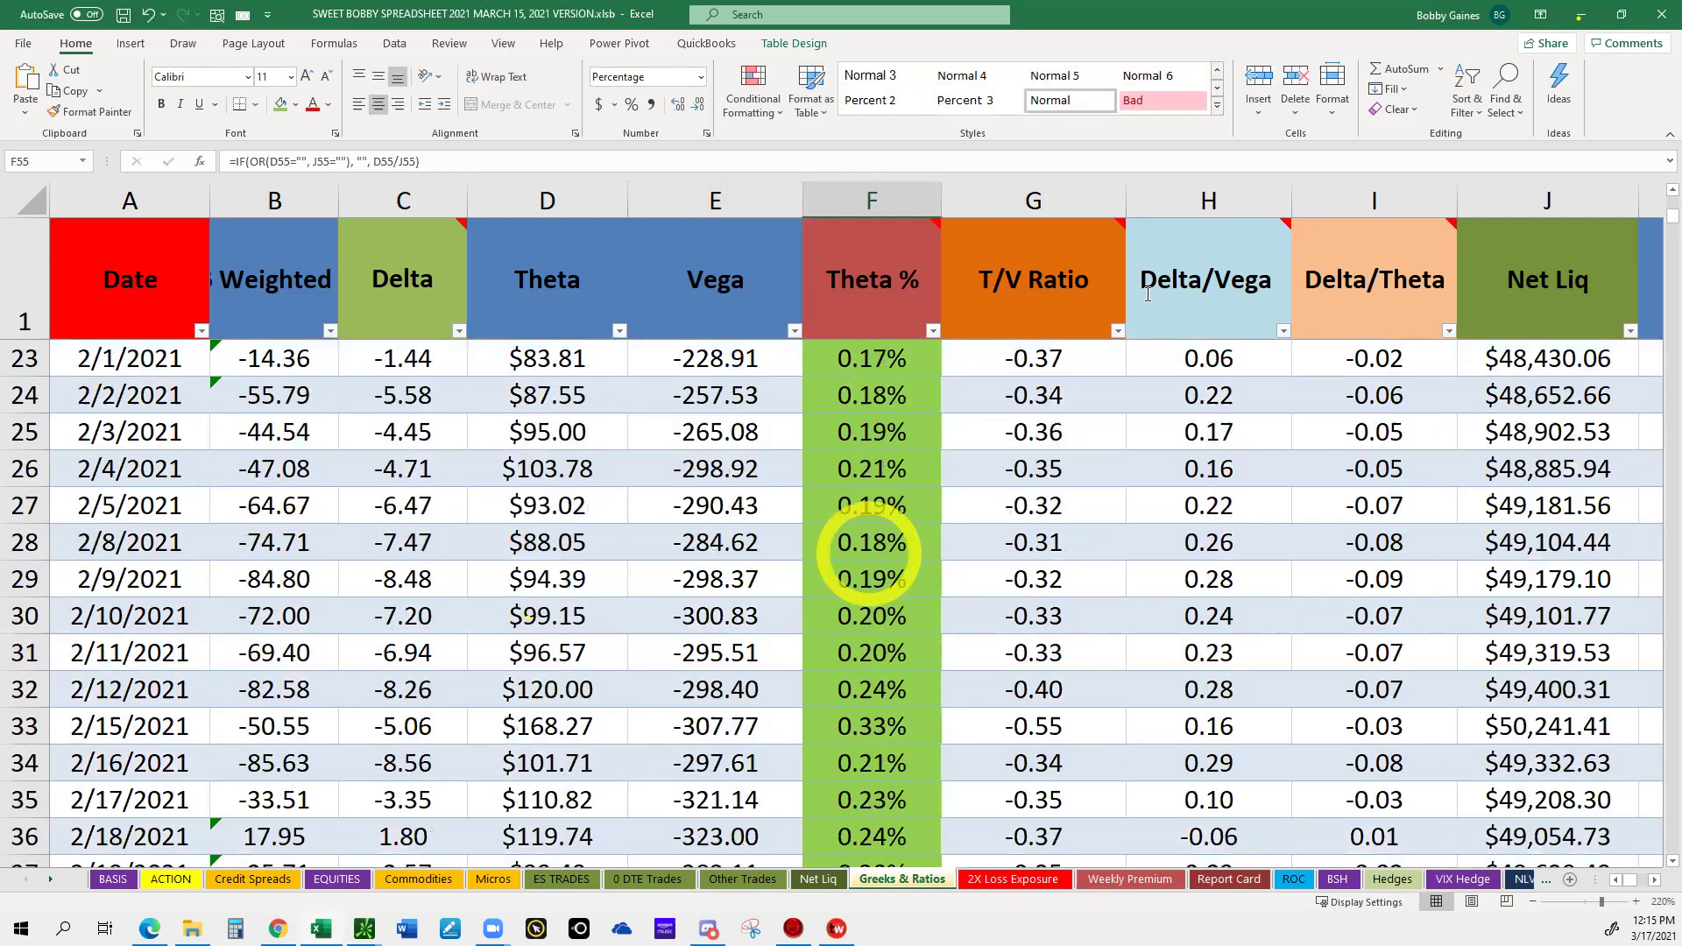
# On the Greeks & Ratios sheet, enter 17156 as Buying Power Used for 3/17/2021 after checking the total BP Effect in thinkorswim.
pyautogui.scroll(-2, 863, 438)
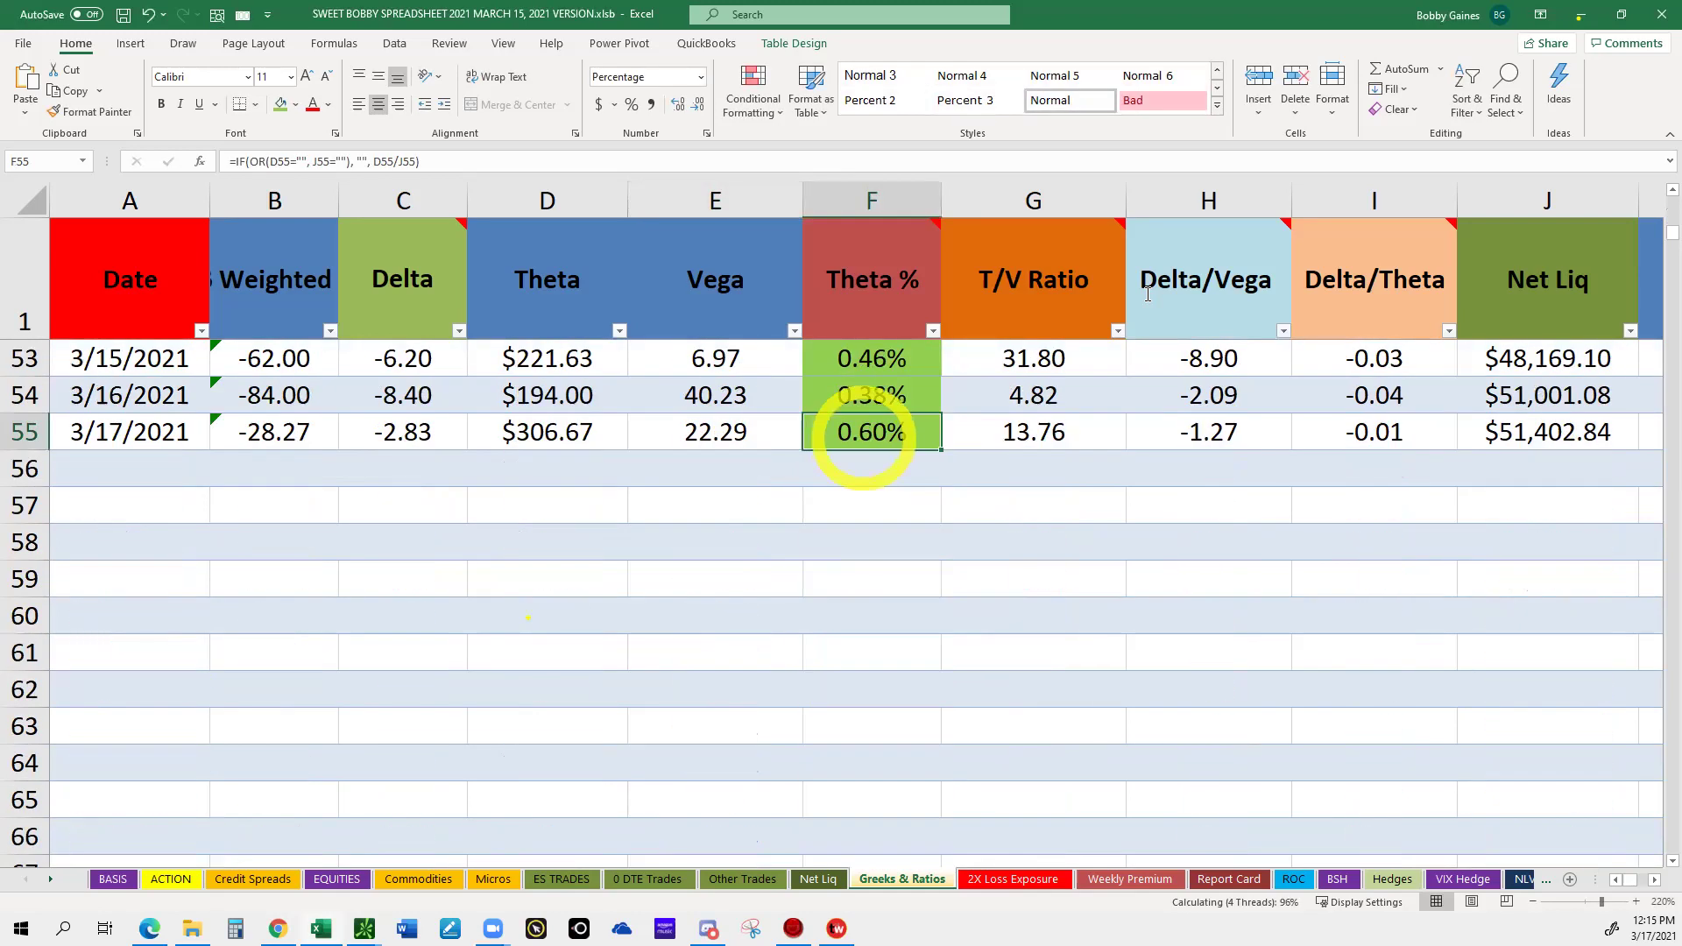
pyautogui.hscroll(3, 976, 432)
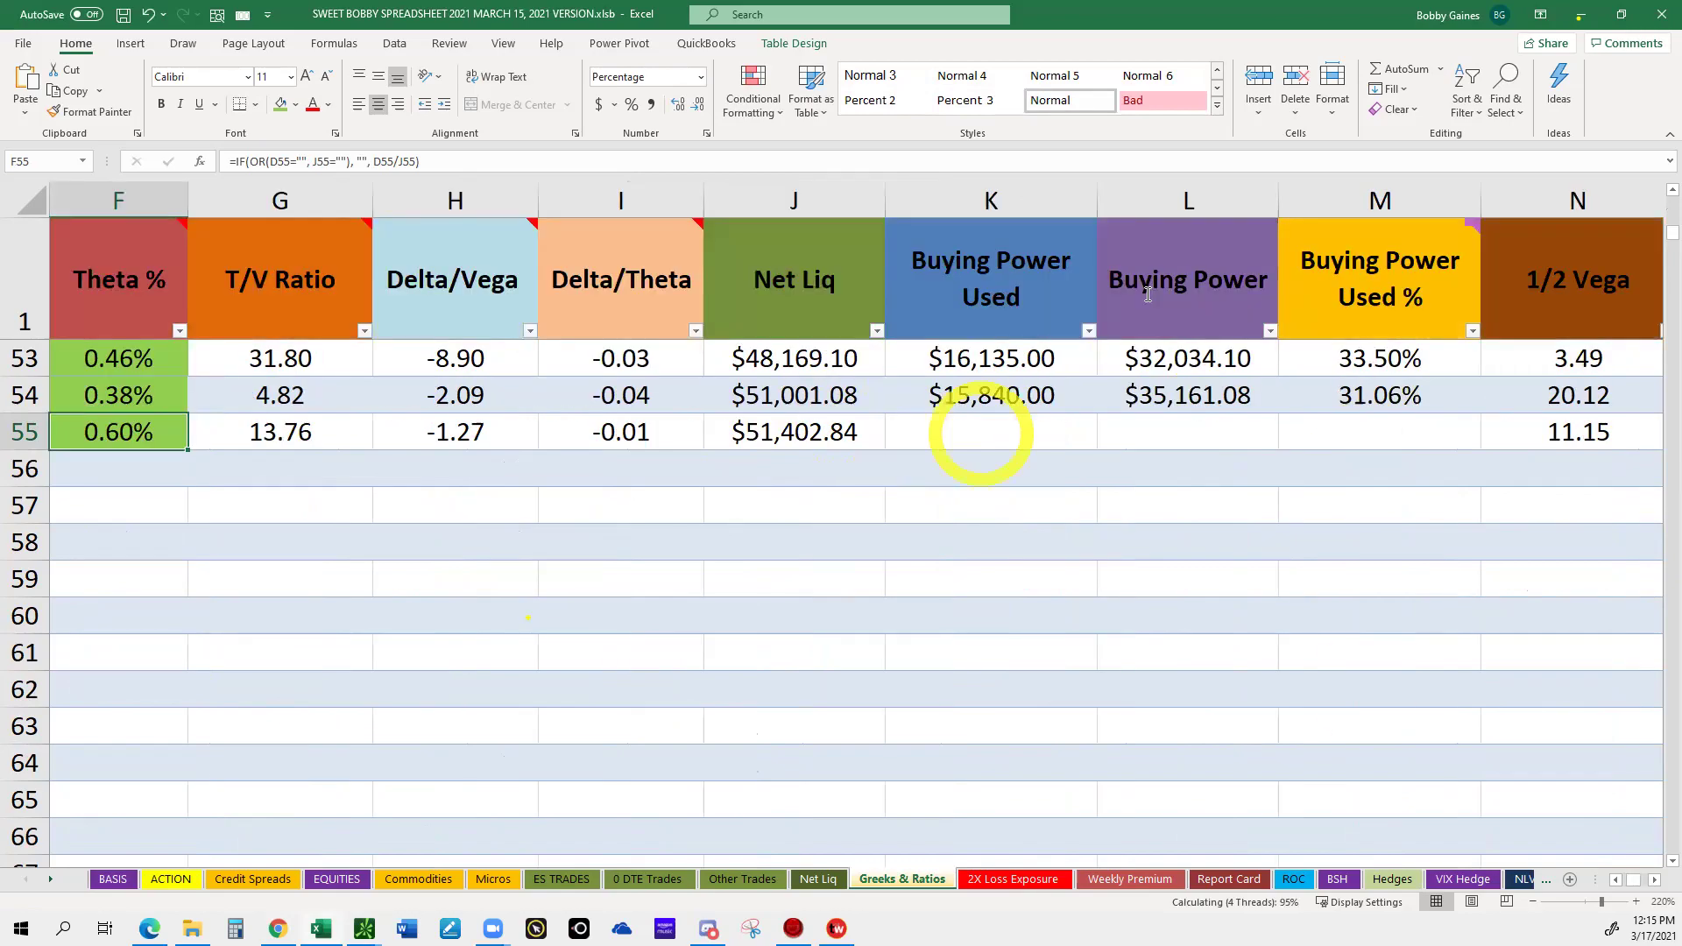
pyautogui.click(365, 929)
pyautogui.moveTo(320, 929)
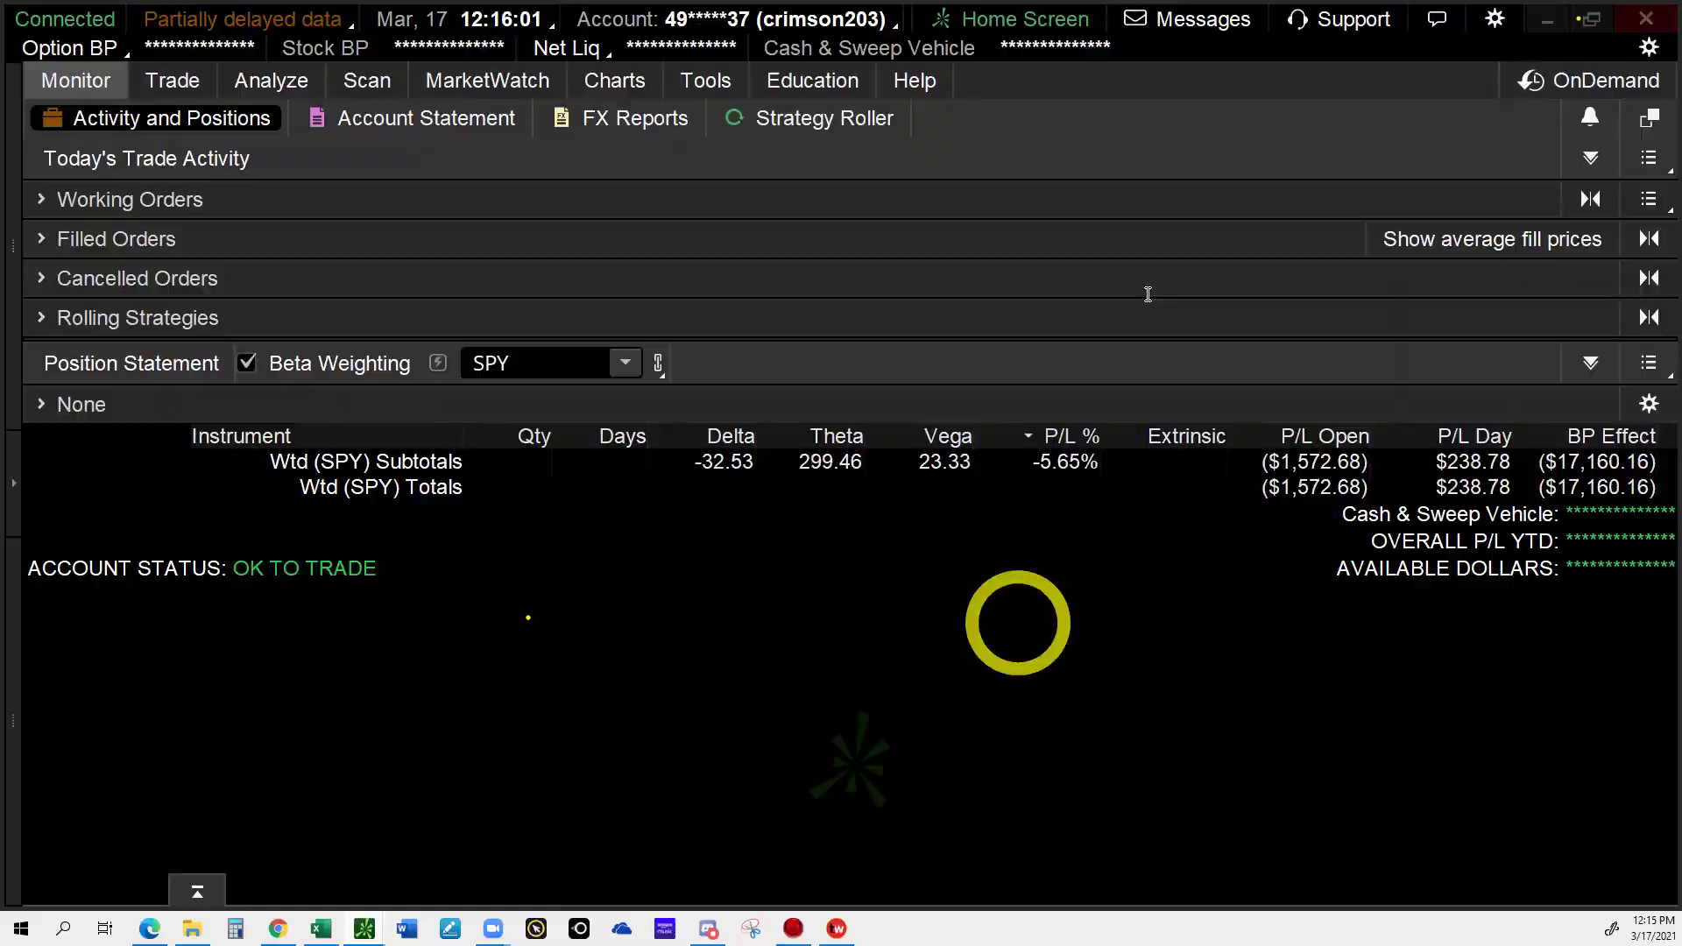
pyautogui.hotkey('alt', 'Tab')
pyautogui.write('17156')
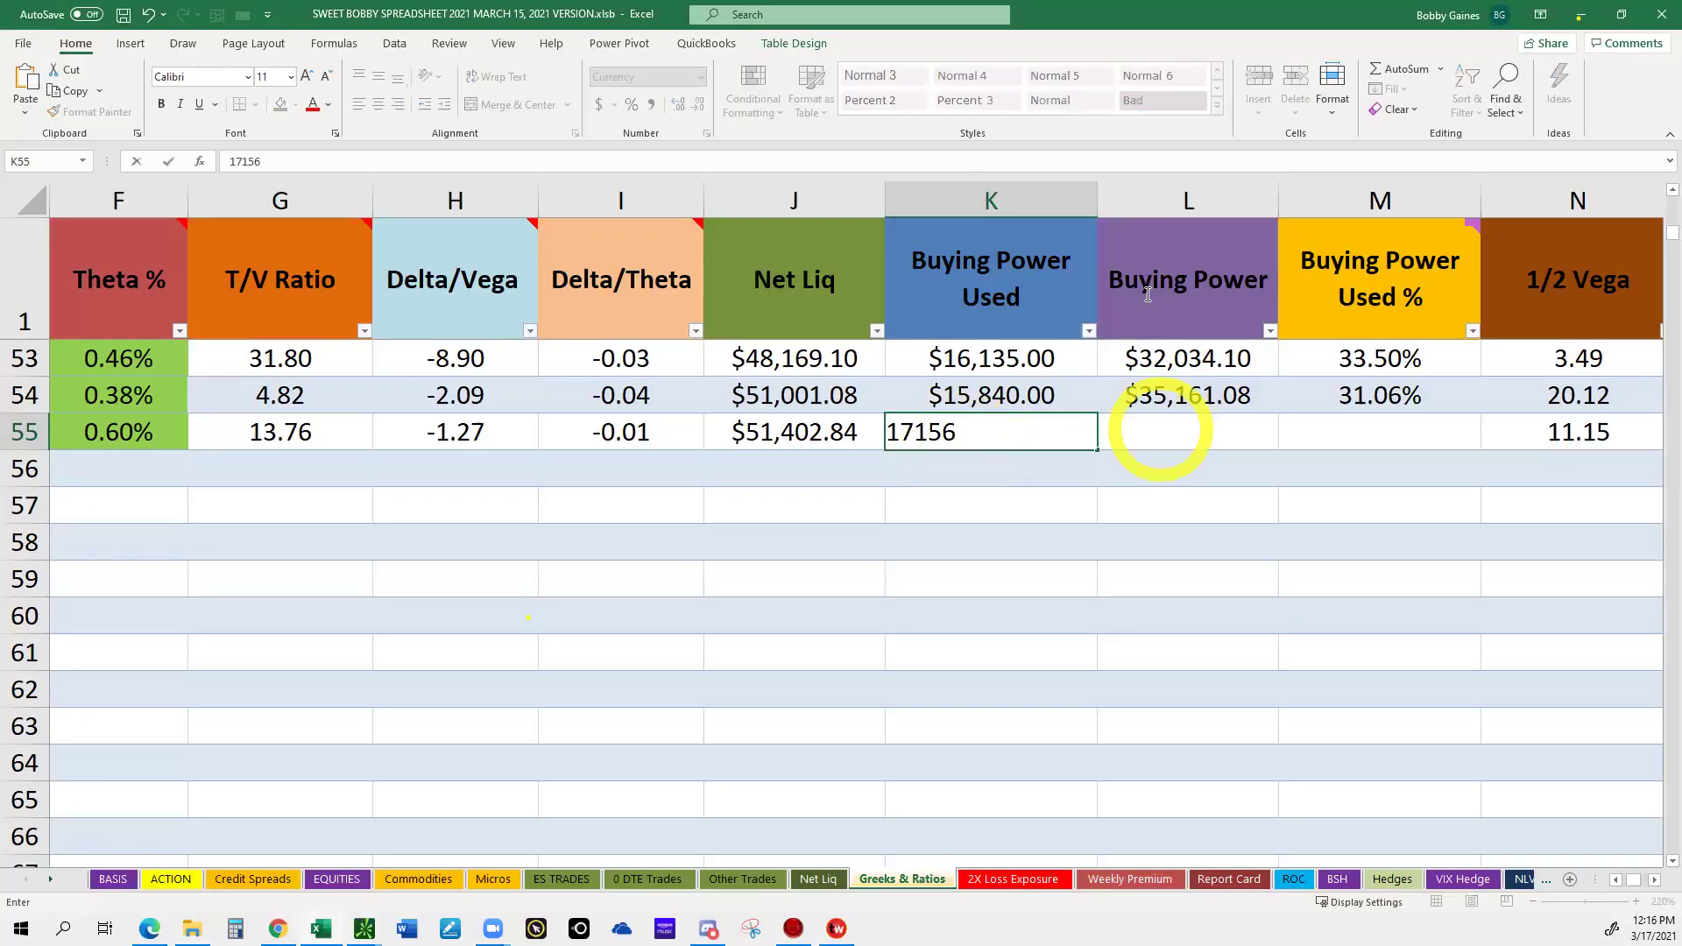
pyautogui.click(1159, 429)
pyautogui.click(1363, 431)
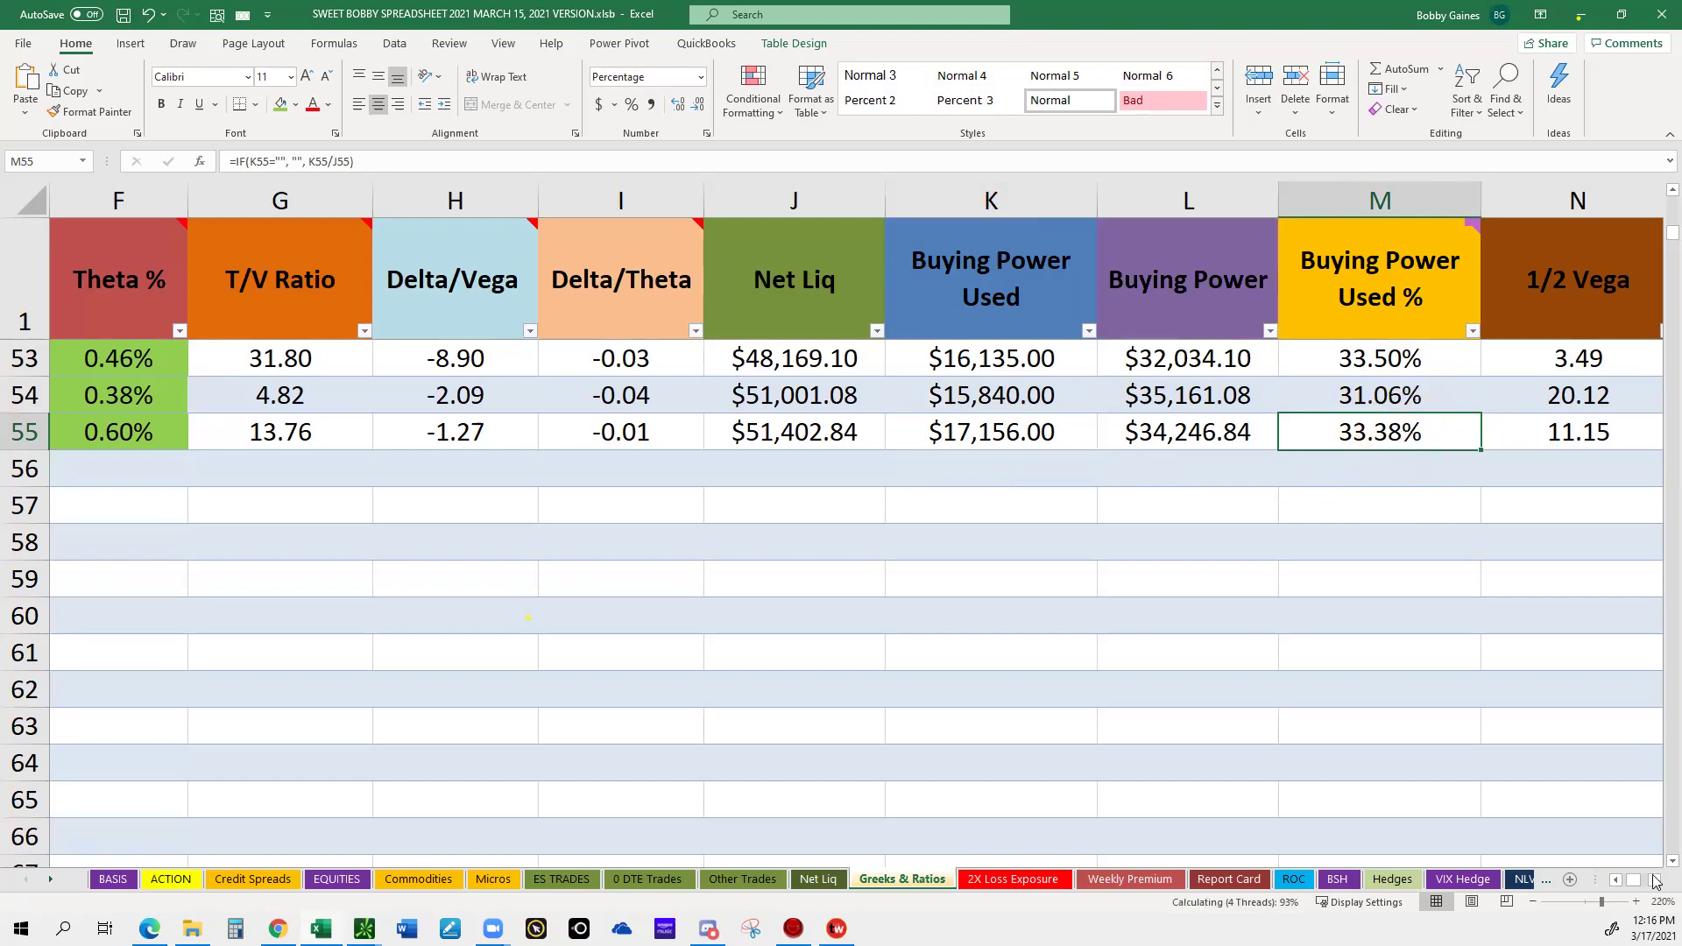
# Review the suggested SPX and SPY delta adjustments for 3/17/2021 and inspect the delta neutrality formula on that row.
pyautogui.click(1654, 881)
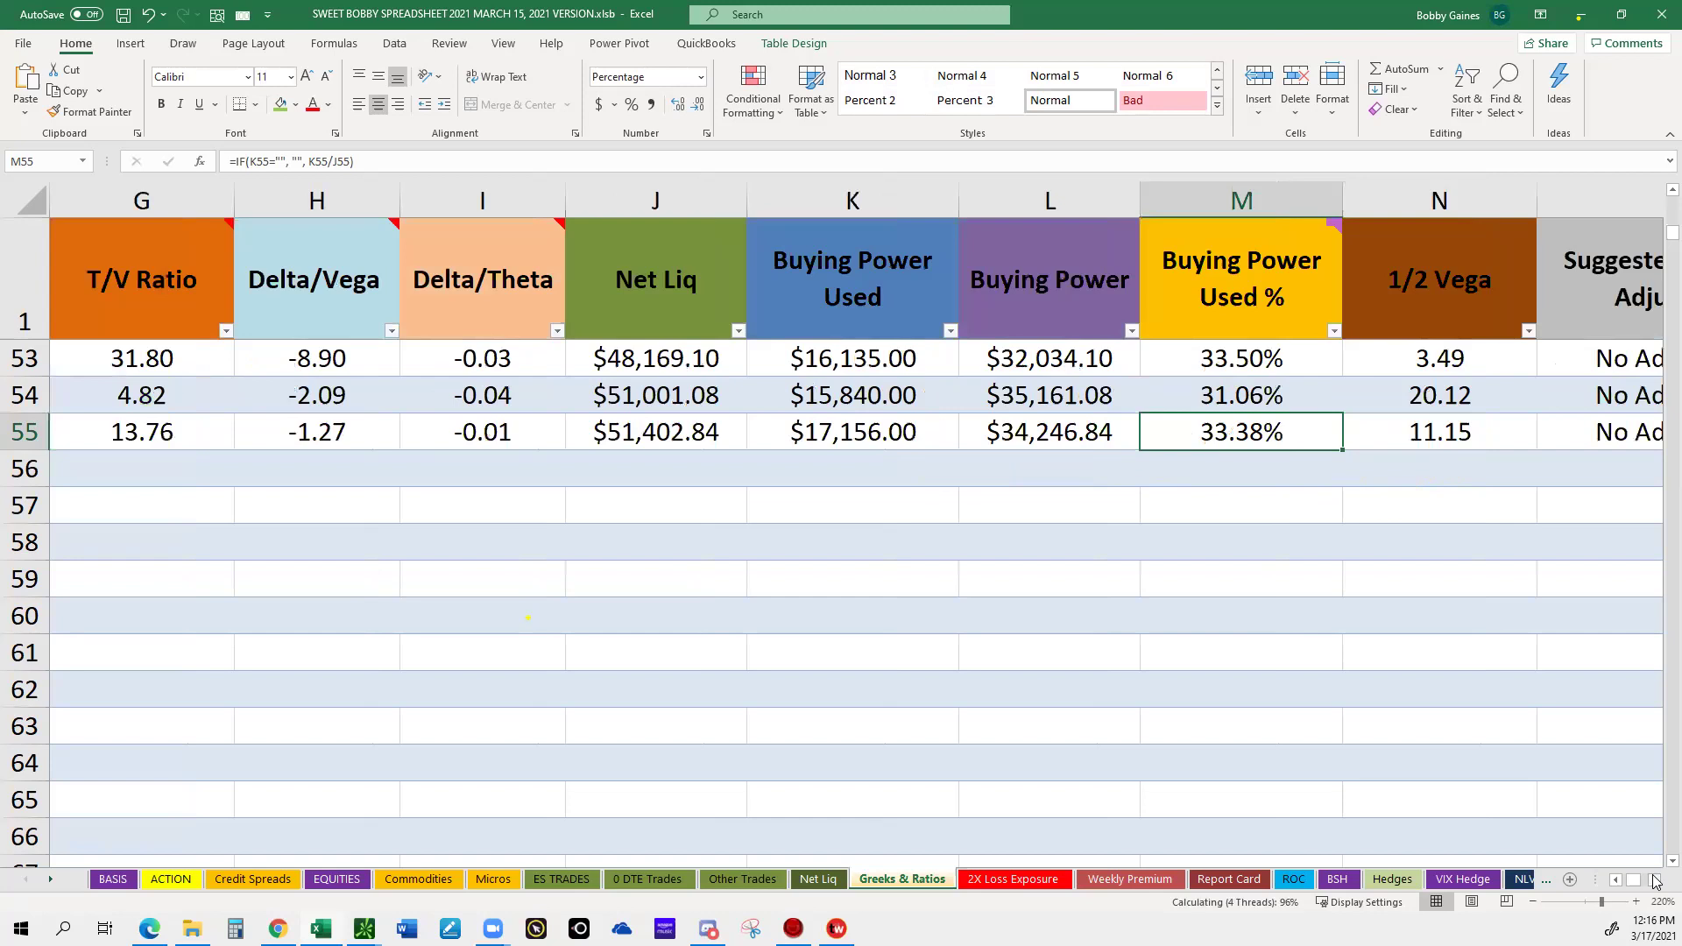
pyautogui.hscroll(3, 1124, 447)
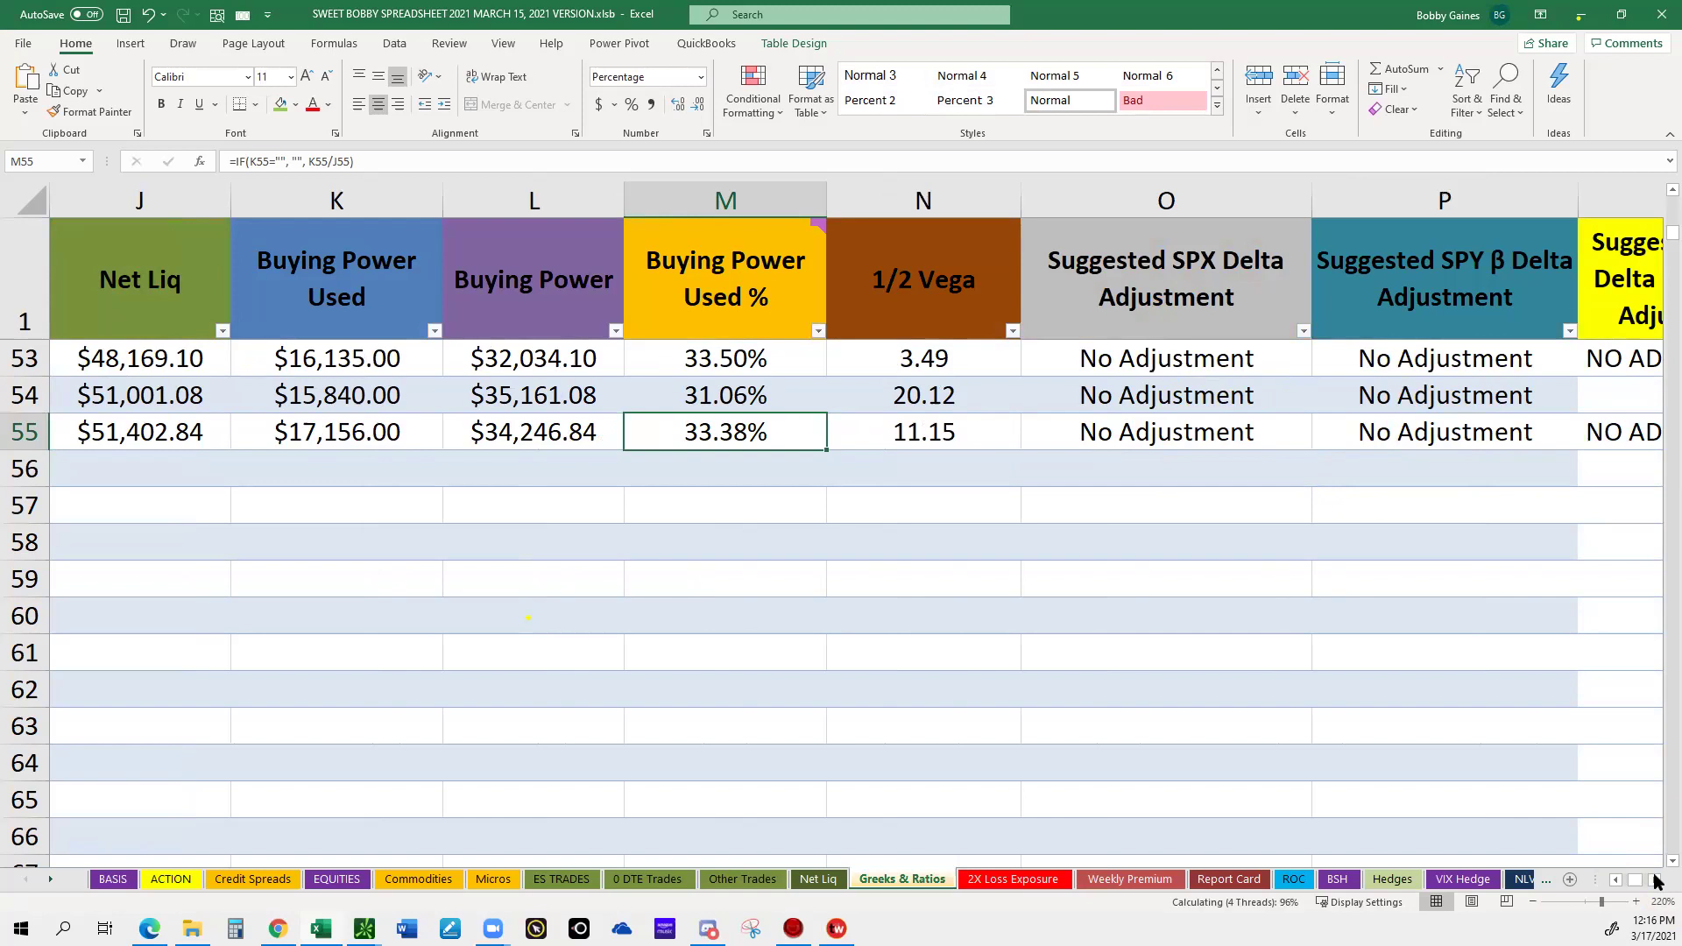
pyautogui.hscroll(3, 1655, 880)
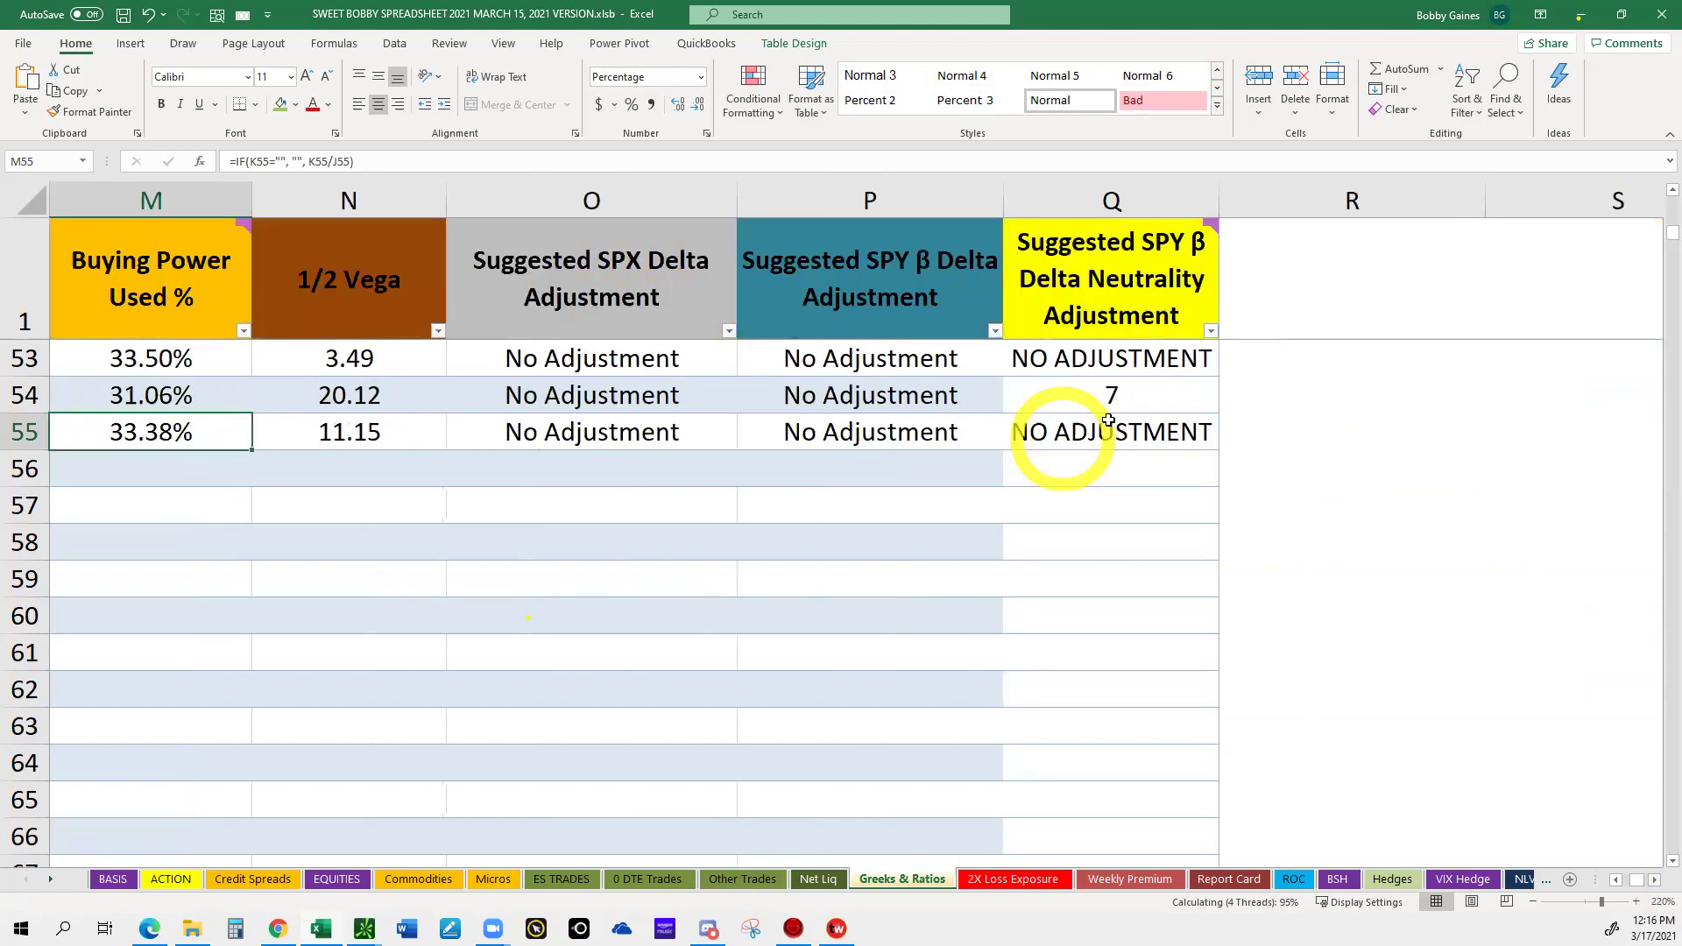
pyautogui.scroll(3, 1062, 767)
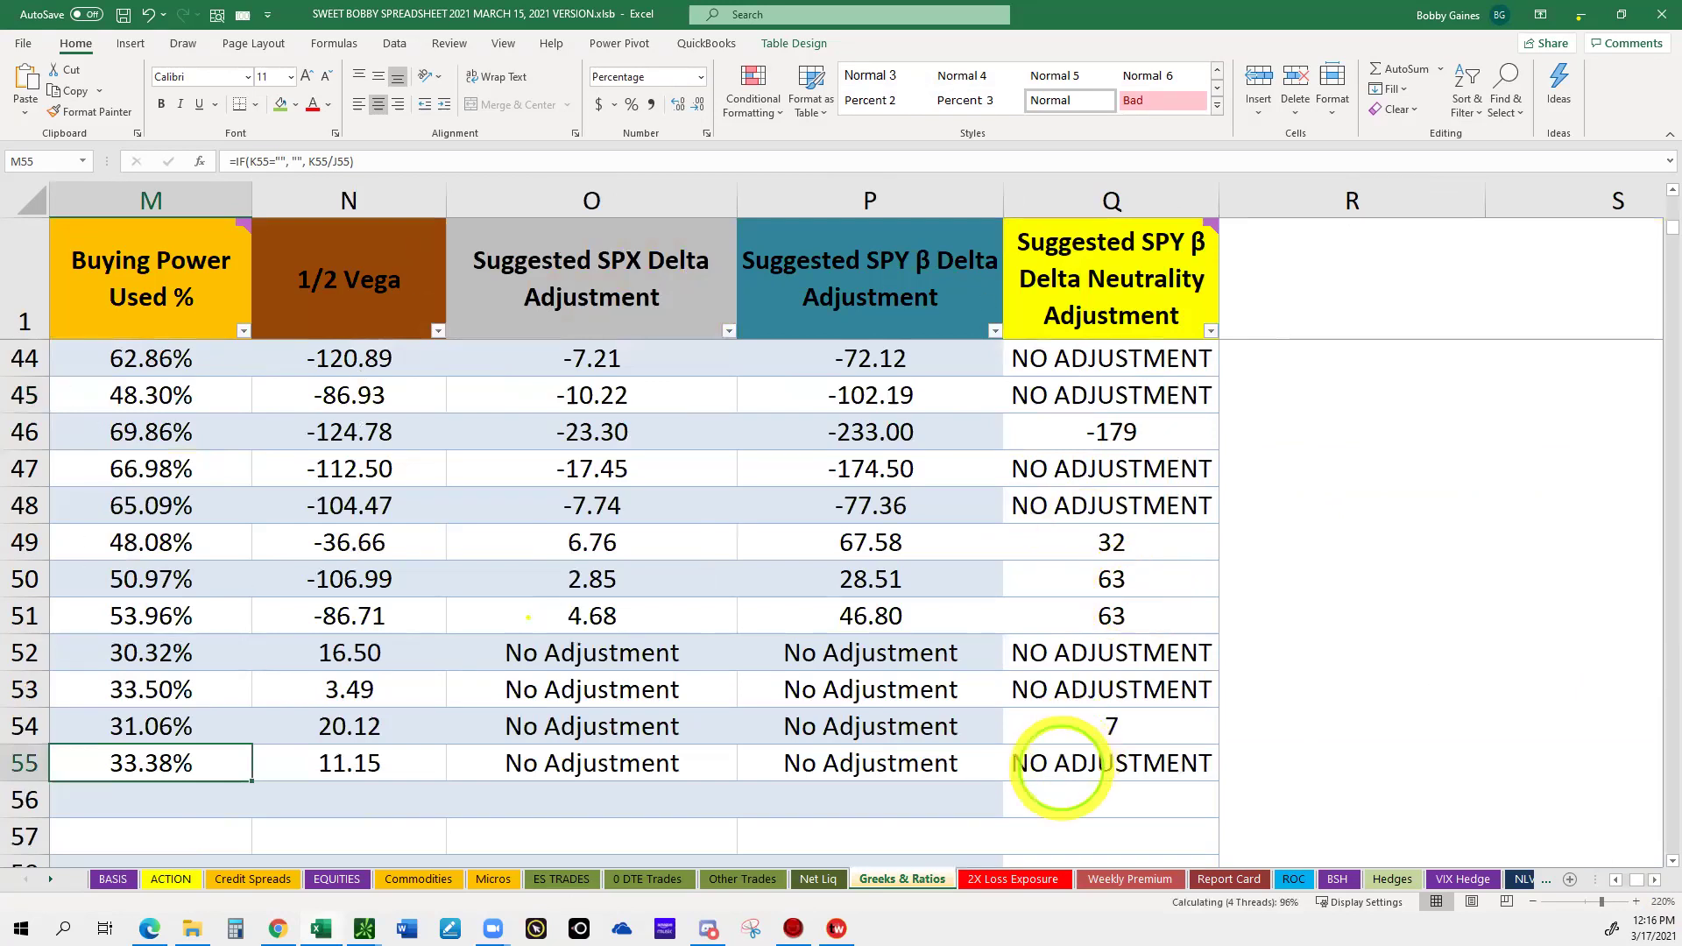
pyautogui.click(1062, 768)
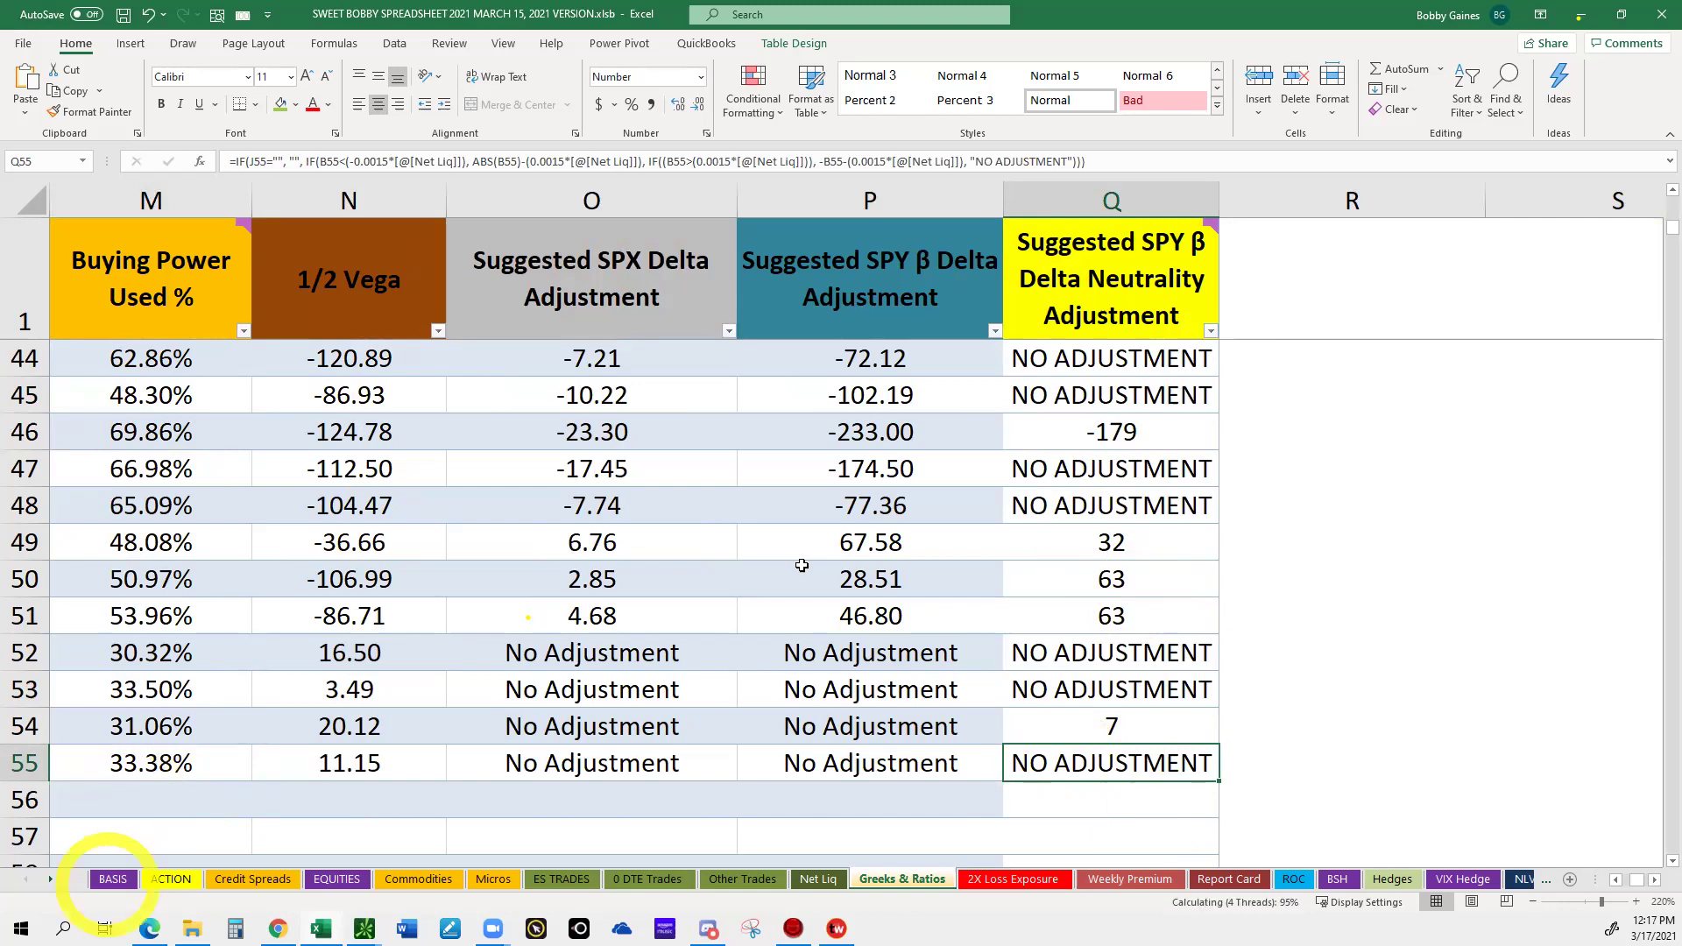
# Check Wednesday's Premium Selling Complete entry on the ACTION sheet and view the open positions in thinkorswim.
pyautogui.click(171, 879)
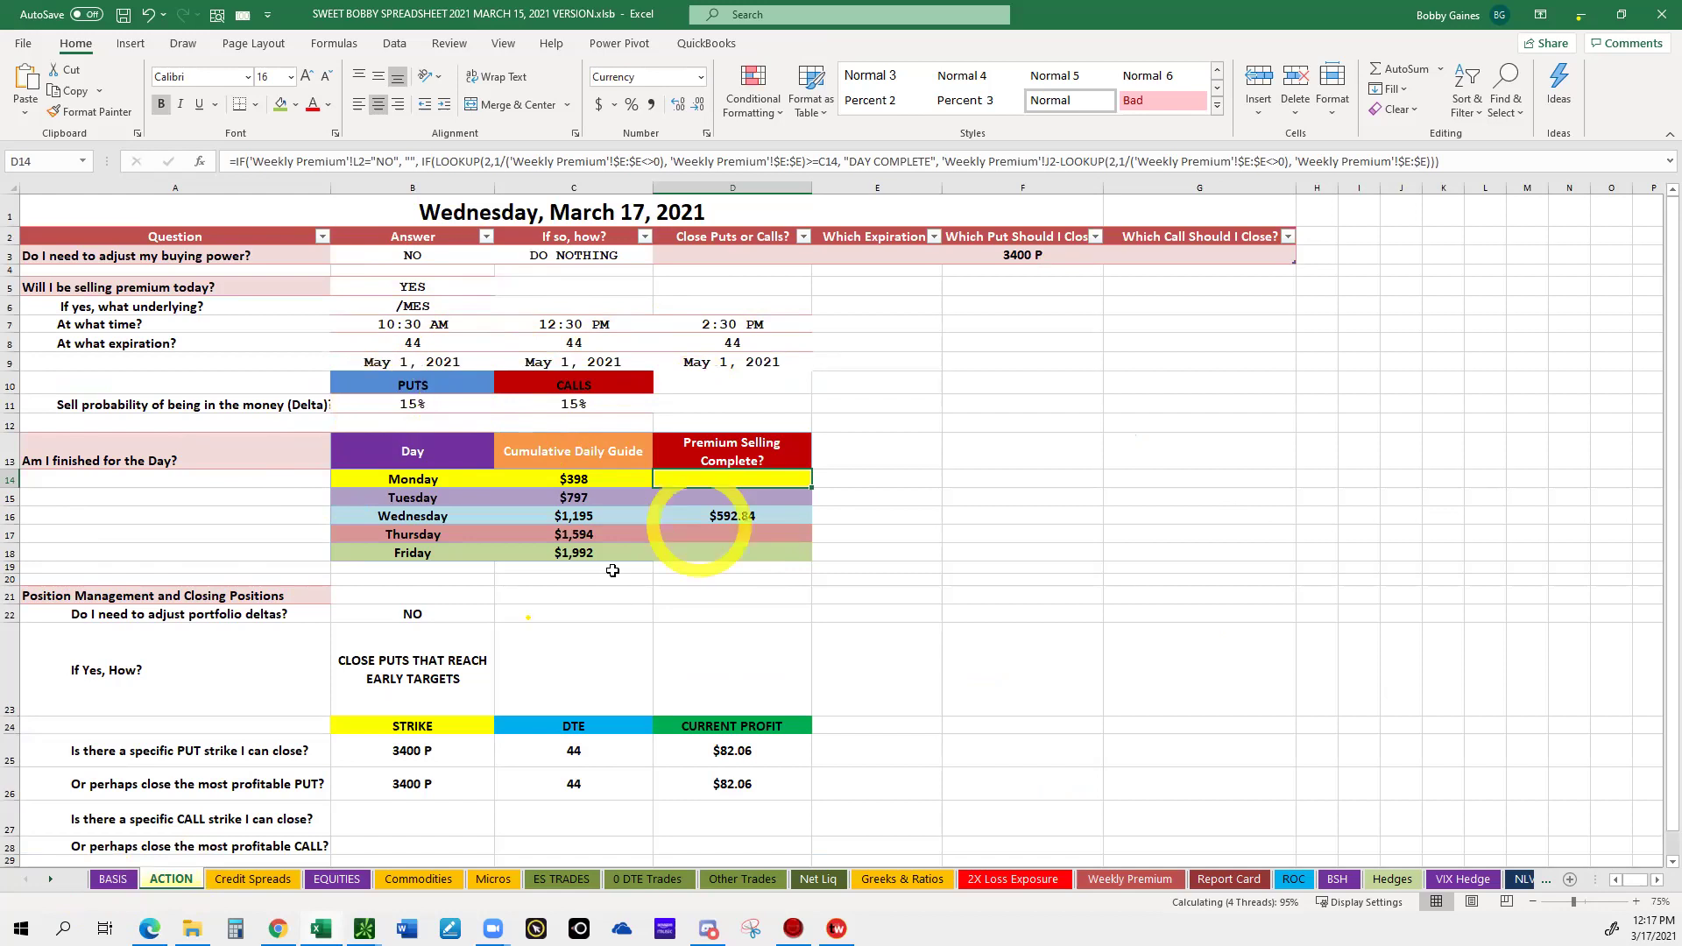
pyautogui.press('Down')
pyautogui.press('Down')
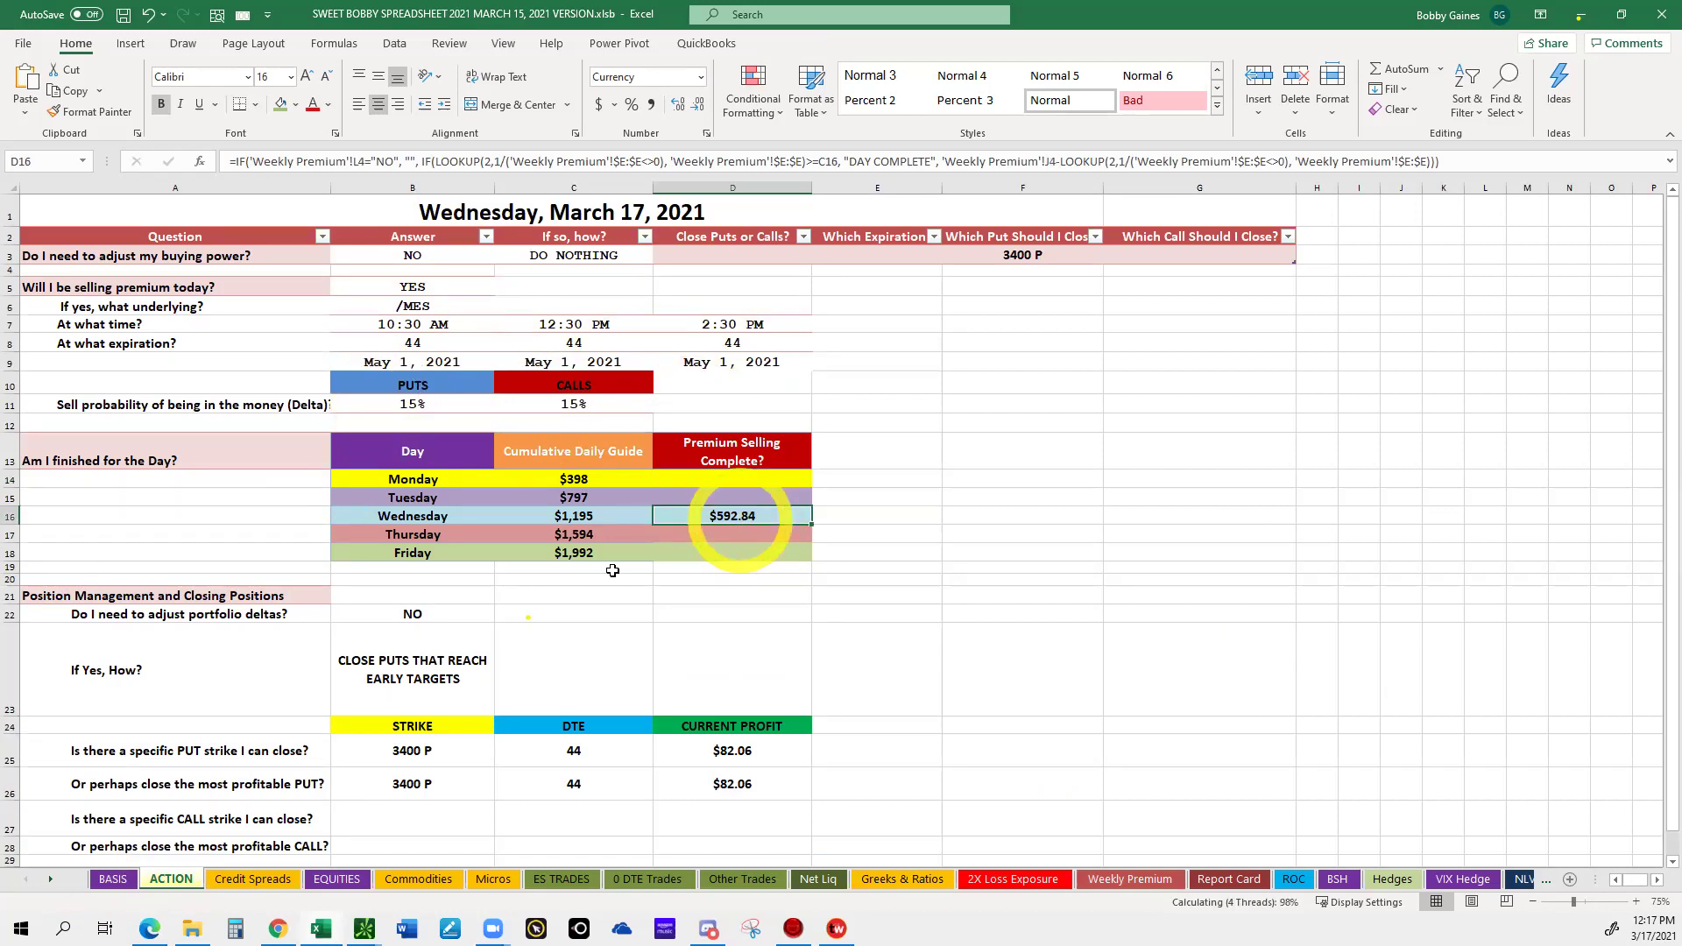
pyautogui.hotkey('alt', 'Tab')
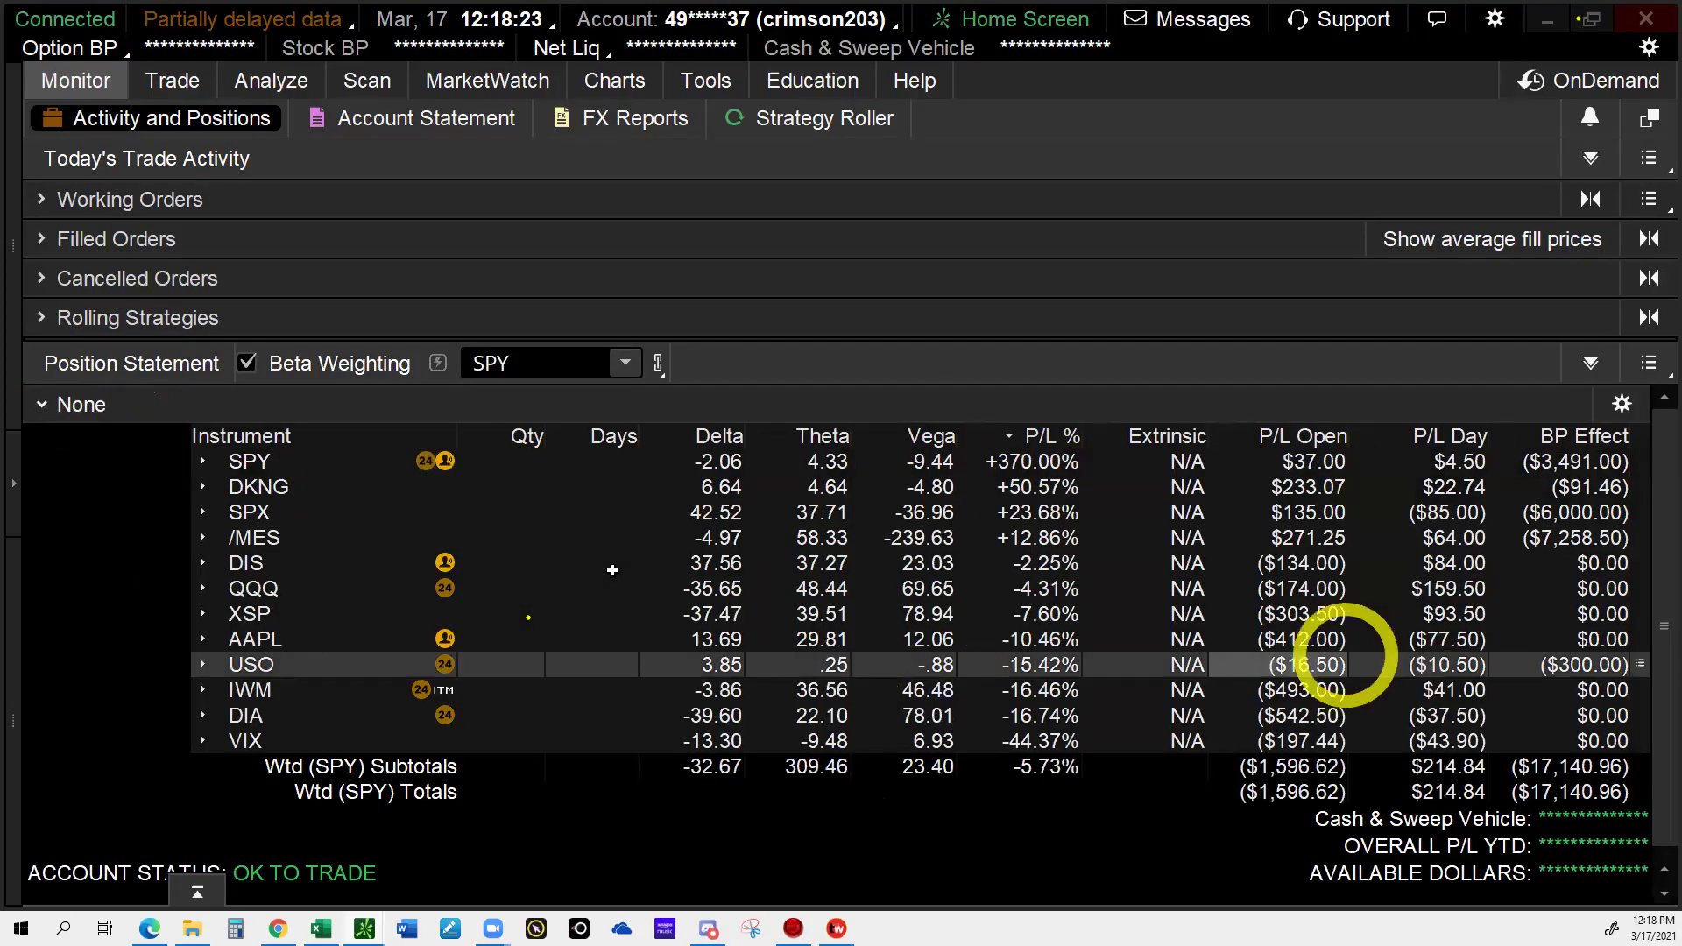
pyautogui.hotkey('alt', 'Tab')
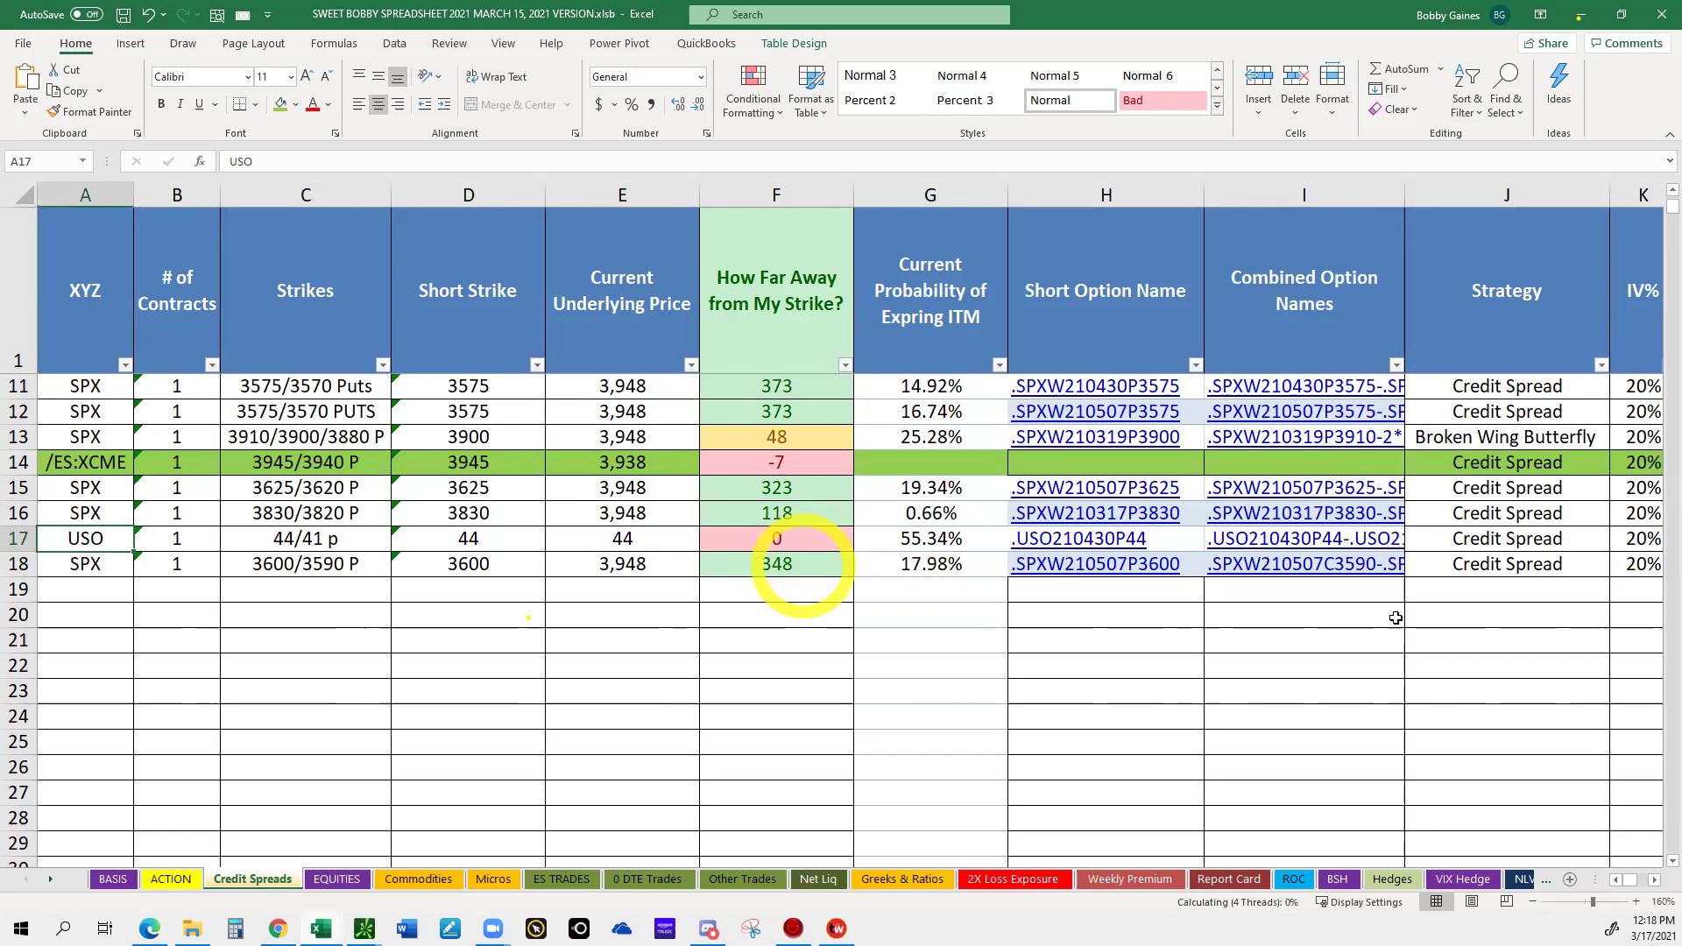
# On the Credit Spreads sheet, inspect the distance from strike and the entry details of the SPX 3600/3590 P spread.
pyautogui.click(801, 565)
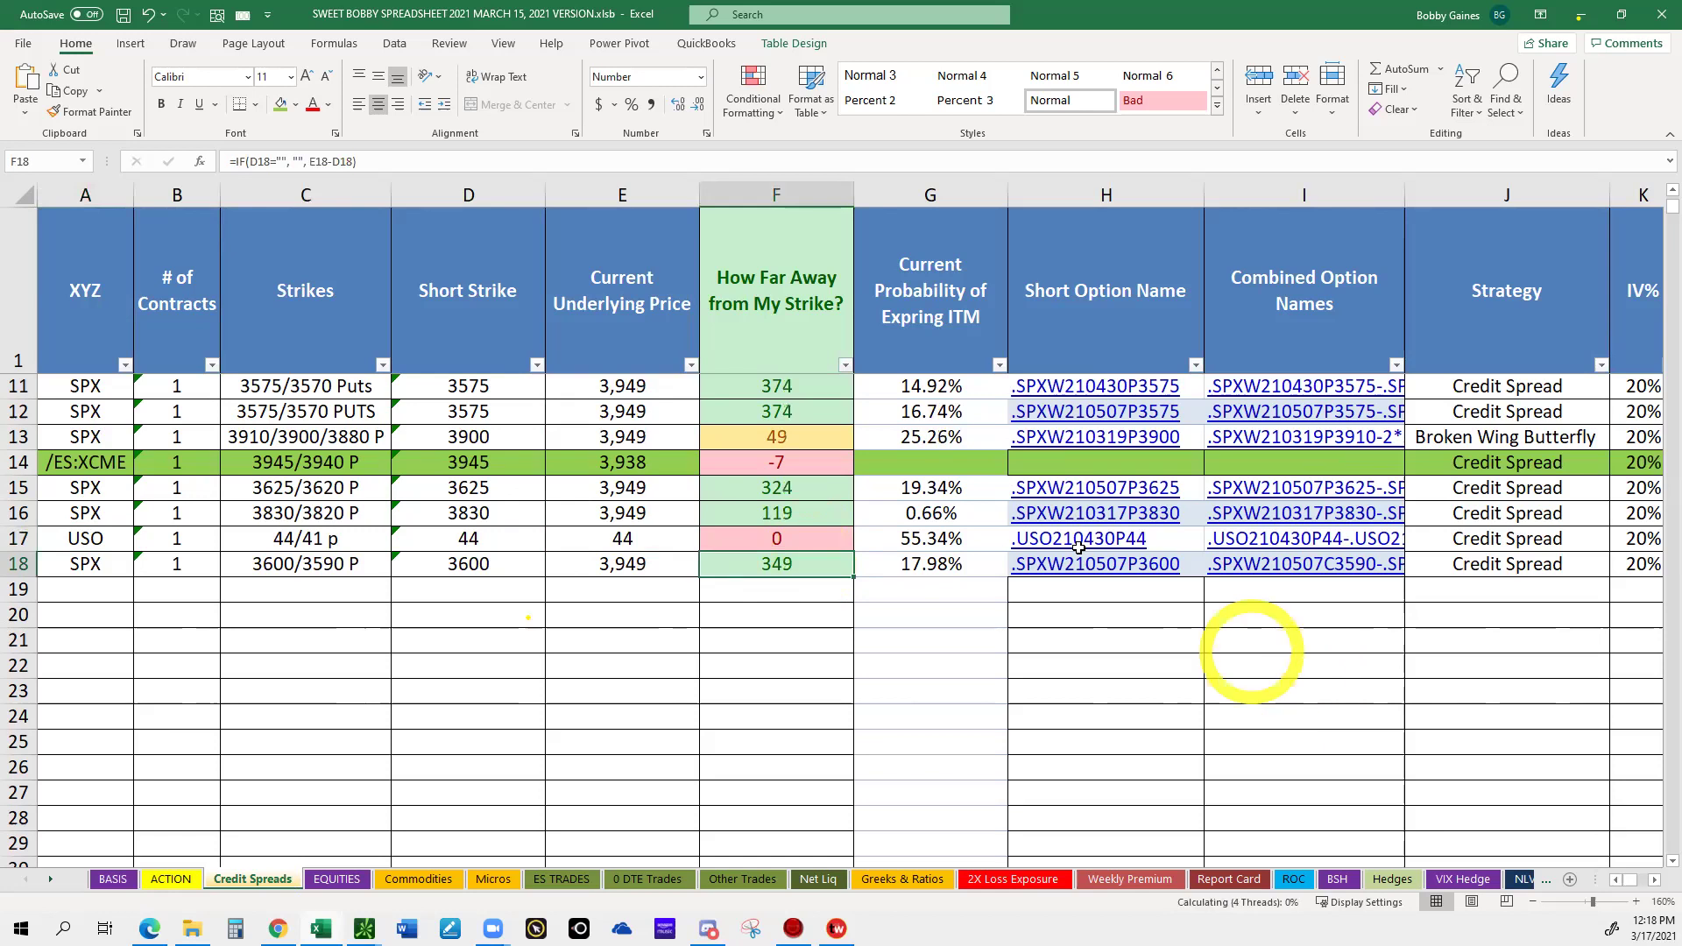
pyautogui.keyDown('ctrl'); pyautogui.scroll(-2, 353, 539); pyautogui.keyUp('ctrl')
pyautogui.scroll(1, 353, 539)
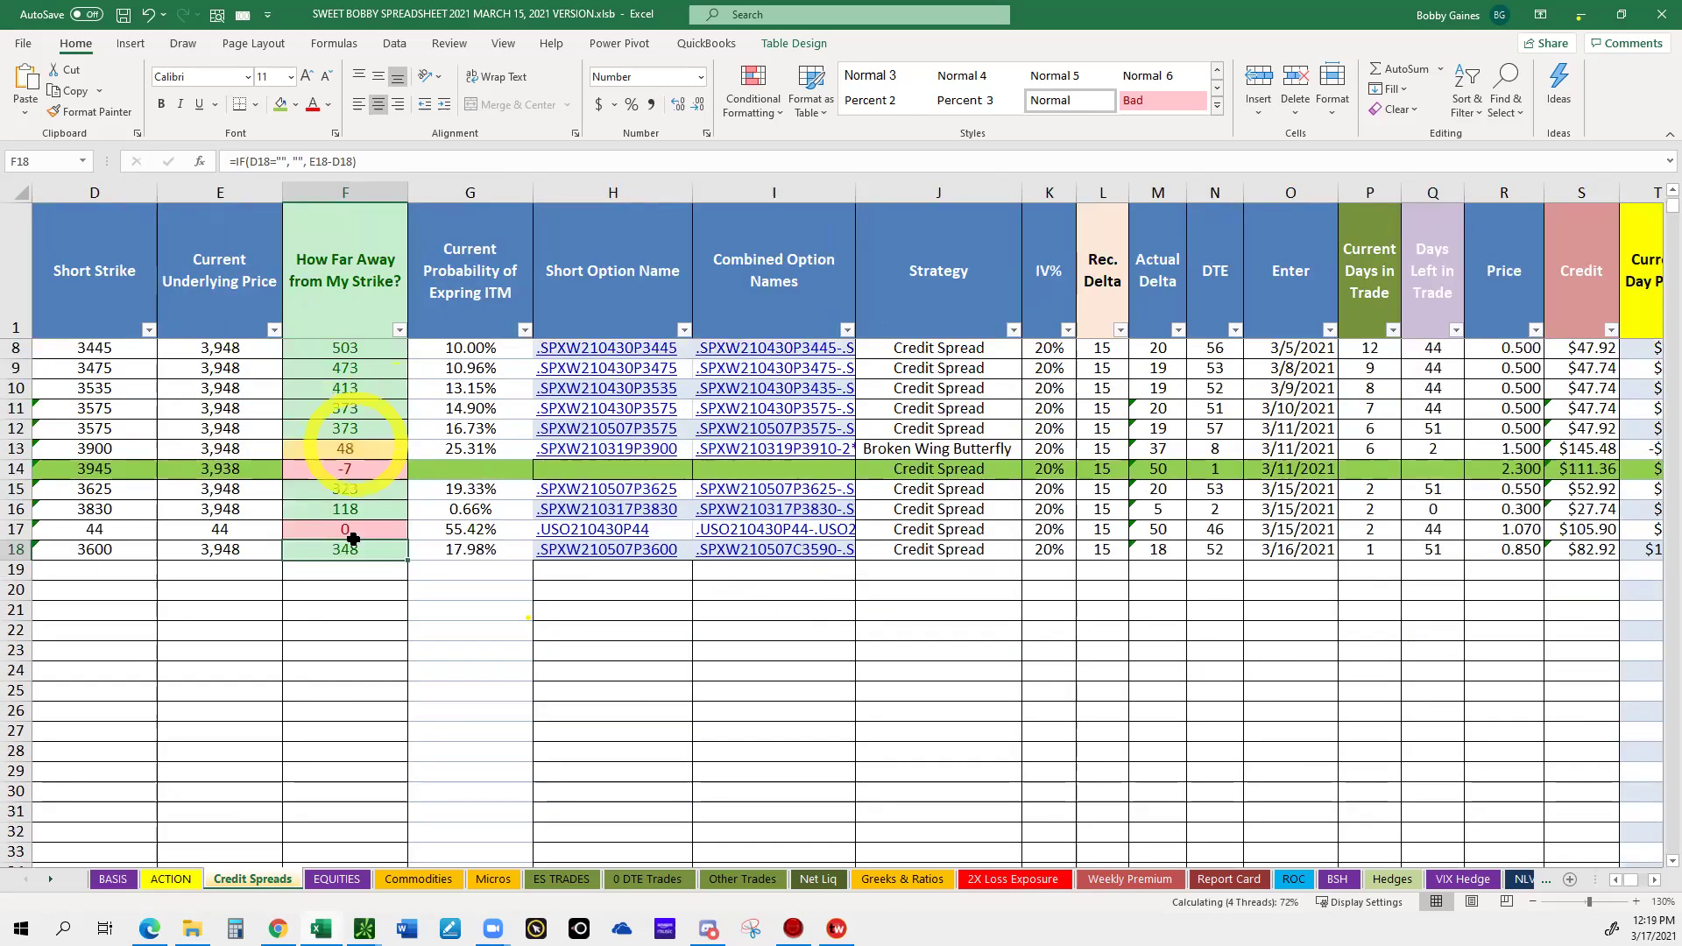
pyautogui.press('Home')
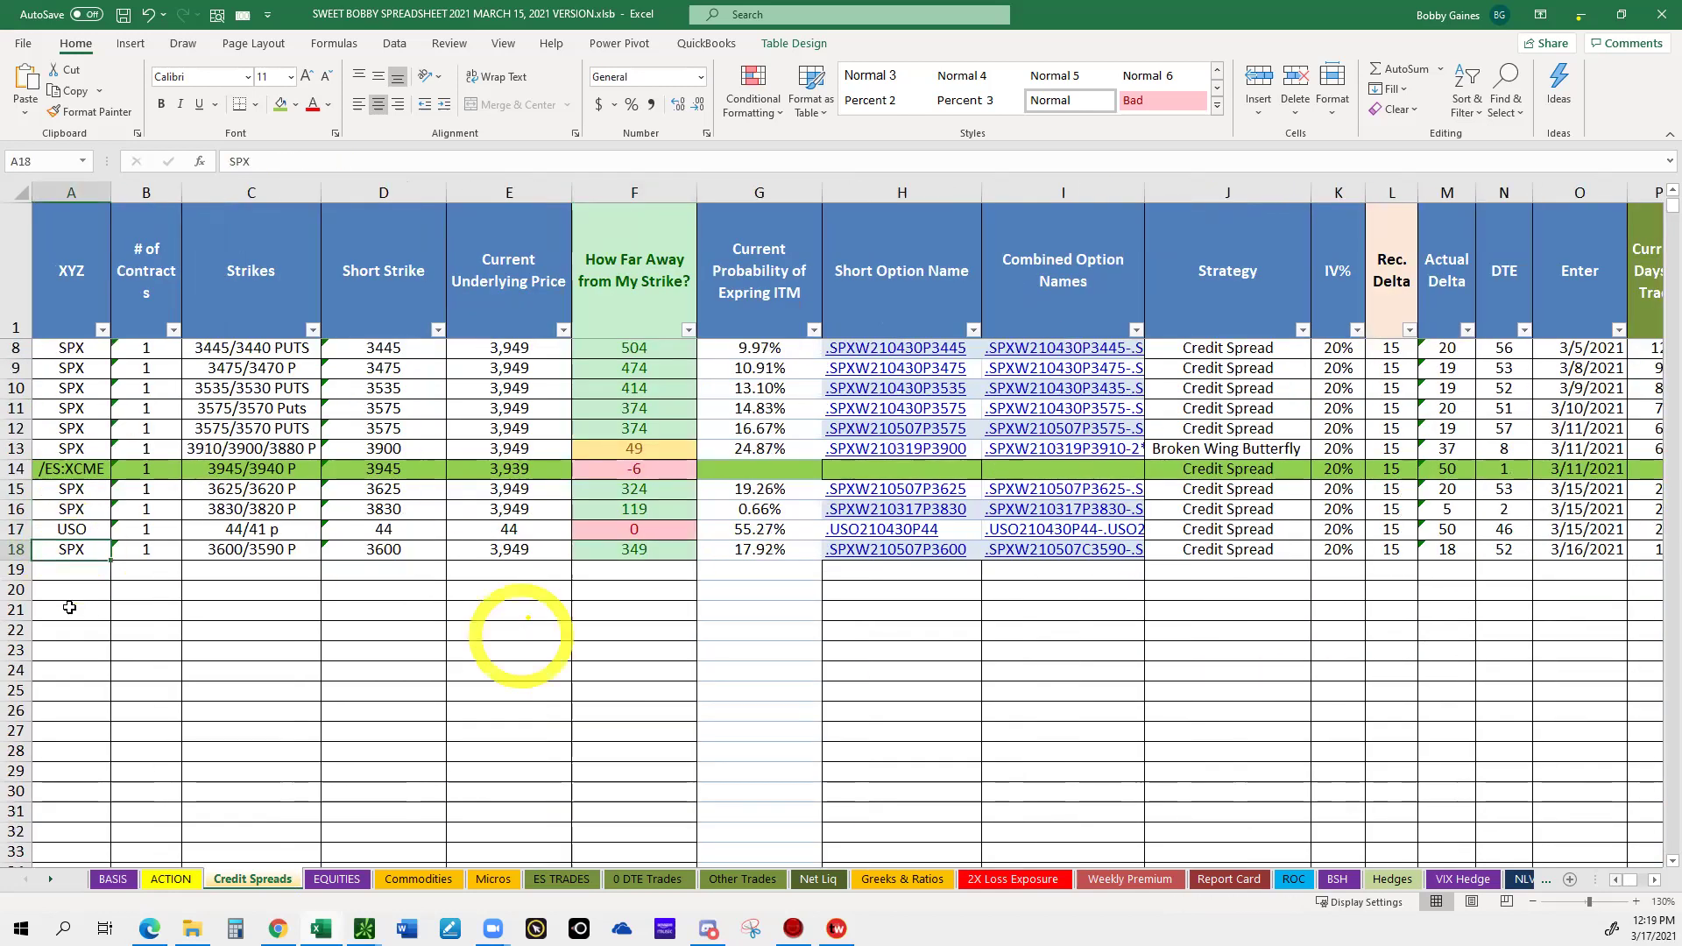
pyautogui.click(74, 549)
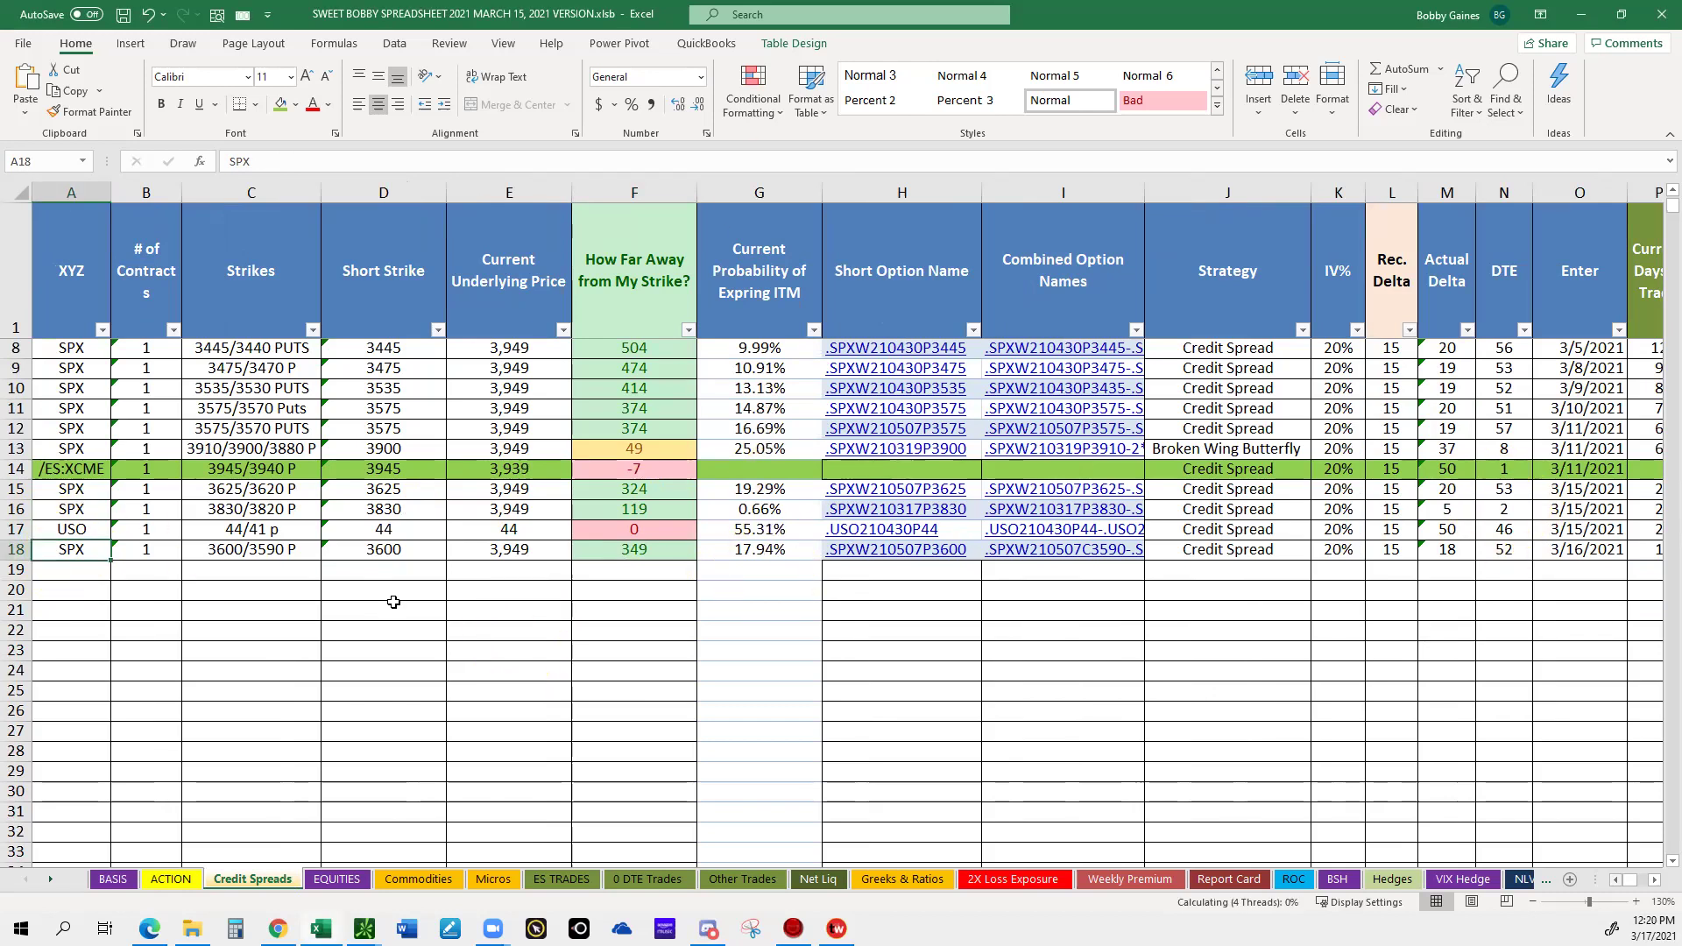
# Inspect the credit of the SPX 3830/3820 P spread, and the strike distance and expiry probability formulas in the first empty row.
pyautogui.hscroll(3, 393, 602)
pyautogui.click(1205, 509)
pyautogui.hscroll(-3, 393, 602)
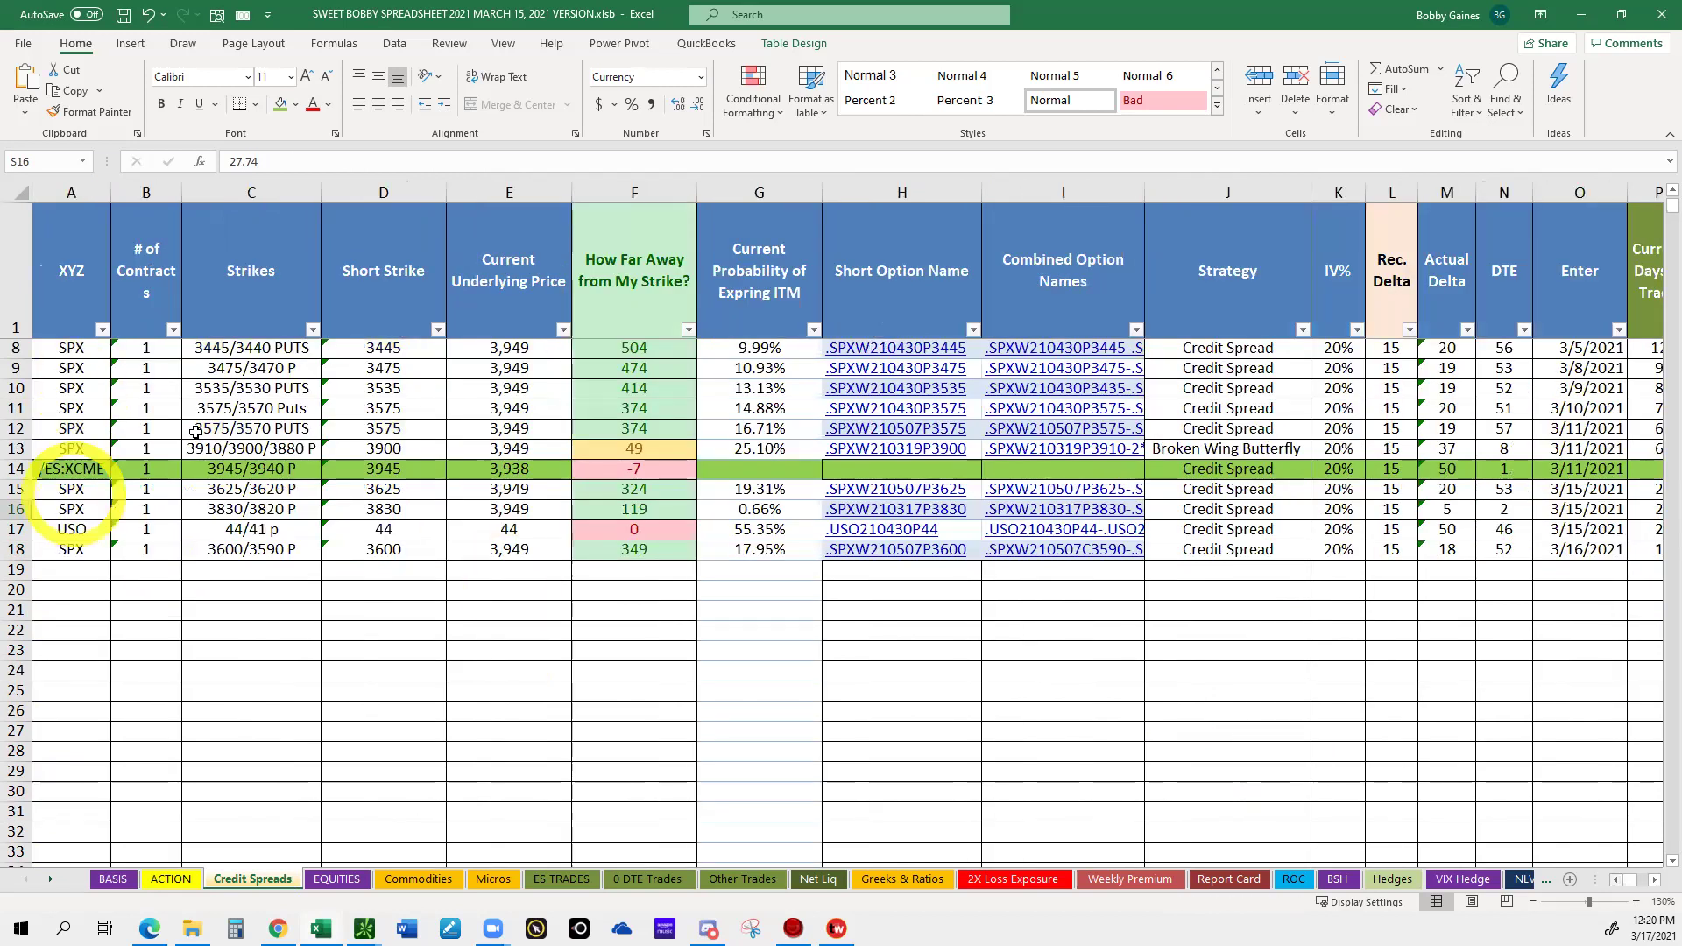
pyautogui.click(718, 572)
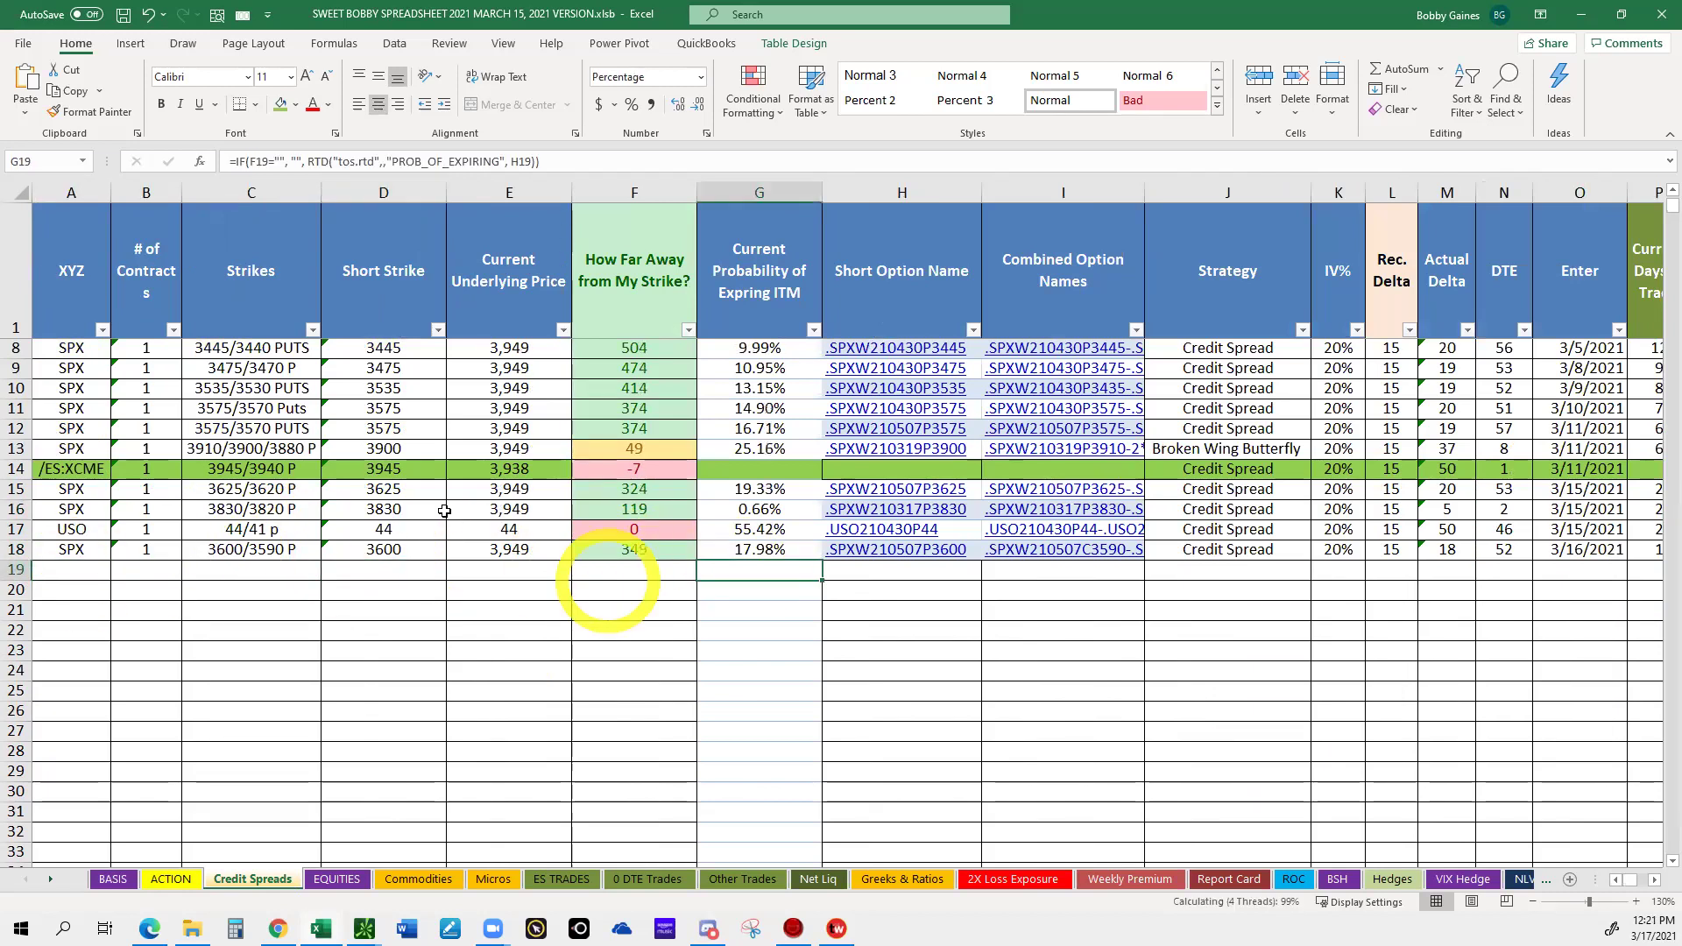
pyautogui.click(613, 574)
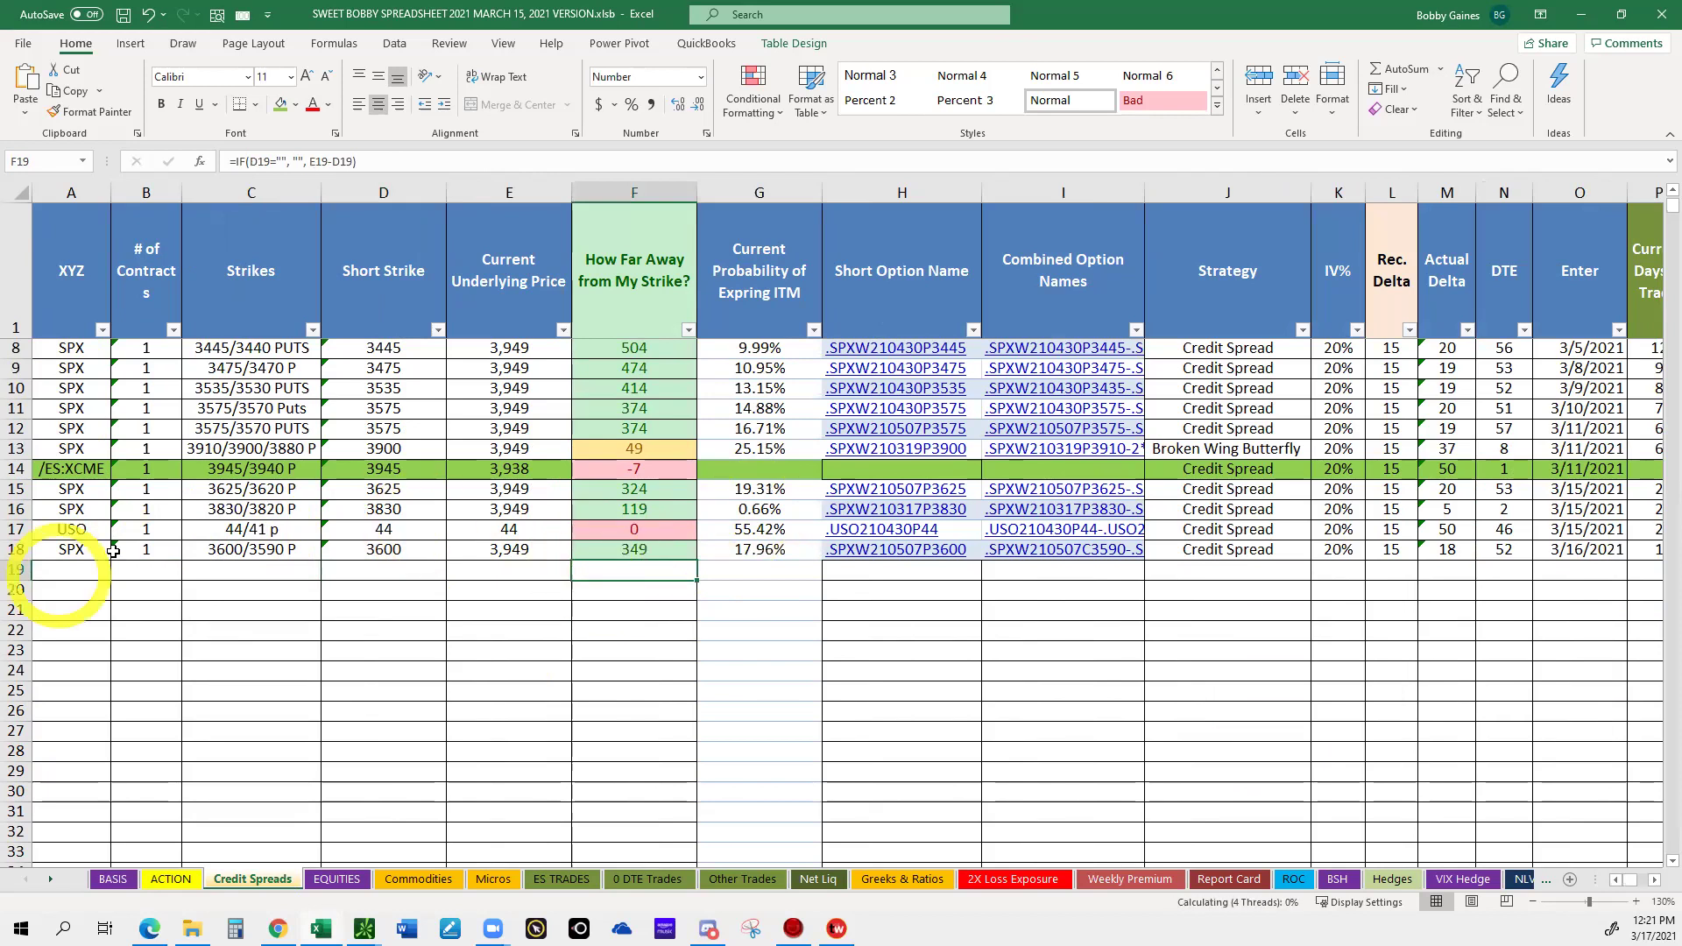
pyautogui.press('Home')
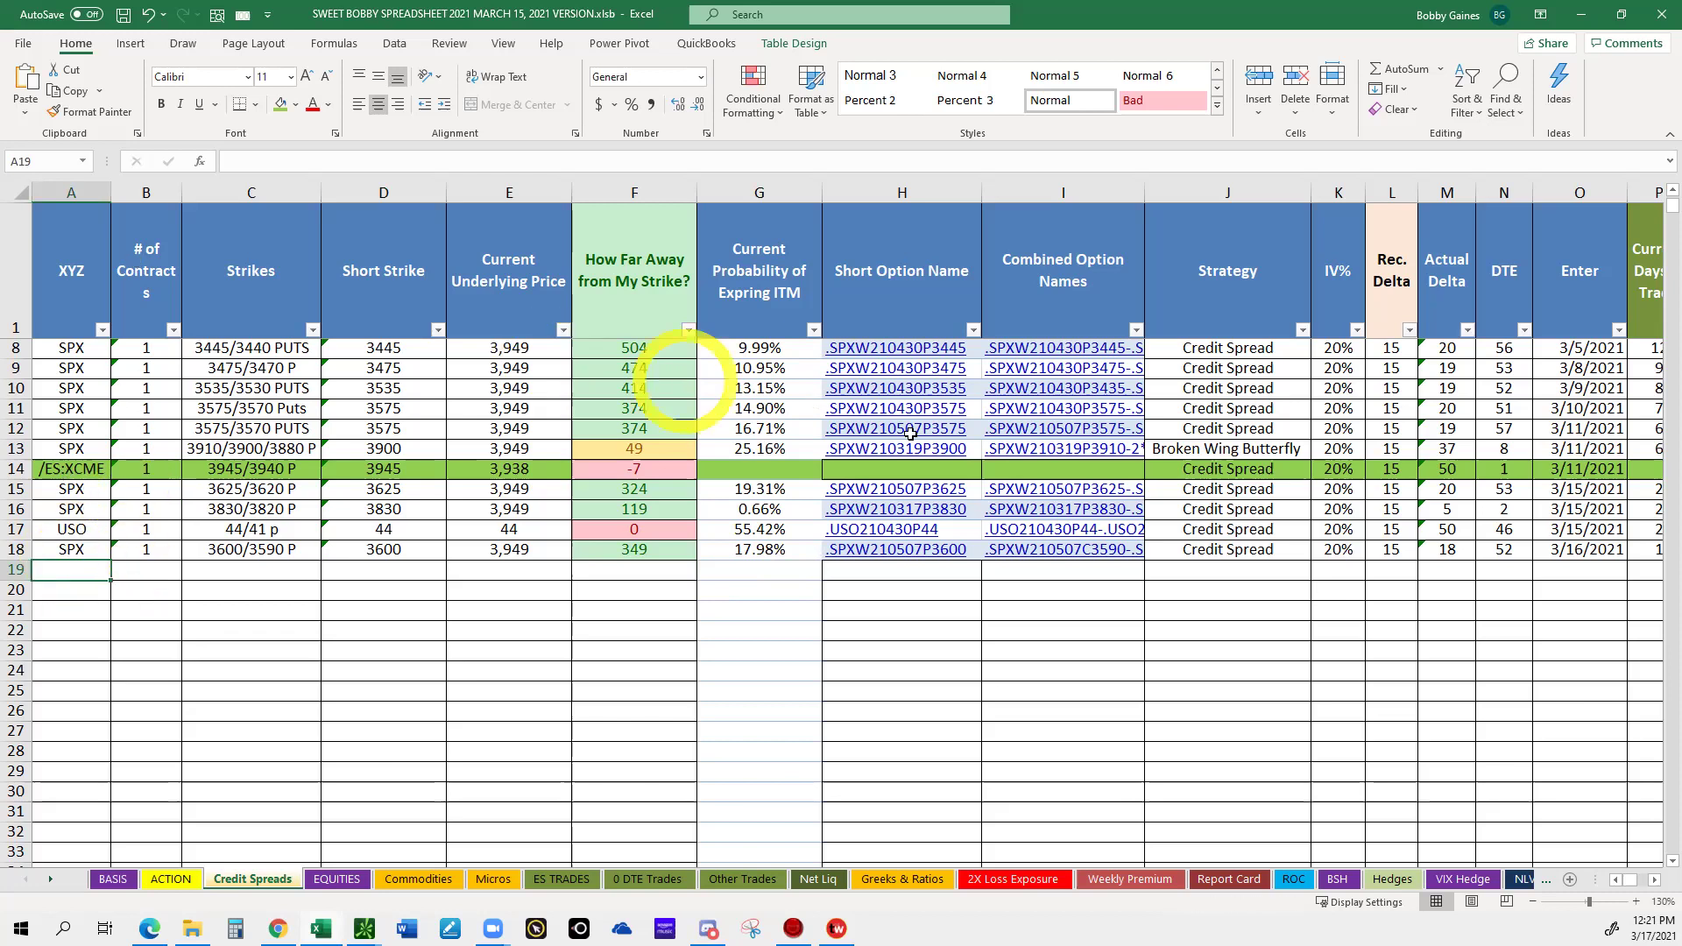
# Examine Current Days in Trade for the spreads entered 3/5/2021 and 3/8/2021, and look at the Weekly Premium sheet.
pyautogui.scroll(1, 911, 433)
pyautogui.scroll(1, 912, 433)
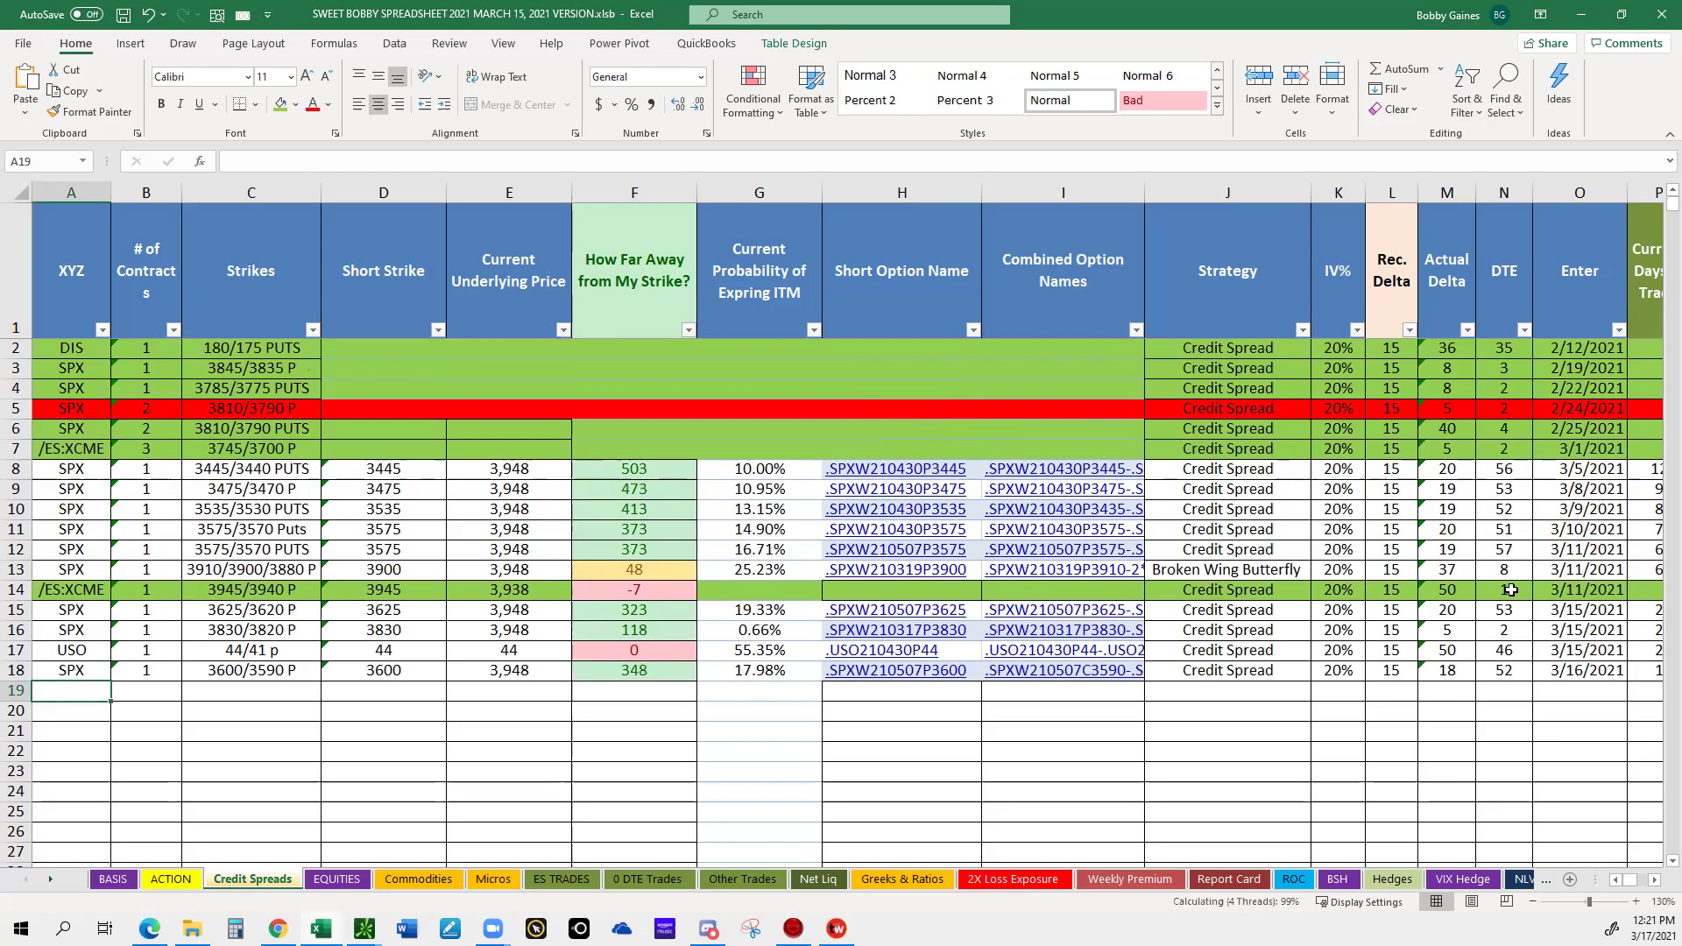
pyautogui.hscroll(3, 1511, 590)
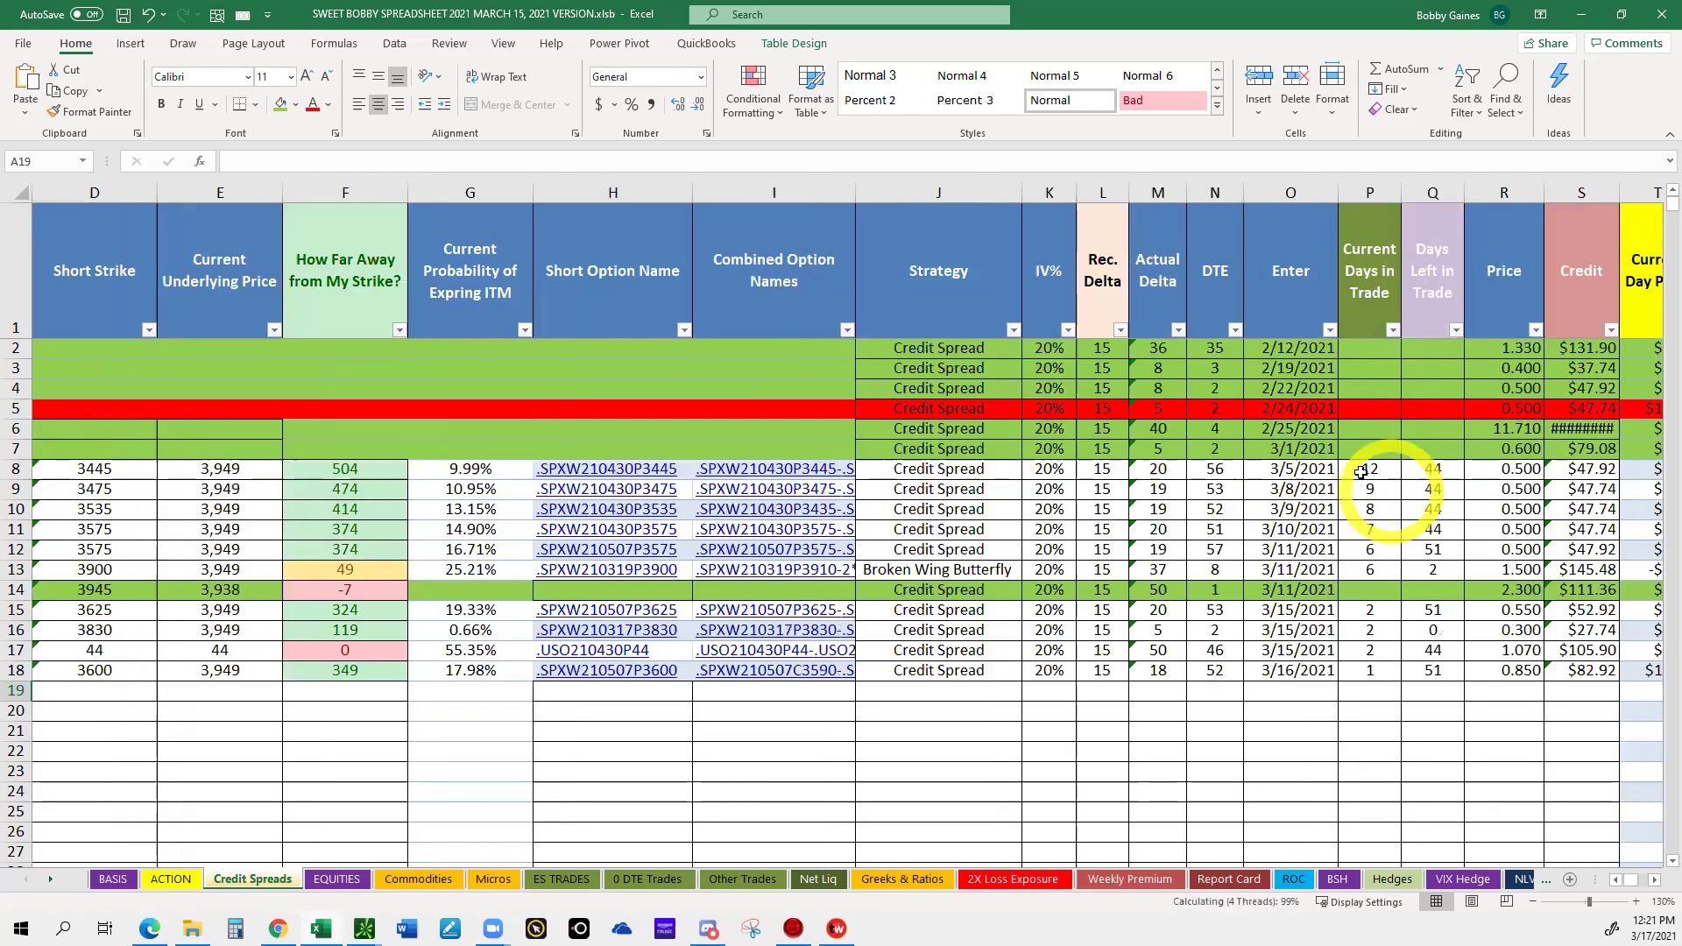
pyautogui.click(1367, 473)
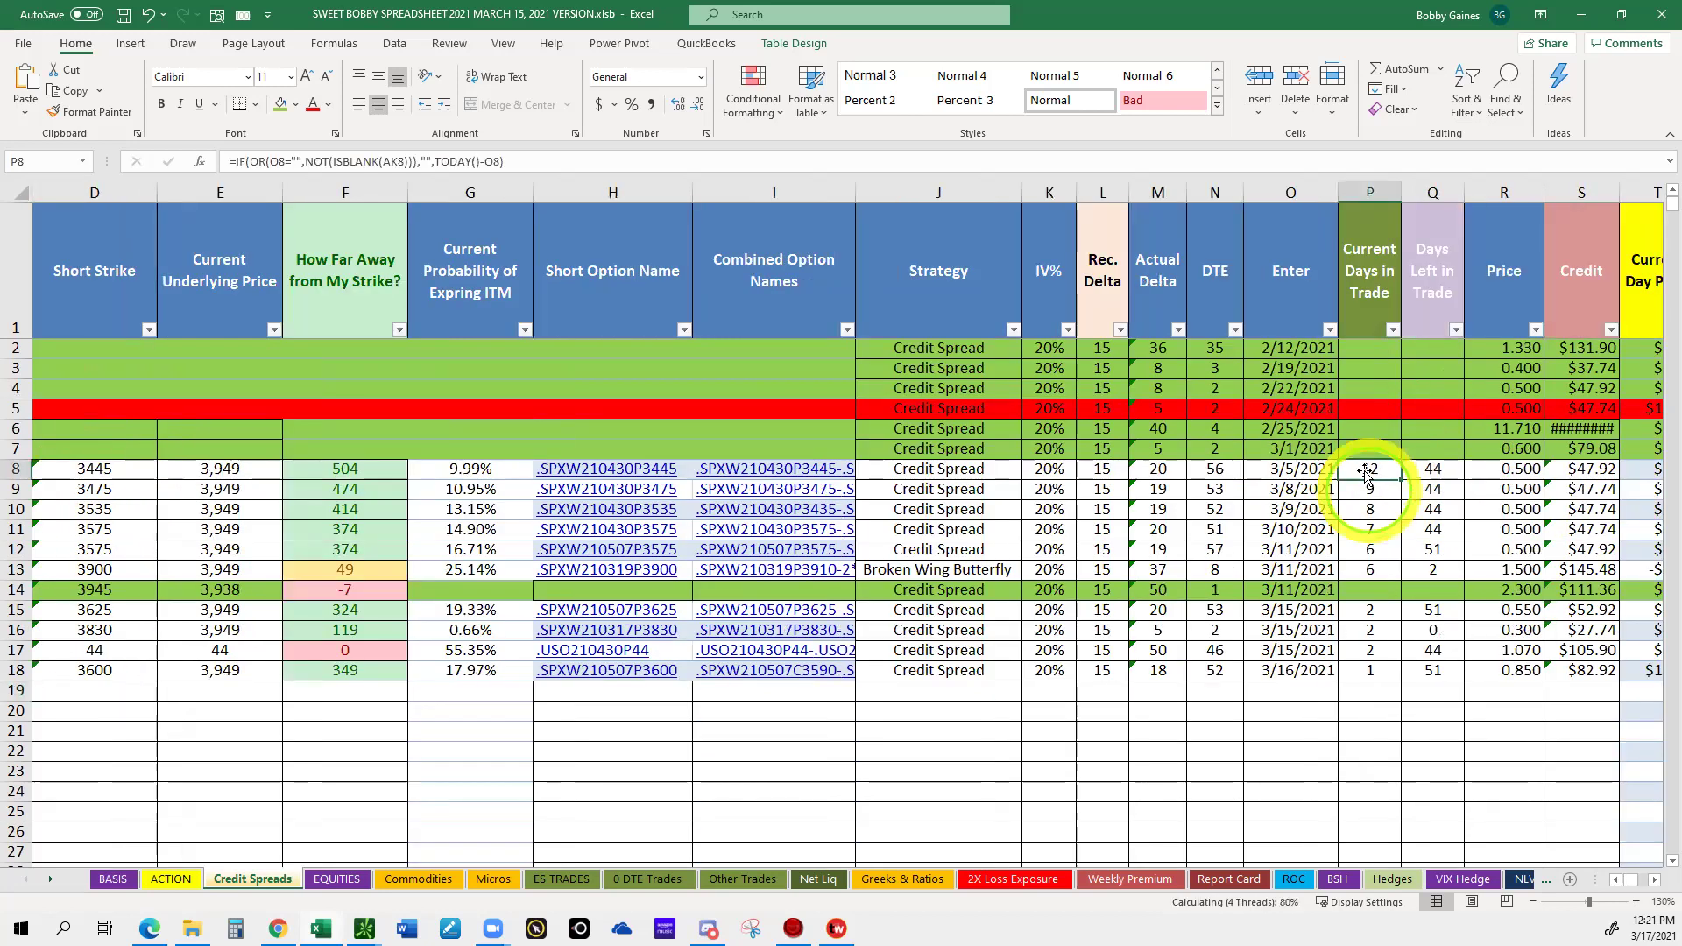
pyautogui.press('Down')
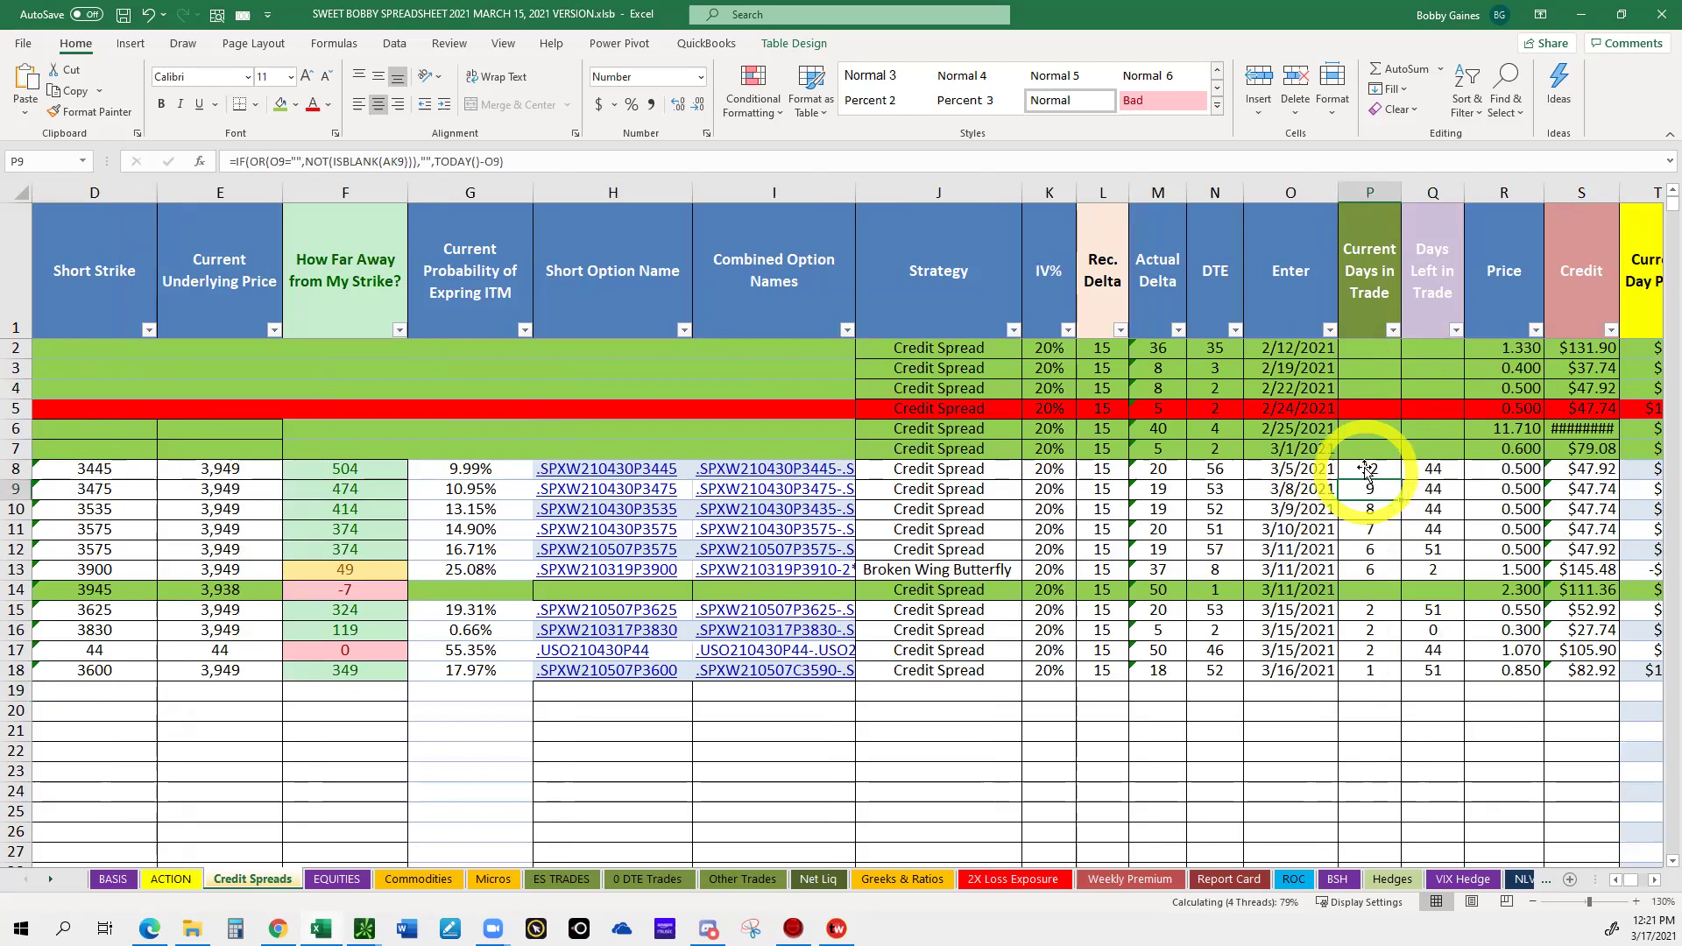
pyautogui.click(1367, 470)
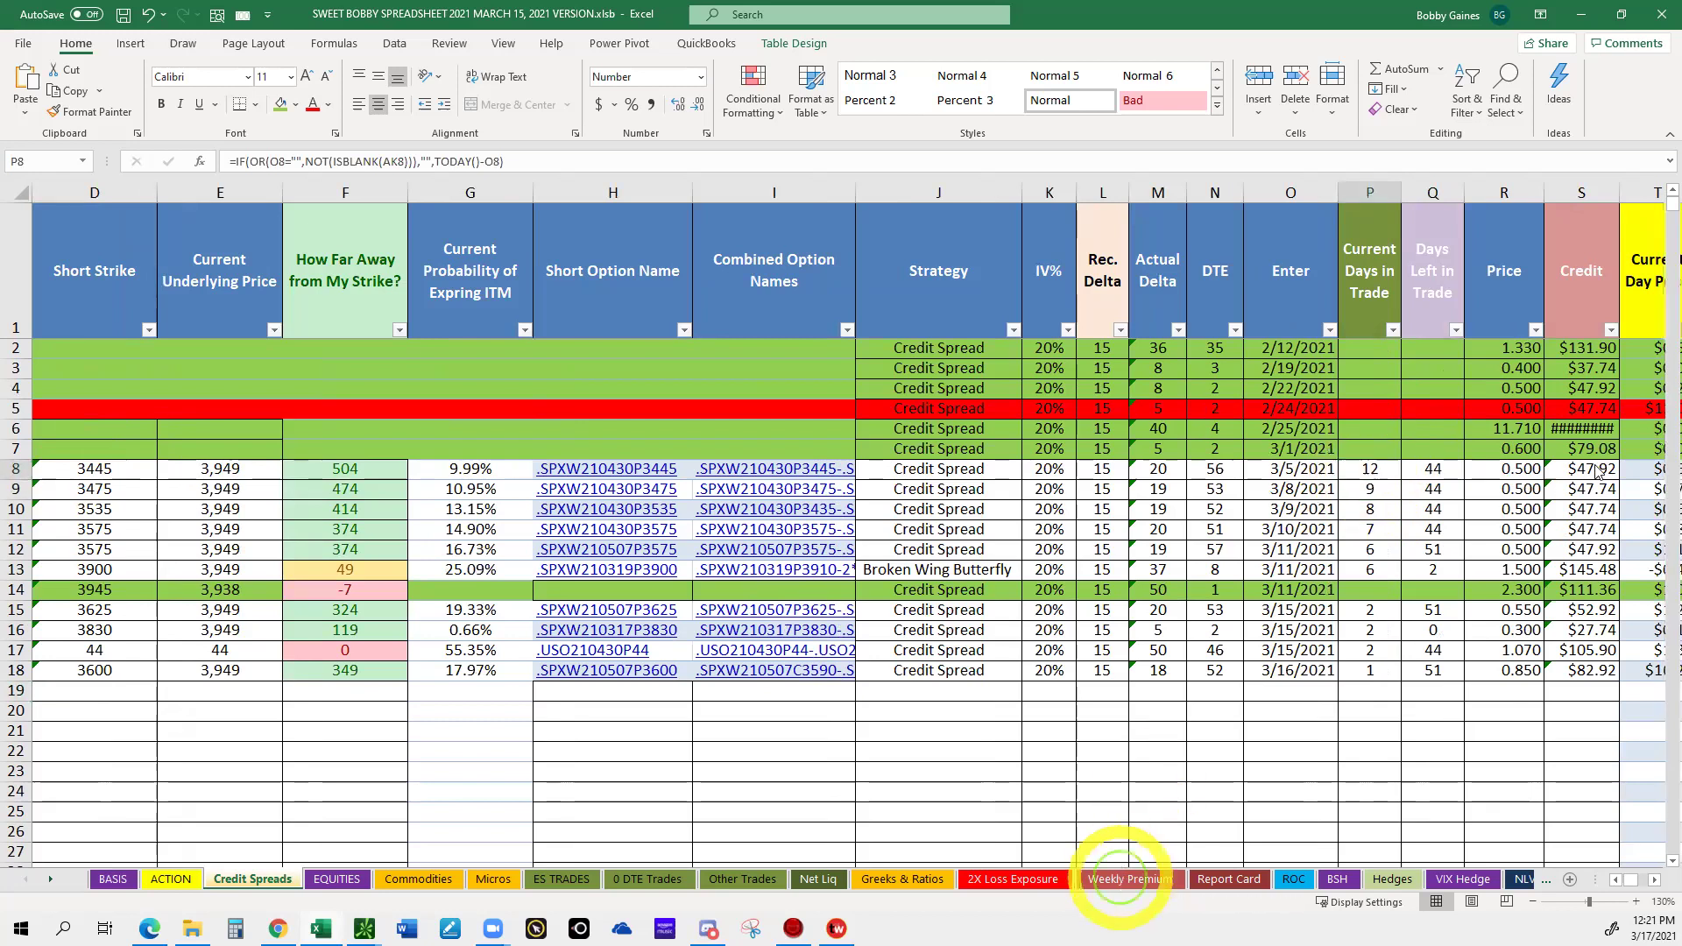
pyautogui.click(1126, 879)
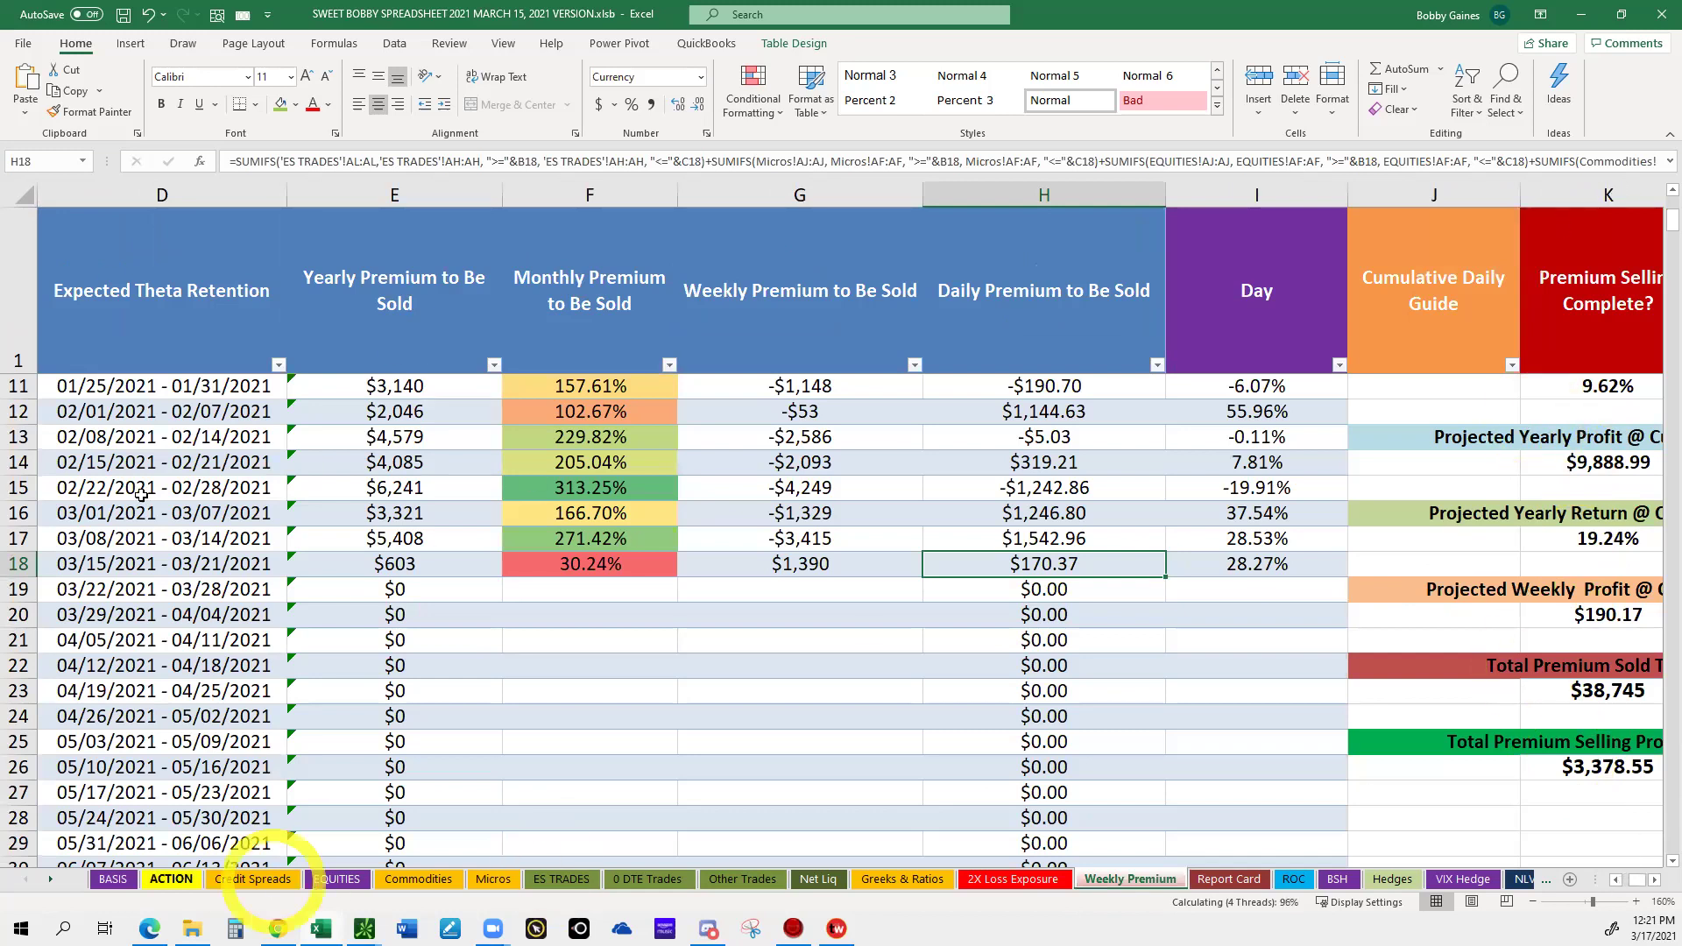
# Widen the Credit column slightly on the Credit Spreads sheet so that its largest amount fits.
pyautogui.click(252, 879)
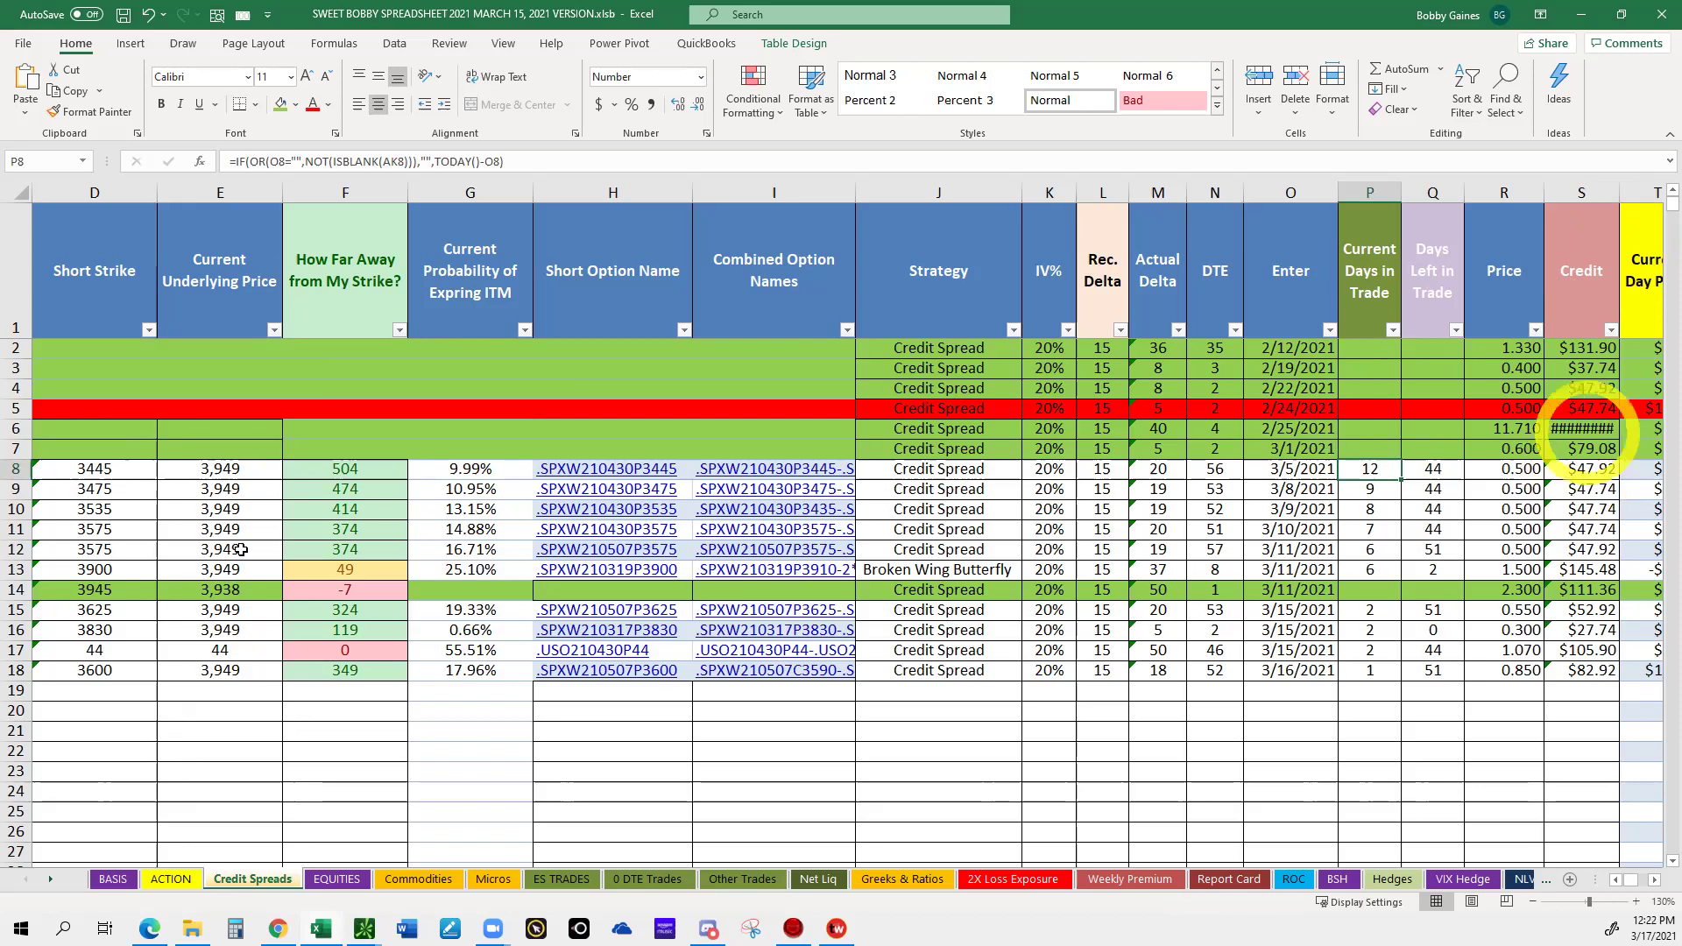
pyautogui.click(1606, 240)
pyautogui.click(1606, 240)
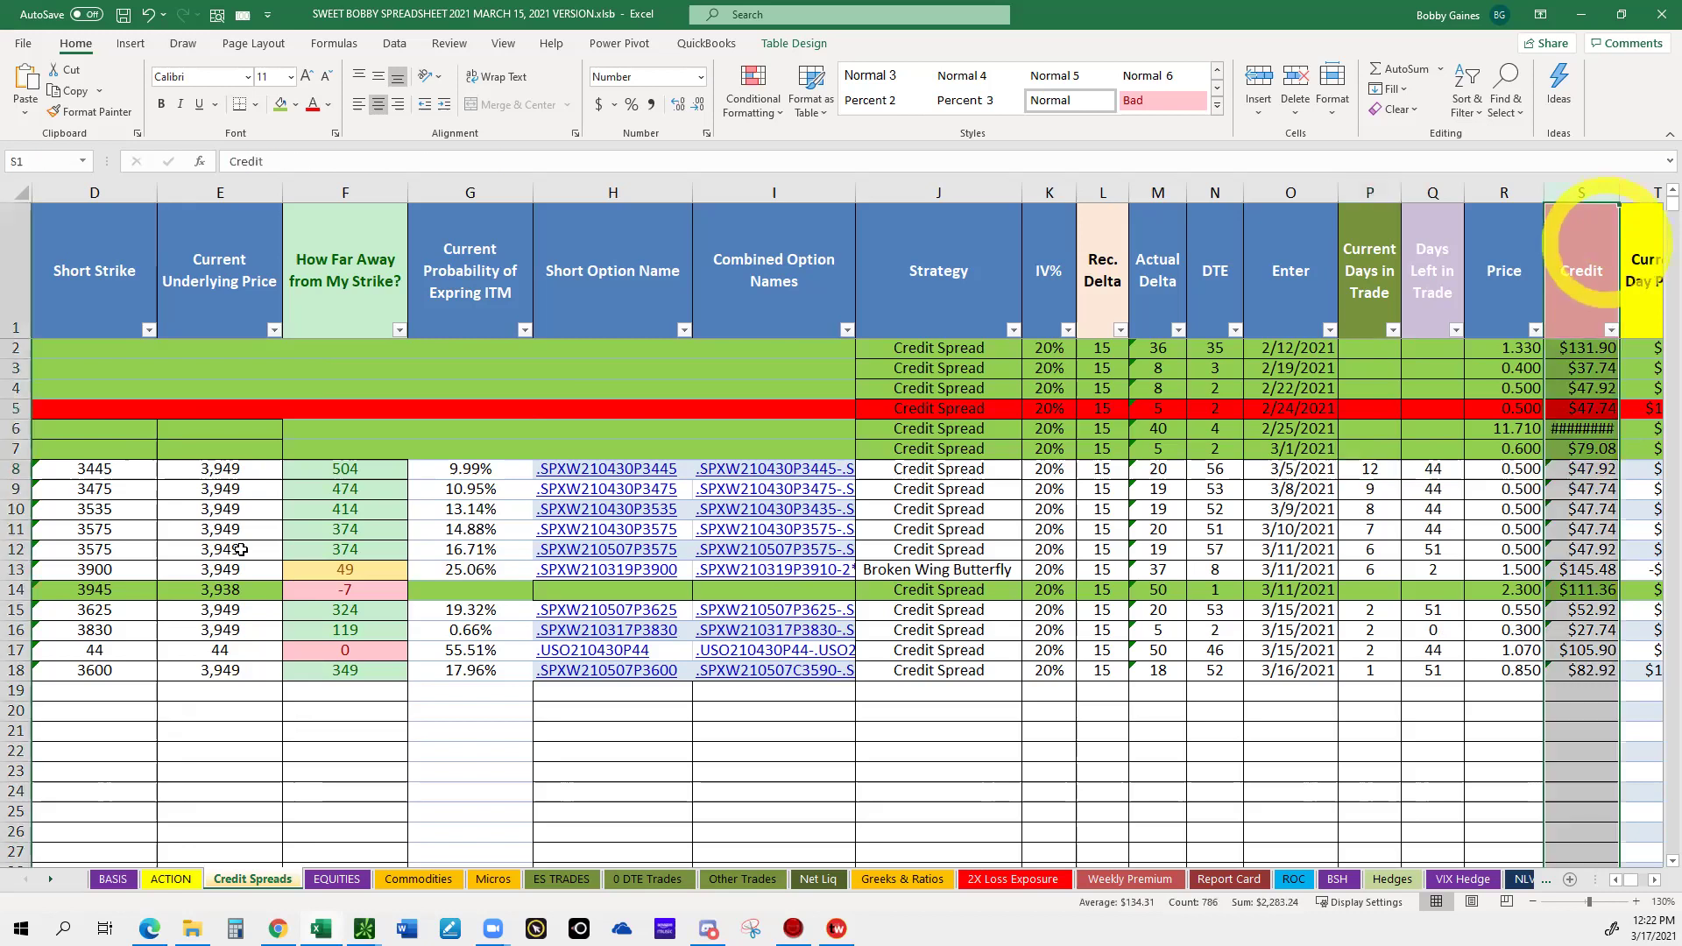
pyautogui.moveTo(1620, 195); pyautogui.dragTo(1628, 194)
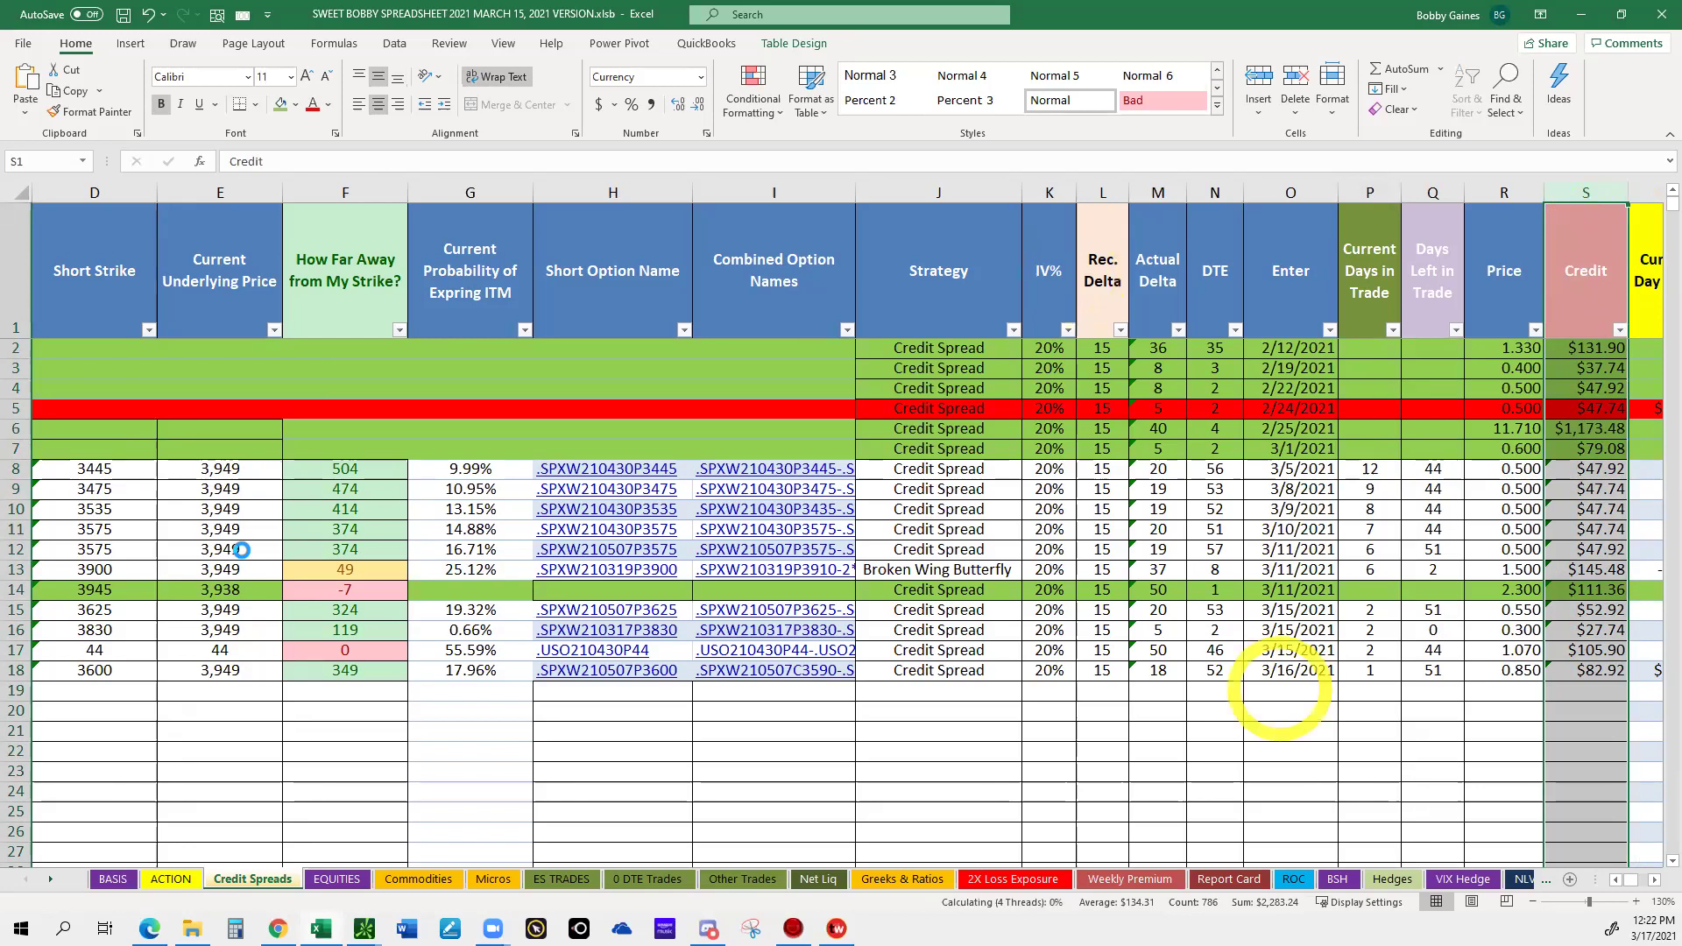
pyautogui.click(1288, 691)
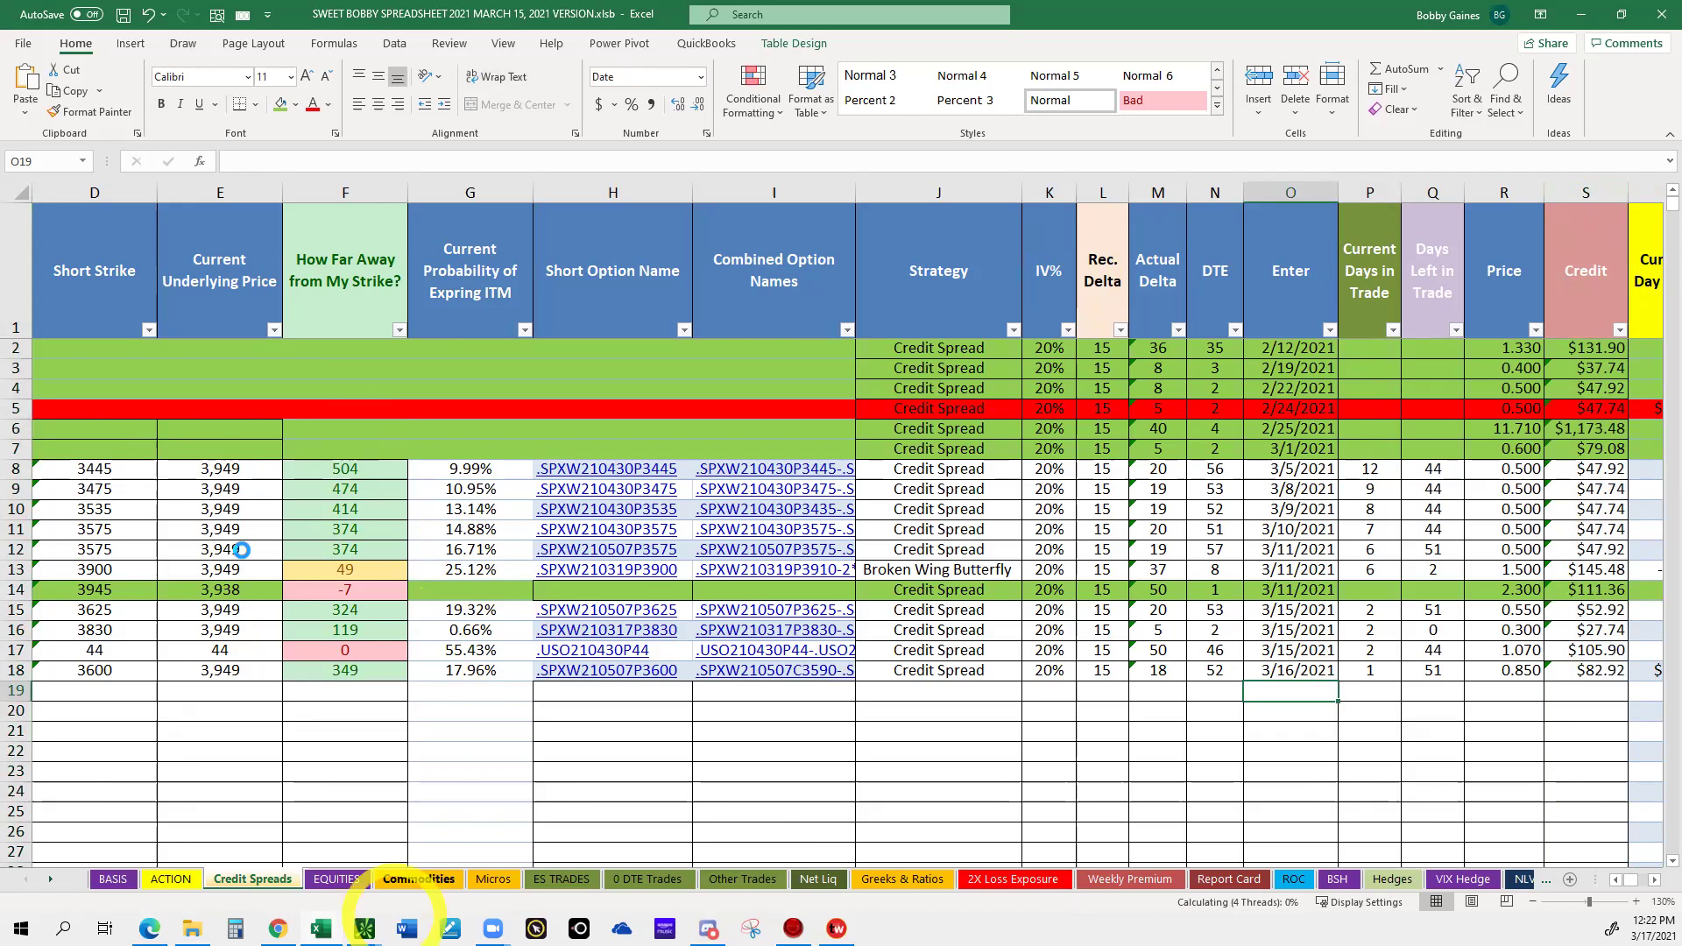
# On the EQUITIES sheet, review the open short options from their closing columns back to their symbols, strikes and current profit.
pyautogui.click(338, 879)
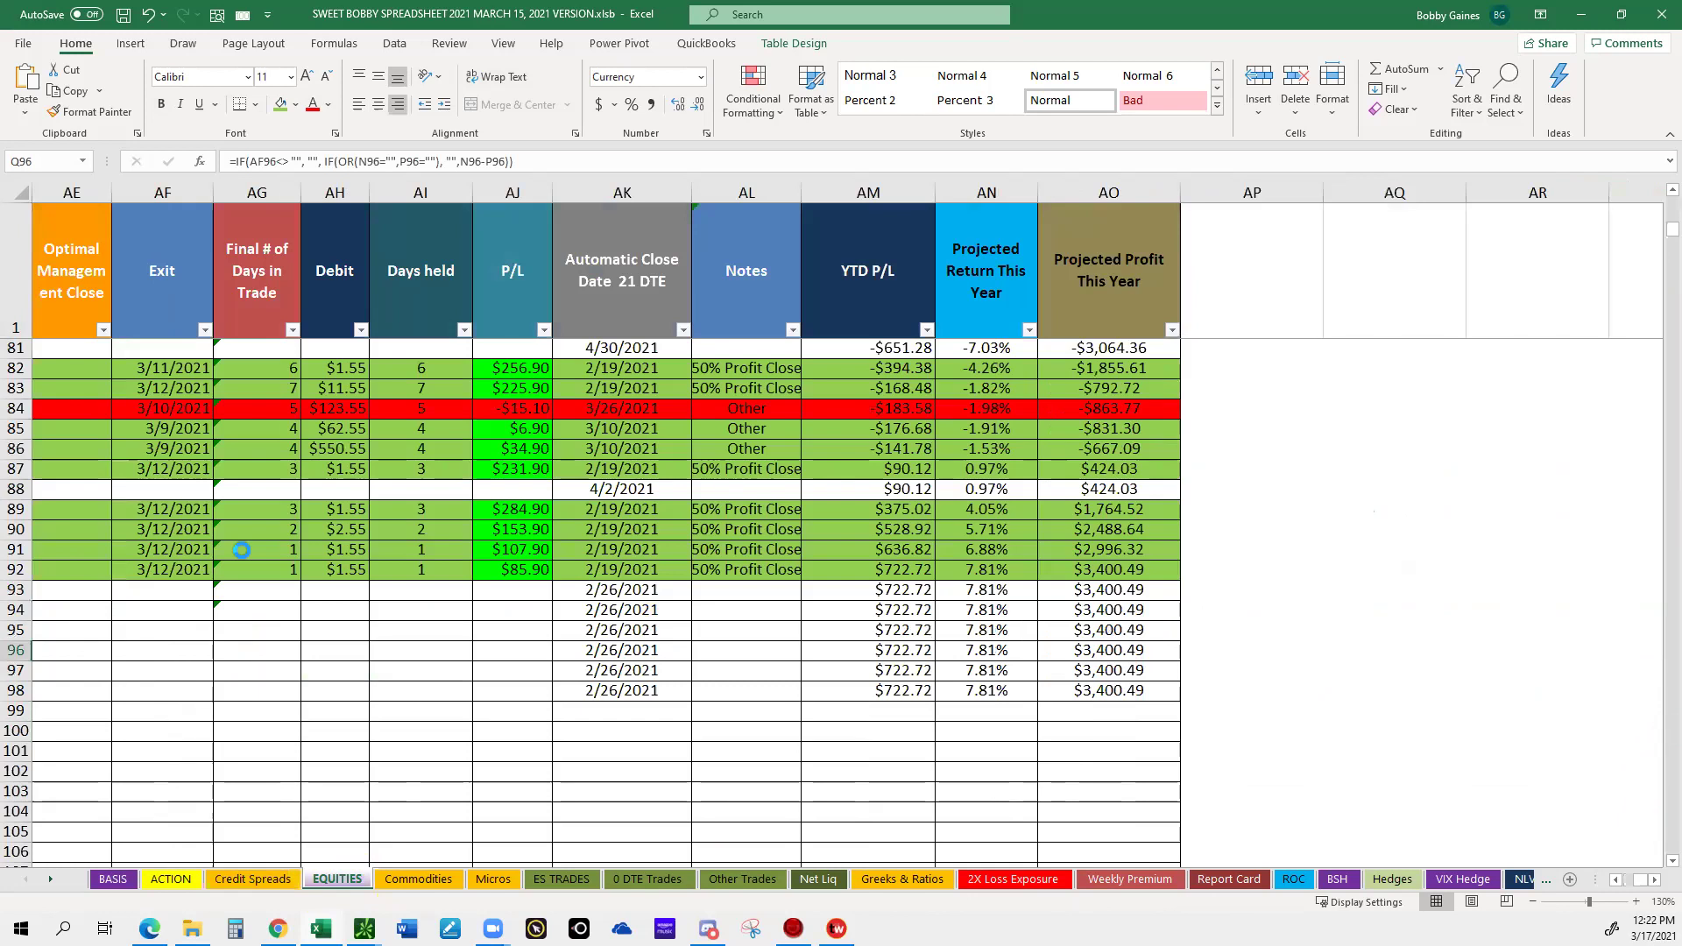
pyautogui.hscroll(-1, 241, 549)
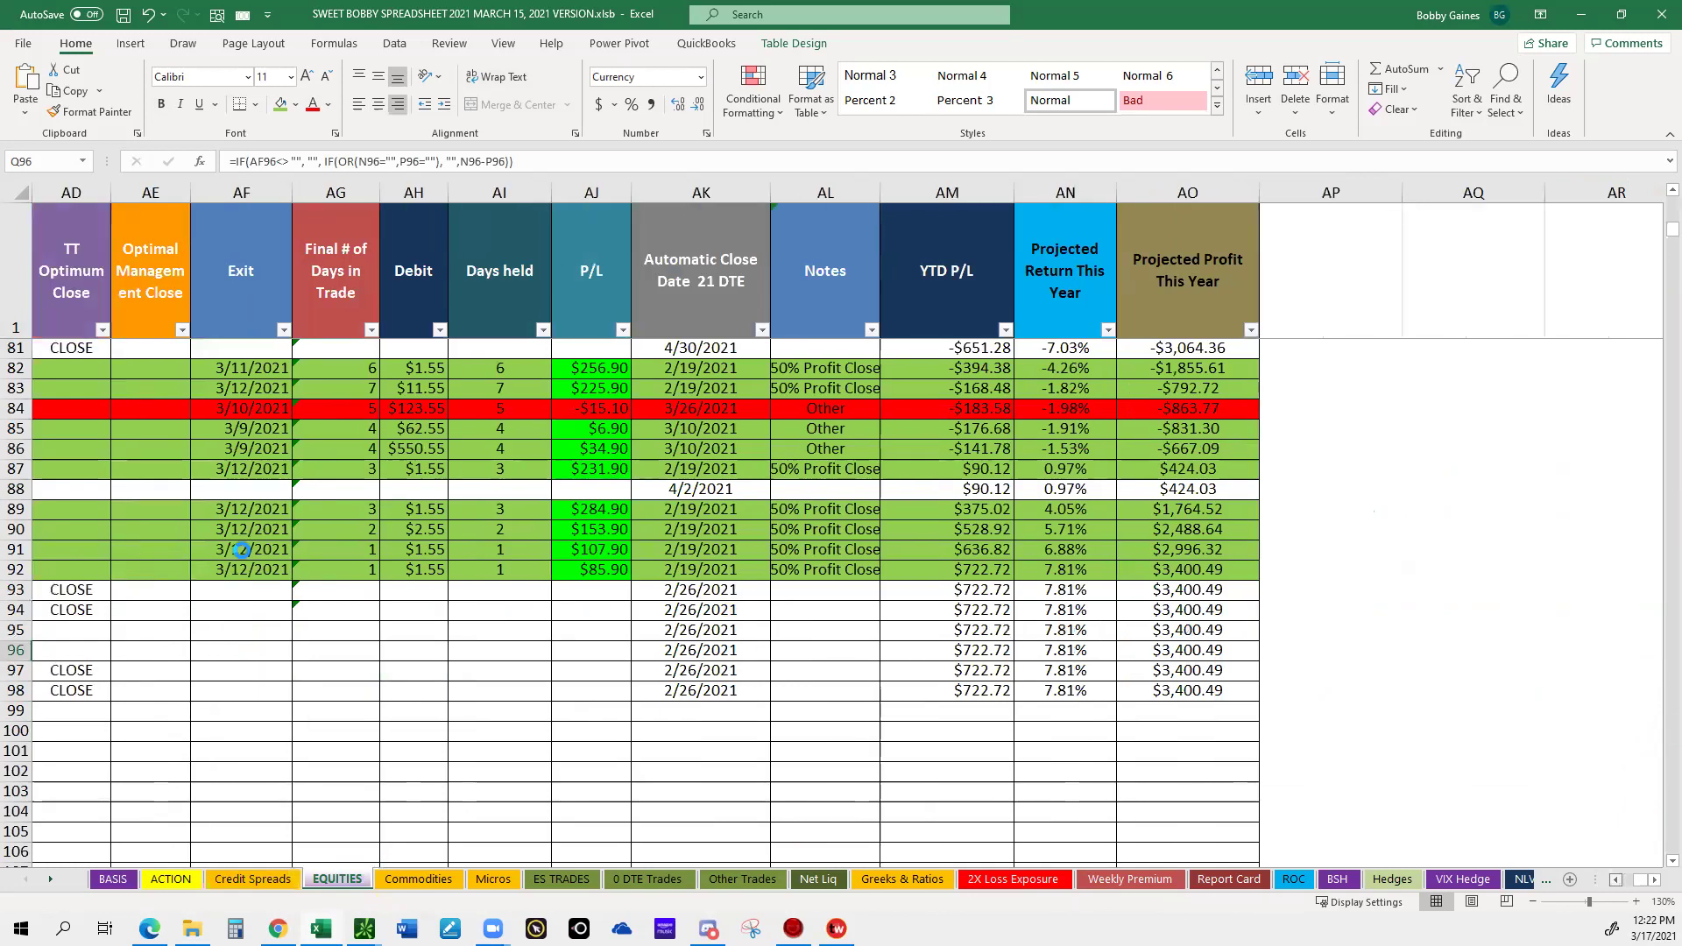
pyautogui.hscroll(-5, 241, 549)
pyautogui.hscroll(-5, 241, 549)
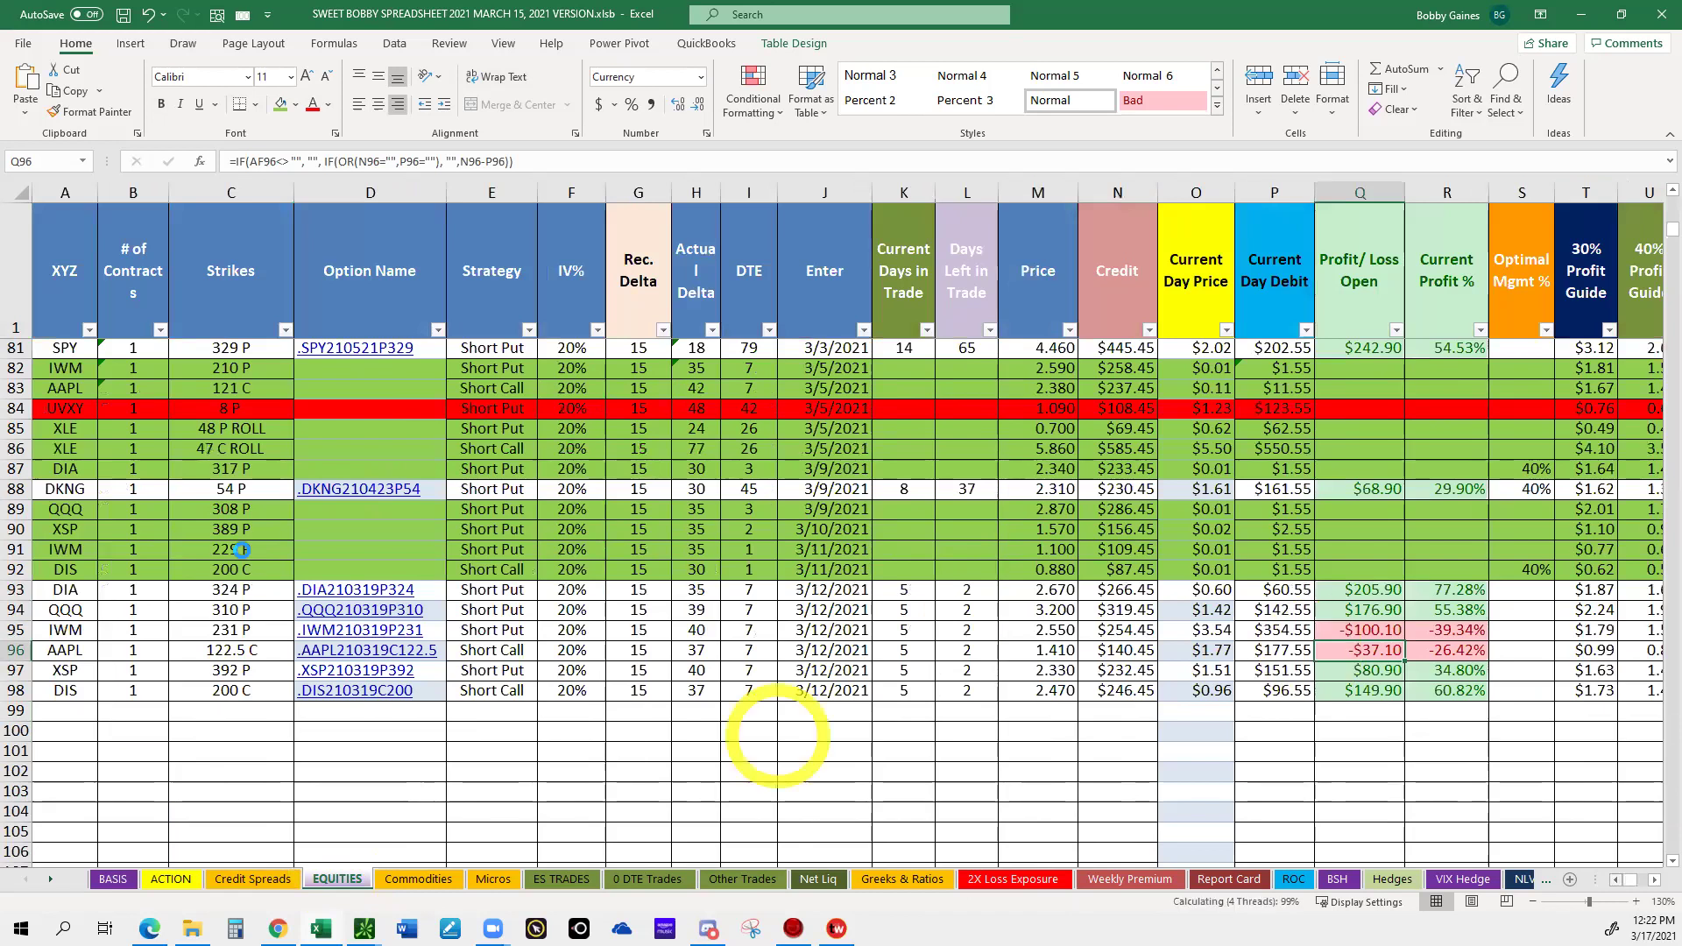
# Check the open profit or loss of the IWM 231 P and AAPL 122.5 C on EQUITIES, and look at the Weekly Premium sheet.
pyautogui.scroll(4, 241, 550)
pyautogui.scroll(-3, 241, 550)
pyautogui.click(241, 549)
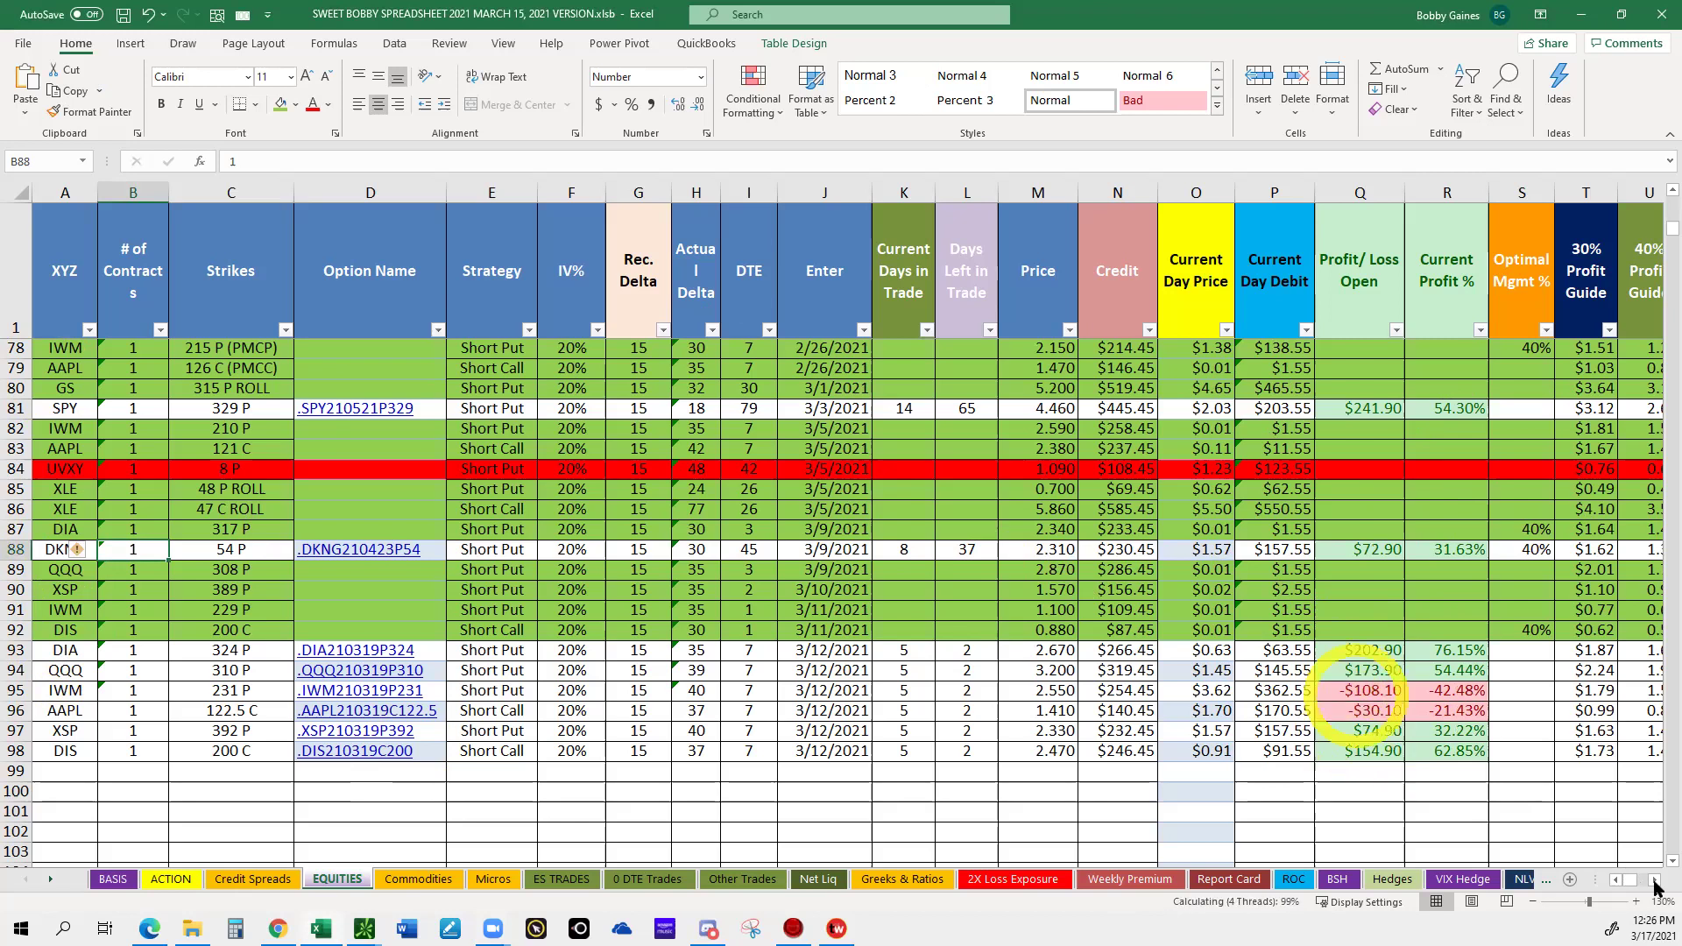
pyautogui.click(1362, 692)
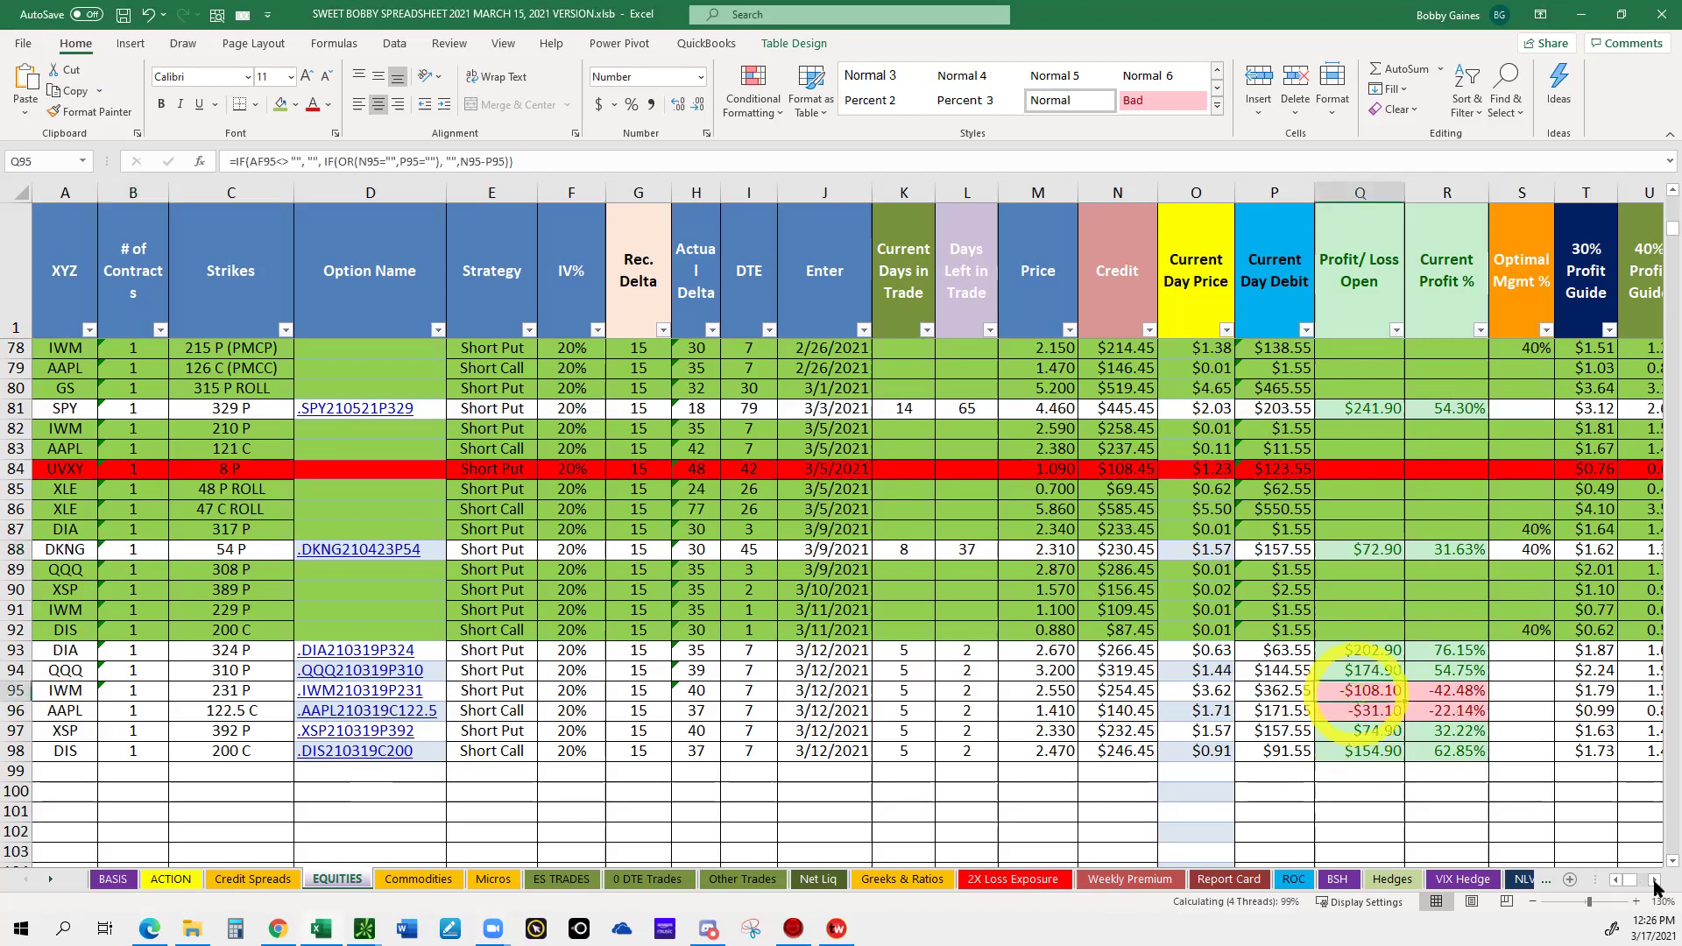
pyautogui.click(1358, 711)
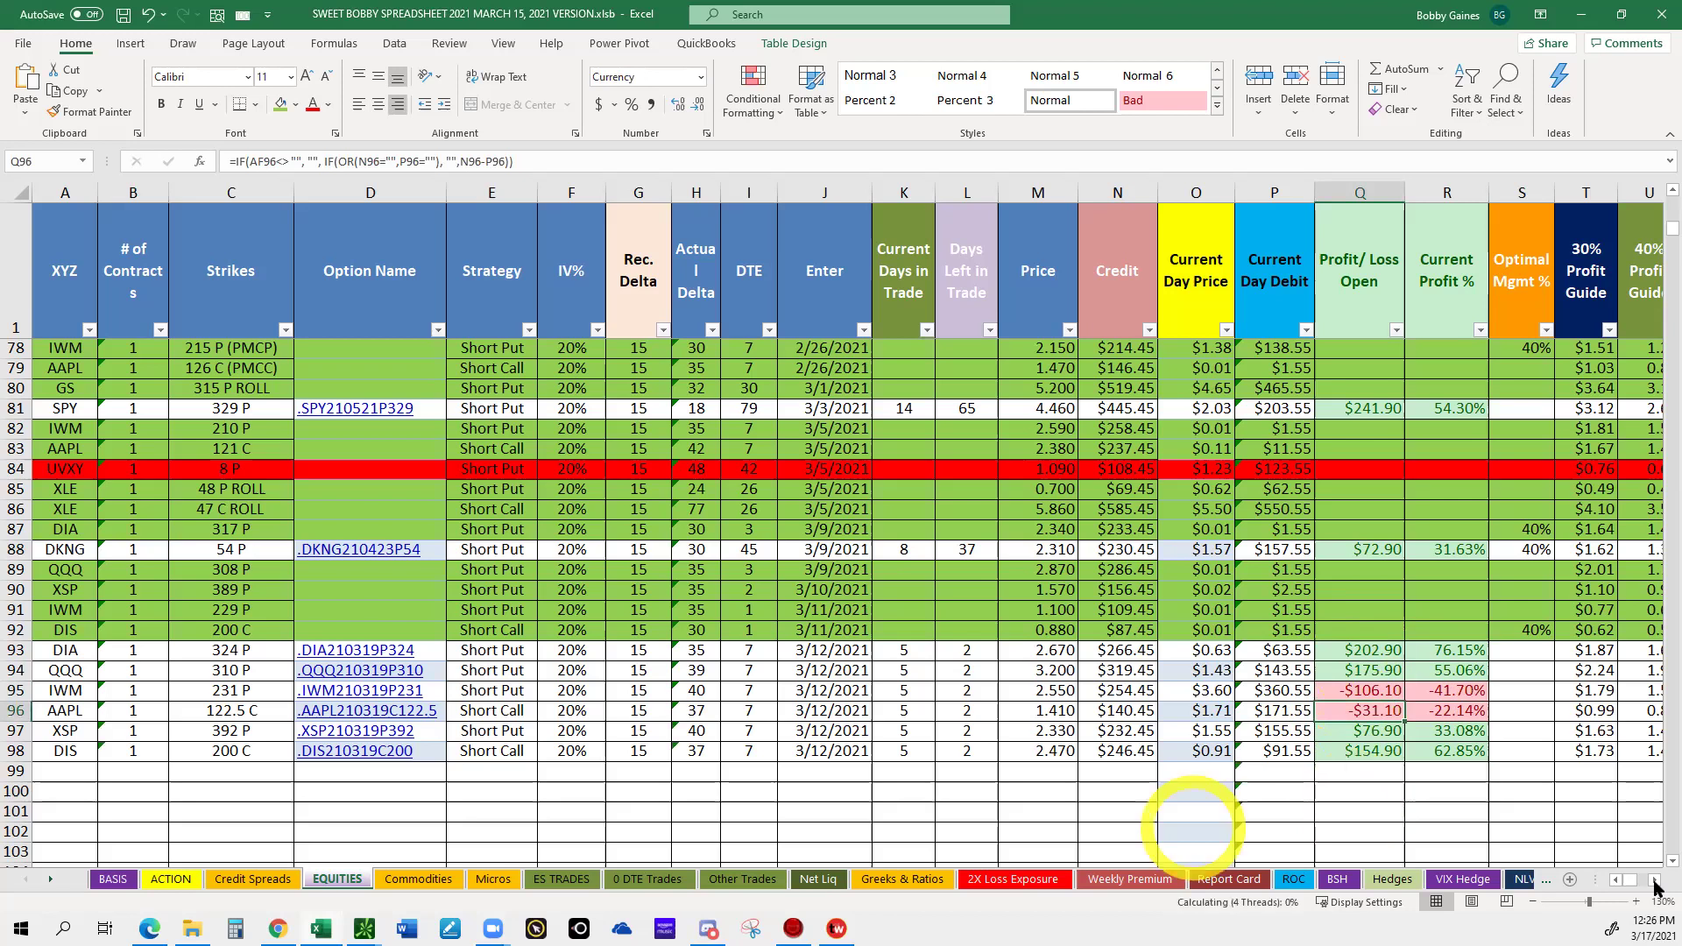
pyautogui.click(1118, 877)
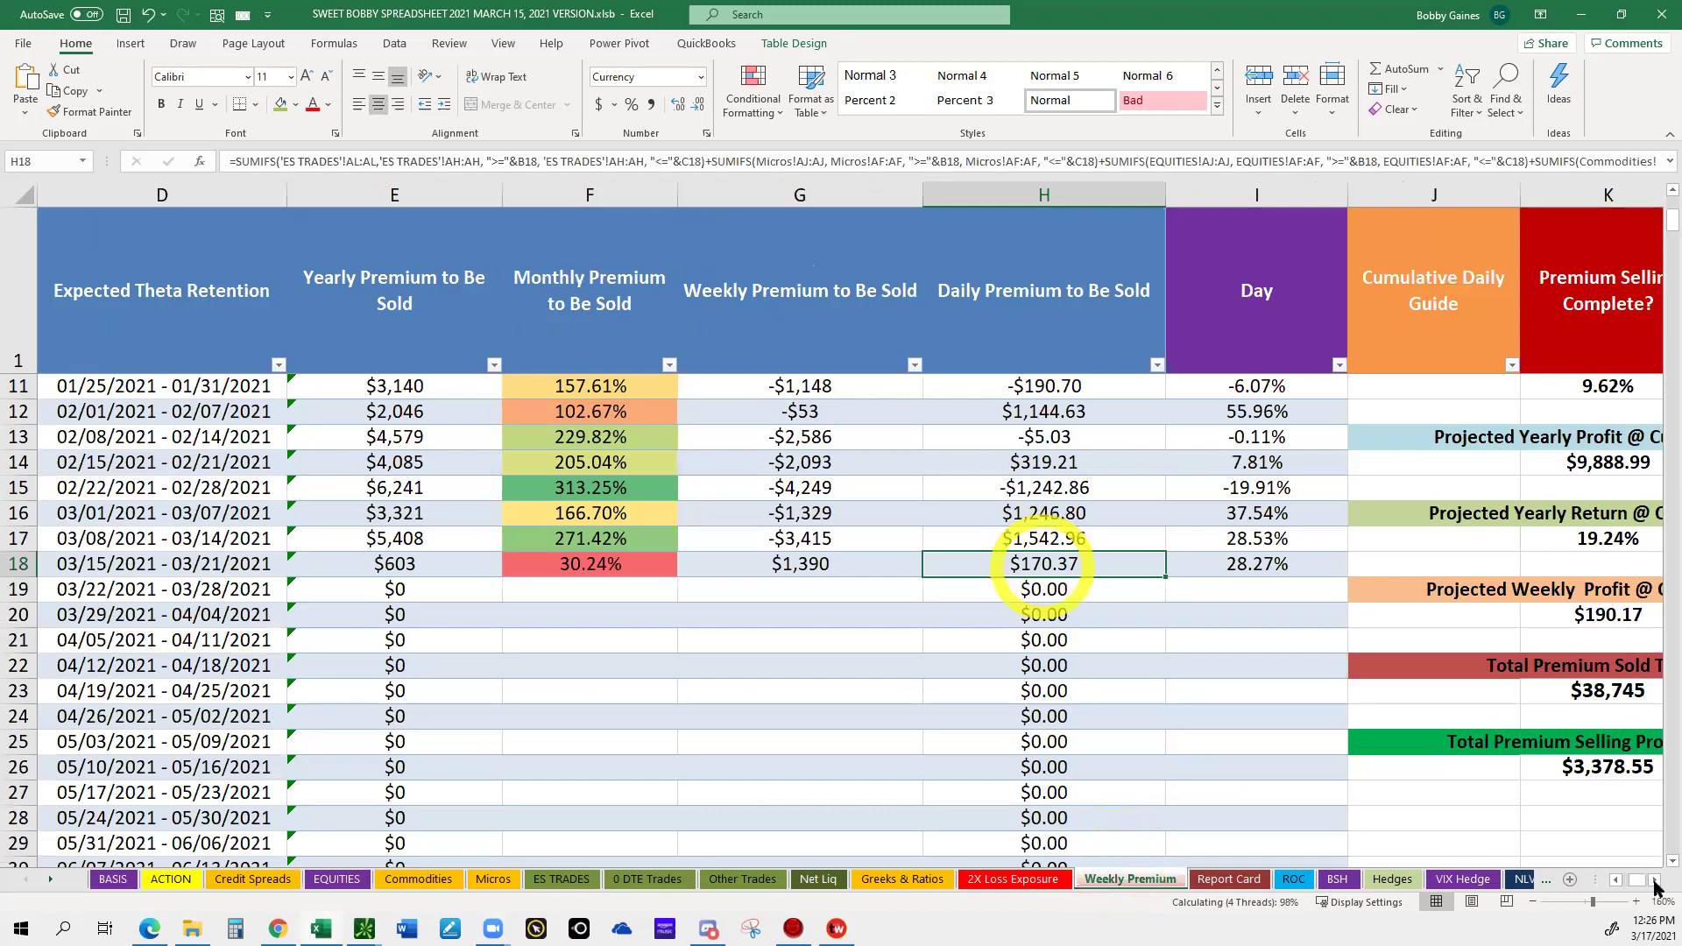
pyautogui.click(337, 879)
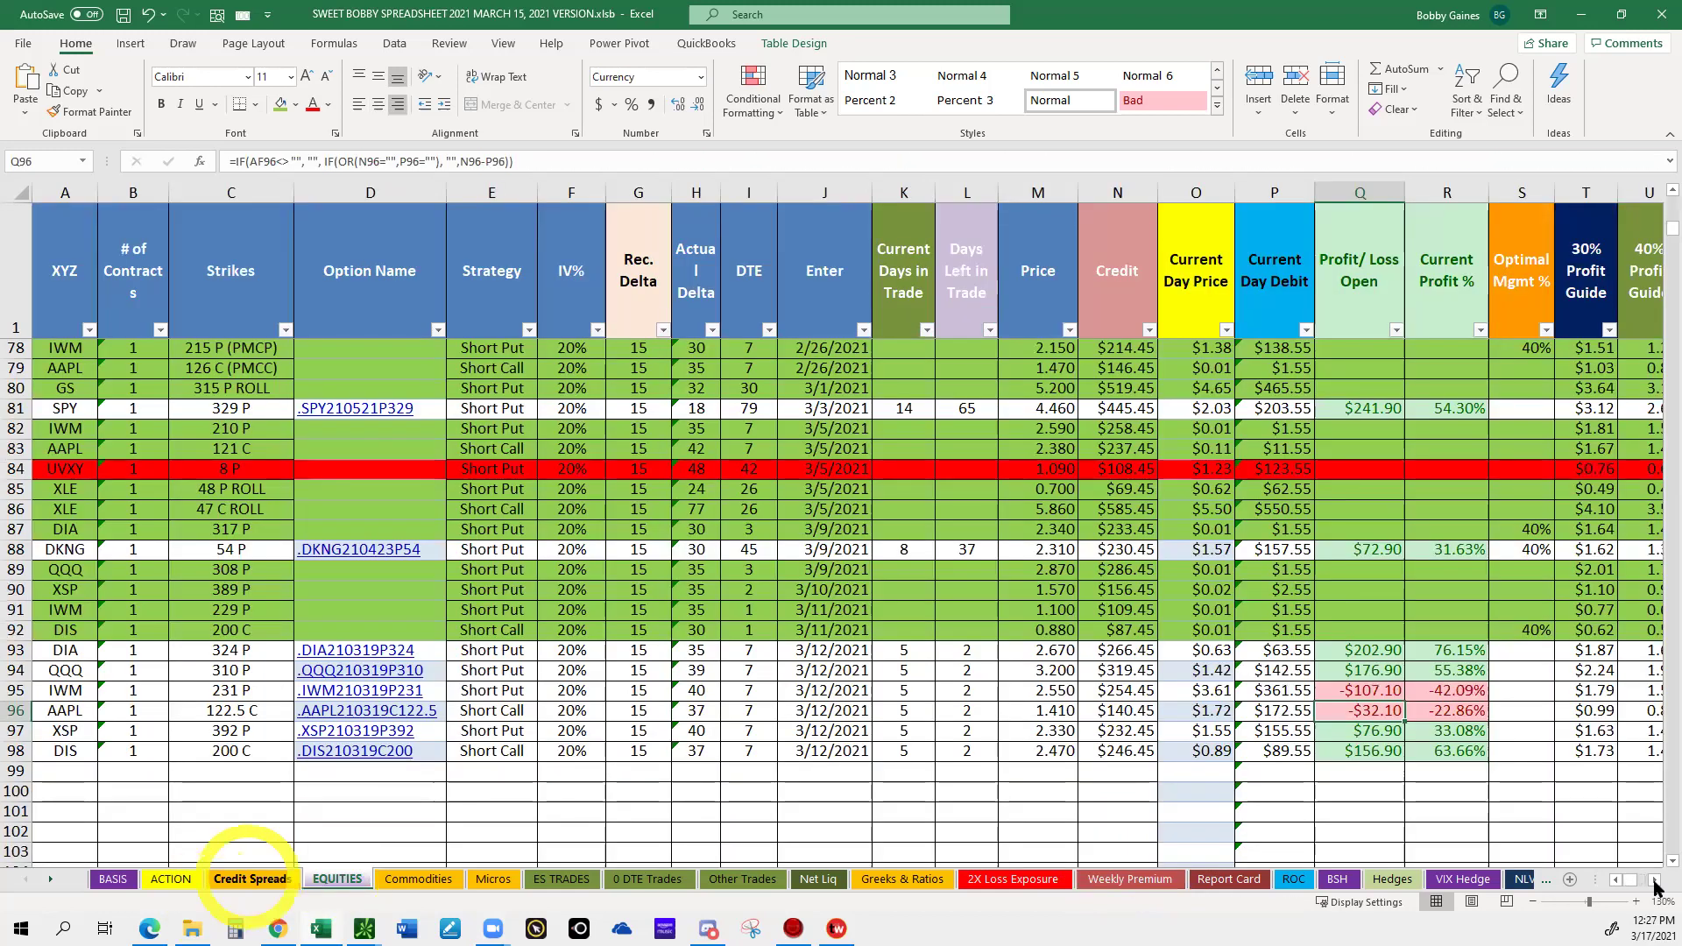
# On the Micros sheet, review the open /MES options from their projected yearly profit and close signals back to their strikes.
pyautogui.click(493, 879)
pyautogui.click(1655, 880)
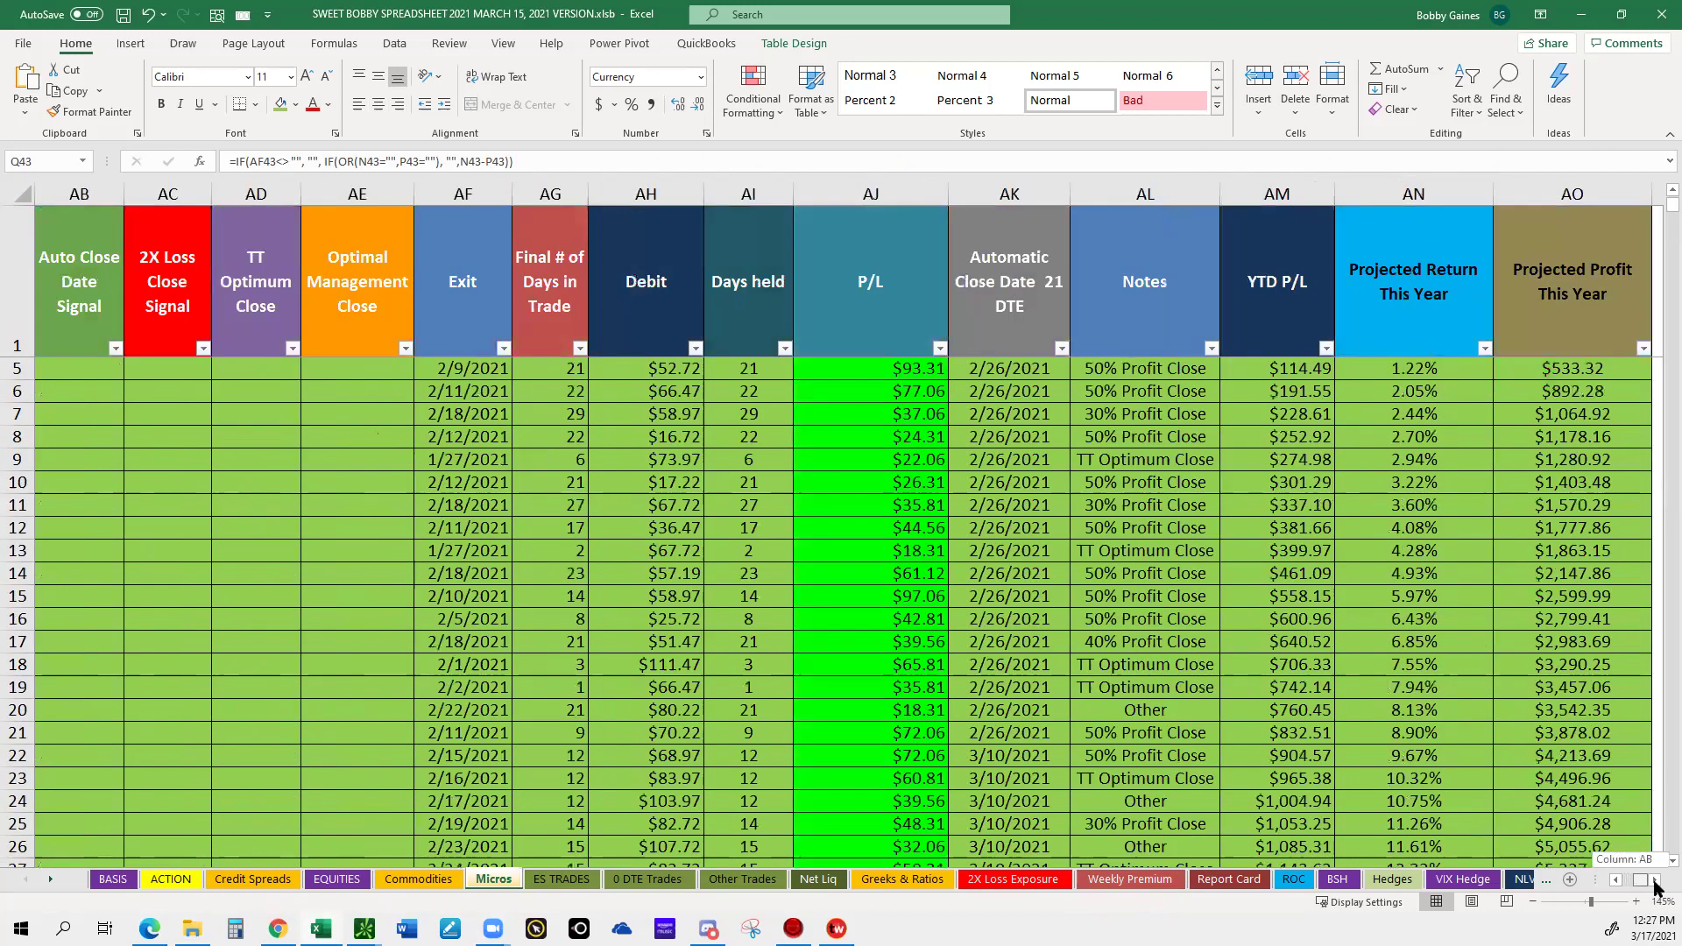
pyautogui.click(1655, 887)
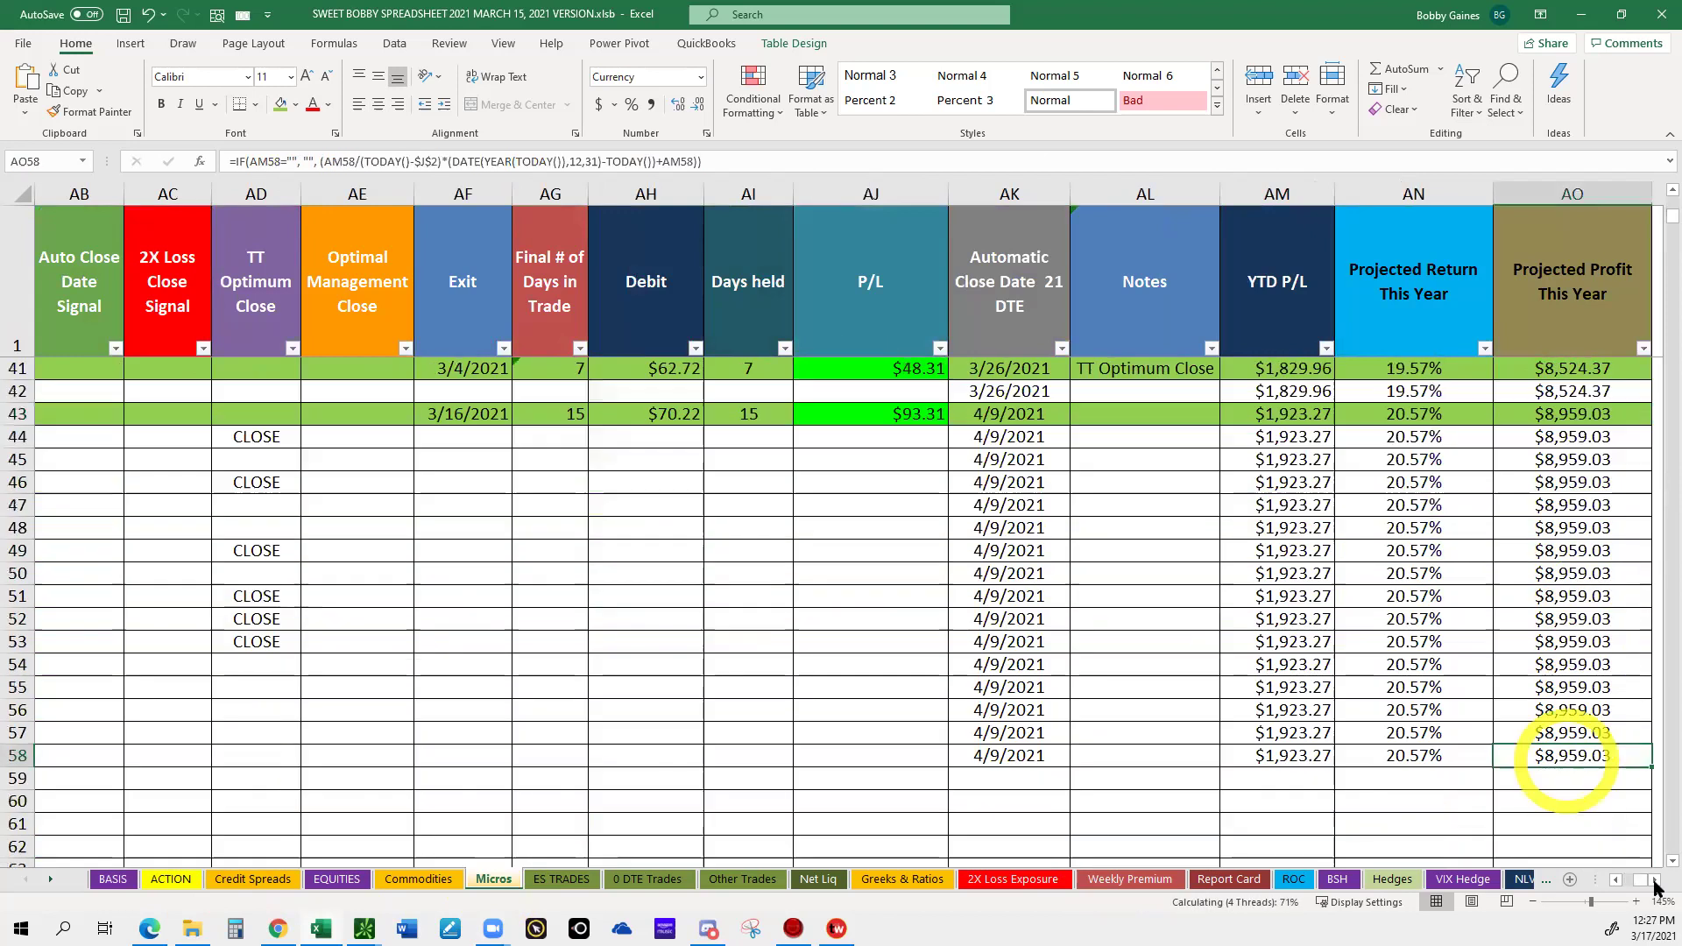
pyautogui.hscroll(-4, 1654, 887)
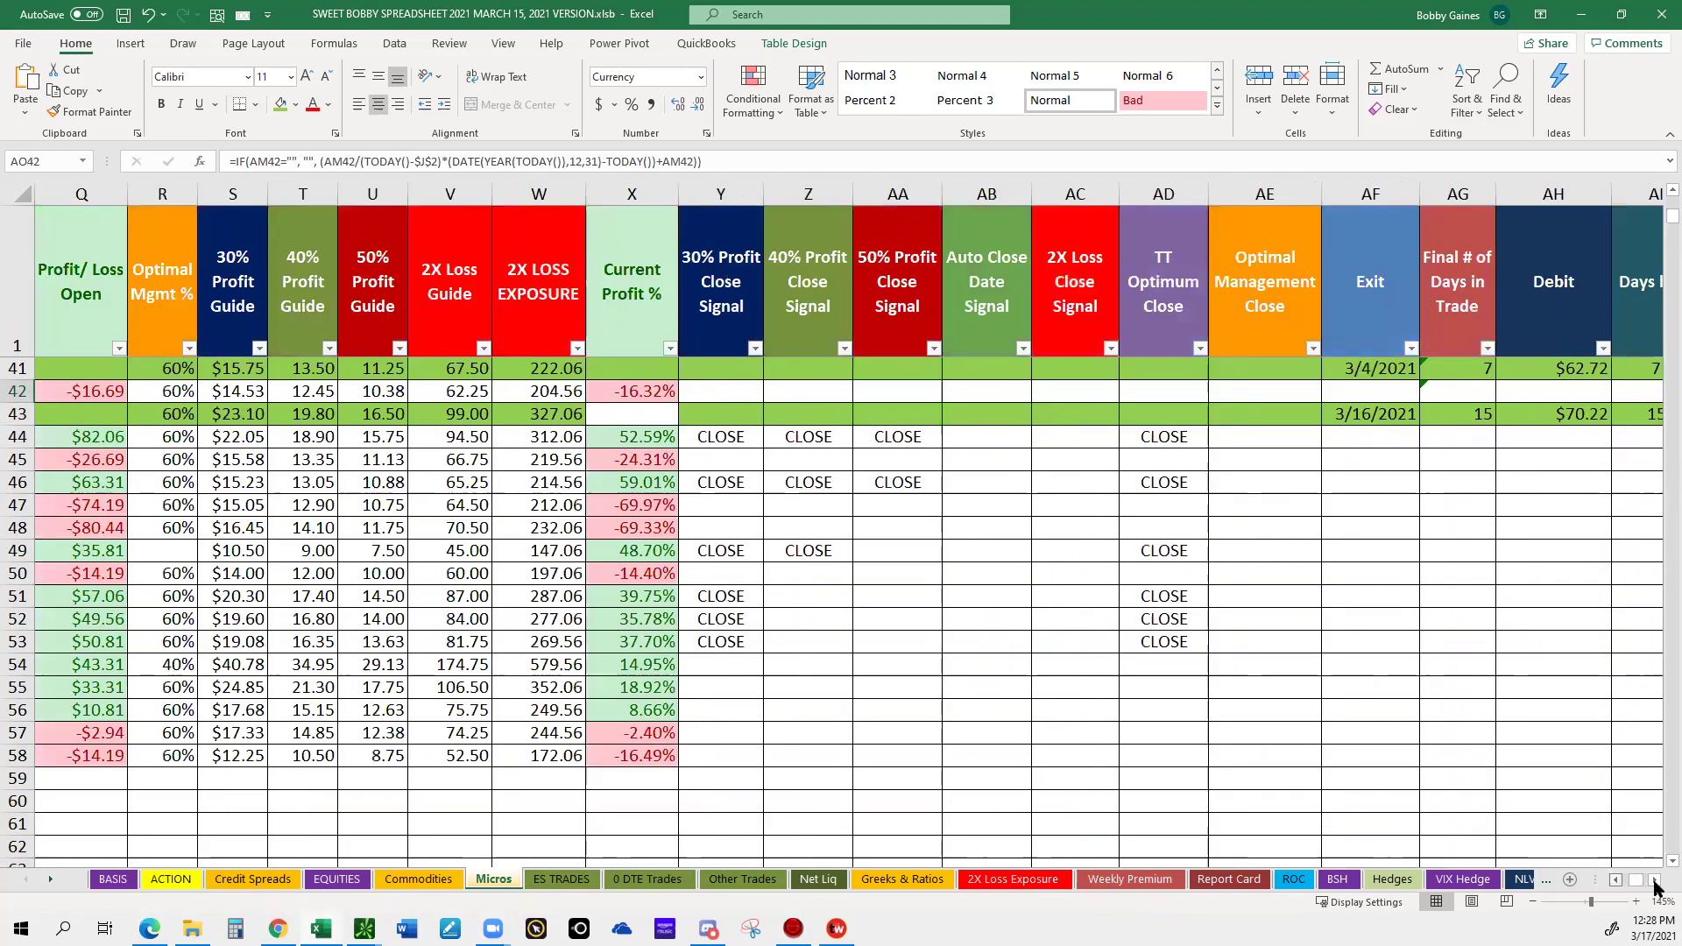
pyautogui.hscroll(-5, 1654, 886)
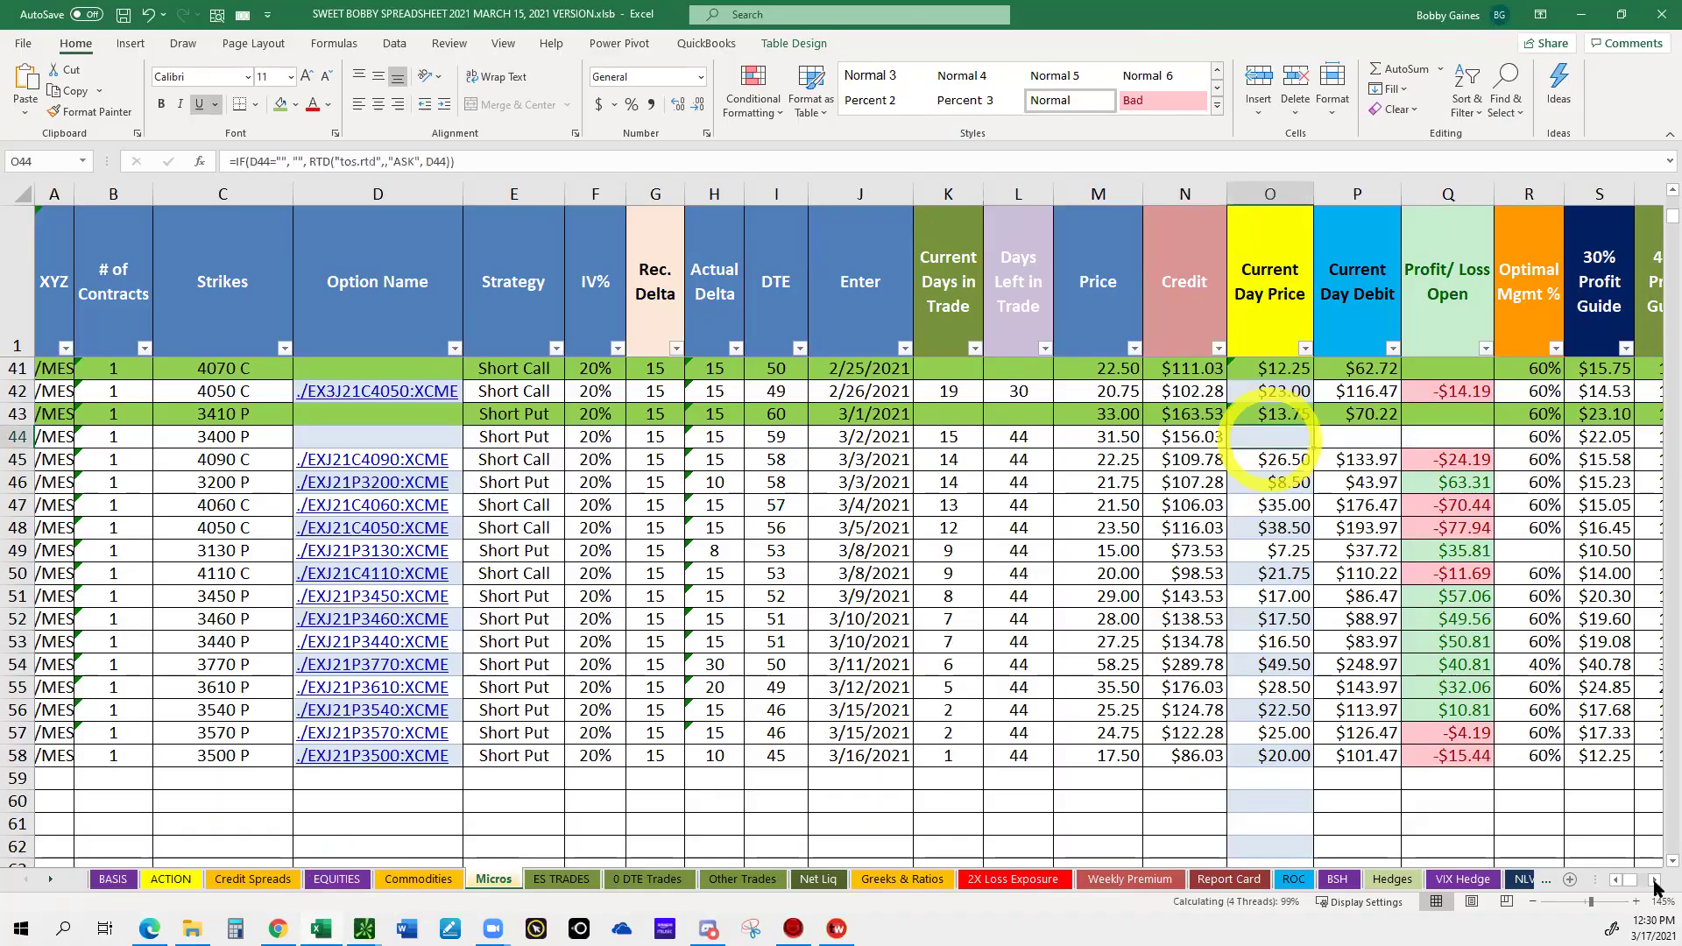
# Set the Current Day Price of the /MES 3400 P trade entered 3/2/2021 to $14.50.
pyautogui.press('Right')
pyautogui.press('Right')
pyautogui.press('Right')
pyautogui.press('Down')
pyautogui.press('Down')
# Enter 3/16/21 as the exit date of the /MES 3400 P trade.
pyautogui.click(1656, 886)
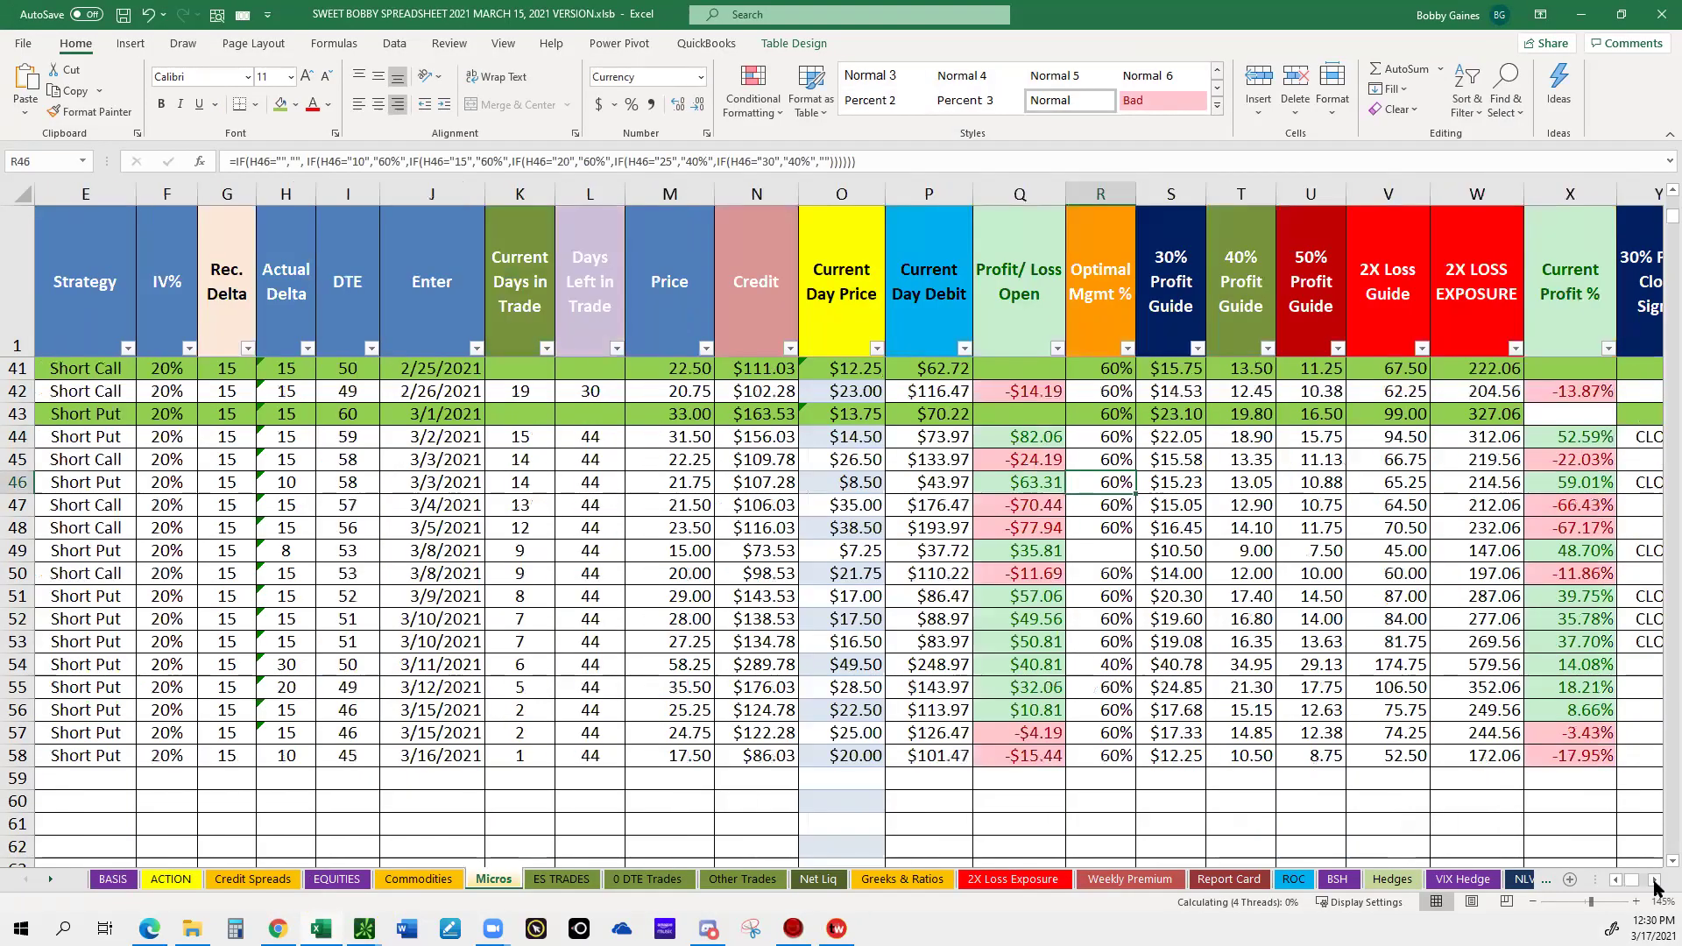
pyautogui.click(1656, 887)
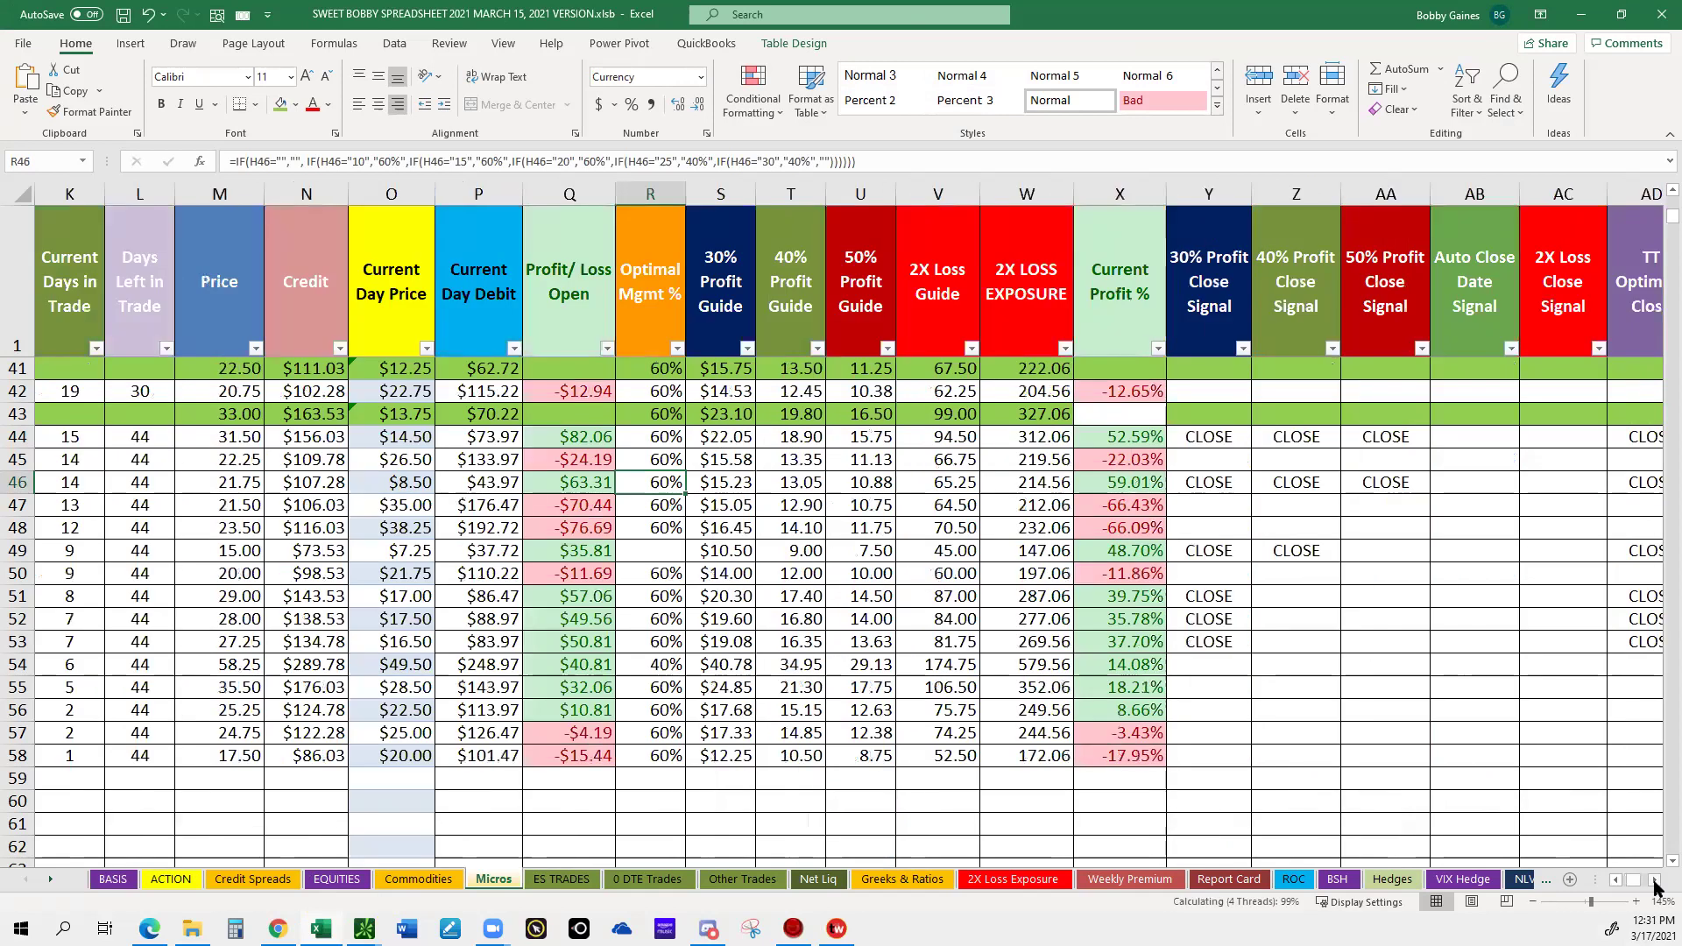
pyautogui.click(1656, 887)
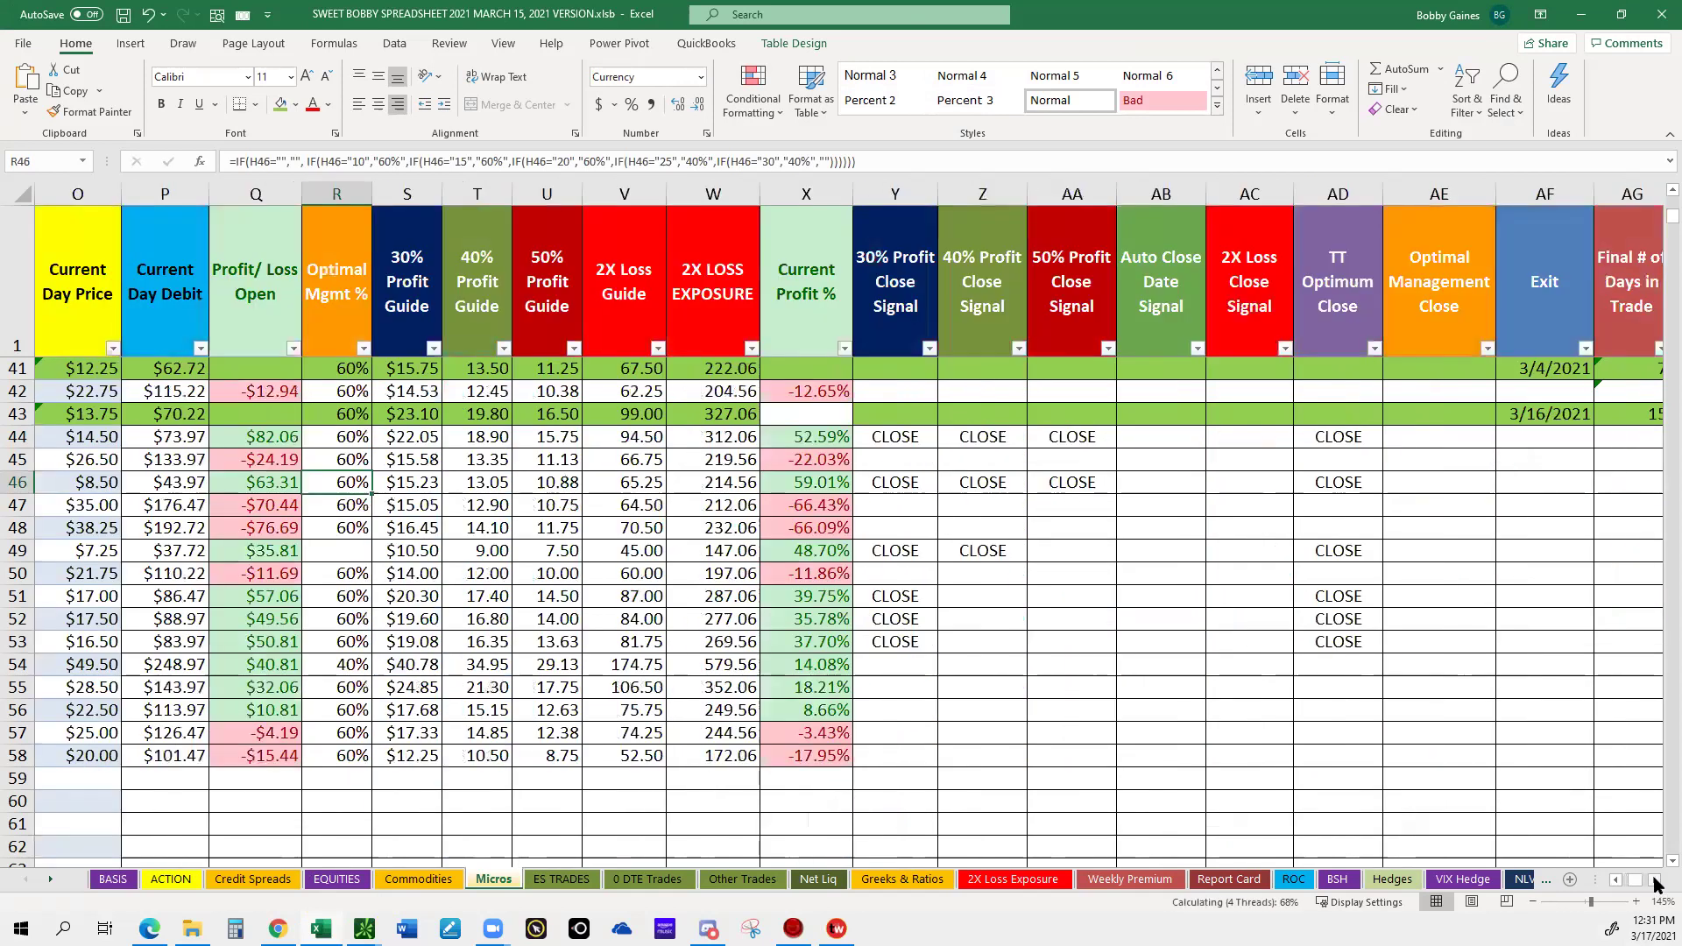
pyautogui.hscroll(1, 1446, 435)
pyautogui.click(1447, 436)
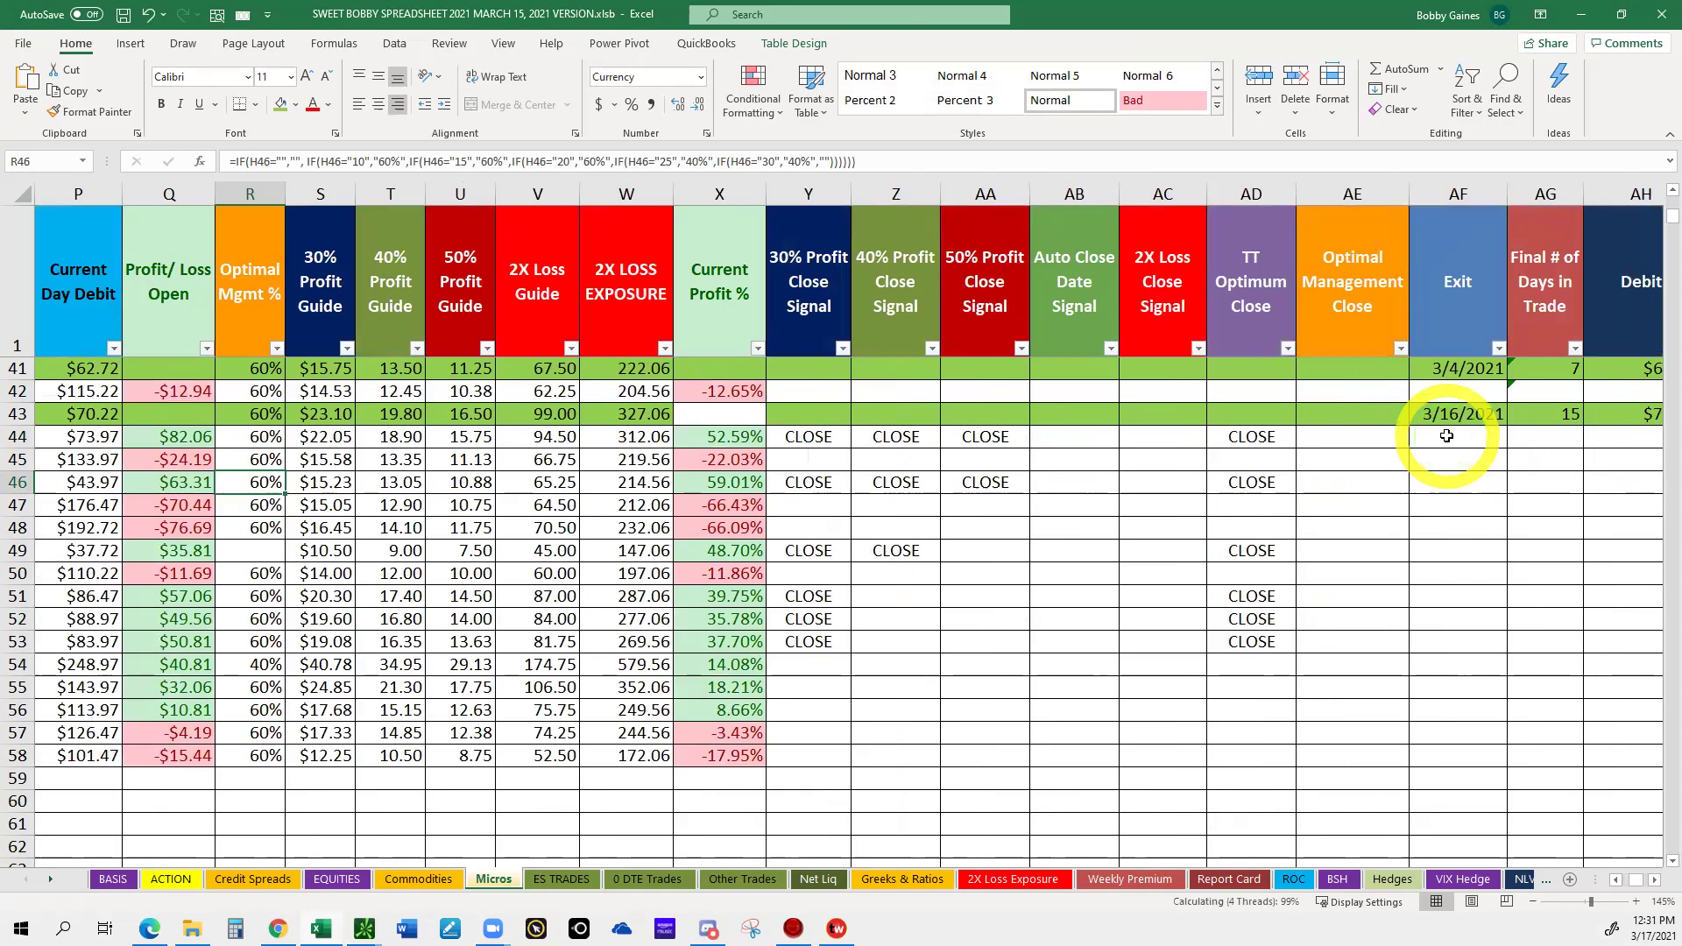
pyautogui.write('3/16/2')
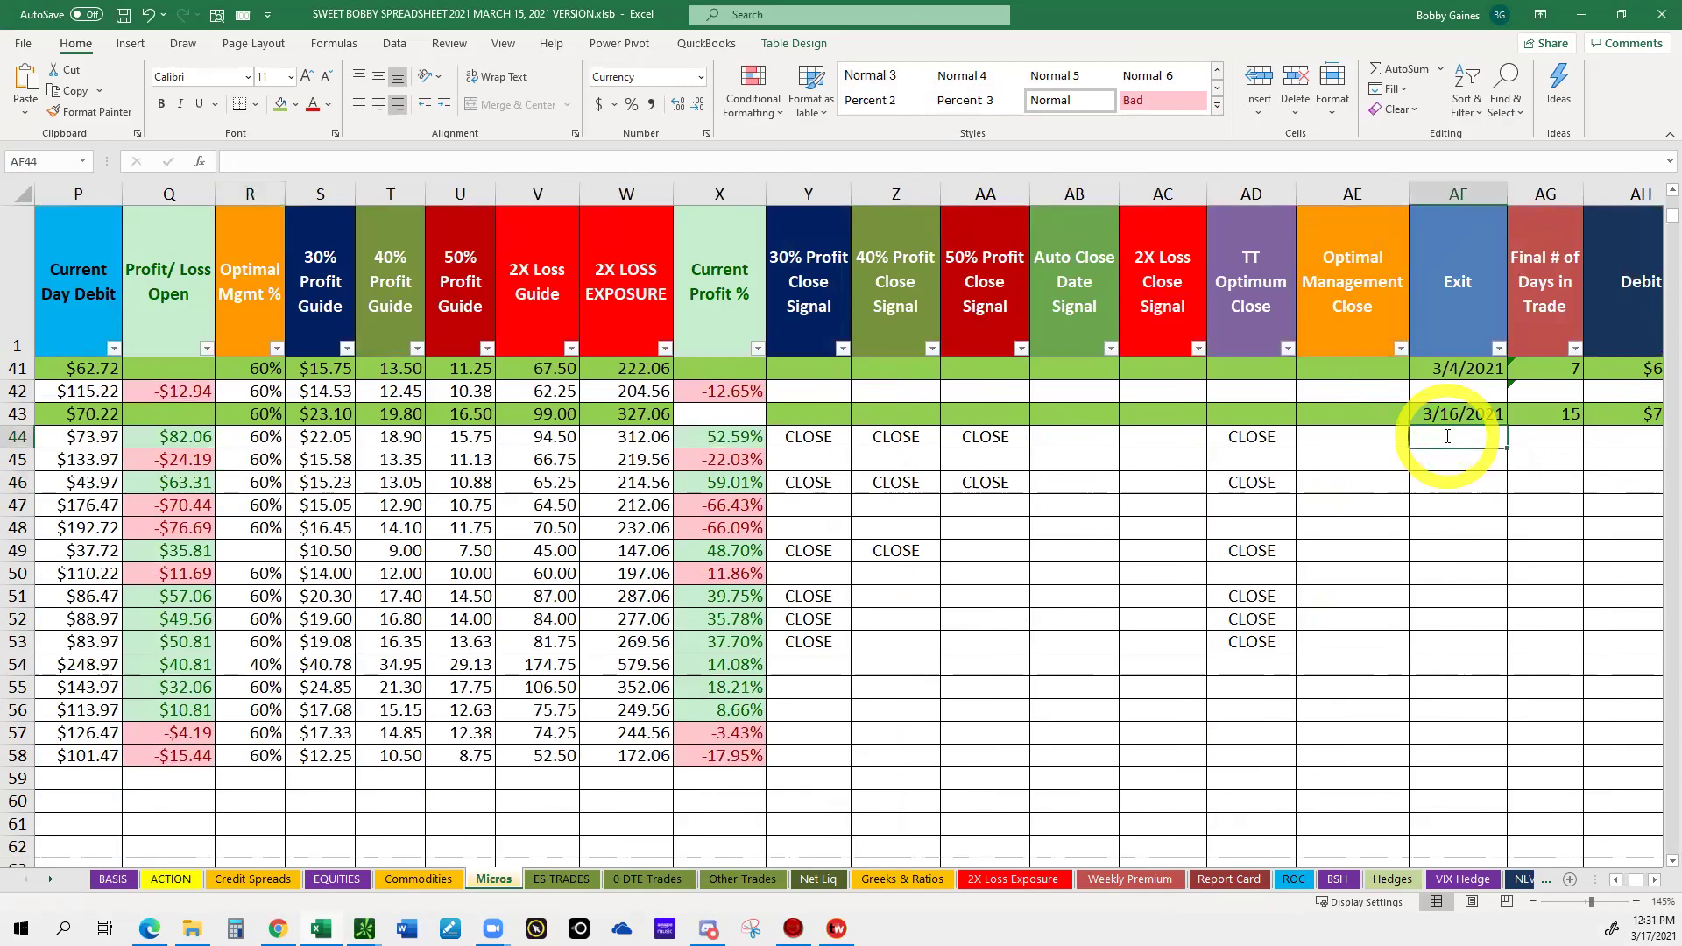
pyautogui.write('1')
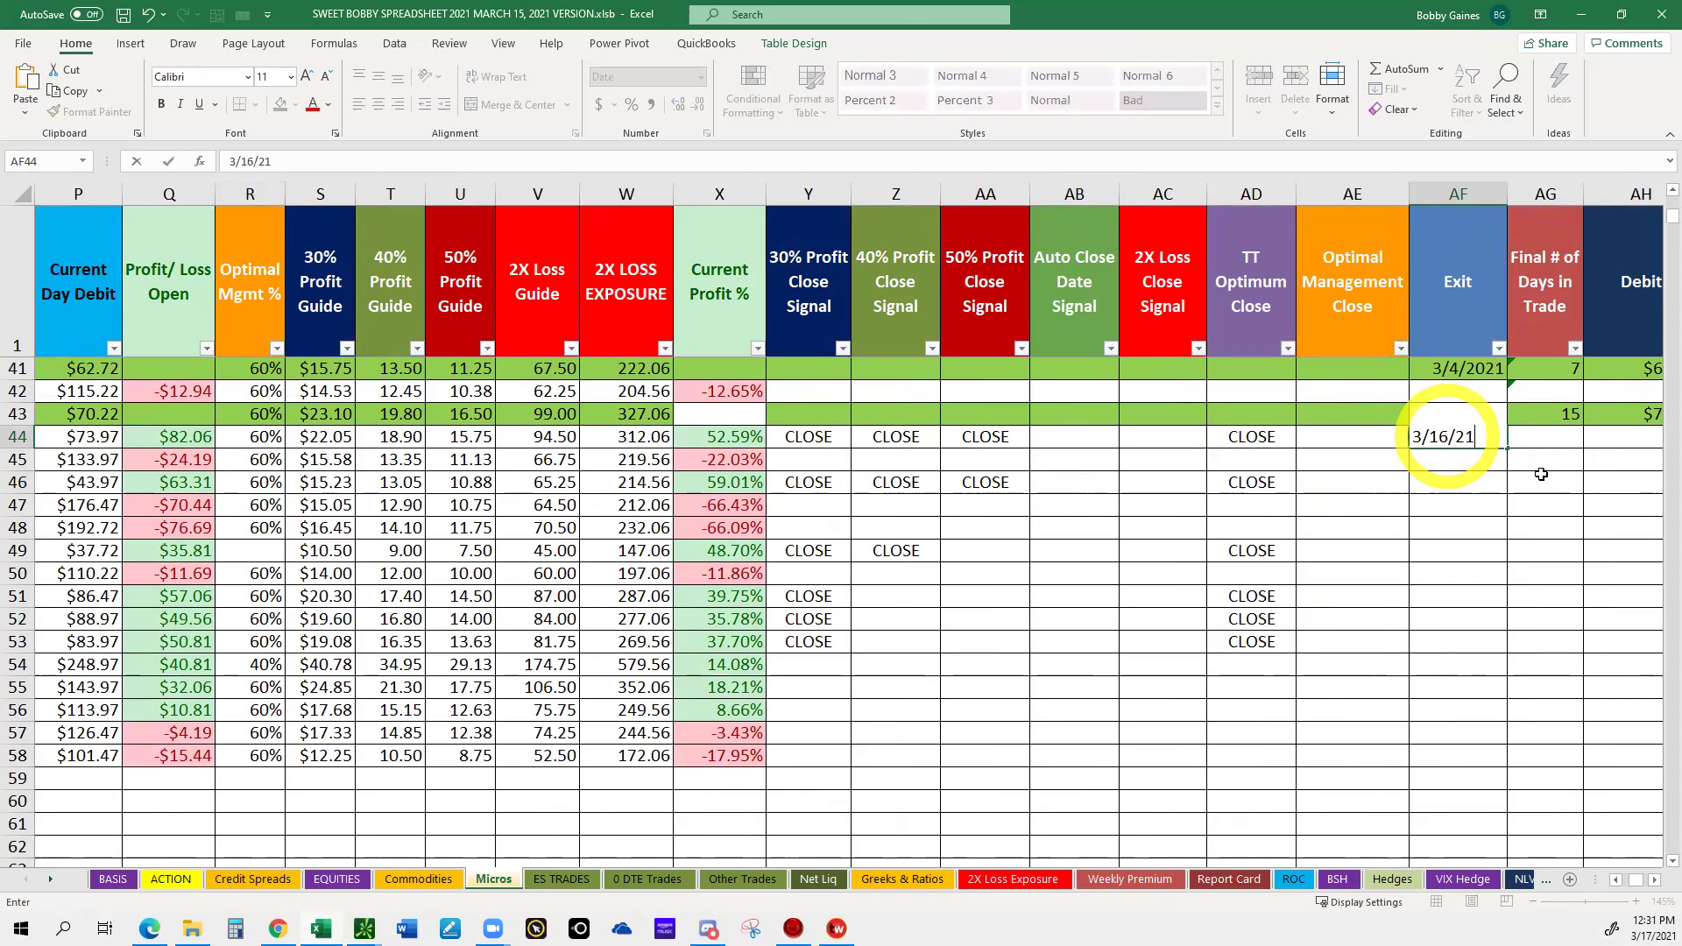
pyautogui.click(1549, 444)
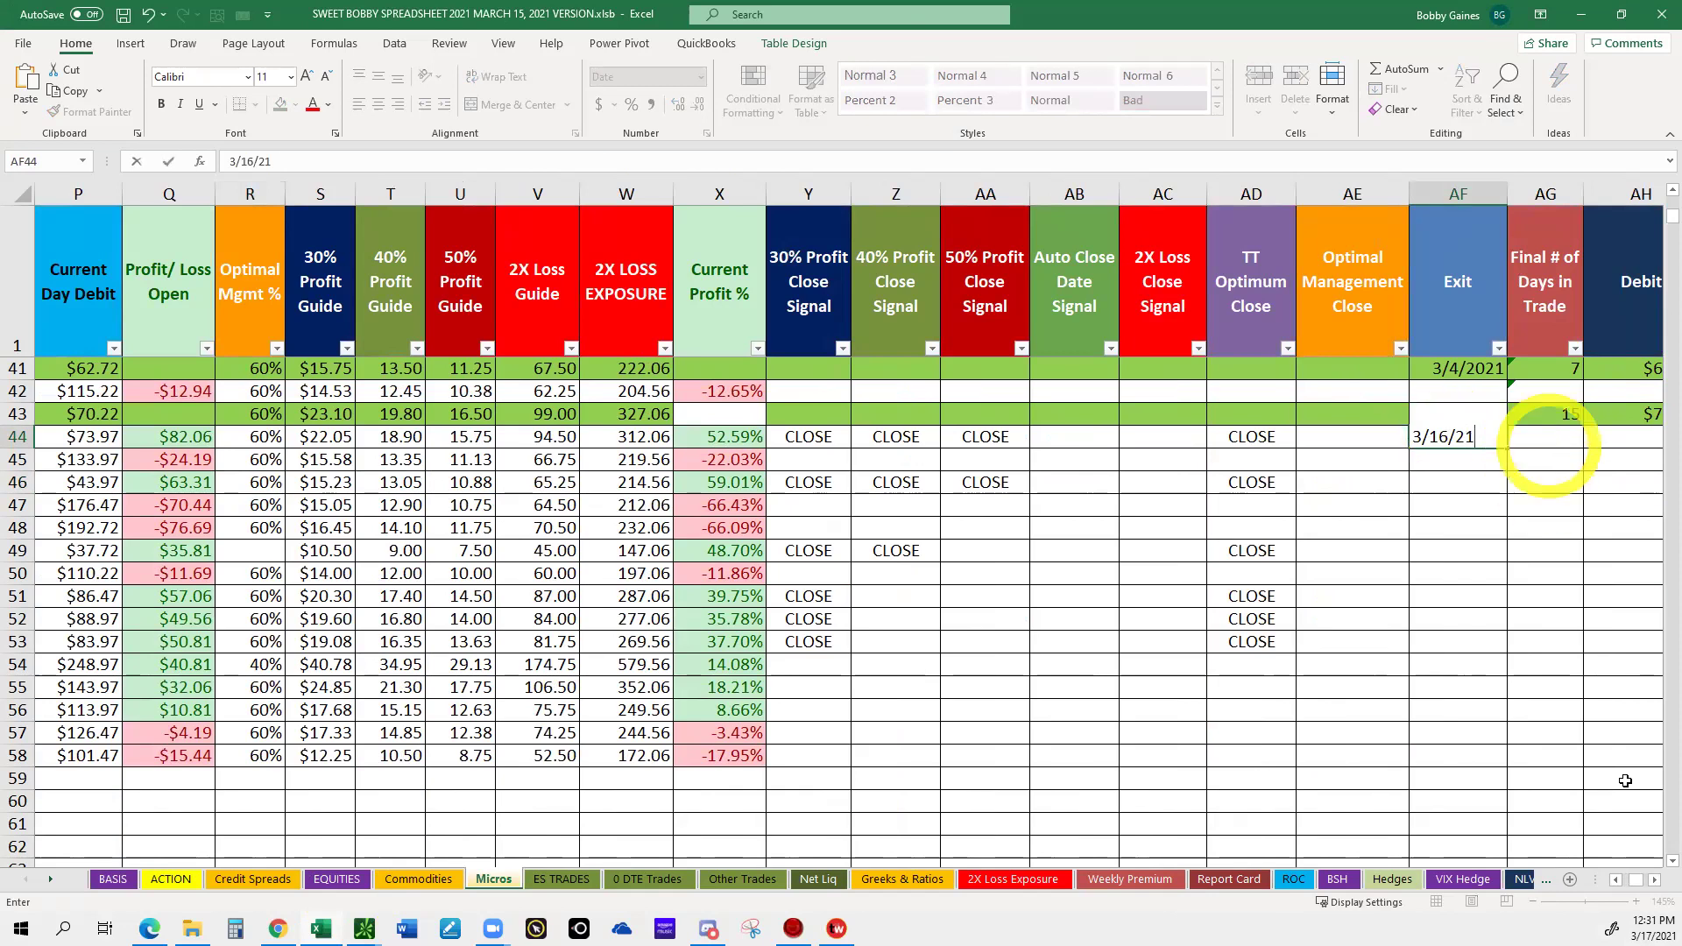
# Record 50% Profit Close in the Notes column of the /MES 3400 P trade.
pyautogui.click(1654, 882)
pyautogui.click(1654, 881)
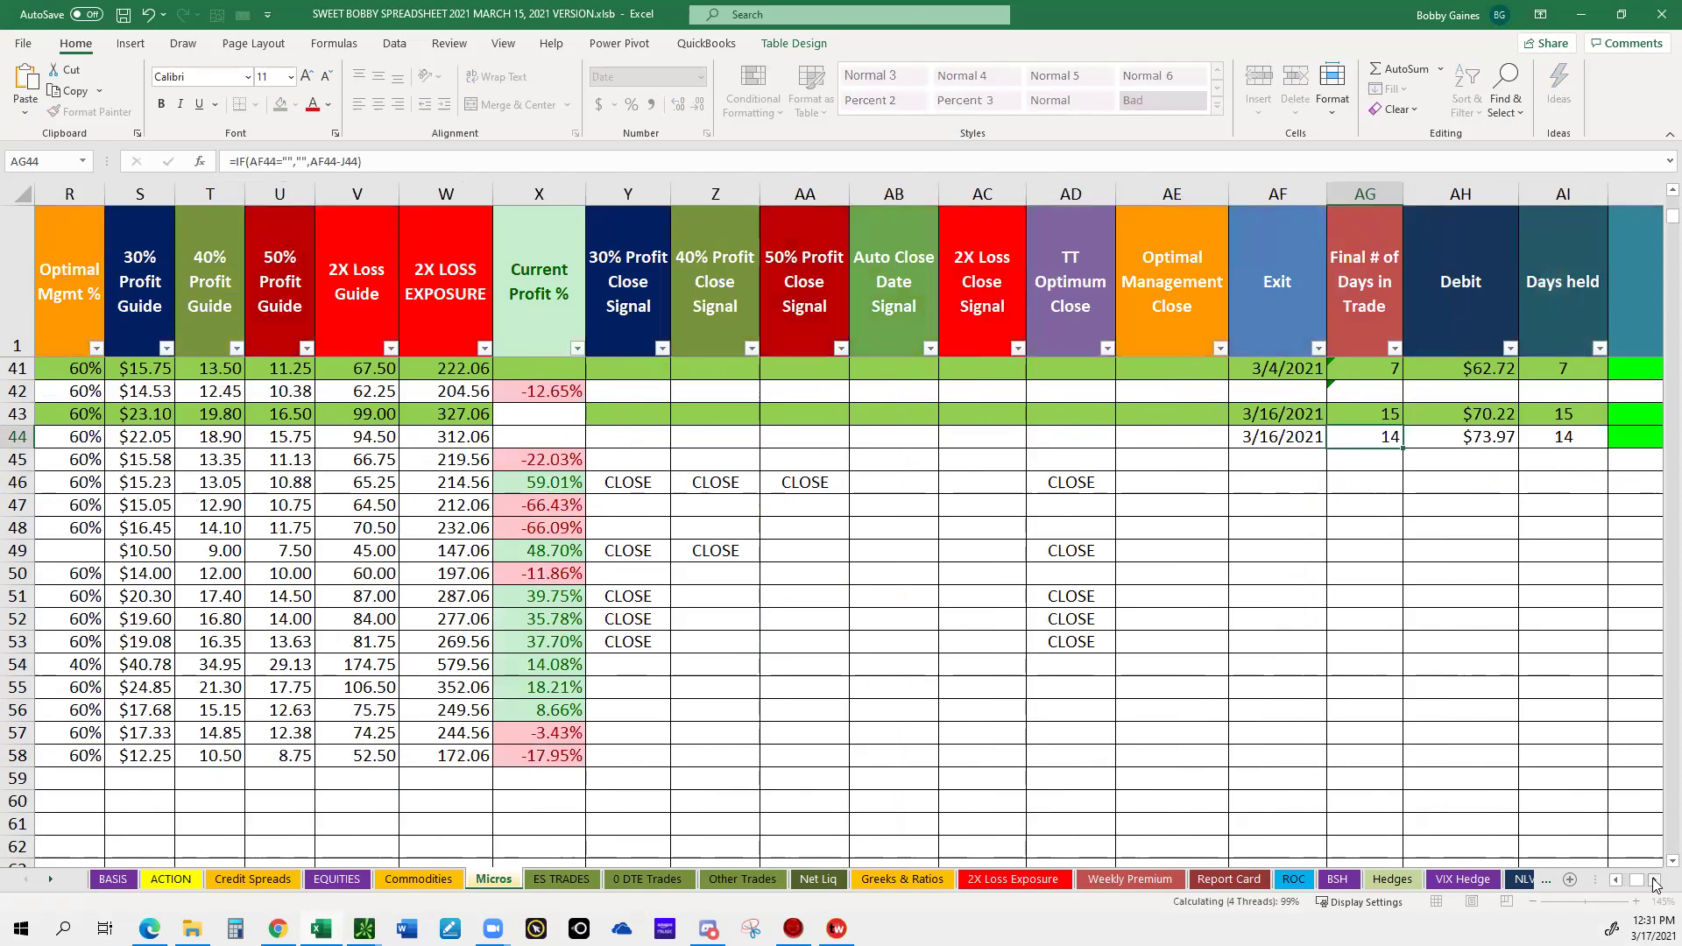
pyautogui.click(1655, 882)
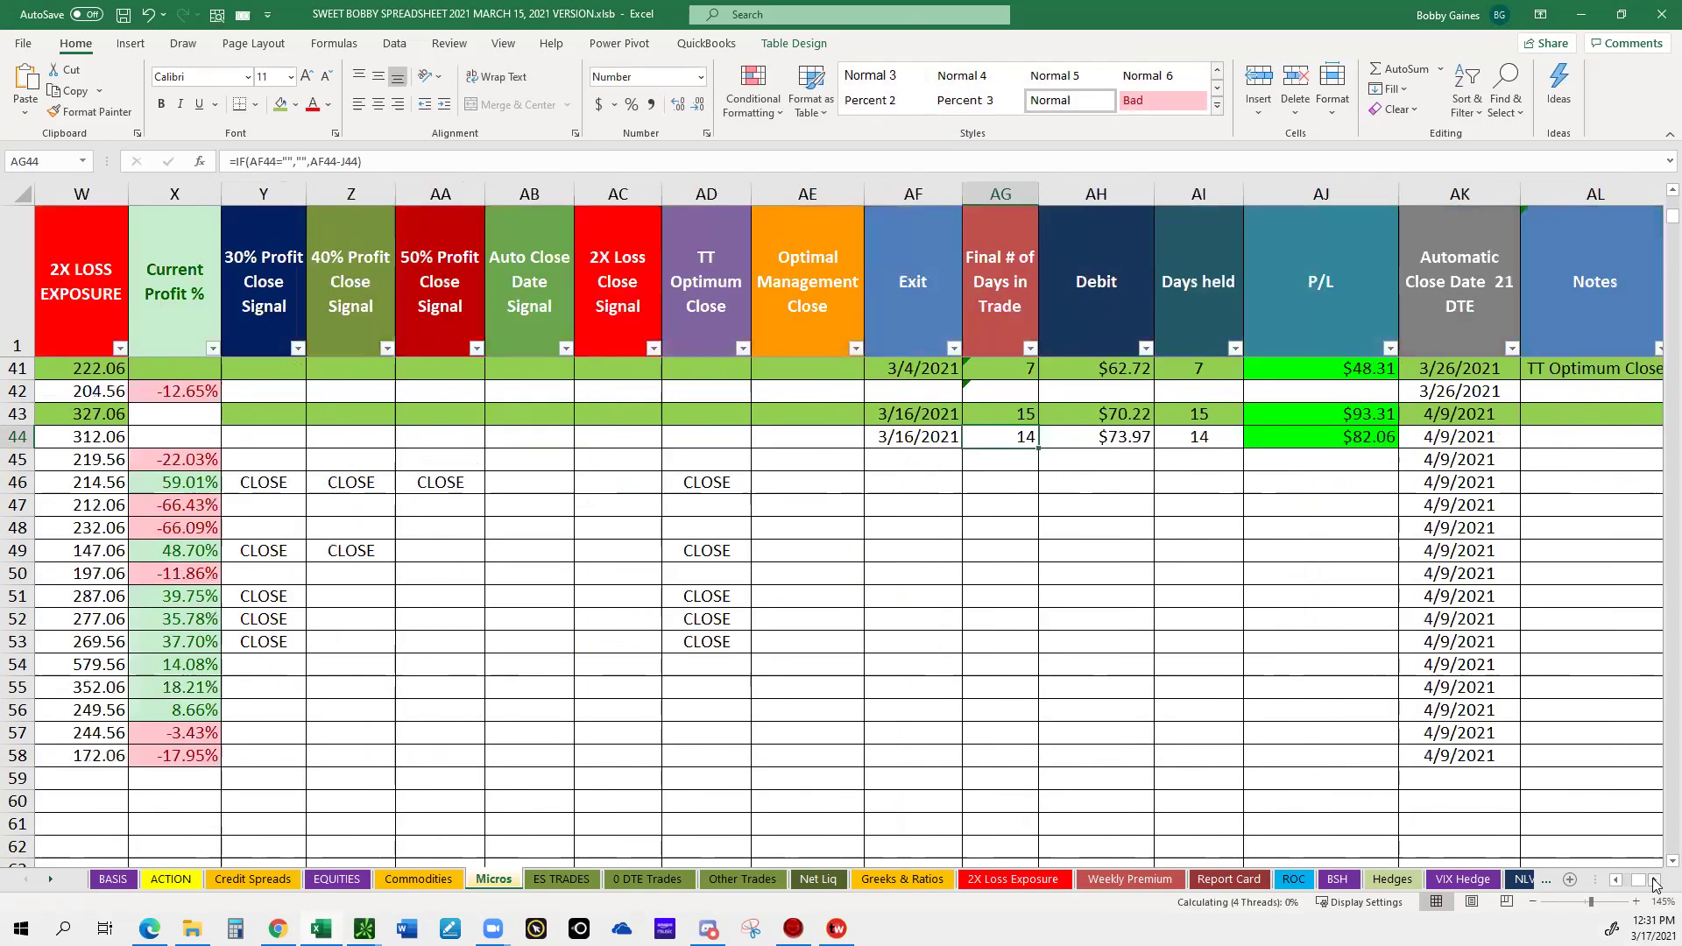
pyautogui.hscroll(3, 1123, 447)
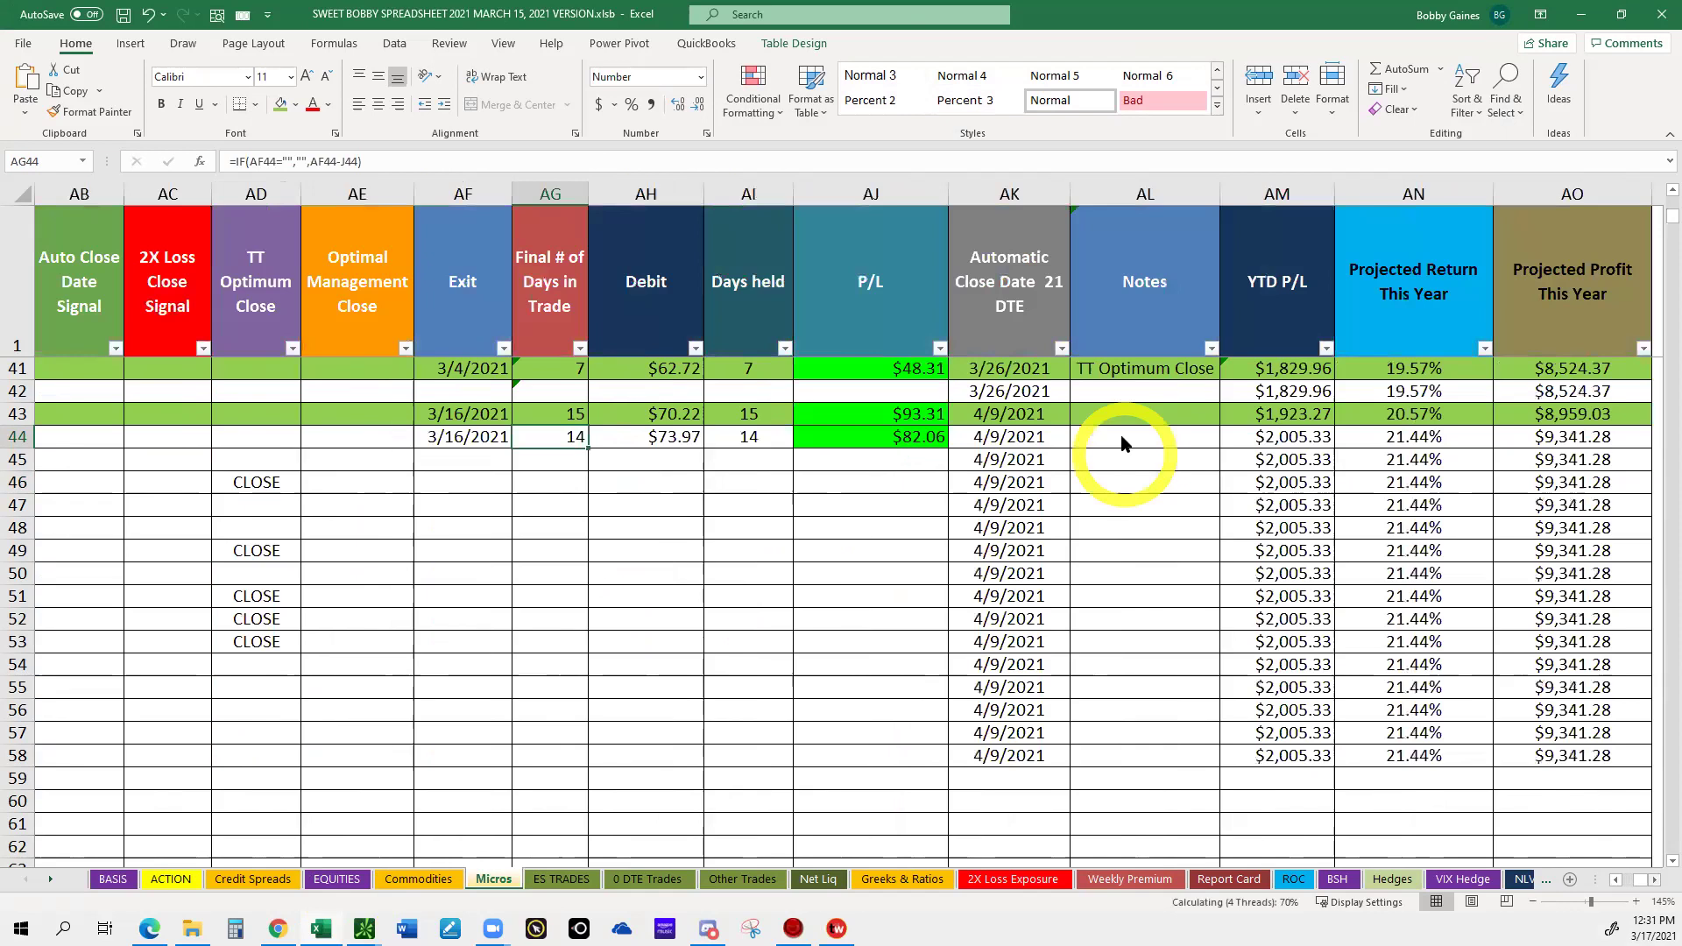
pyautogui.click(1209, 441)
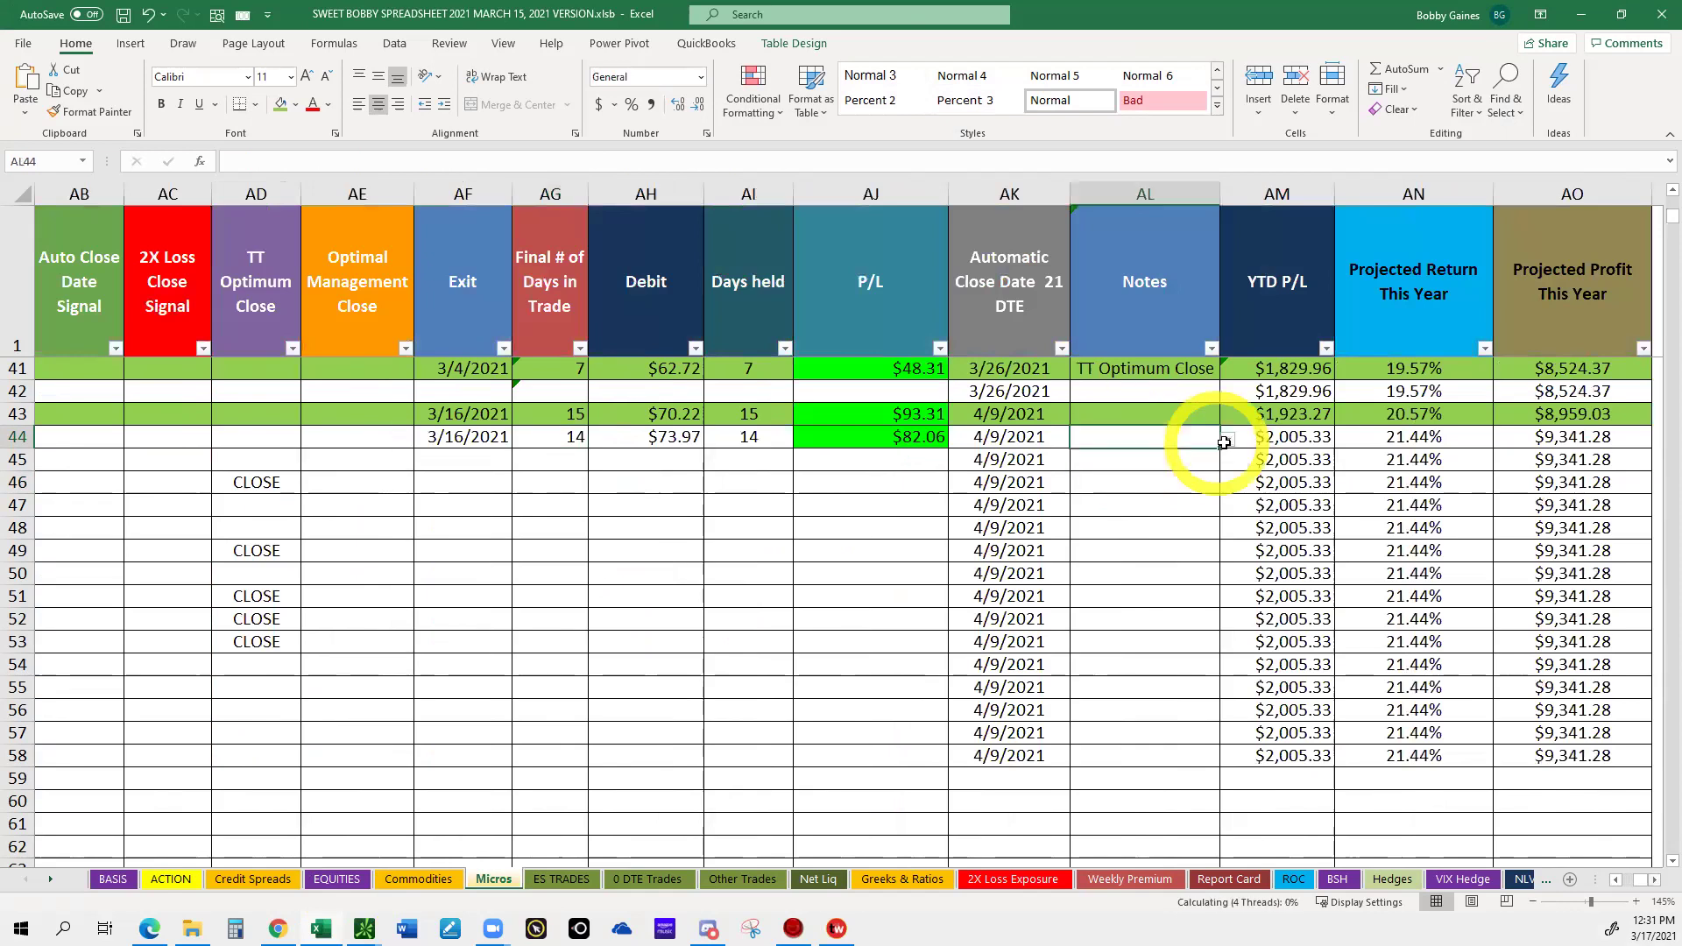
pyautogui.click(1228, 441)
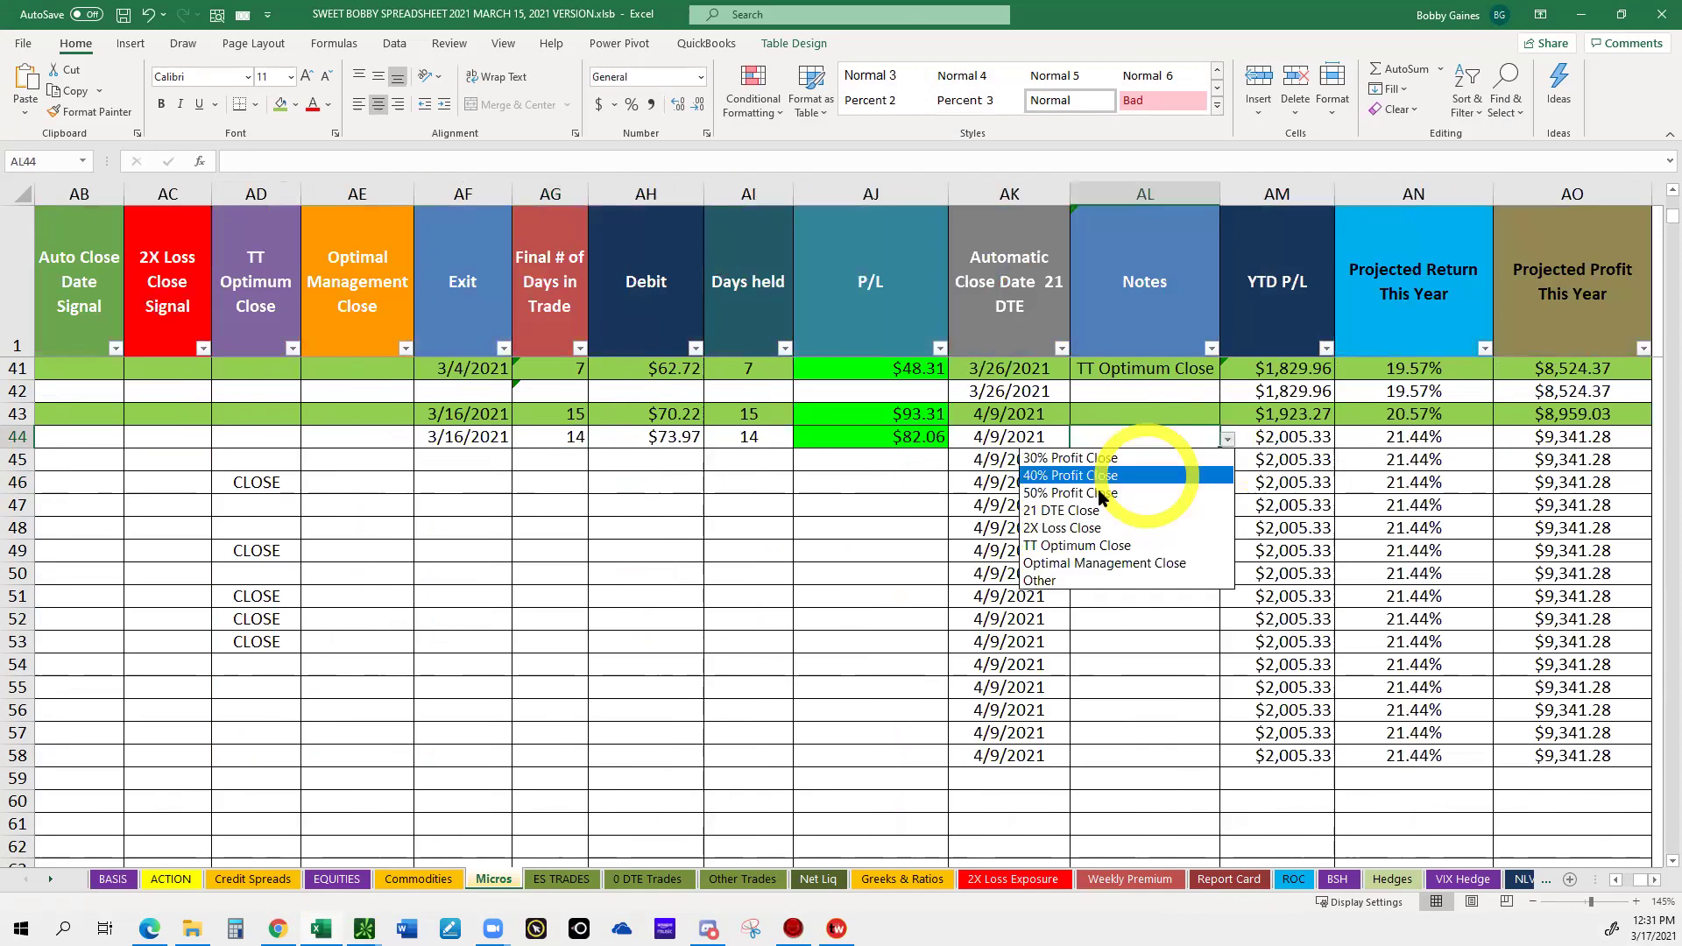
pyautogui.press('Escape')
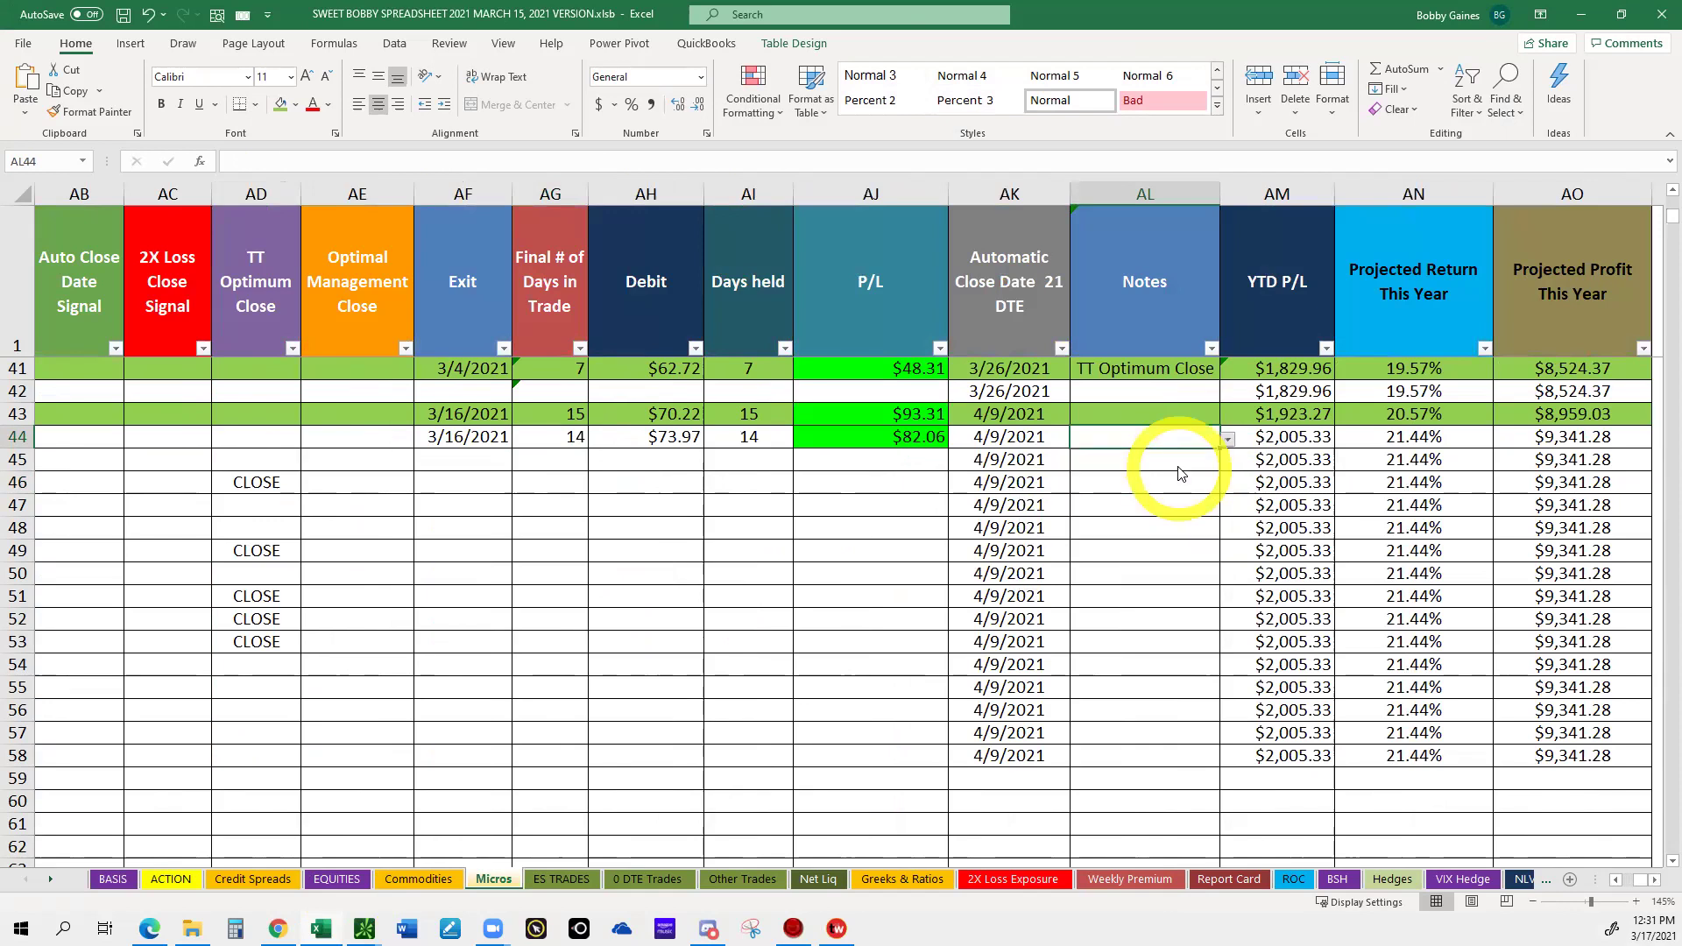
pyautogui.click(1178, 467)
pyautogui.keyDown('ctrl'); pyautogui.scroll(-3, 1178, 467); pyautogui.keyUp('ctrl')
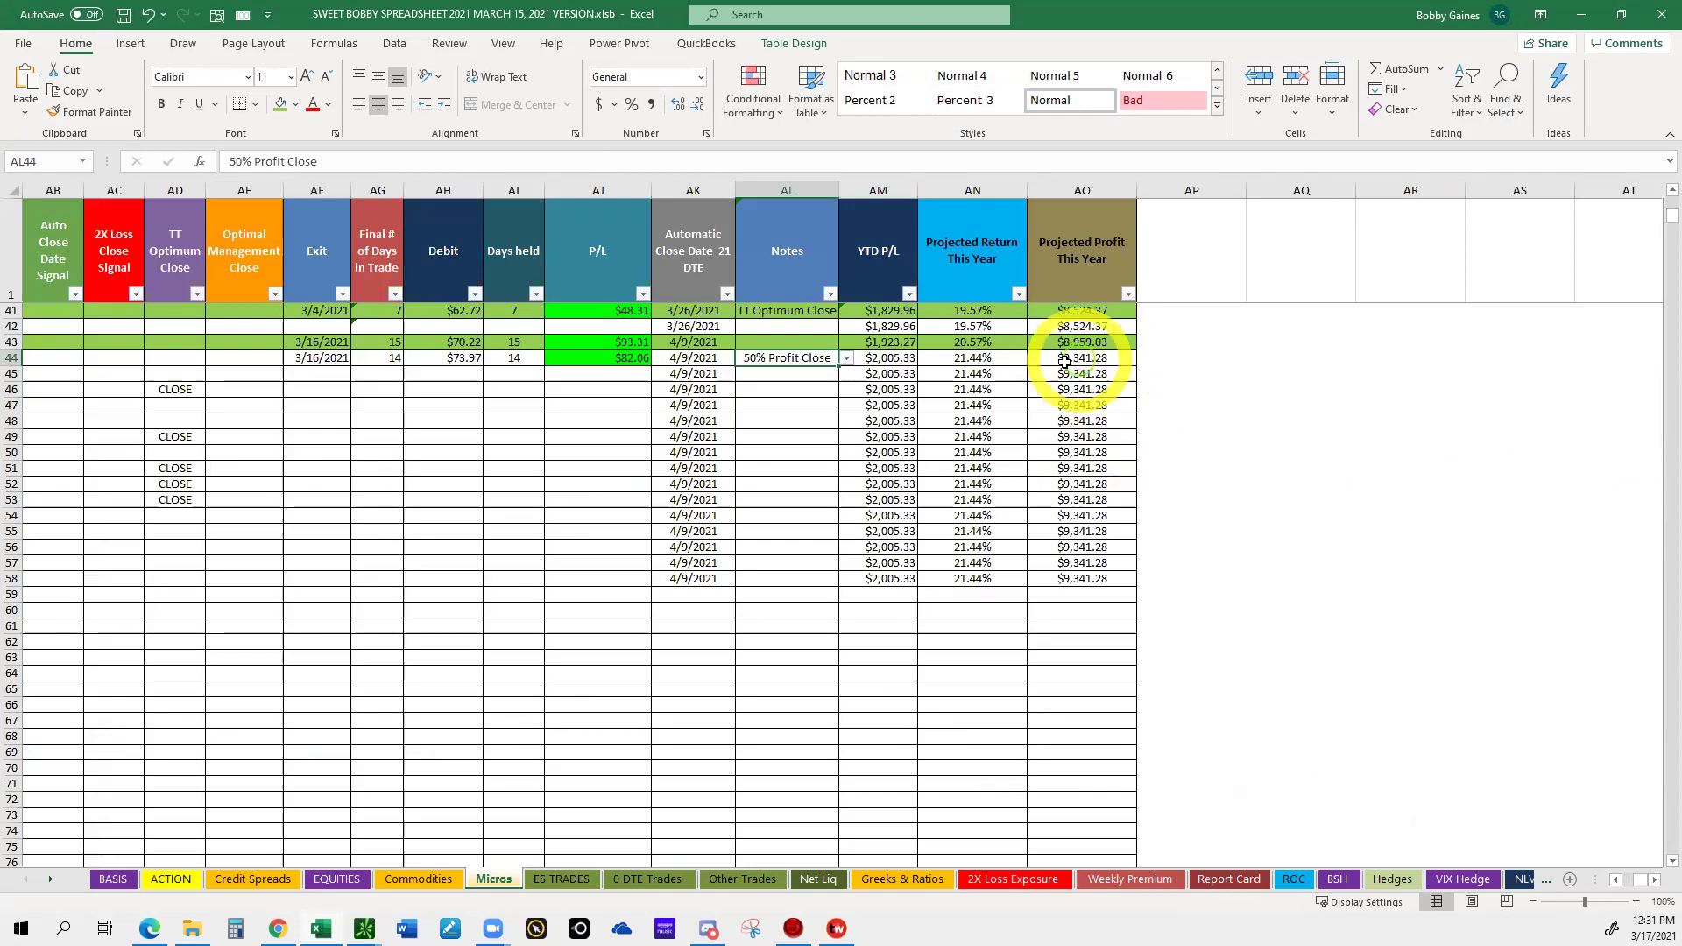
# Fill the whole /MES 3400 P row, from its projected profit back to its symbol, with the green used for closed trades.
pyautogui.click(1079, 359)
pyautogui.moveTo(1079, 366); pyautogui.dragTo(1085, 405)
pyautogui.scroll(1, 827, 421)
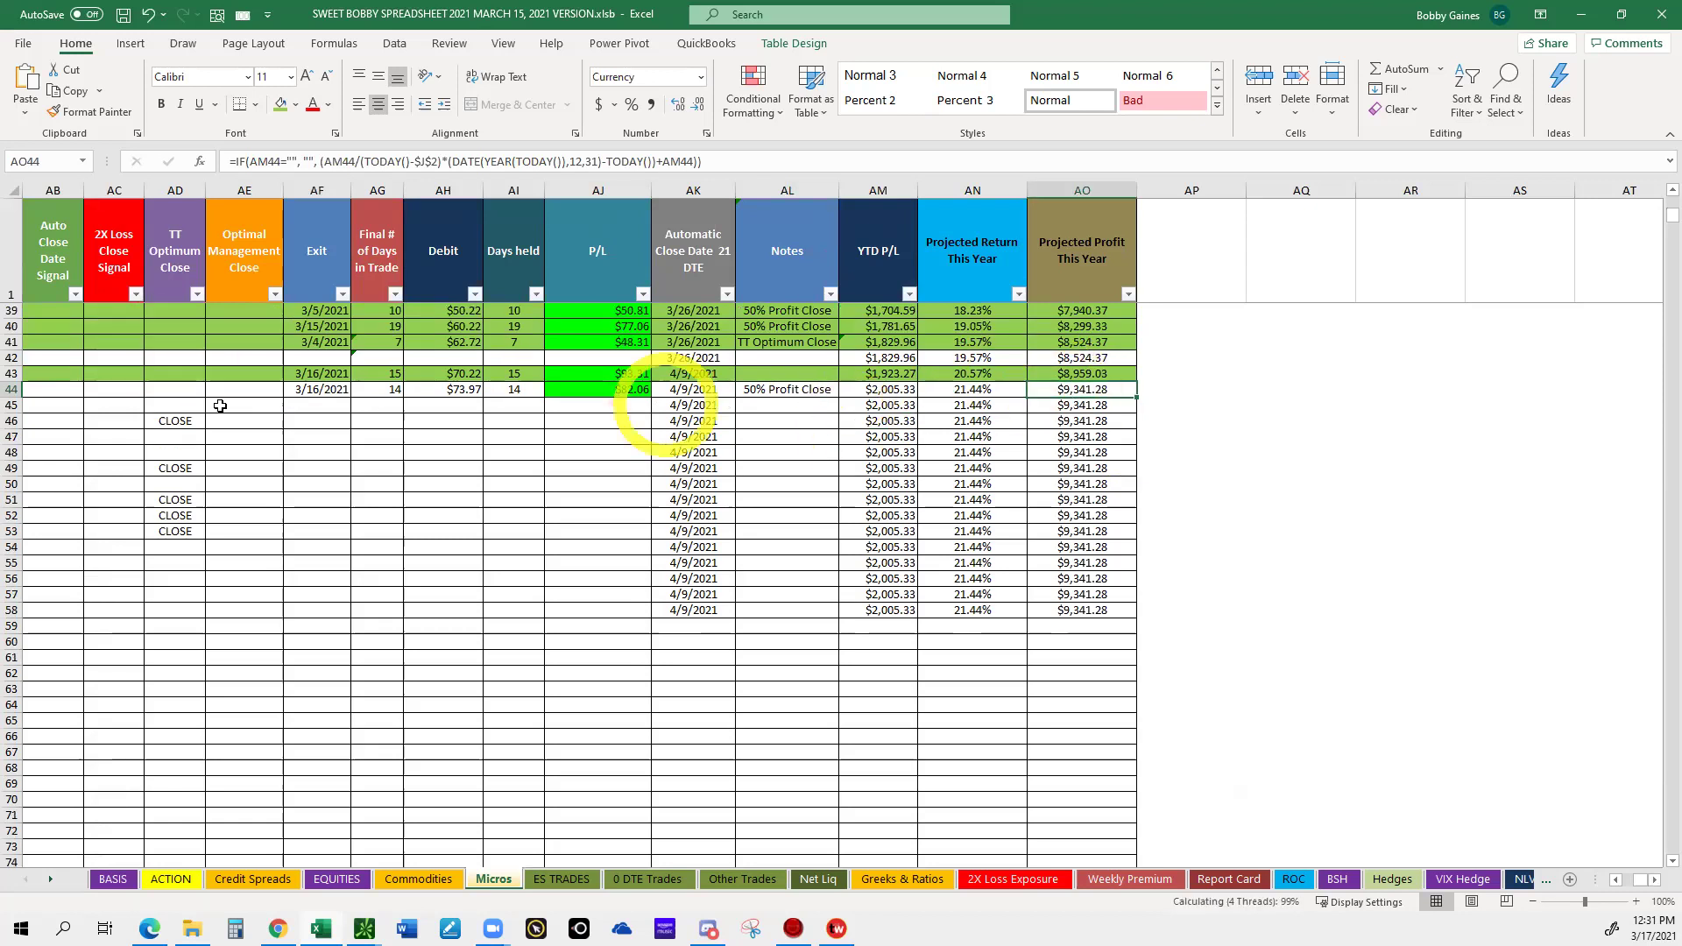
pyautogui.keyDown('shift'); pyautogui.click(53, 404); pyautogui.keyUp('shift')
pyautogui.moveTo(7, 404); pyautogui.dragTo(17, 386)
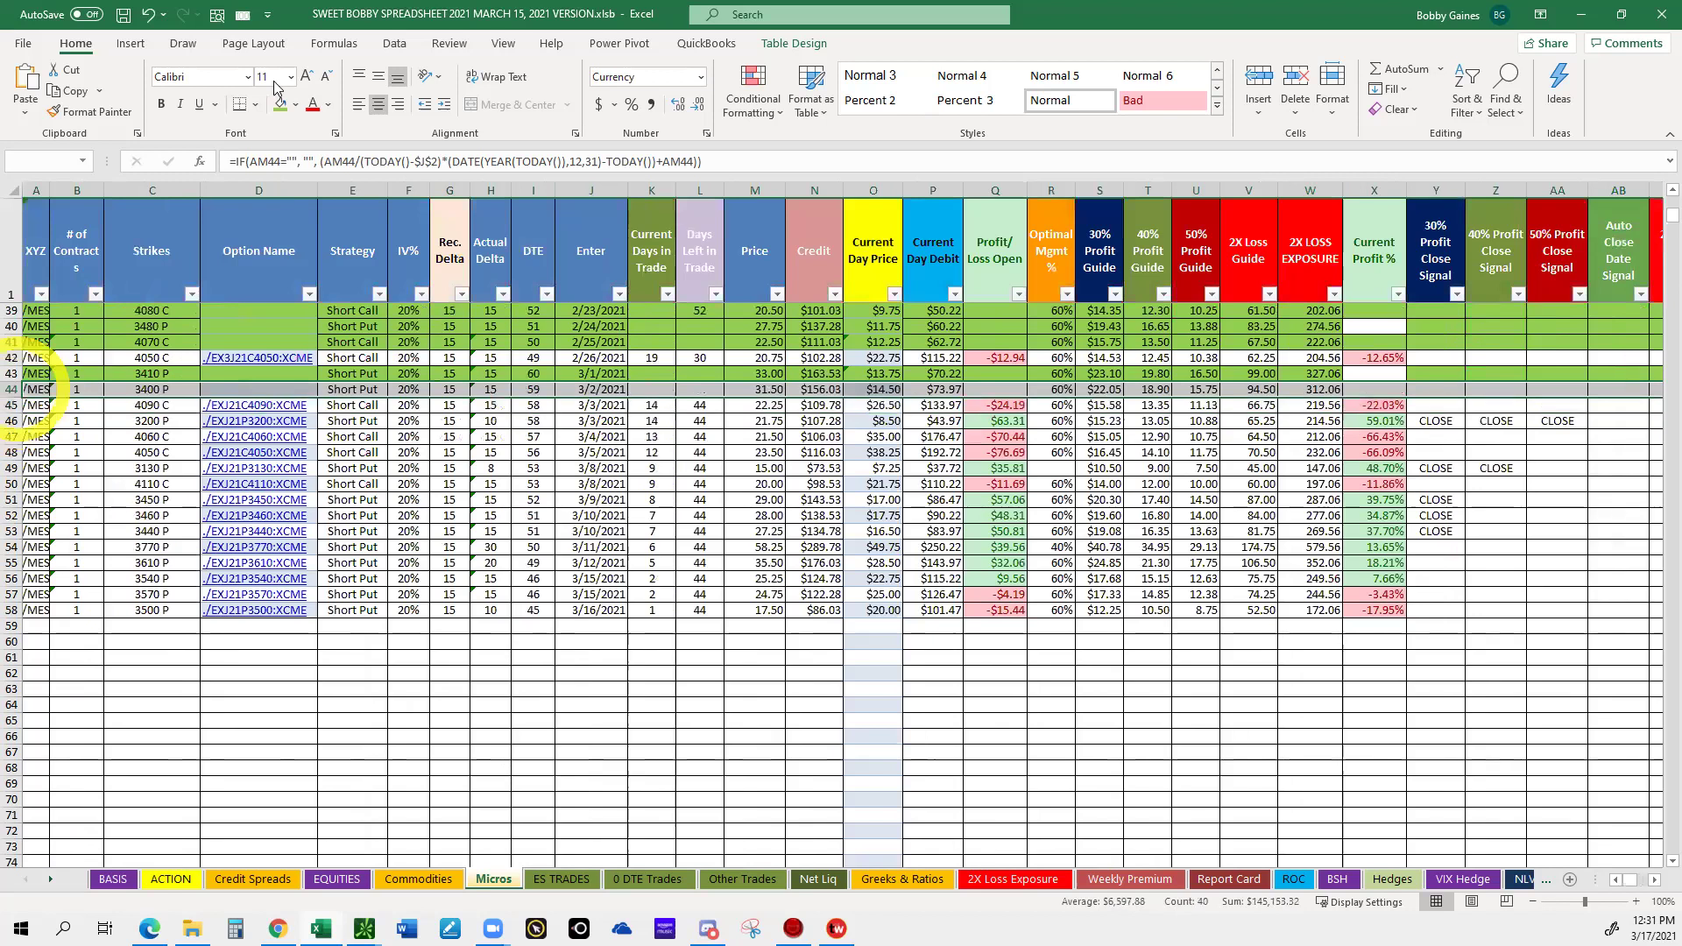
pyautogui.click(281, 107)
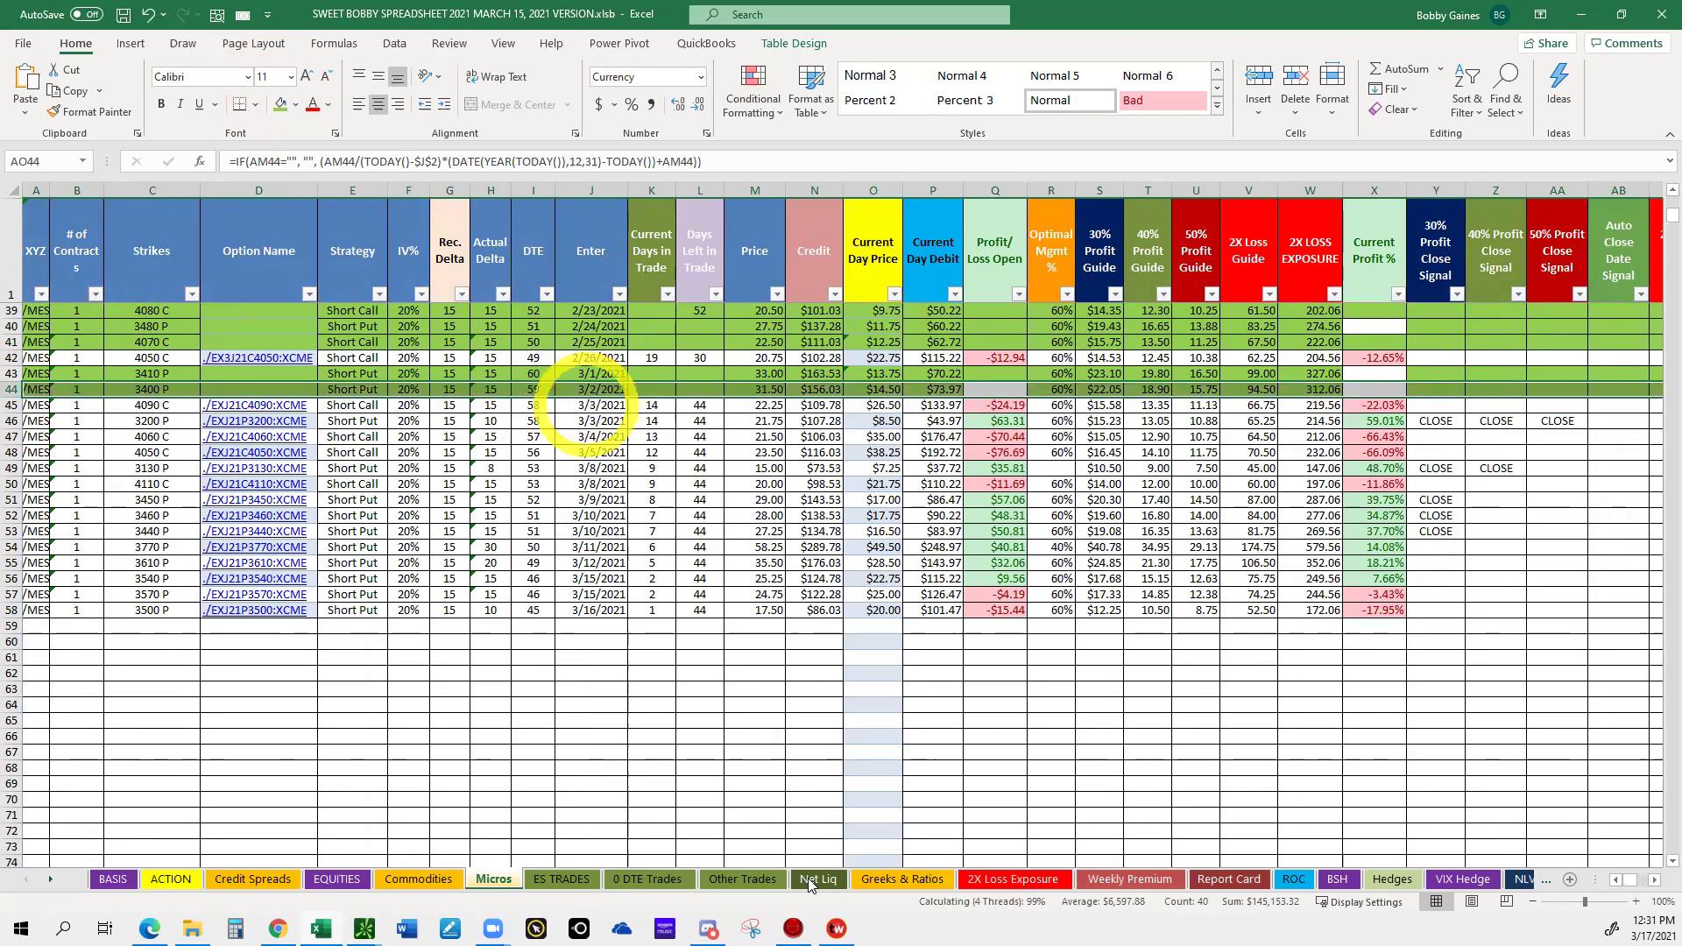
pyautogui.click(591, 405)
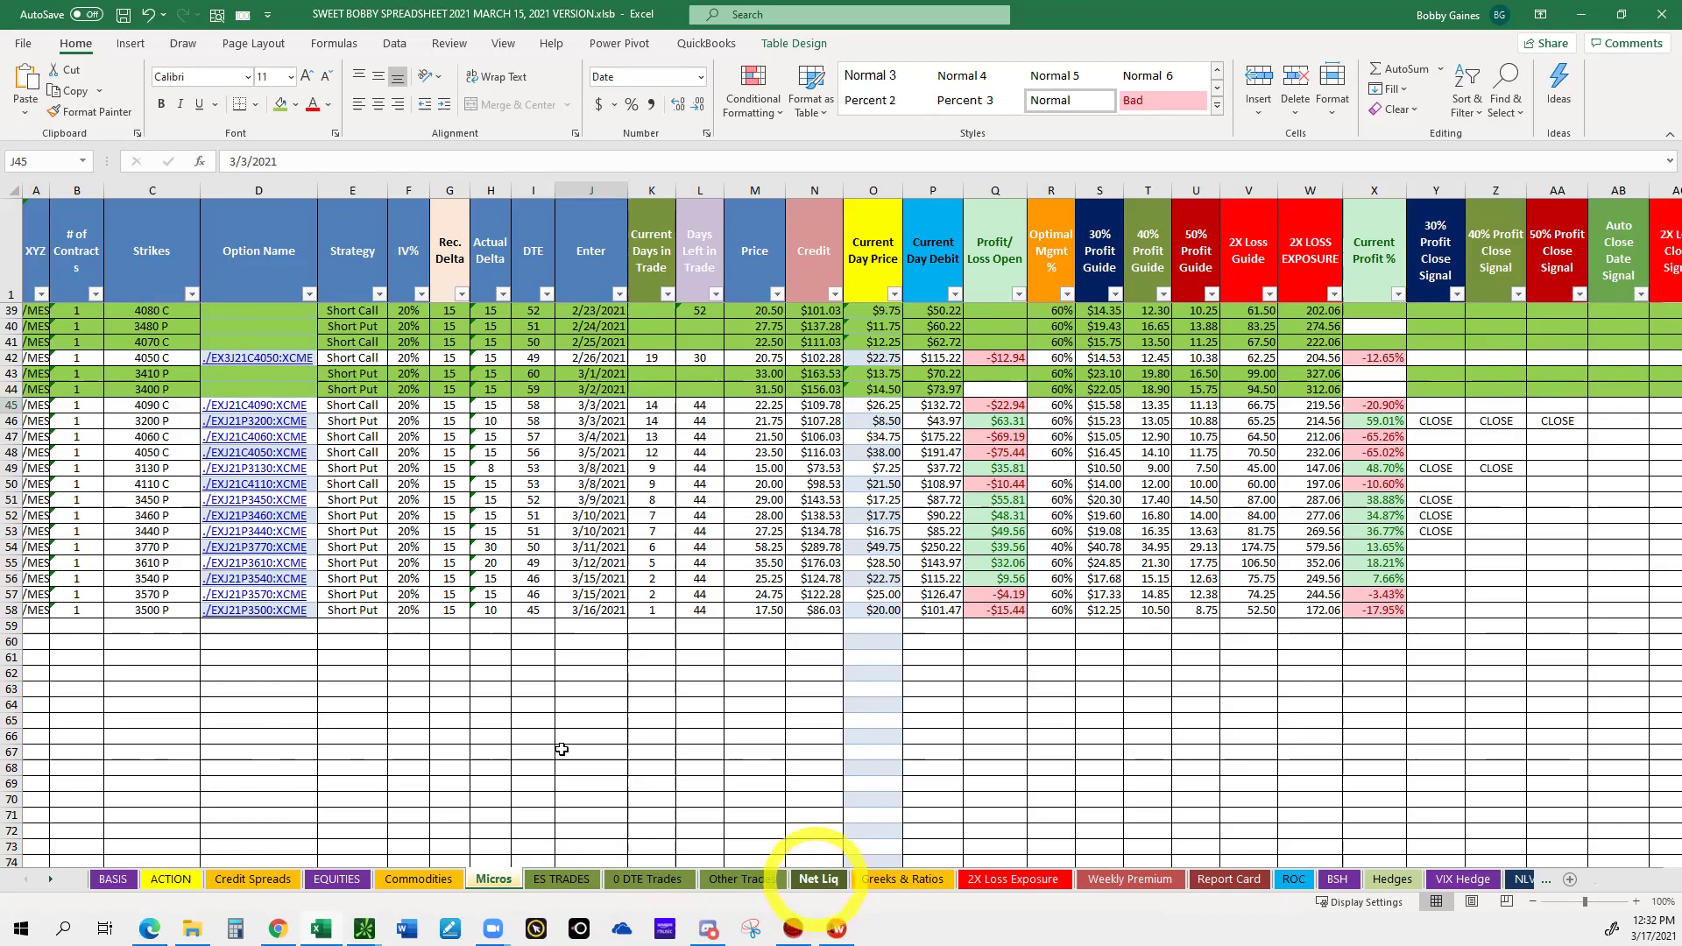
# Look at the Net Liq sheet and examine the DTE values of the open /MES options on the Micros sheet.
pyautogui.click(817, 879)
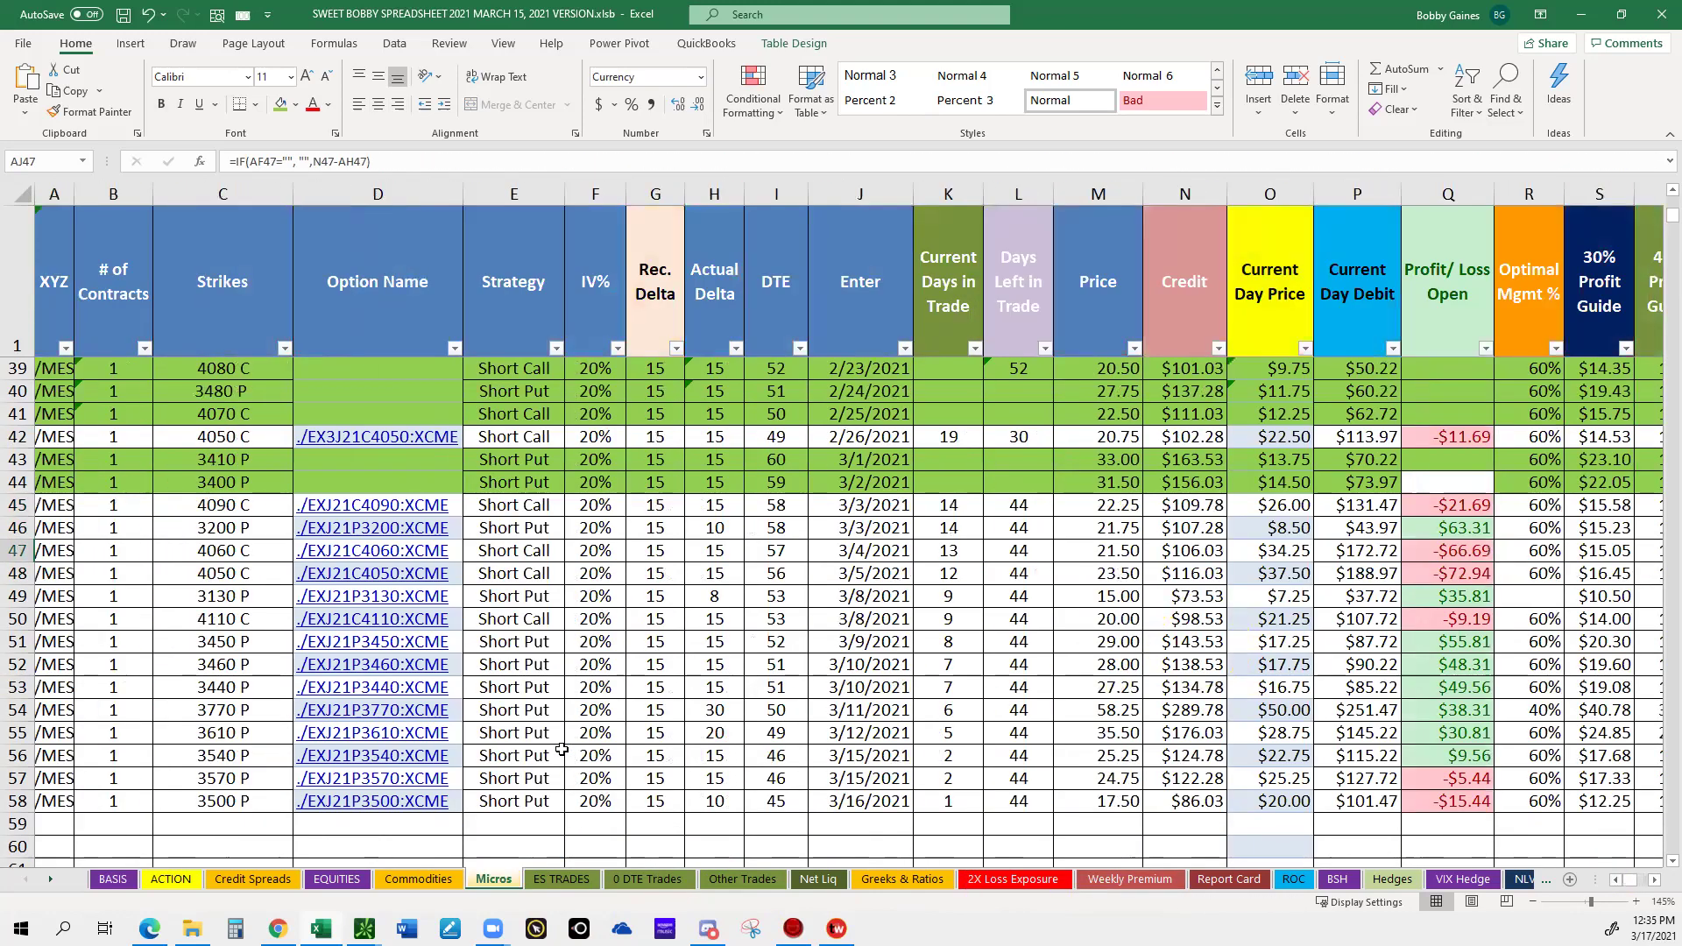
pyautogui.click(775, 528)
pyautogui.scroll(-1, 775, 543)
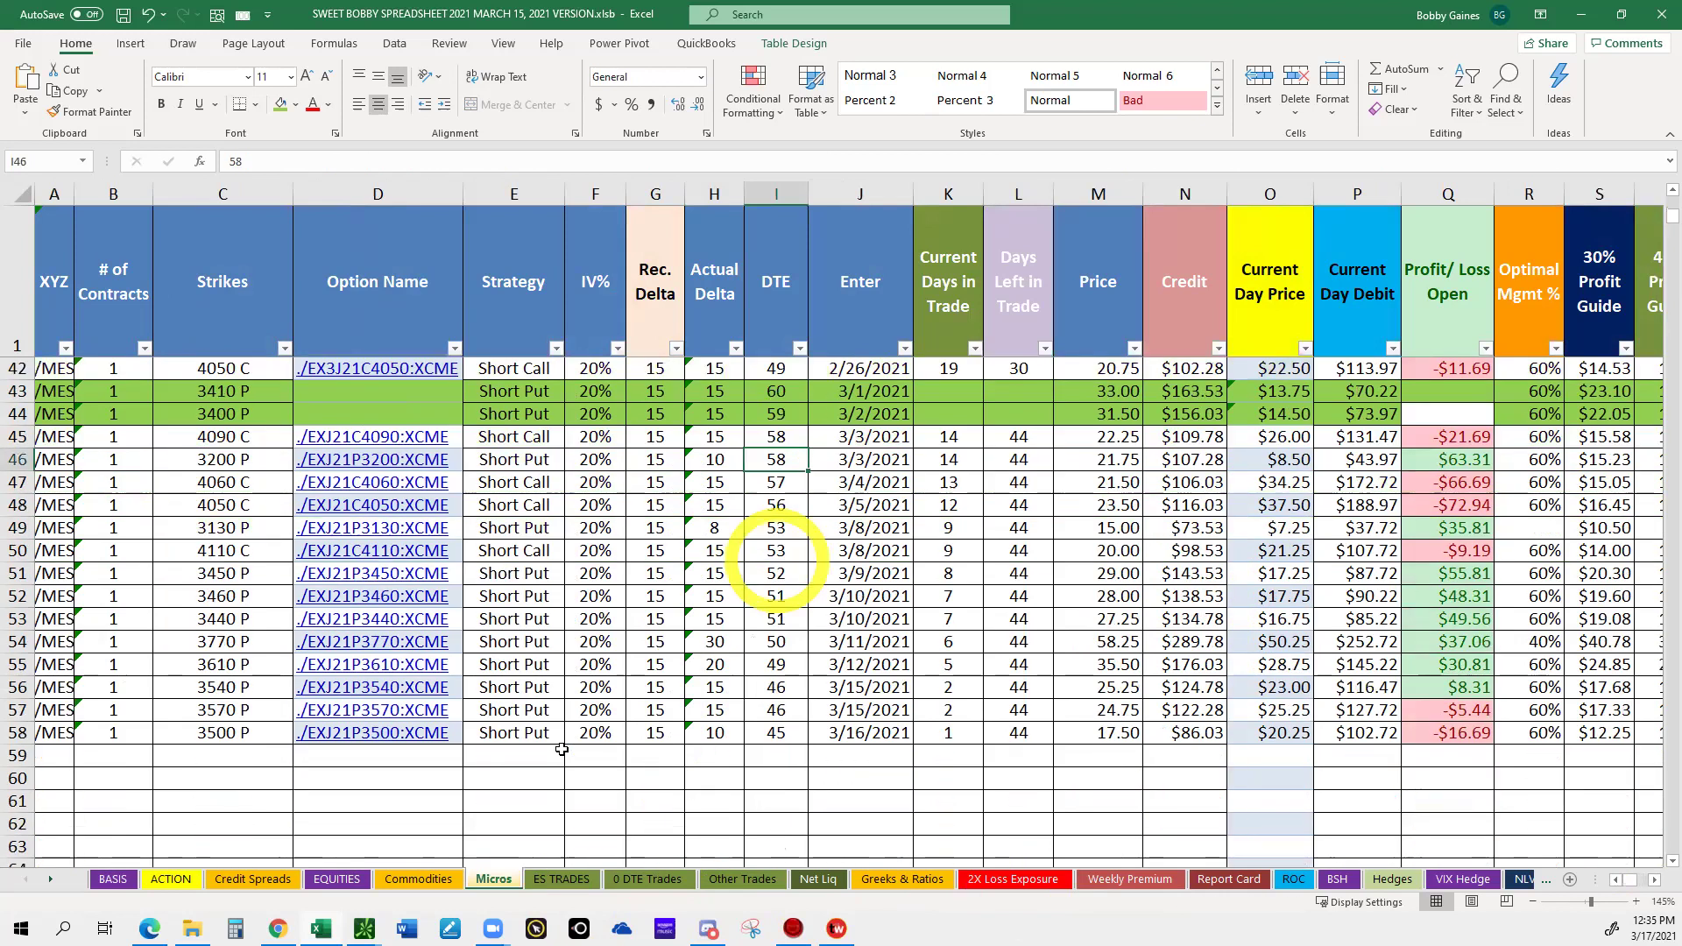
# Examine the USO 44/41 p trade on the Credit Spreads sheet and return to the open short options on EQUITIES.
pyautogui.click(418, 879)
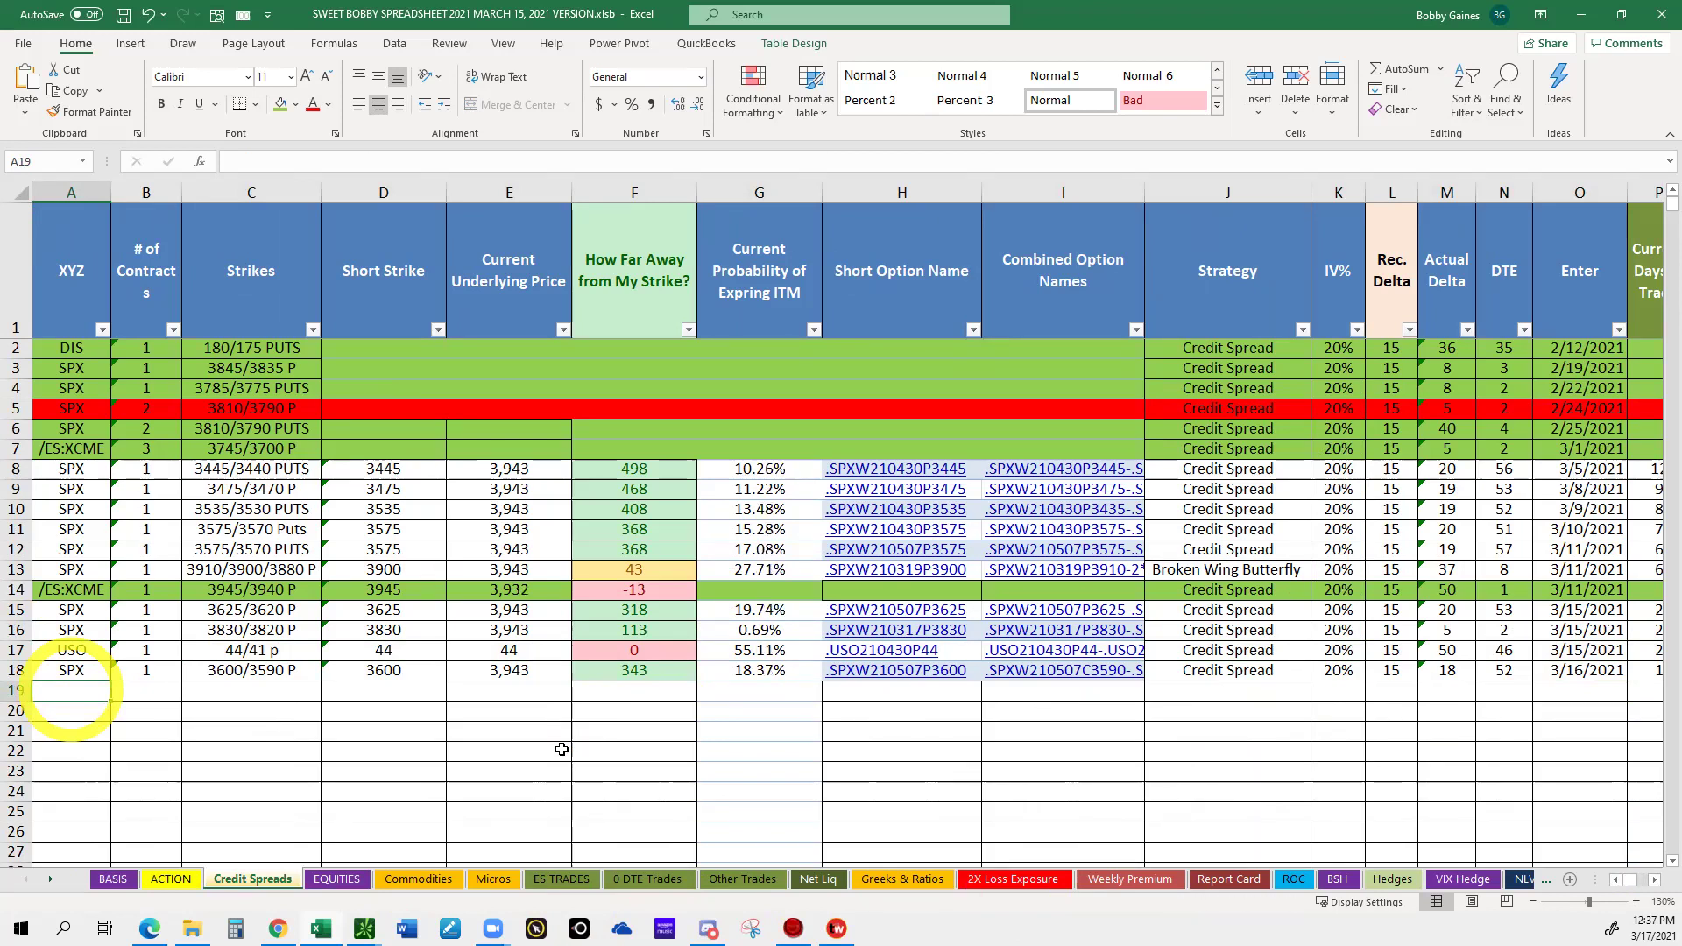
pyautogui.click(16, 650)
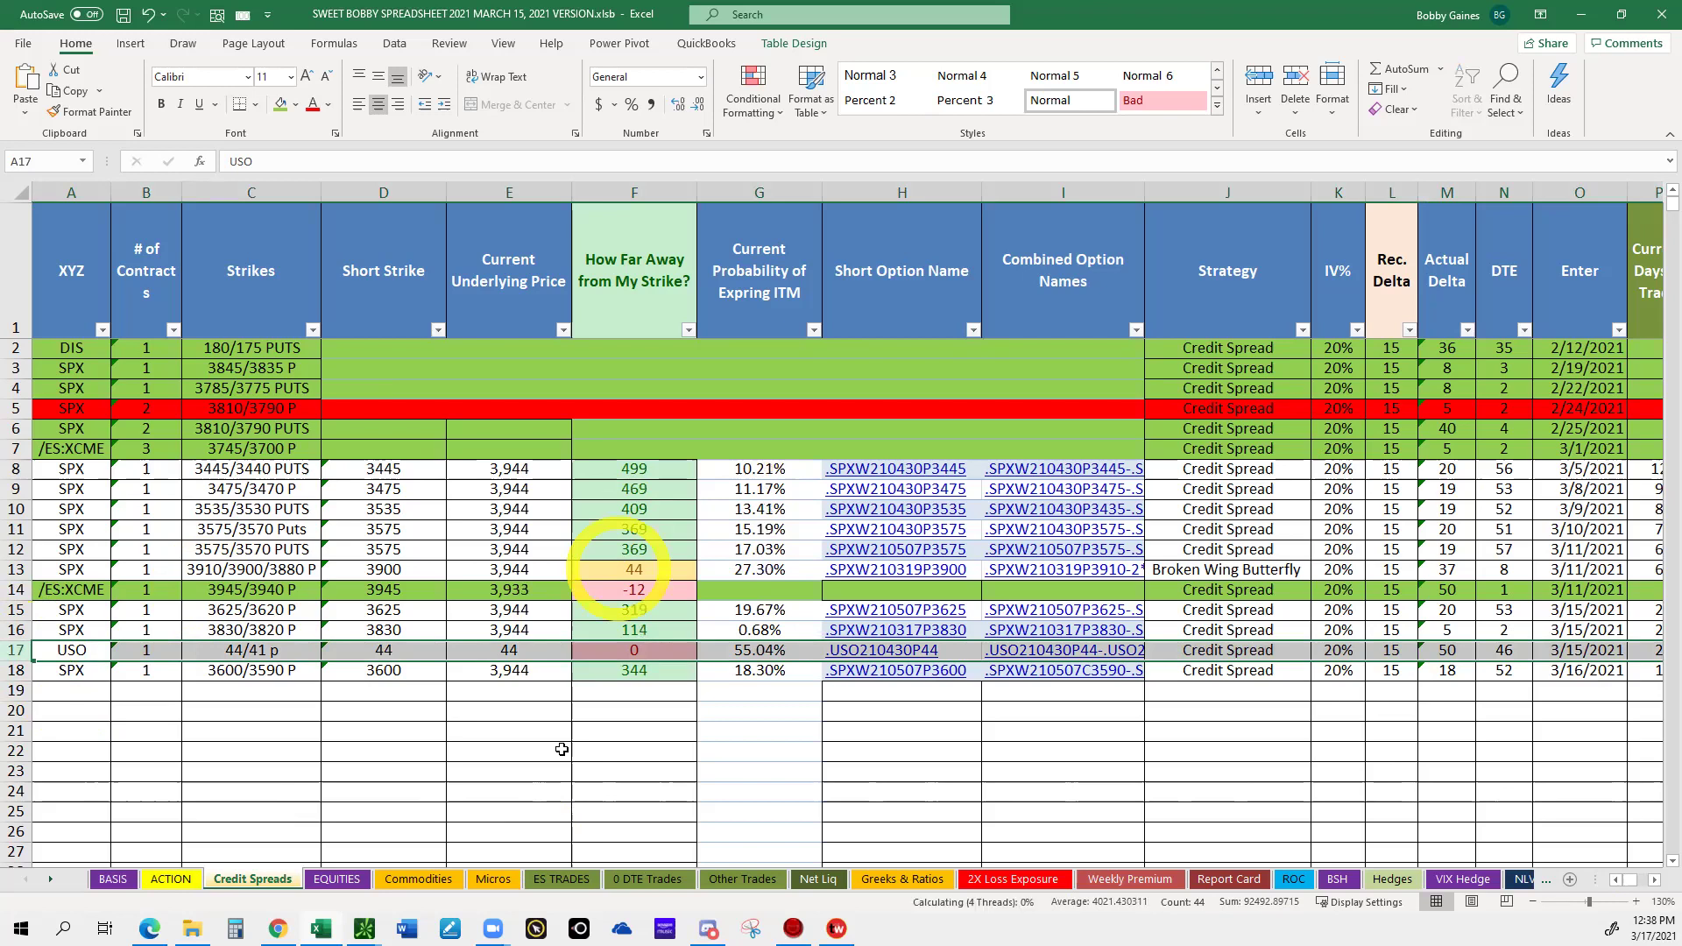
pyautogui.click(337, 879)
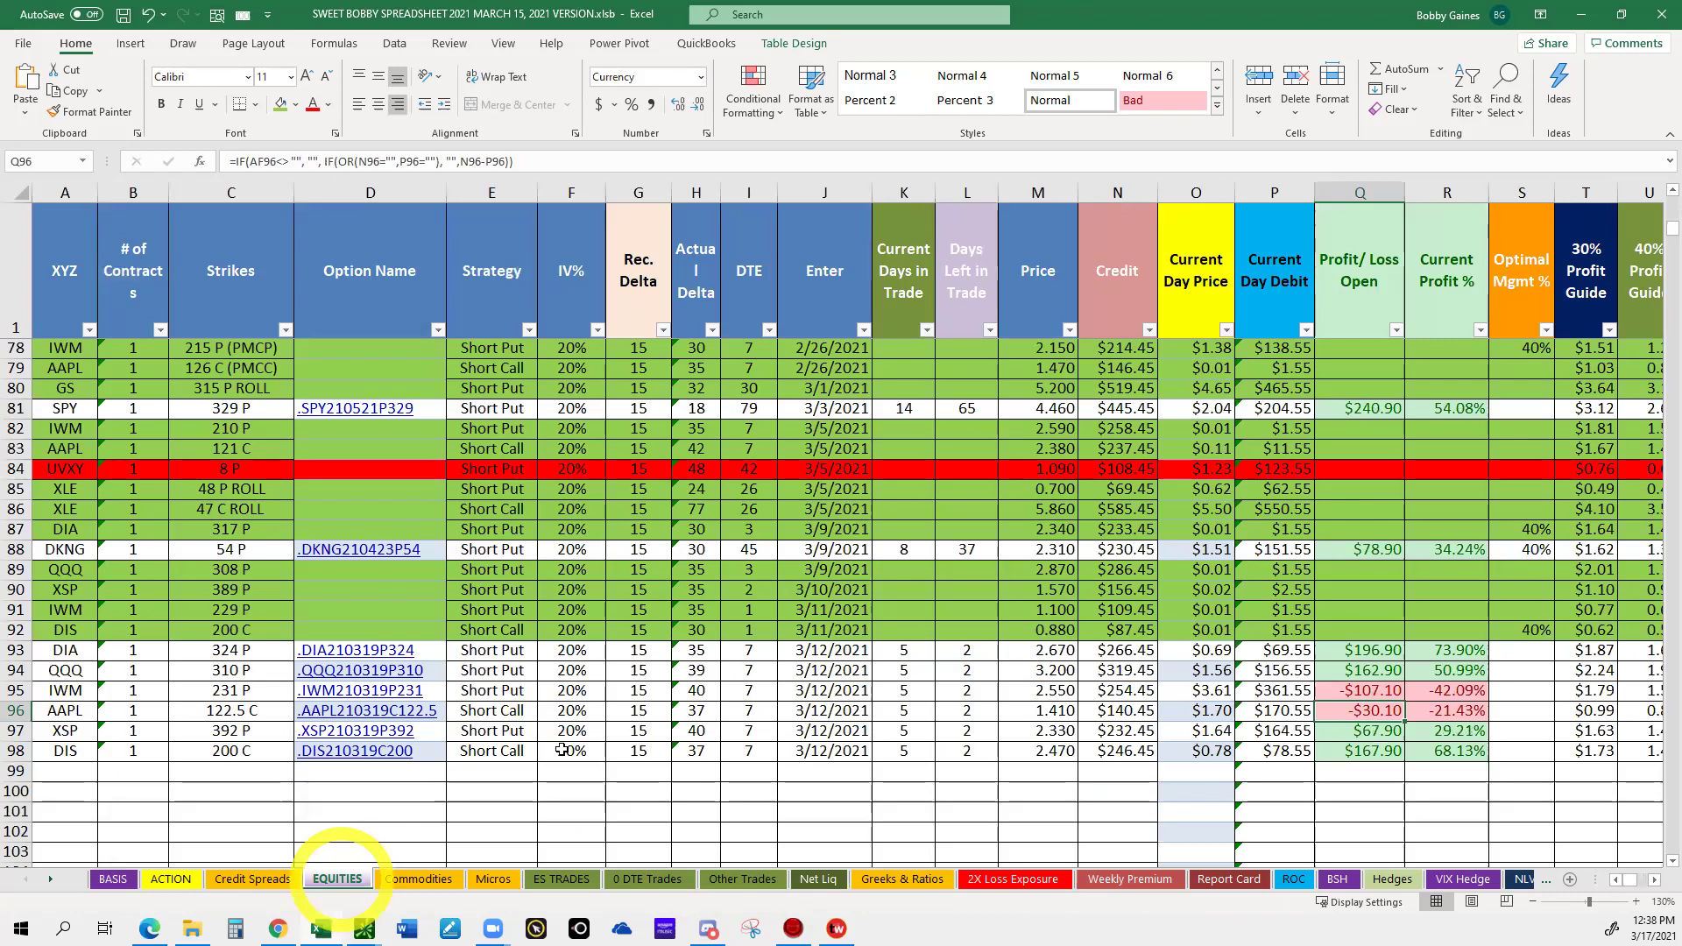
# Look at the live-chat channel in Discord and return to the EQUITIES sheet in Excel.
pyautogui.click(562, 750)
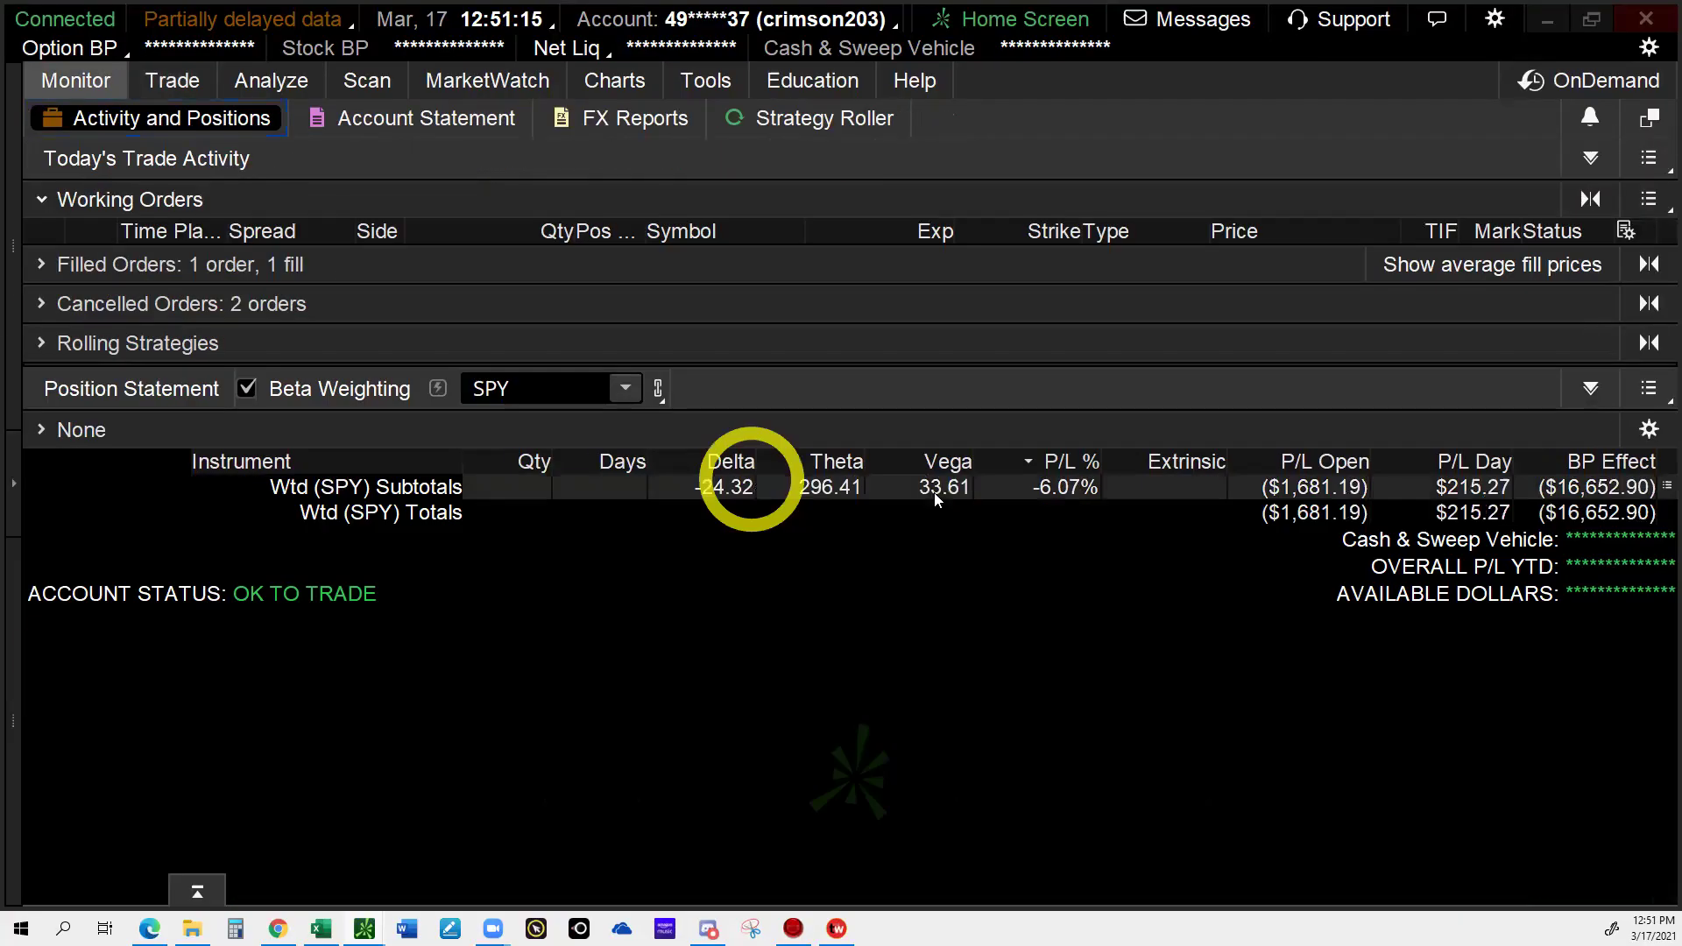
pyautogui.moveTo(172, 80)
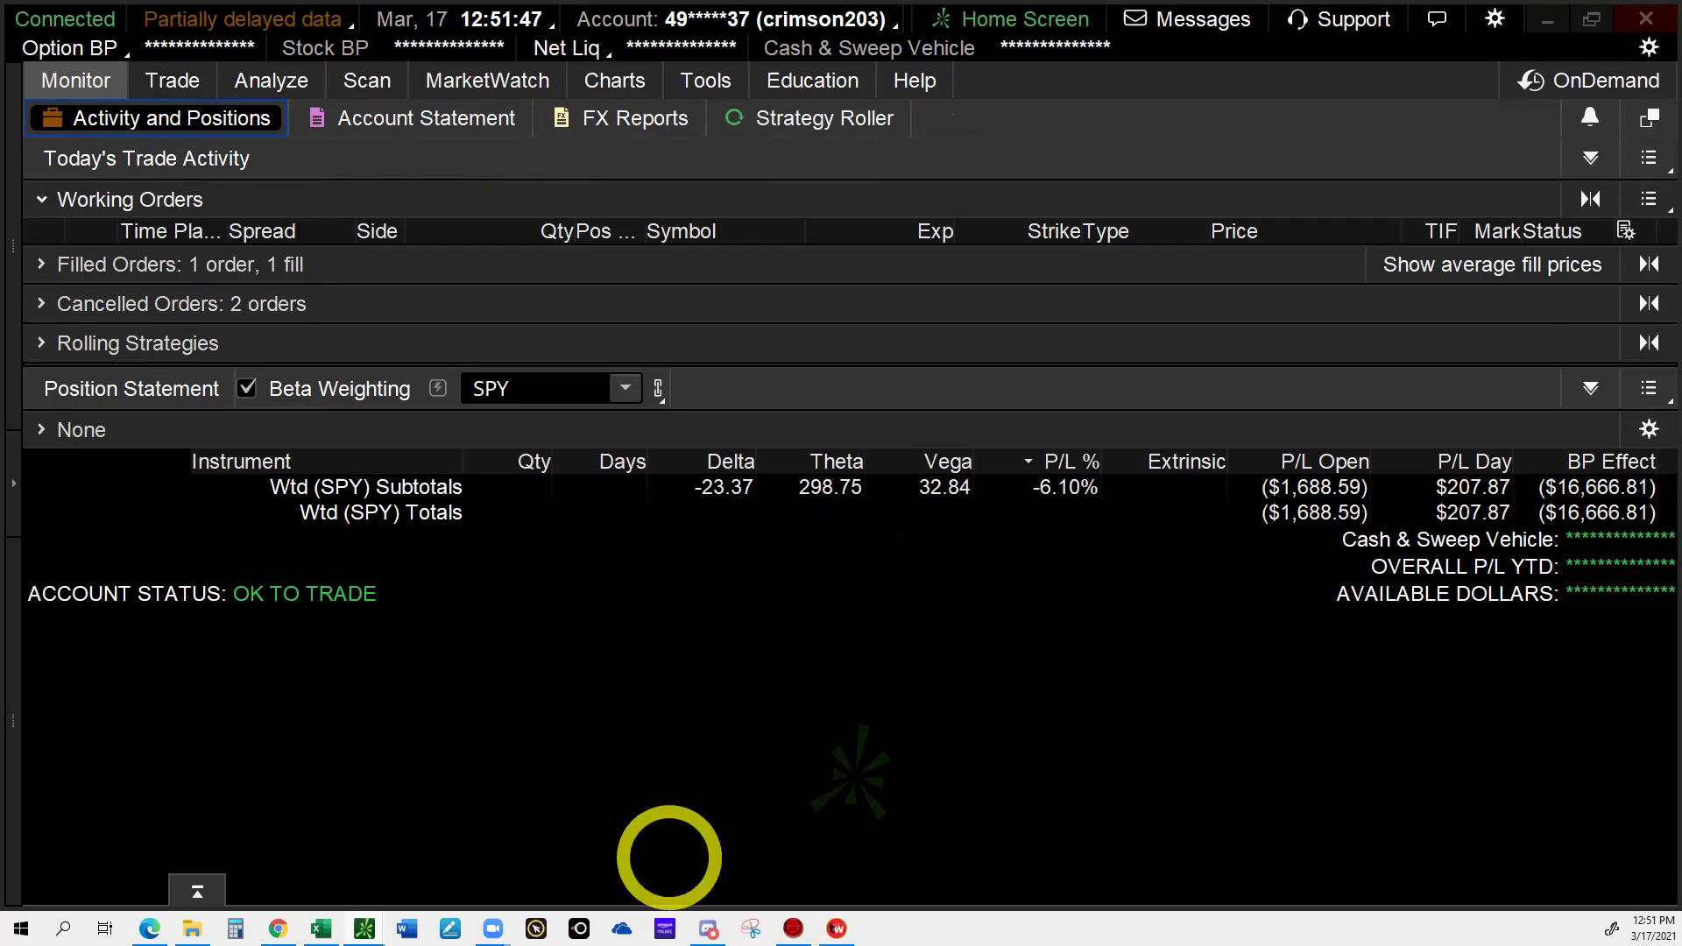
pyautogui.moveTo(706, 911)
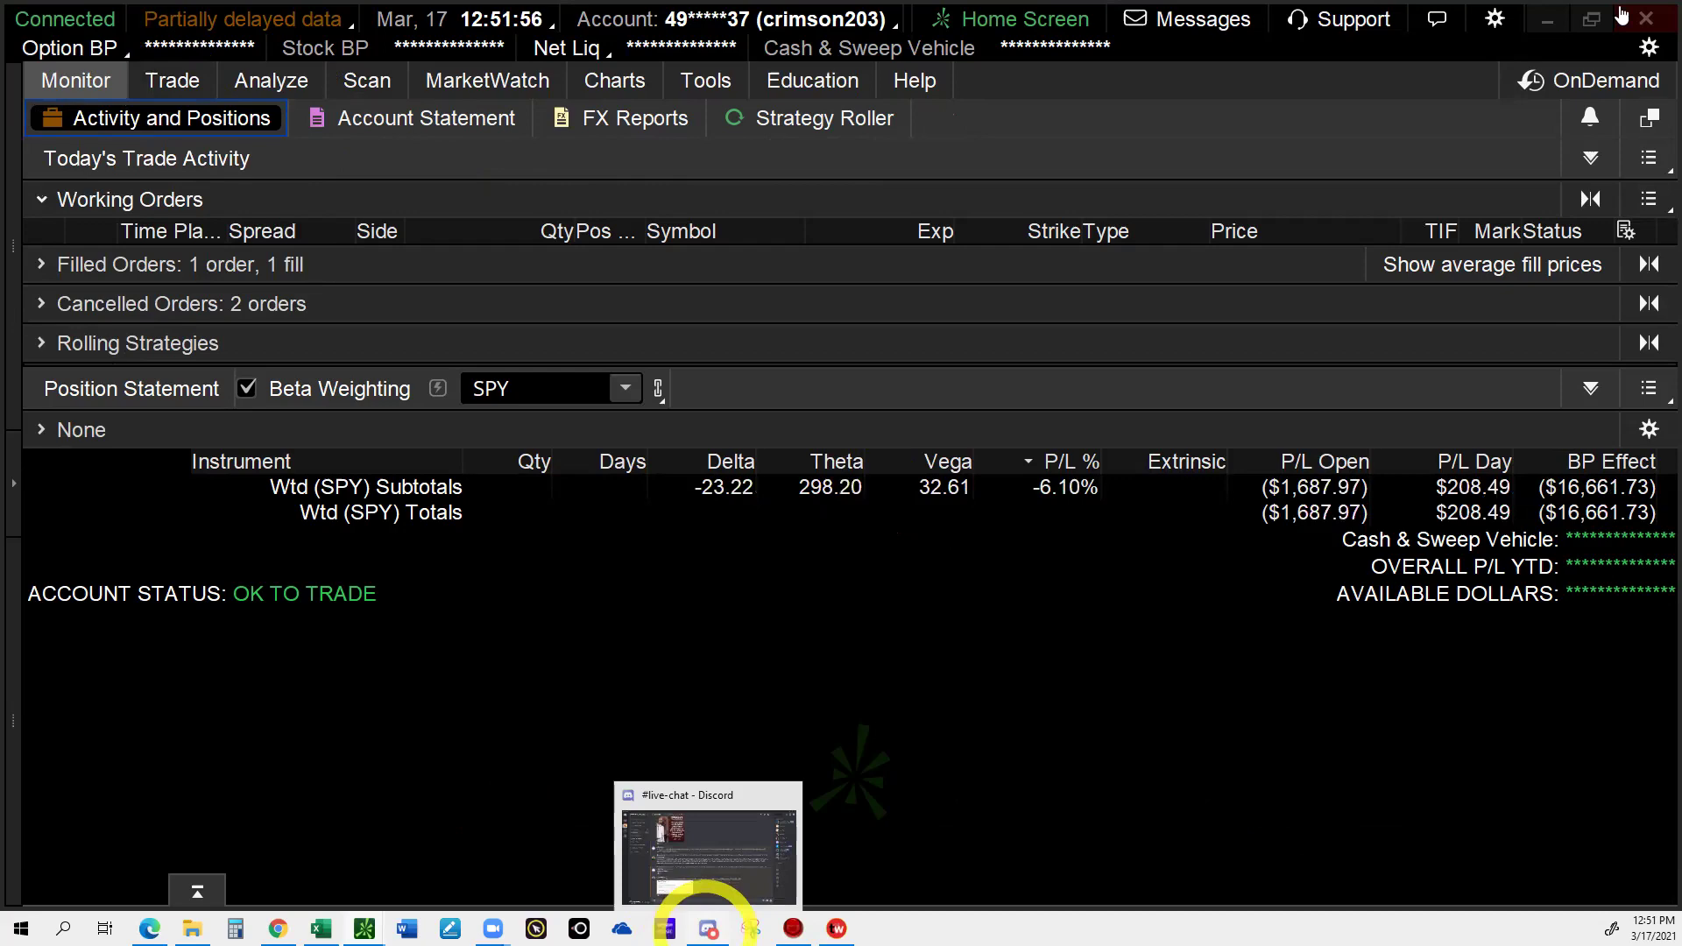
pyautogui.click(708, 927)
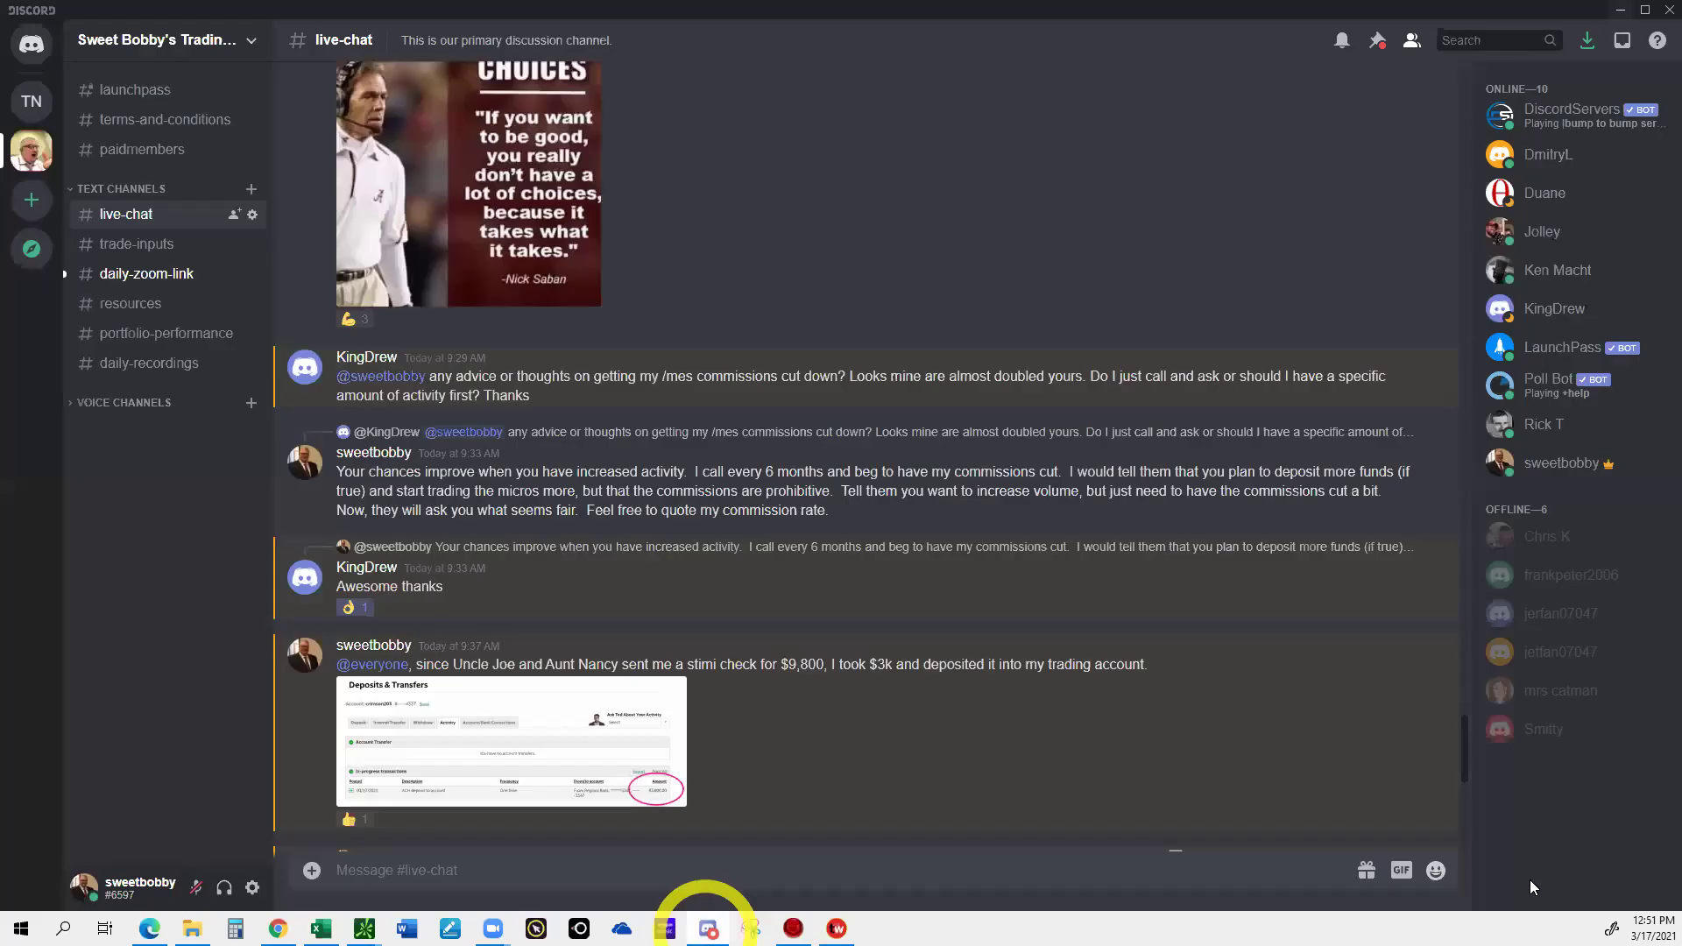
pyautogui.moveTo(321, 927)
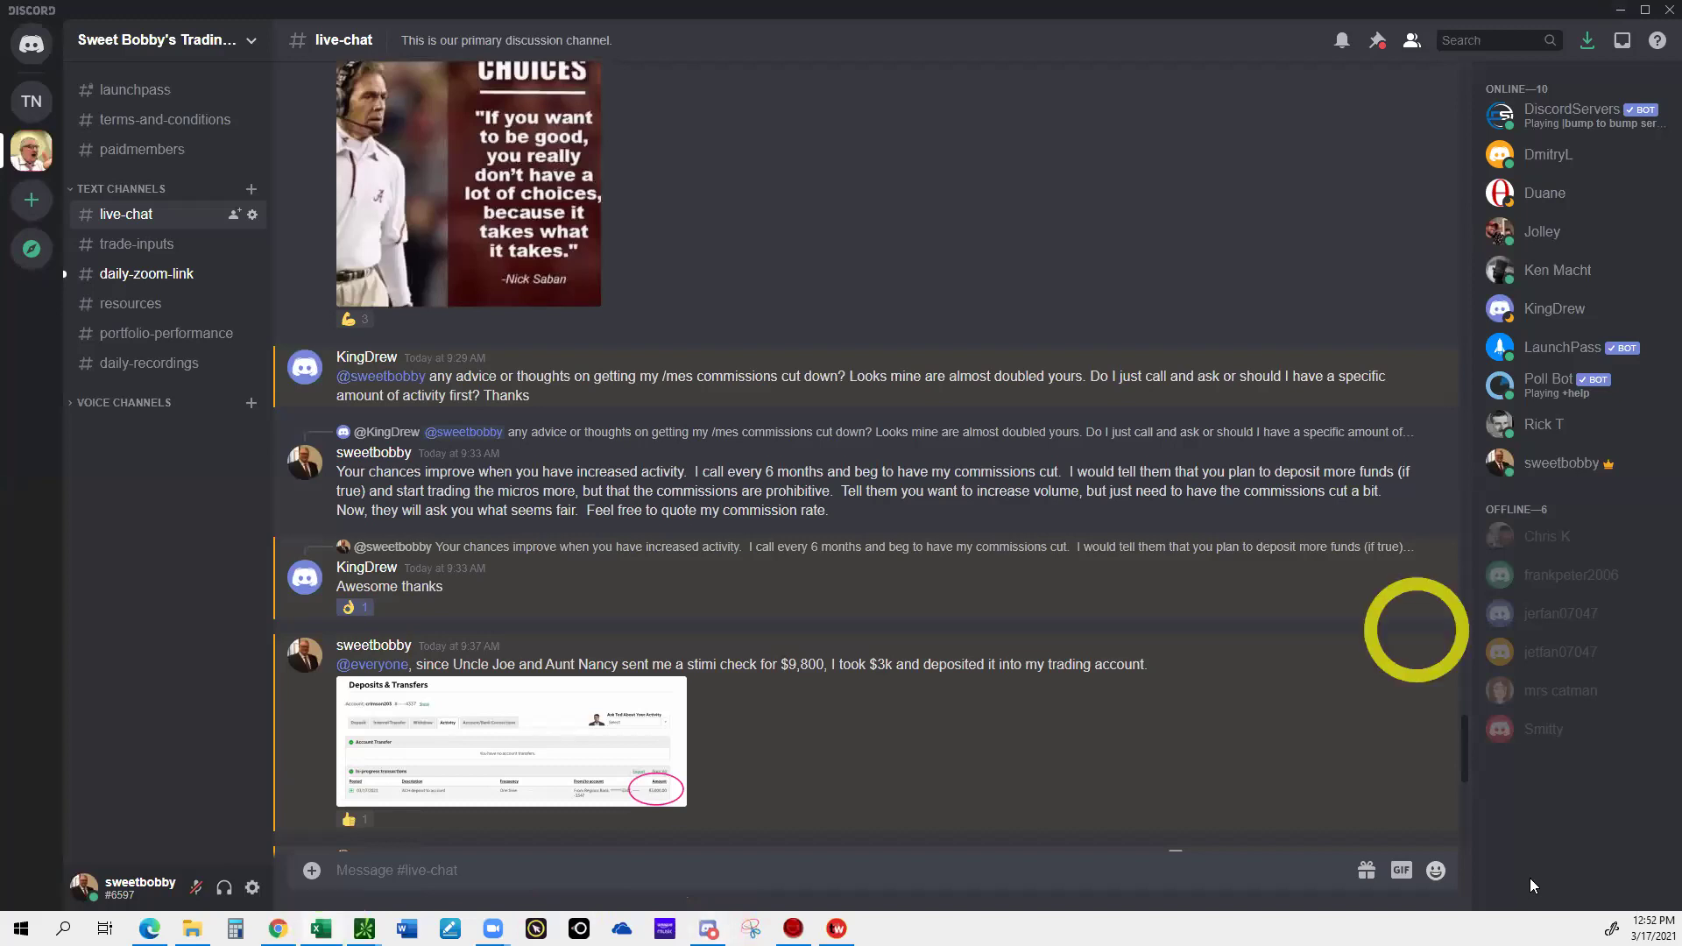
pyautogui.click(1669, 9)
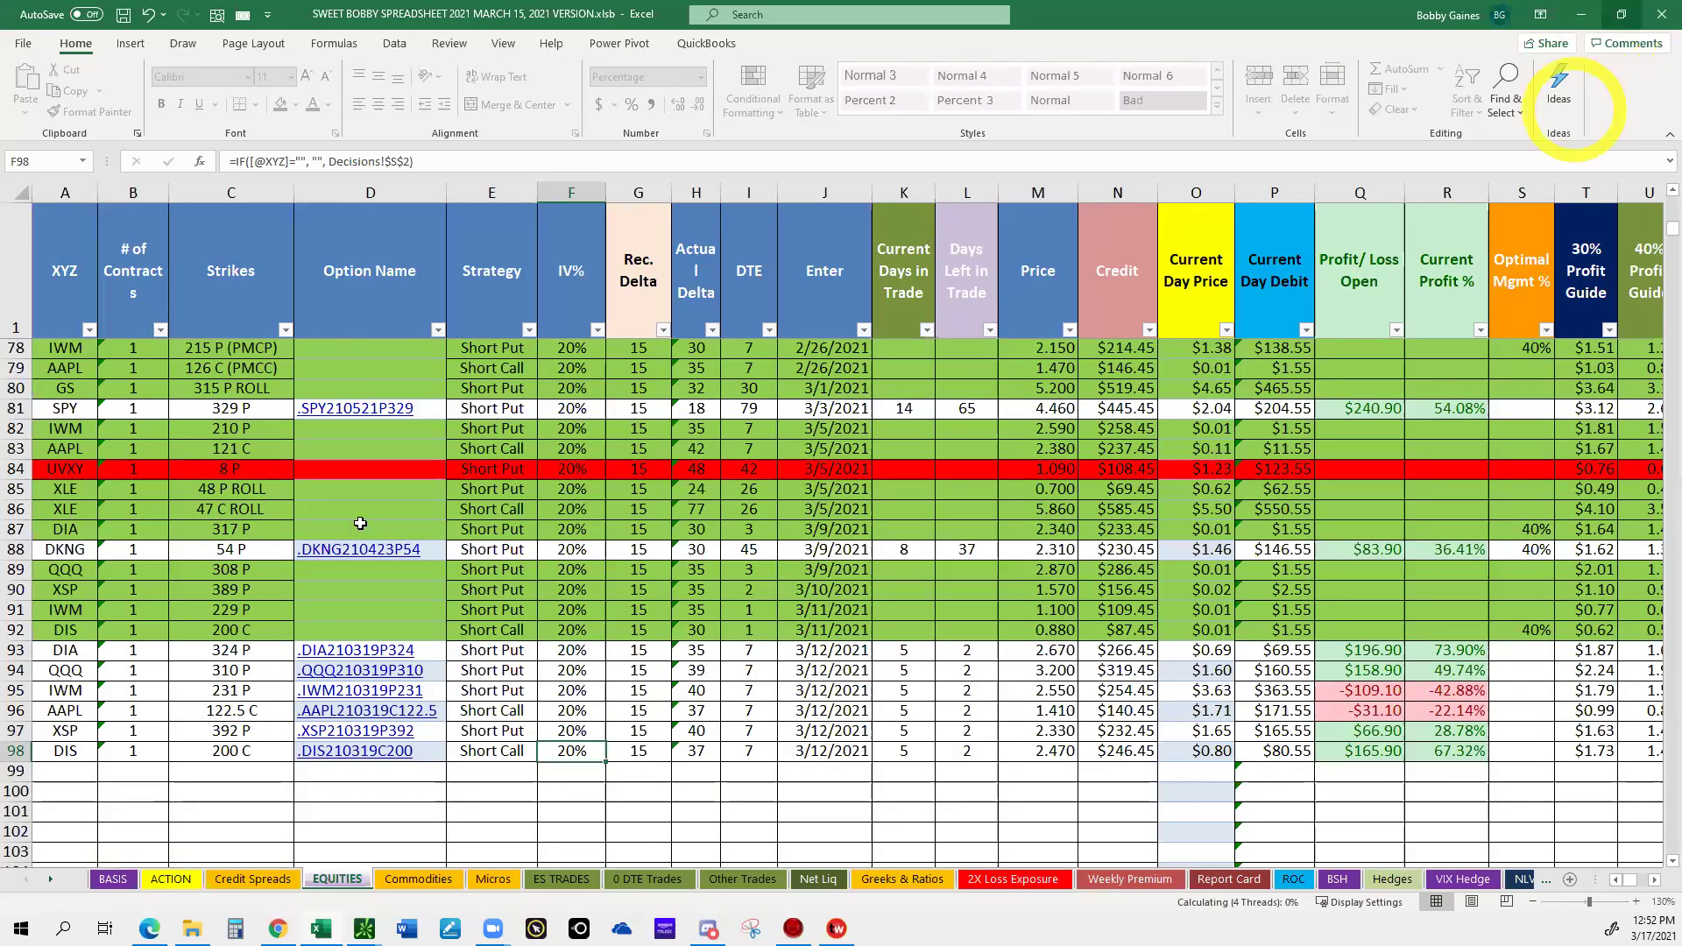
# Look through the NLV Chart, Realized Returns, Underlying Performance and Closing Trade Distribution sheets and open the Variables sheet.
pyautogui.click(1503, 879)
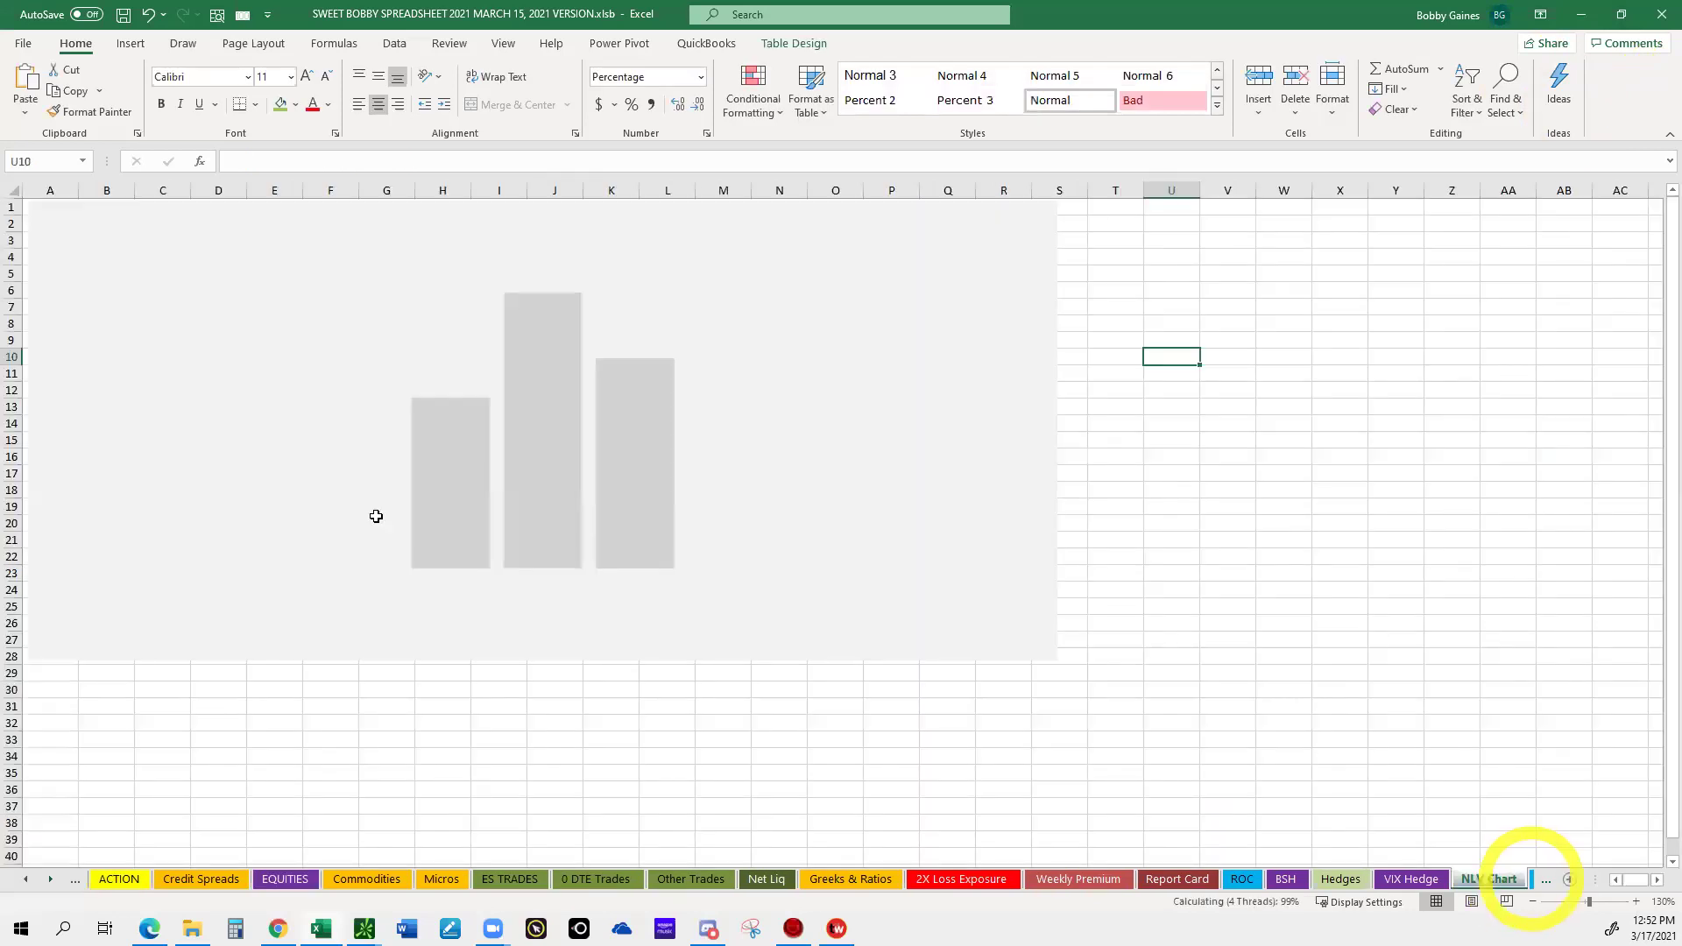
pyautogui.click(1532, 879)
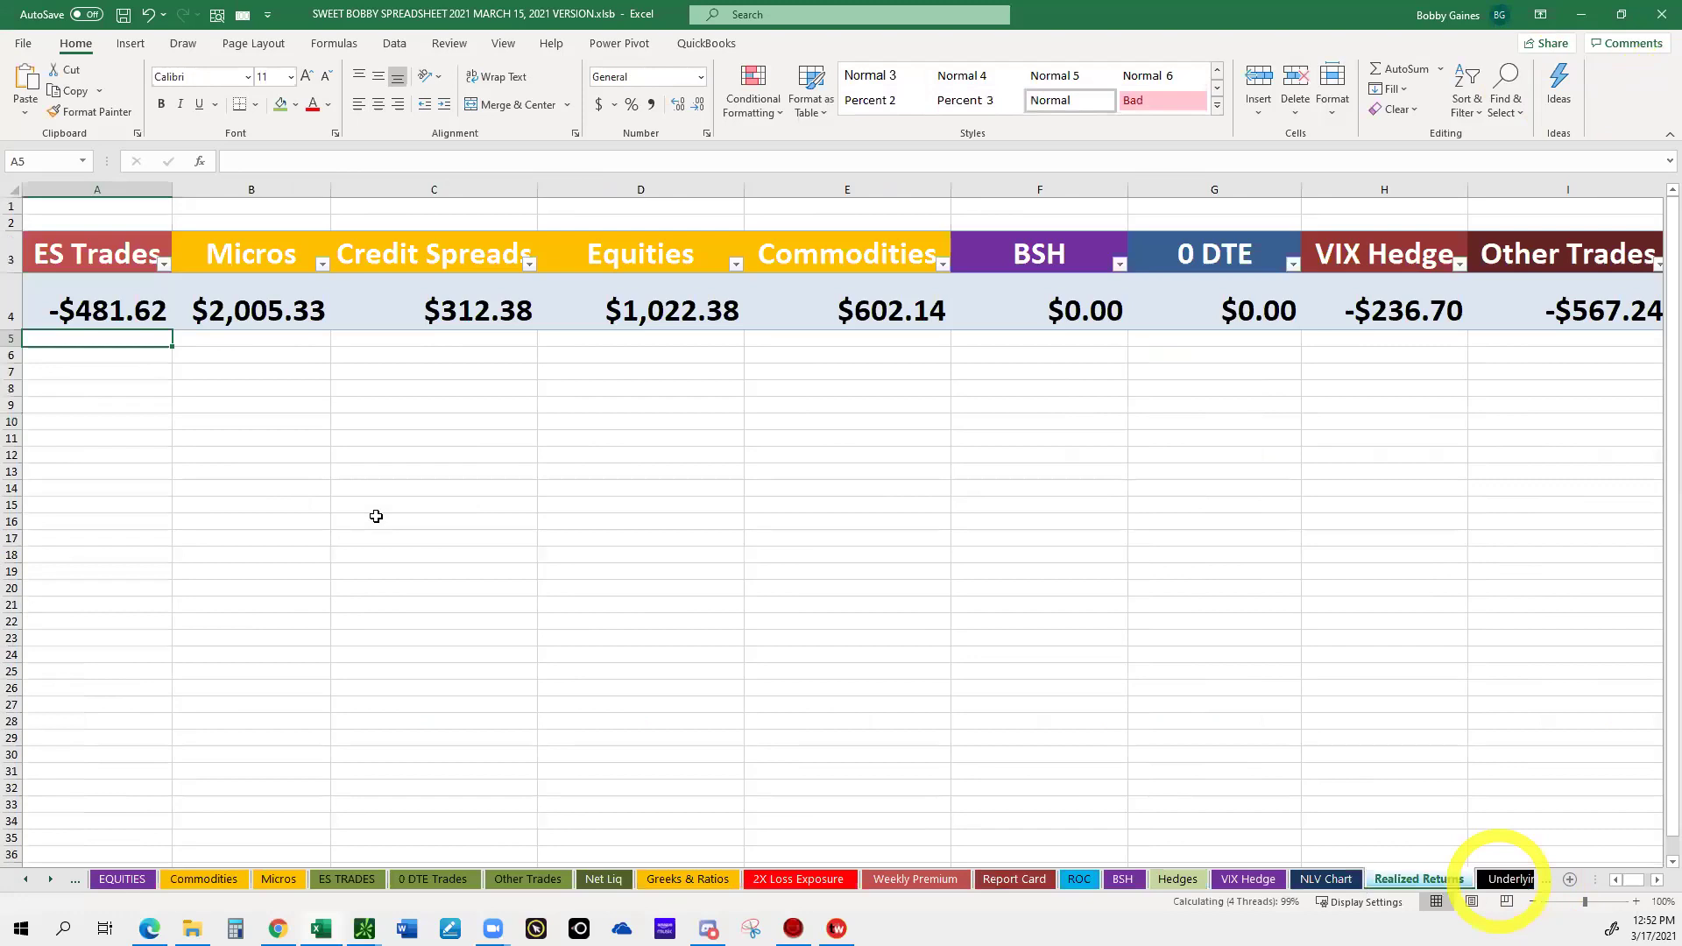
pyautogui.click(1509, 879)
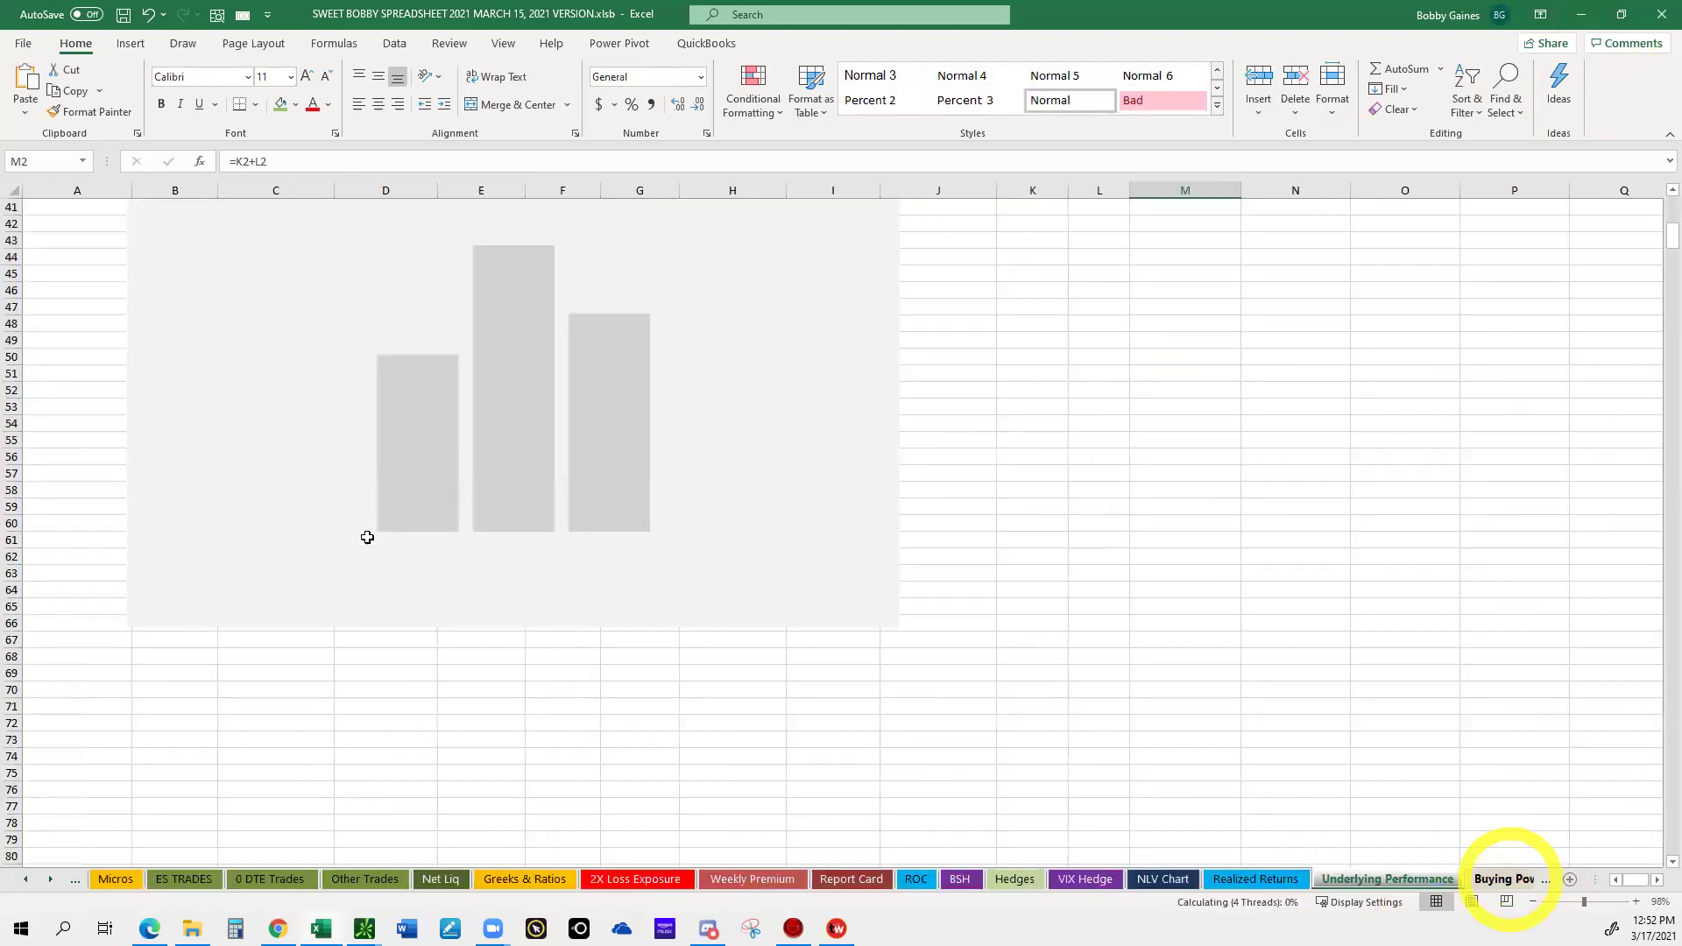
pyautogui.click(1509, 880)
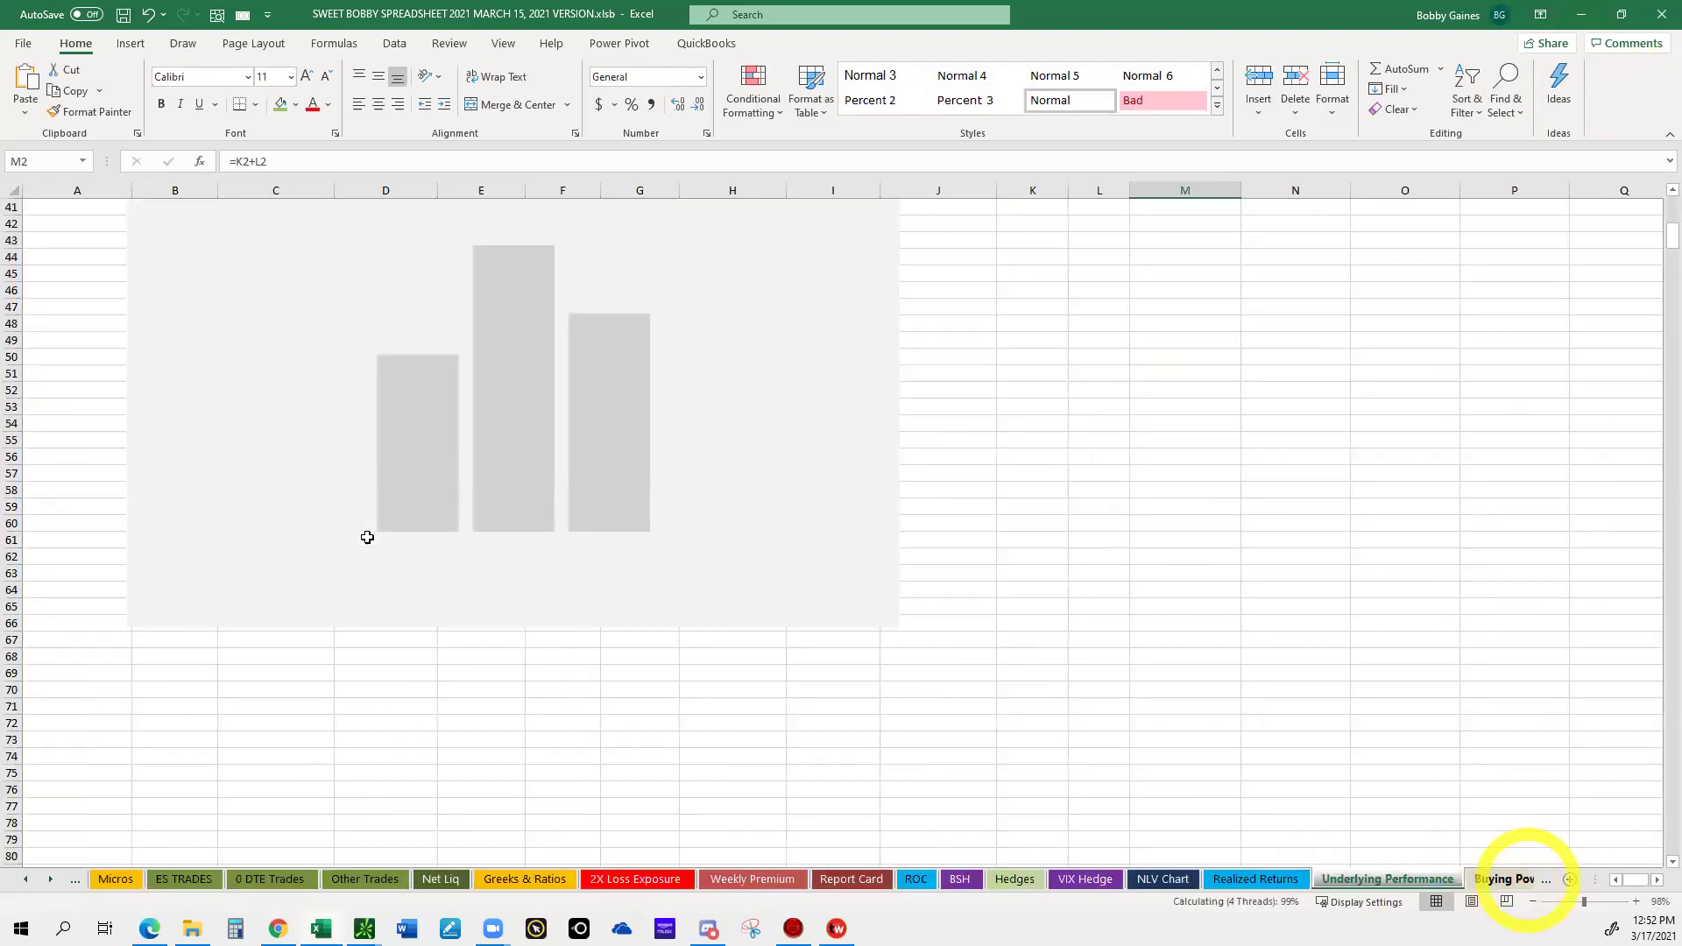
pyautogui.click(1527, 880)
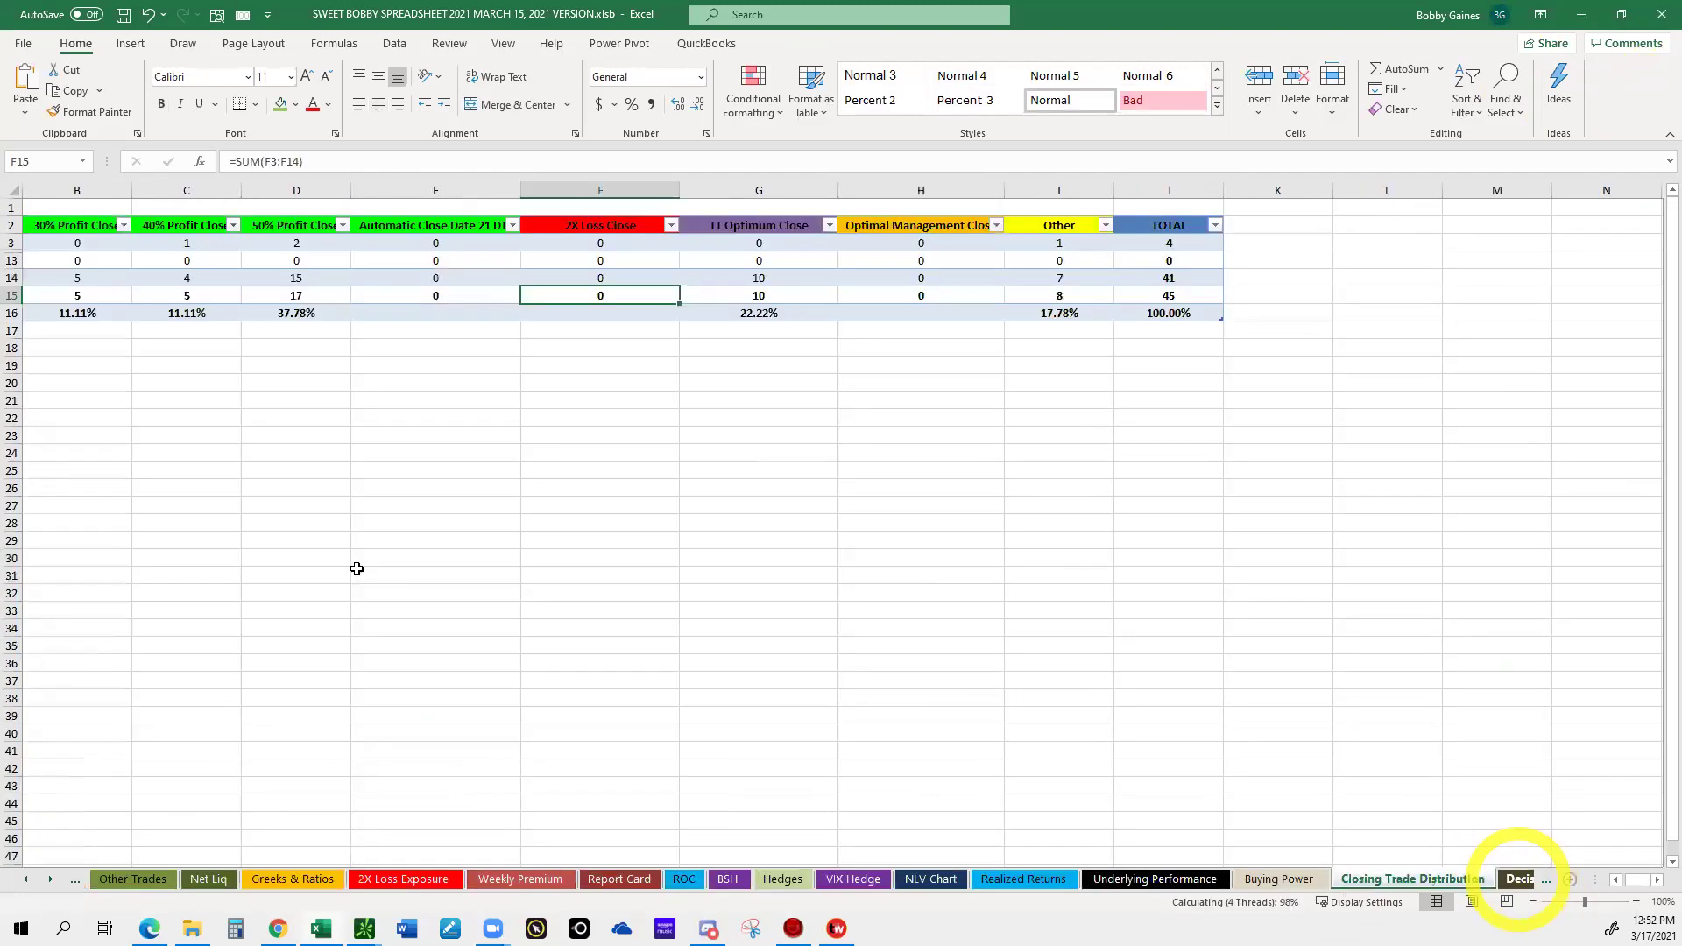
pyautogui.click(1519, 878)
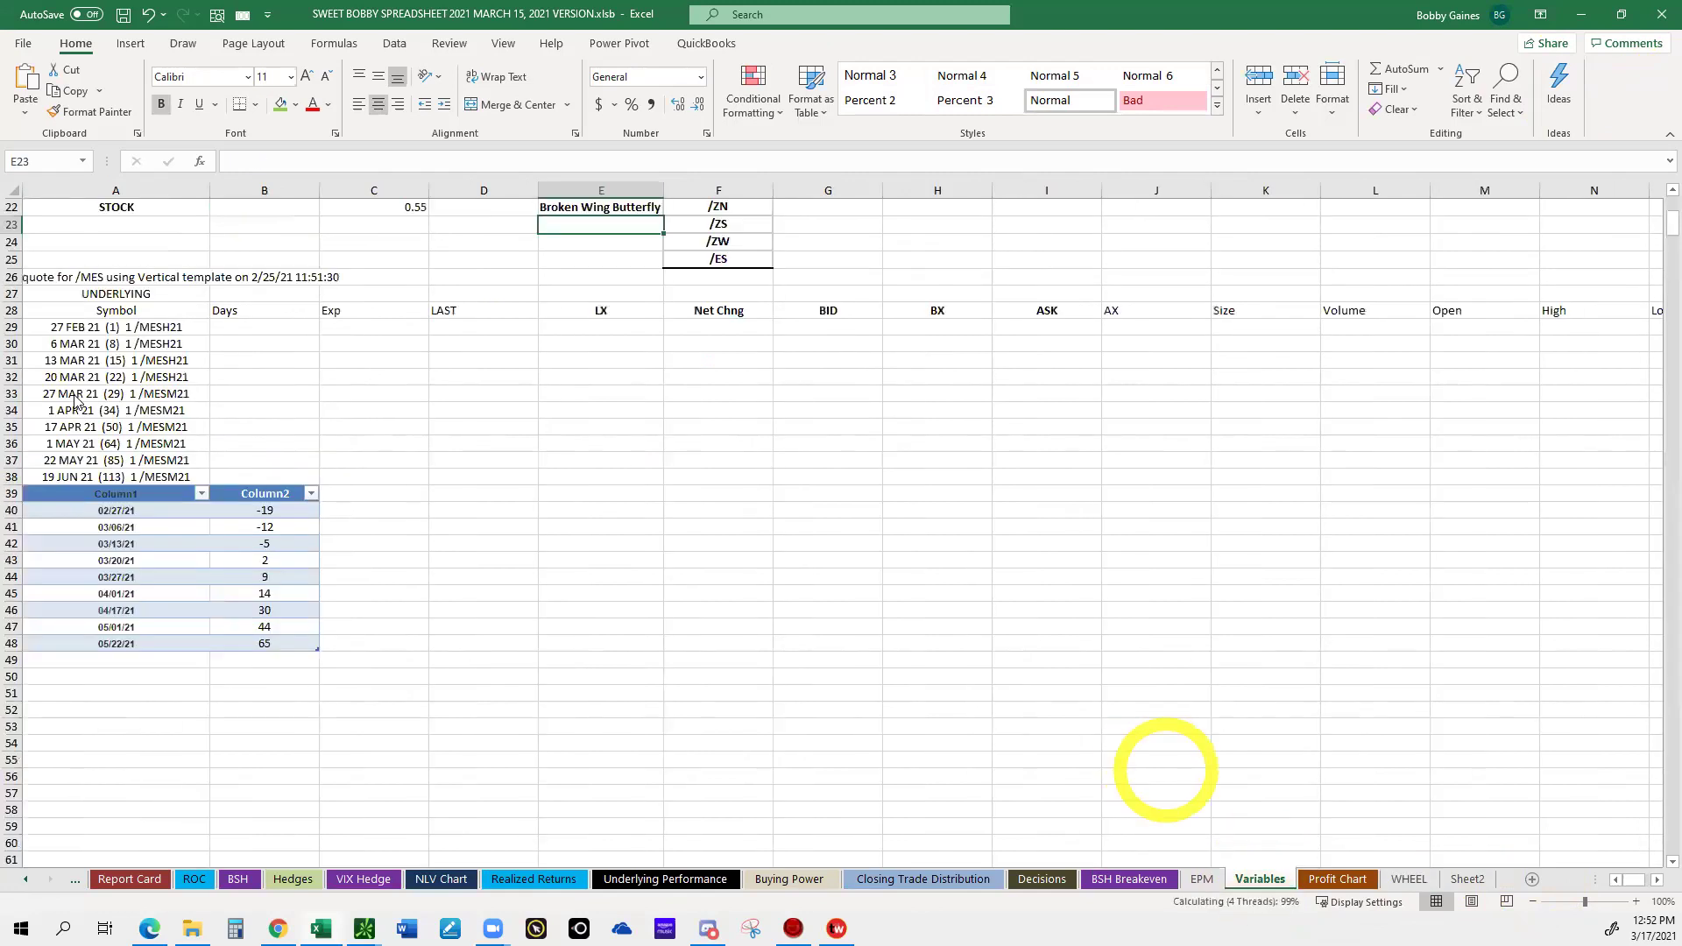
# Examine the commission rates for /ES, SPX, /MES, VIX and STOCK on the Variables sheet.
pyautogui.scroll(1, 1166, 770)
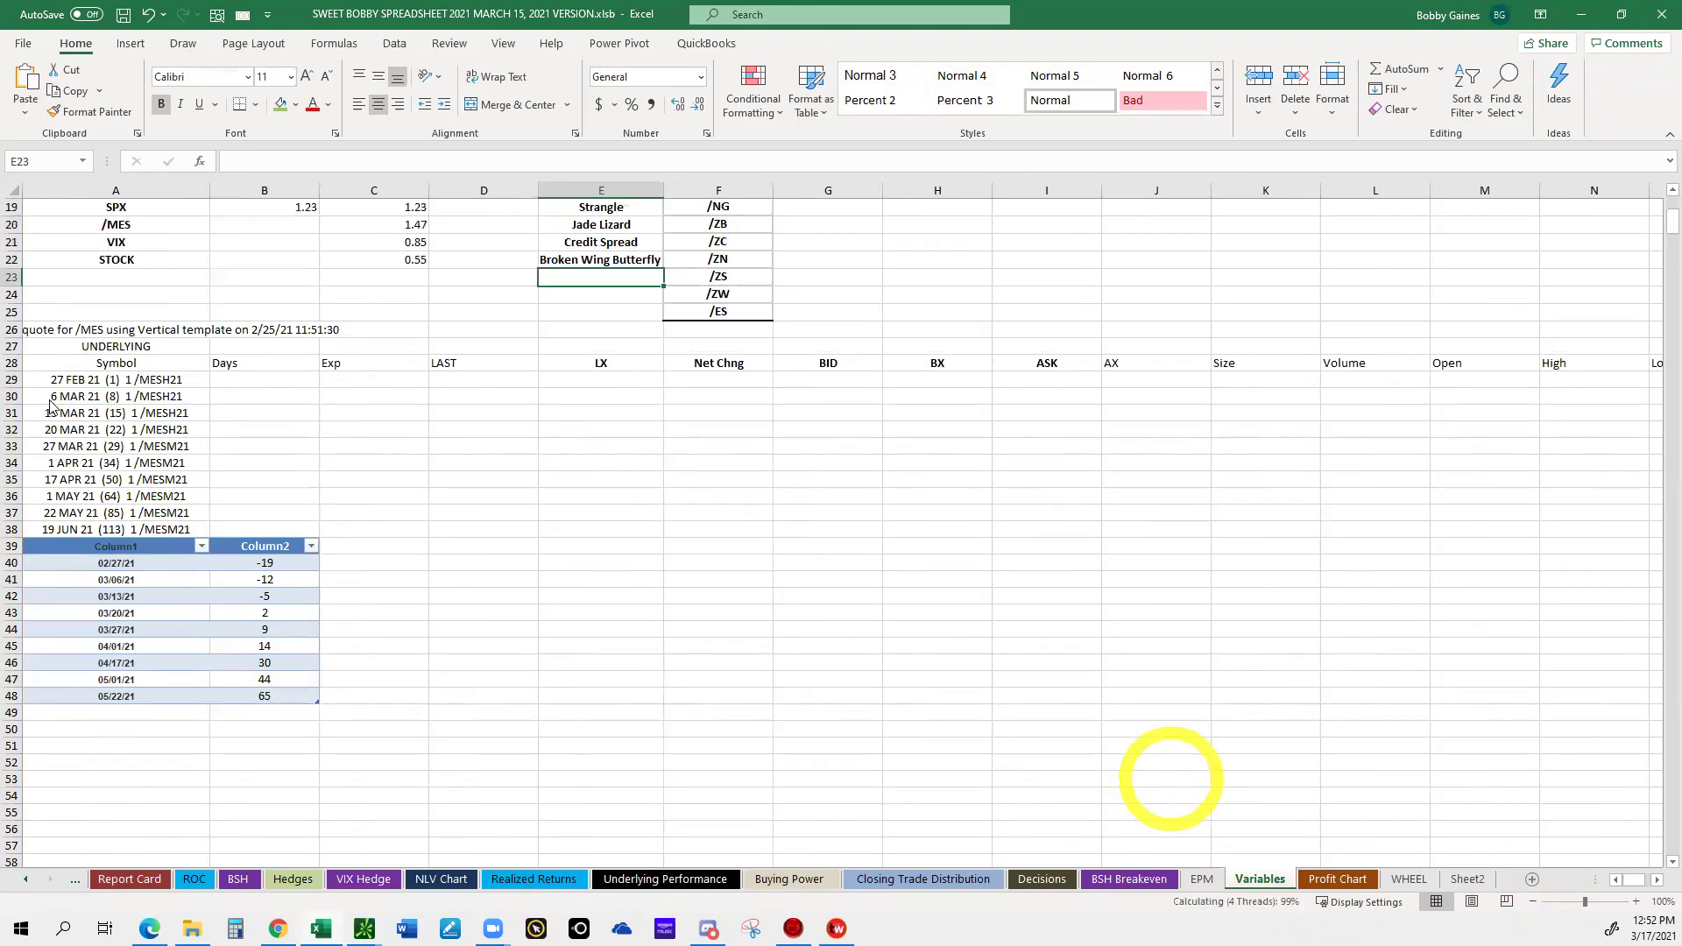
pyautogui.scroll(3, 1171, 778)
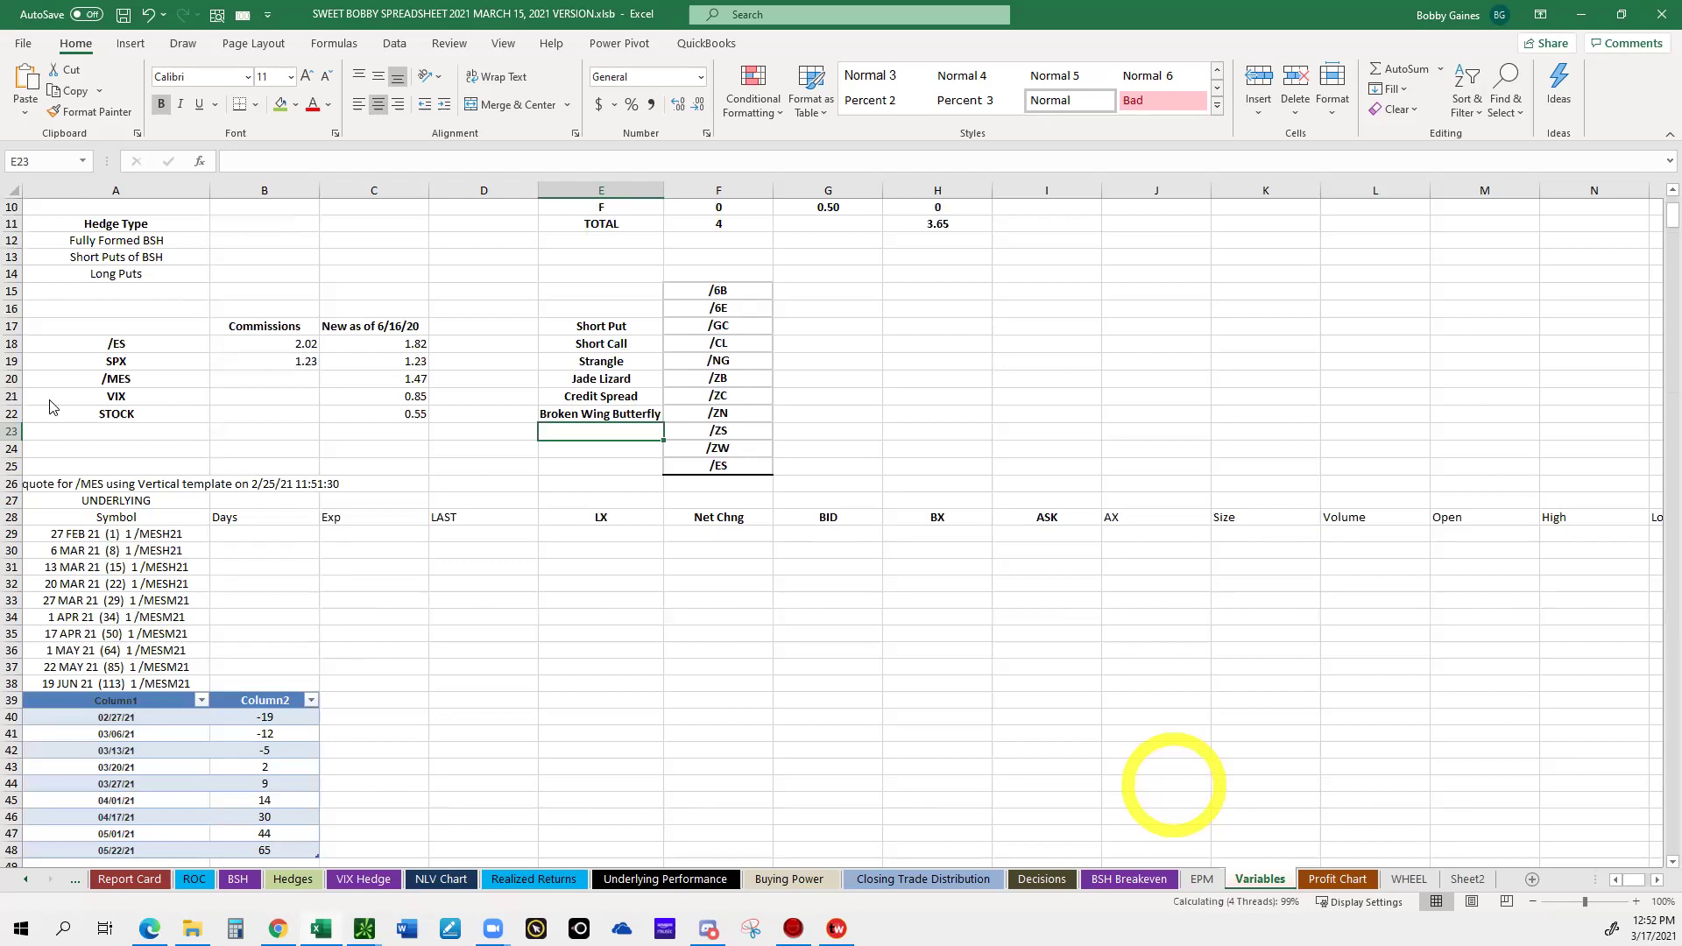
pyautogui.scroll(2, 50, 406)
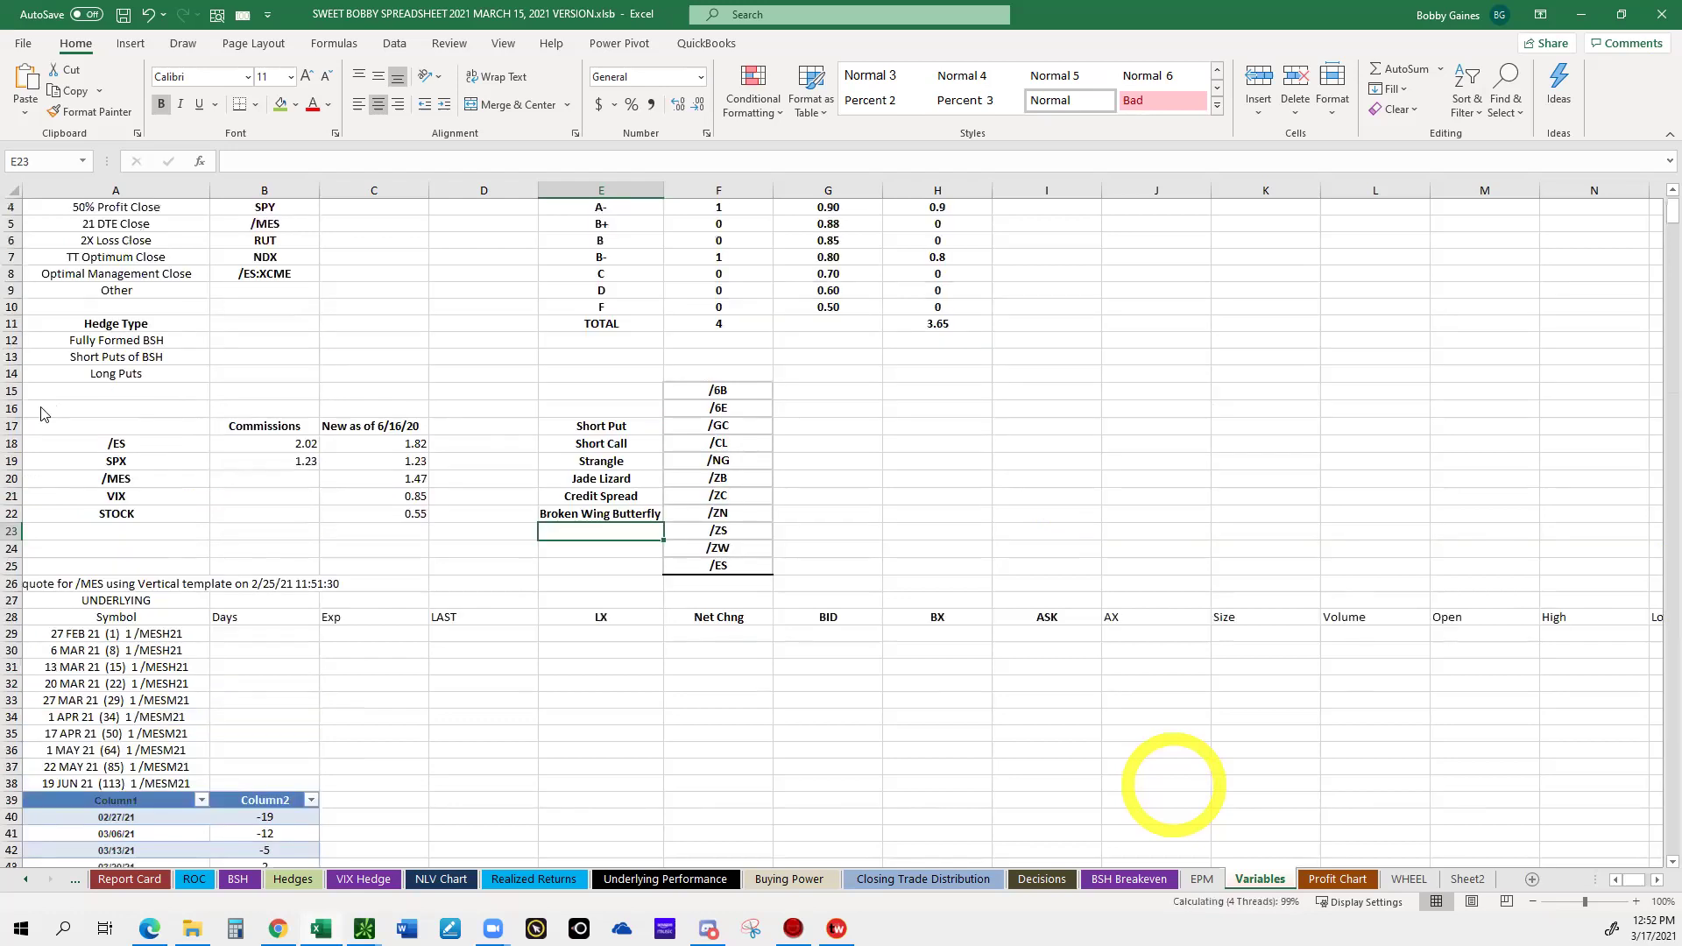
pyautogui.scroll(1, 40, 414)
pyautogui.click(332, 484)
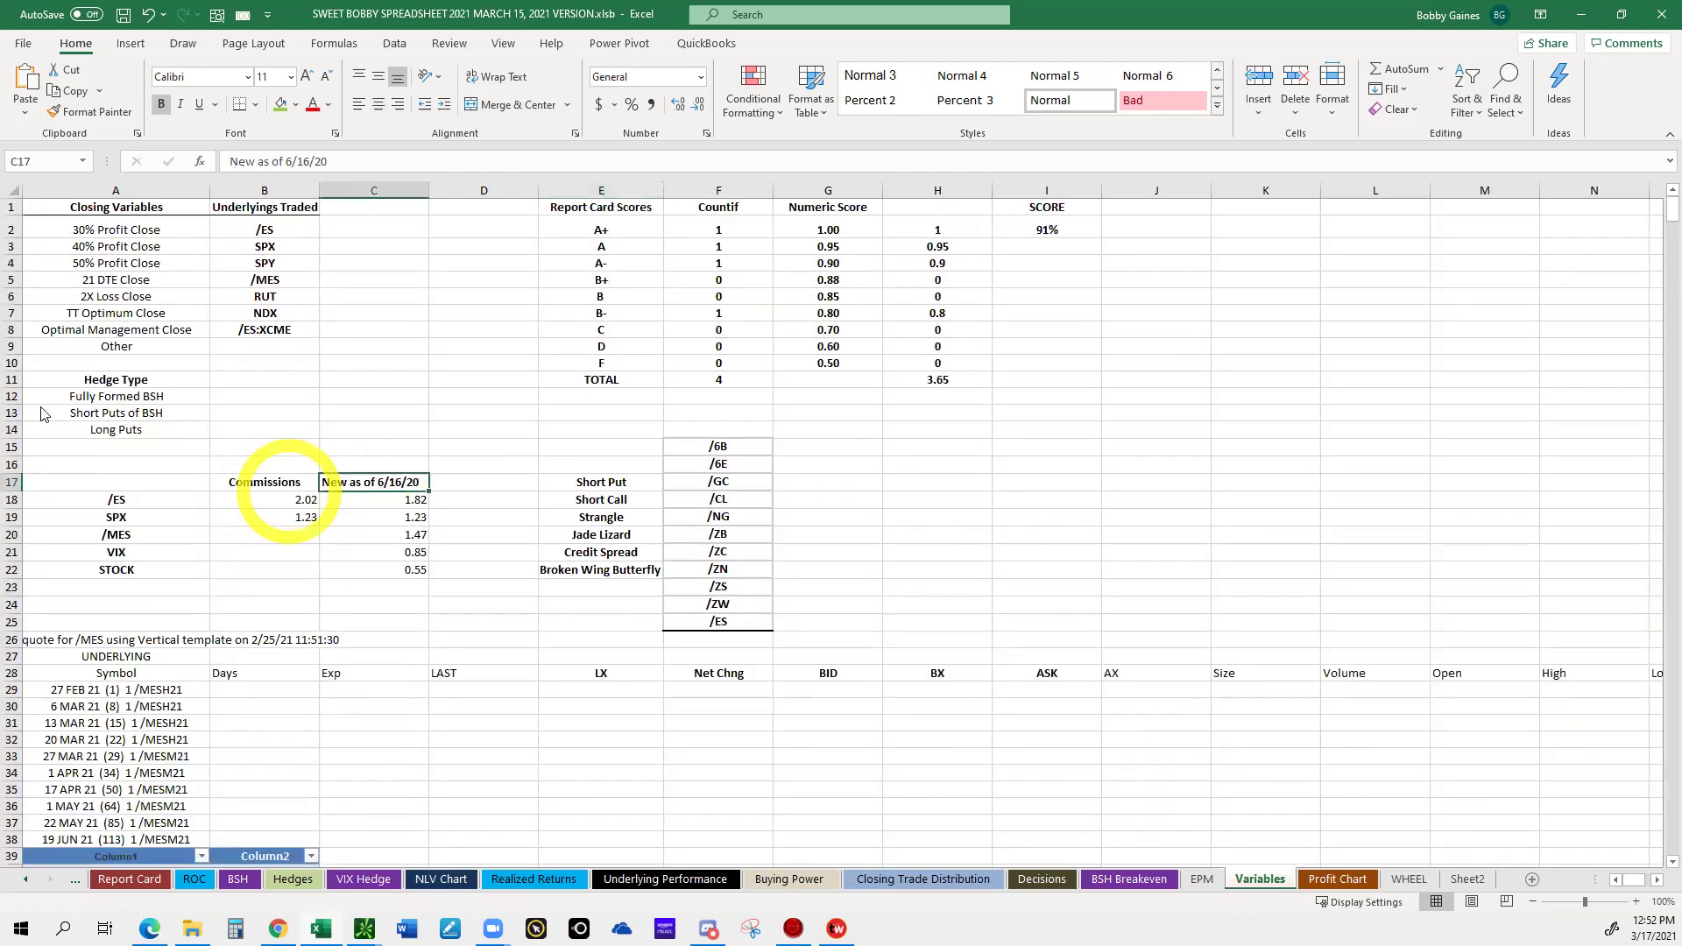
pyautogui.click(384, 503)
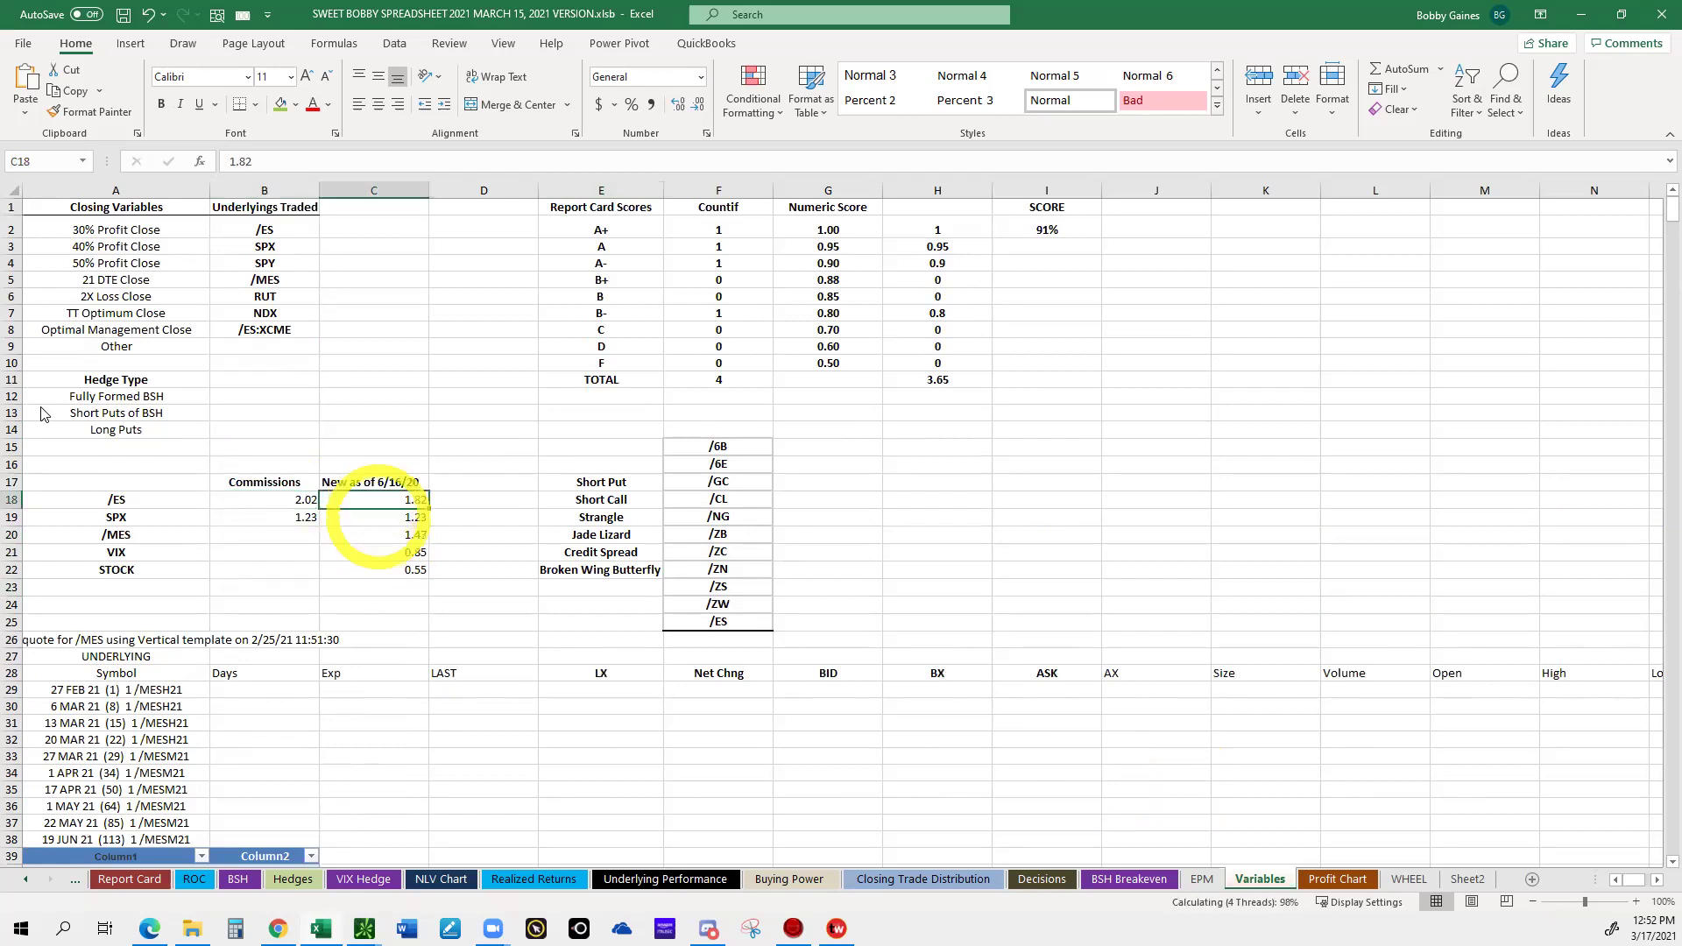
pyautogui.click(378, 517)
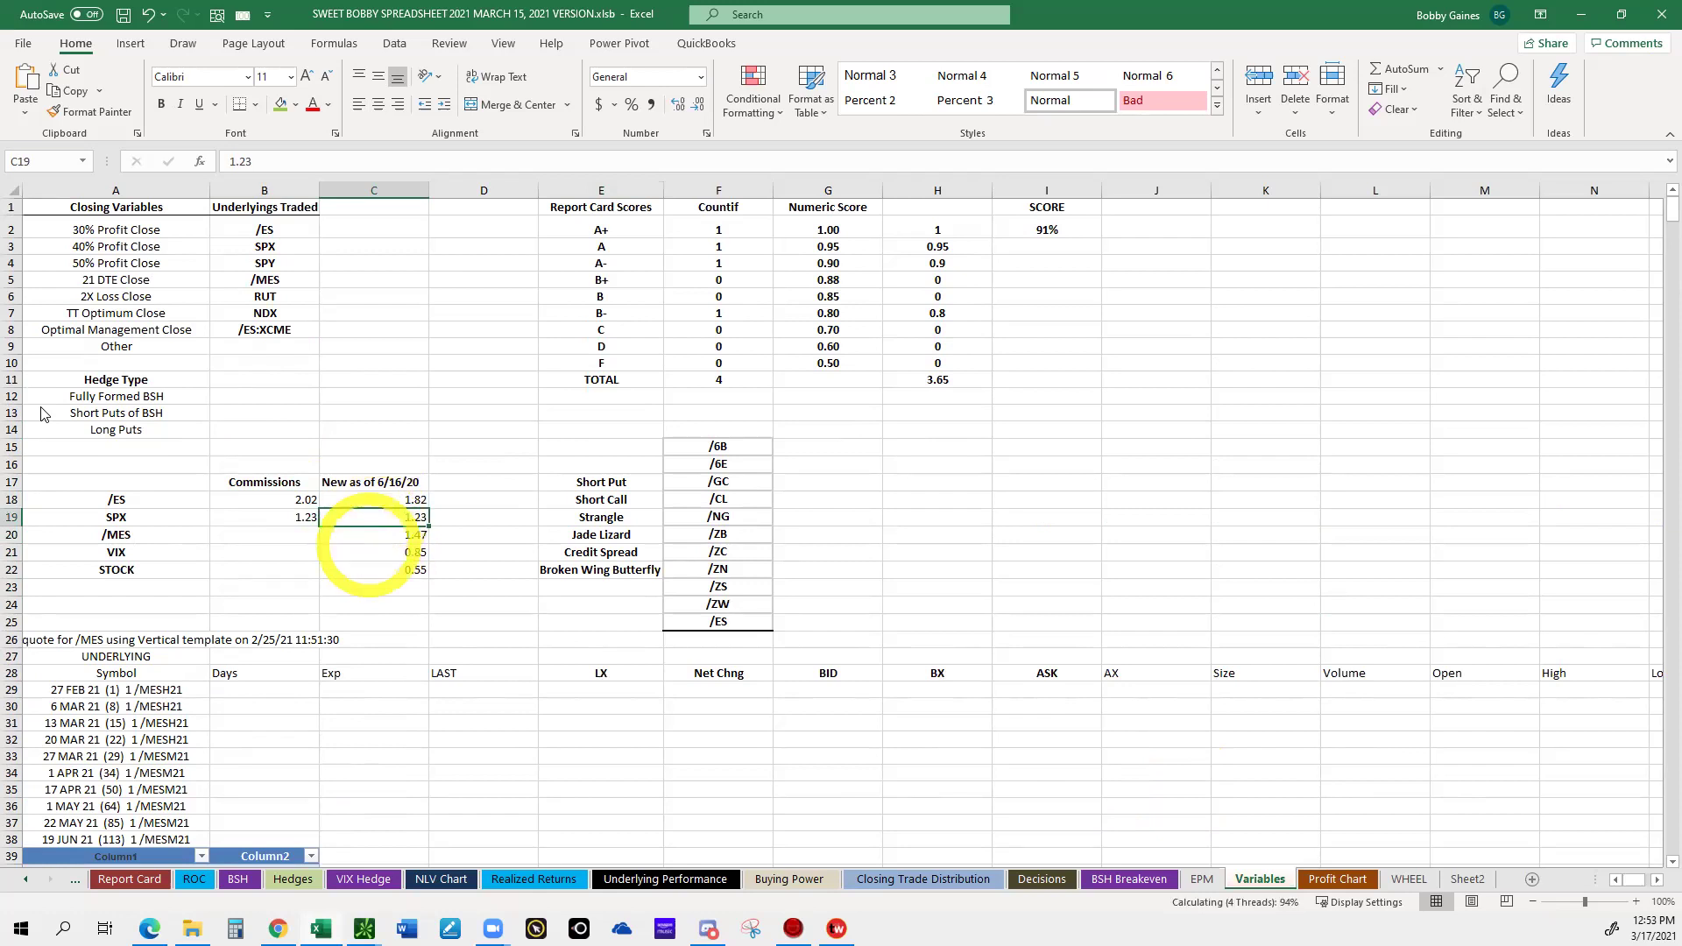
pyautogui.press('Down')
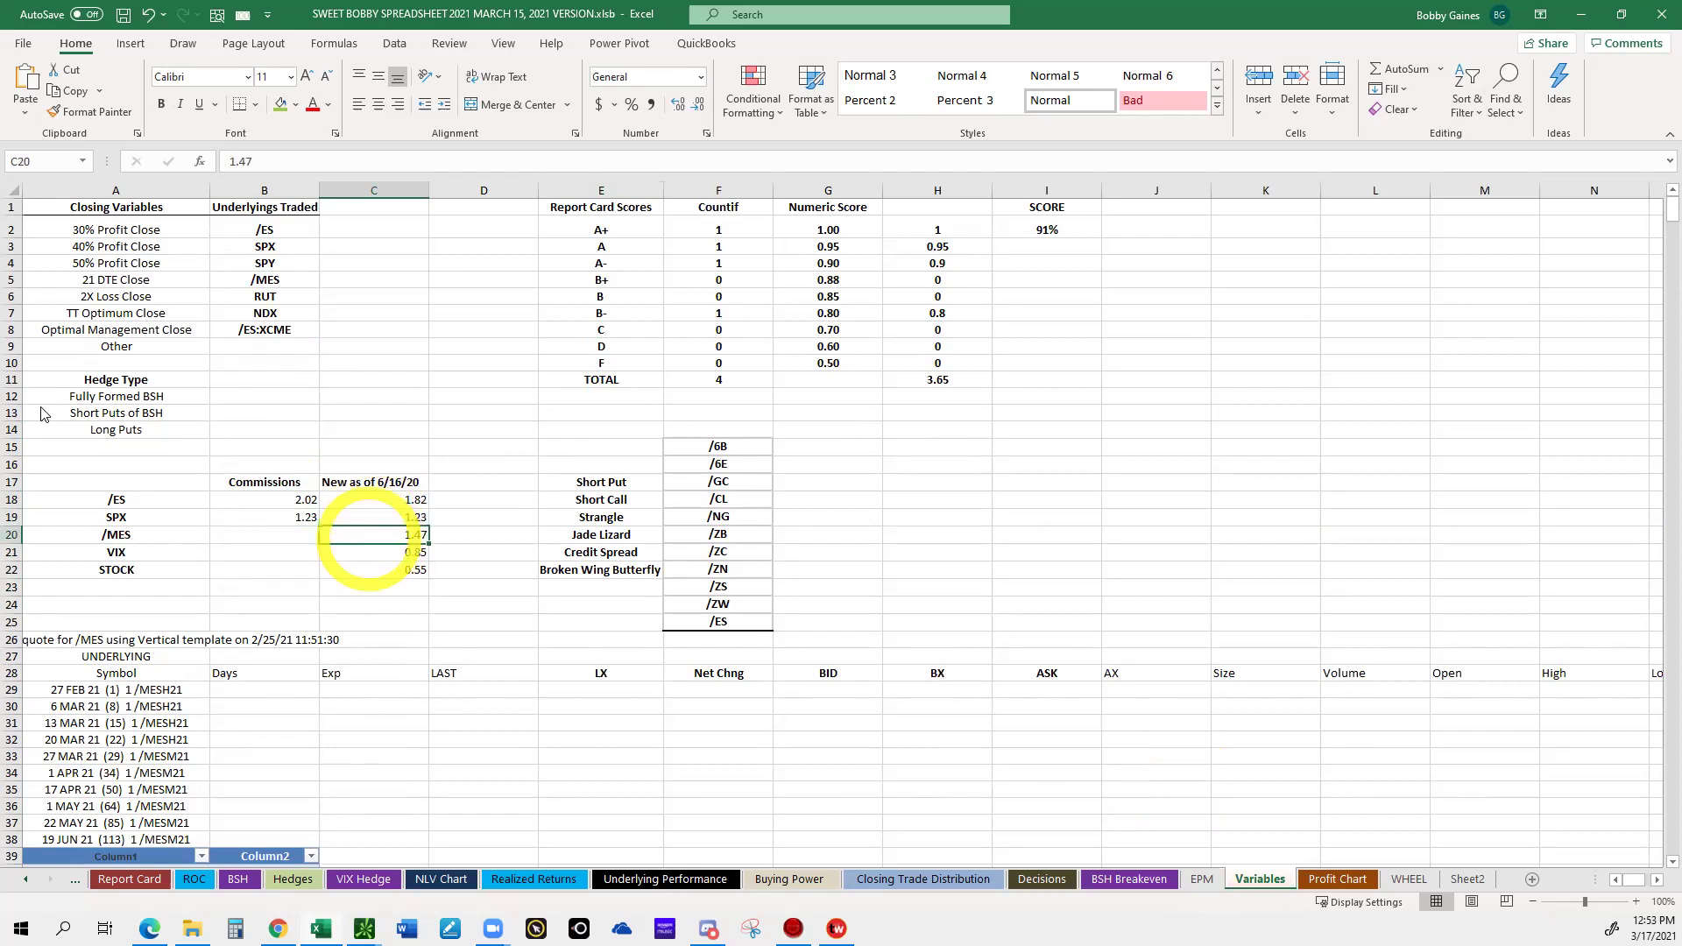
pyautogui.press('Down')
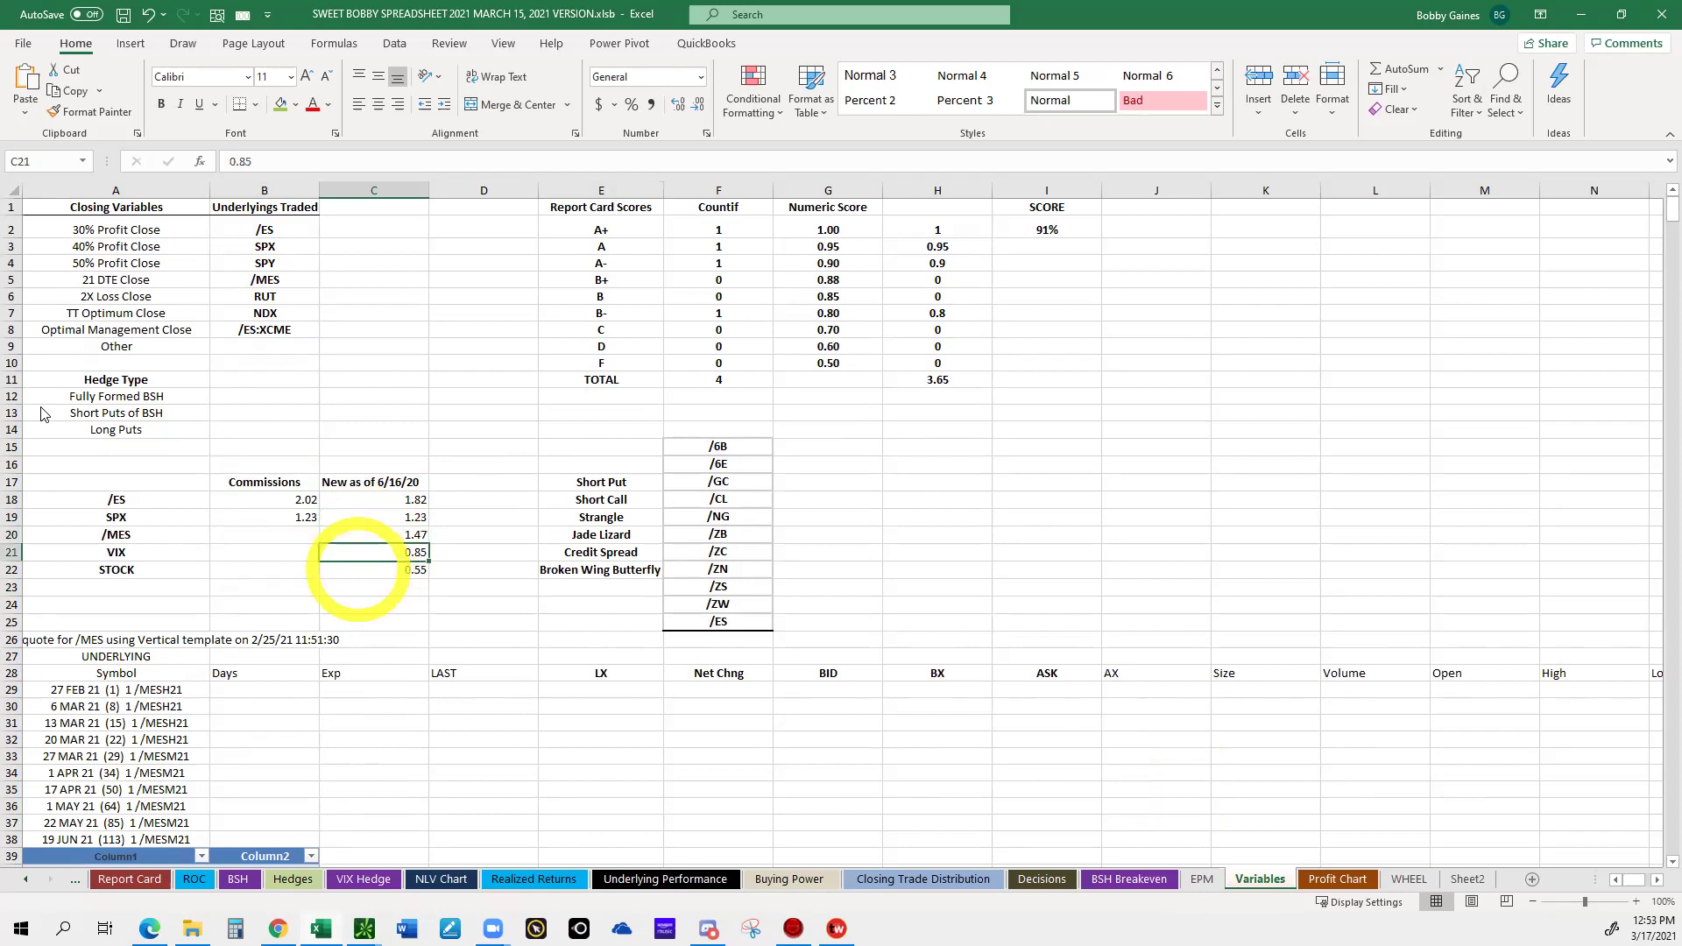
pyautogui.press('Down')
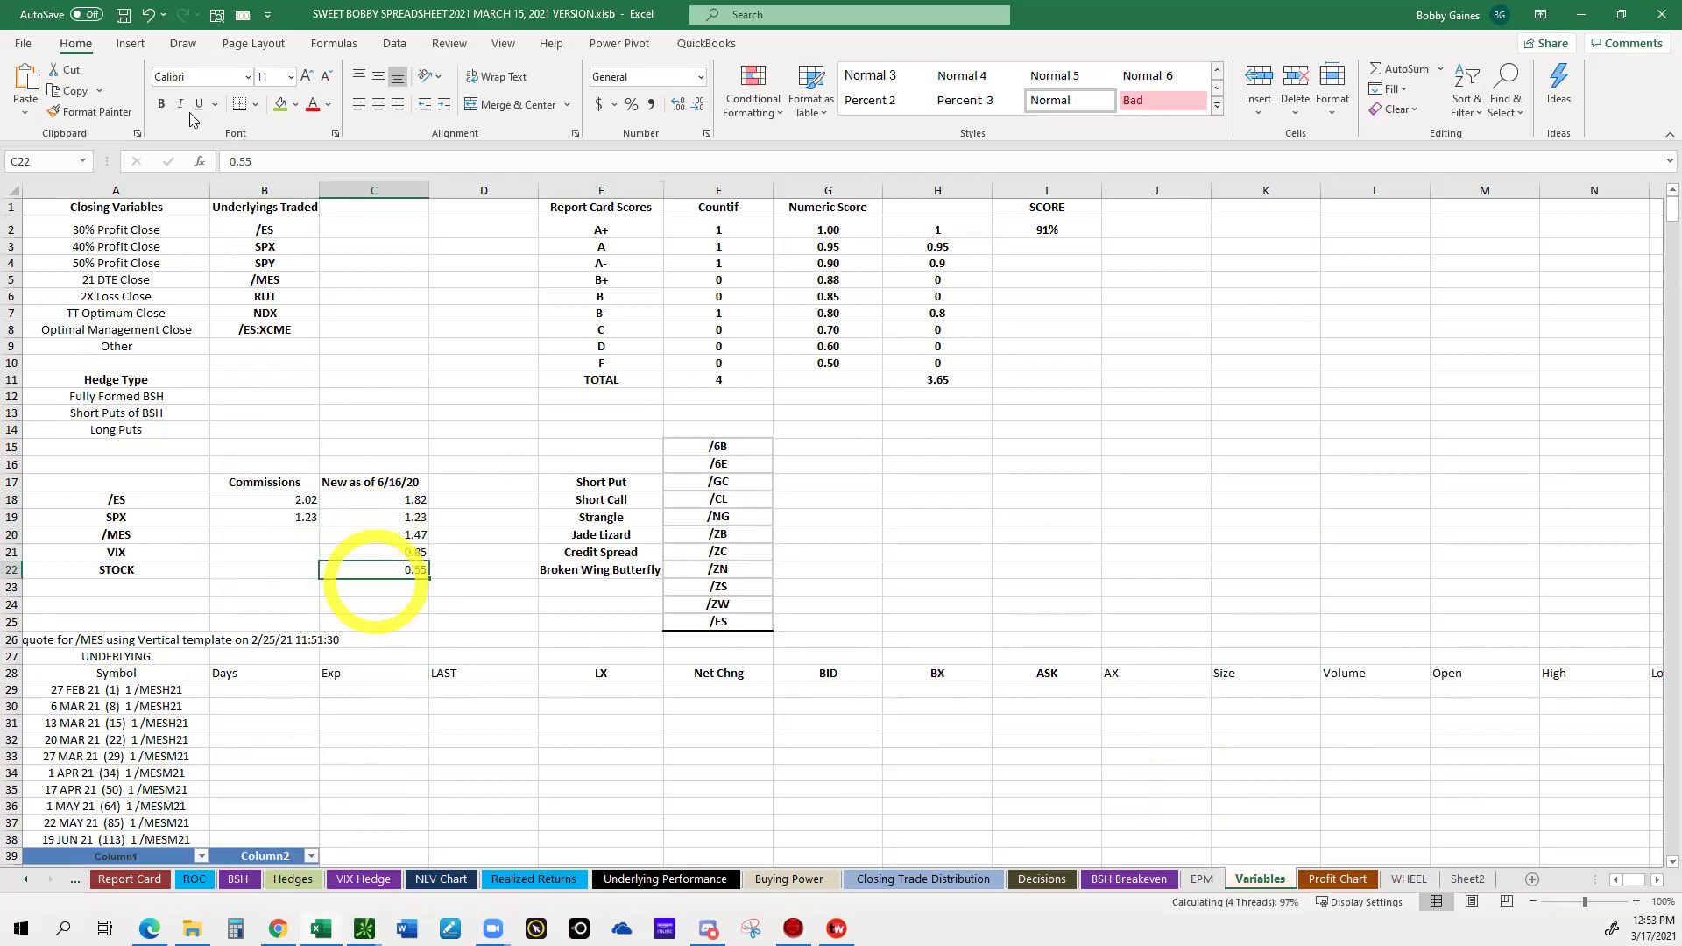
pyautogui.press('Up')
pyautogui.press('Up')
pyautogui.press('Up')
pyautogui.press('Up')
pyautogui.press('Up')
pyautogui.press('Up')
pyautogui.press('Up')
pyautogui.press('Up')
pyautogui.press('Up')
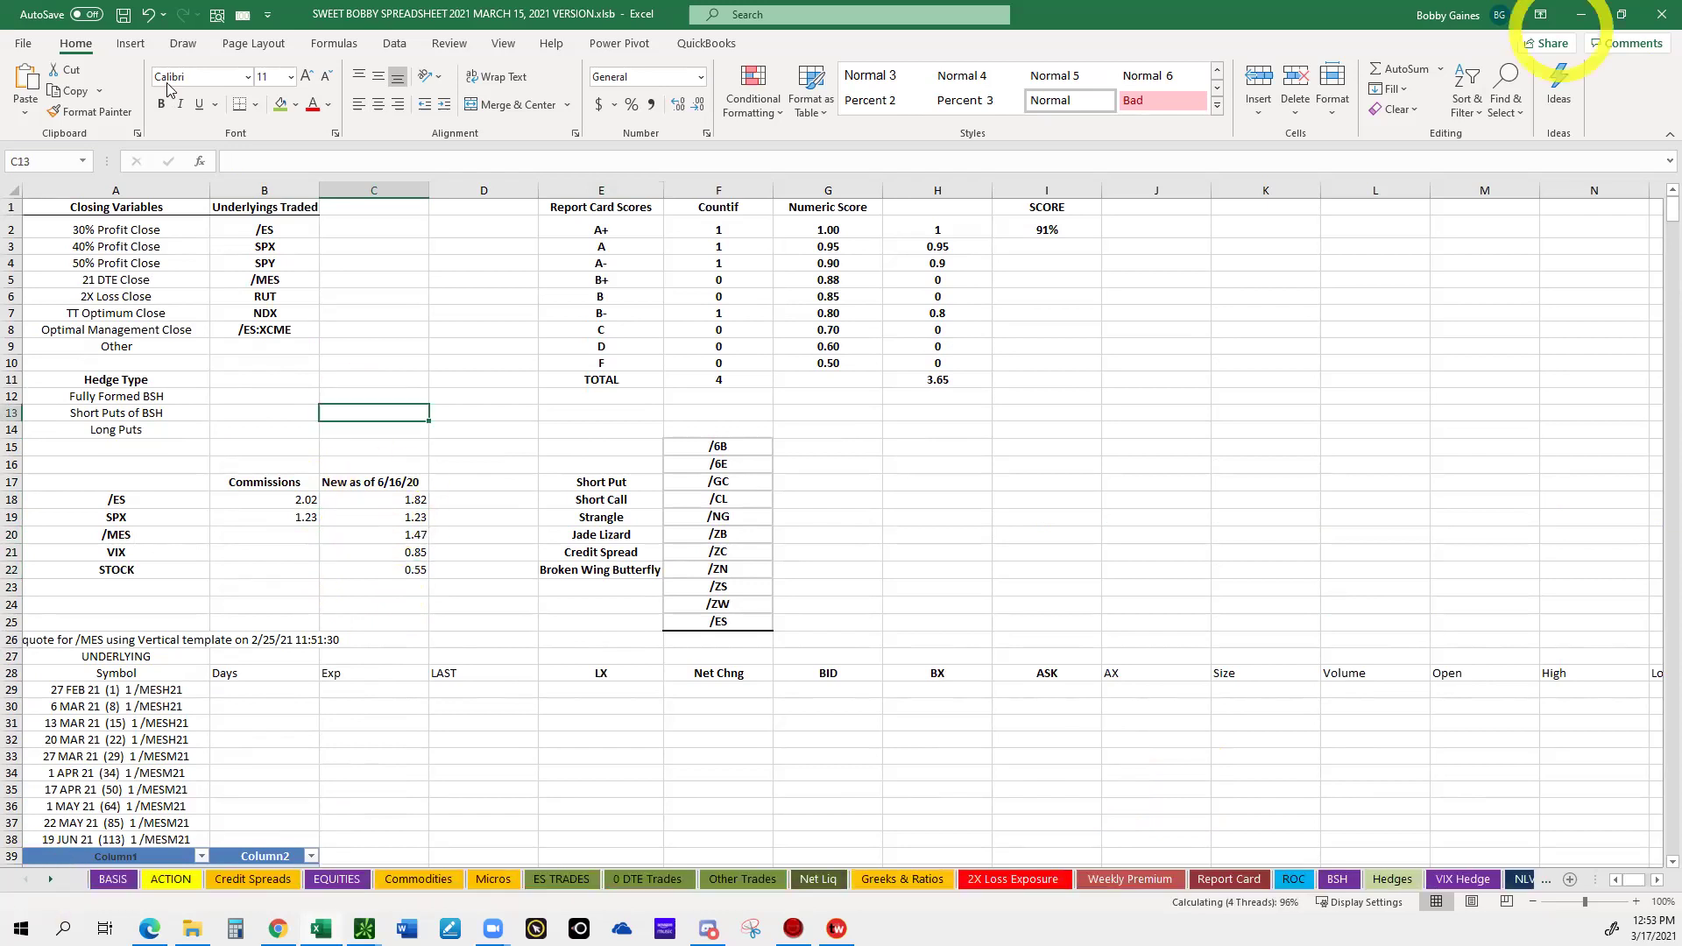
# Switch to thinkorswim, collapse Working Orders and expand the None position group to review the SPY beta-weighted positions.
pyautogui.click(1581, 15)
pyautogui.hotkey('alt', 'Tab')
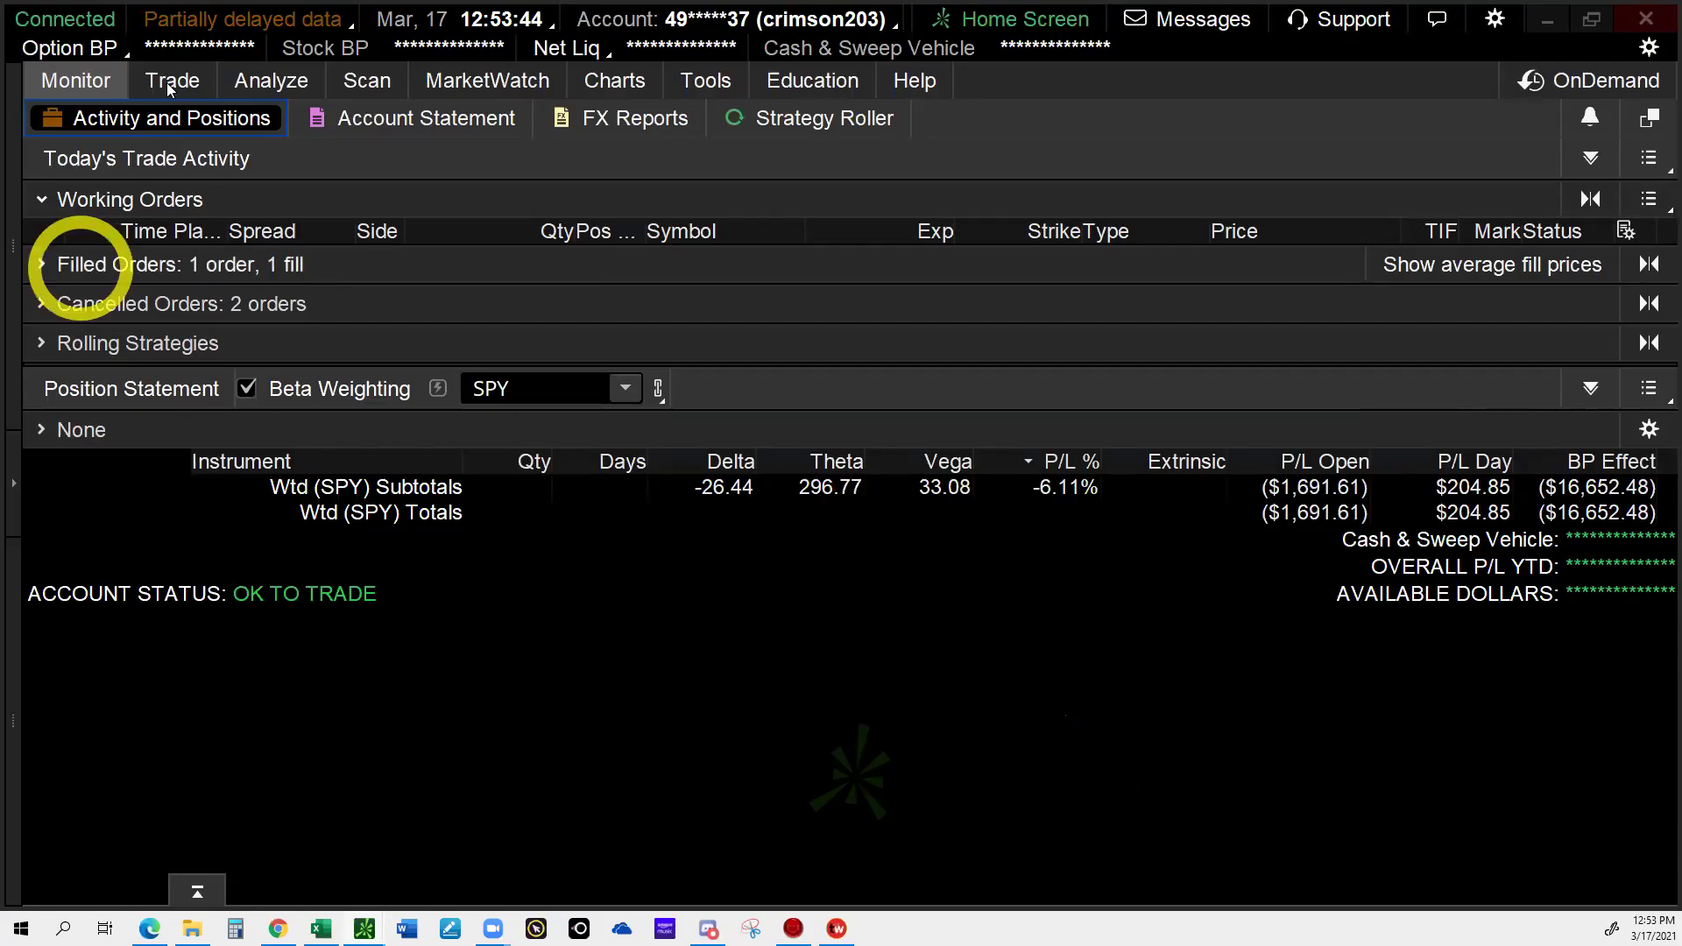
pyautogui.click(41, 200)
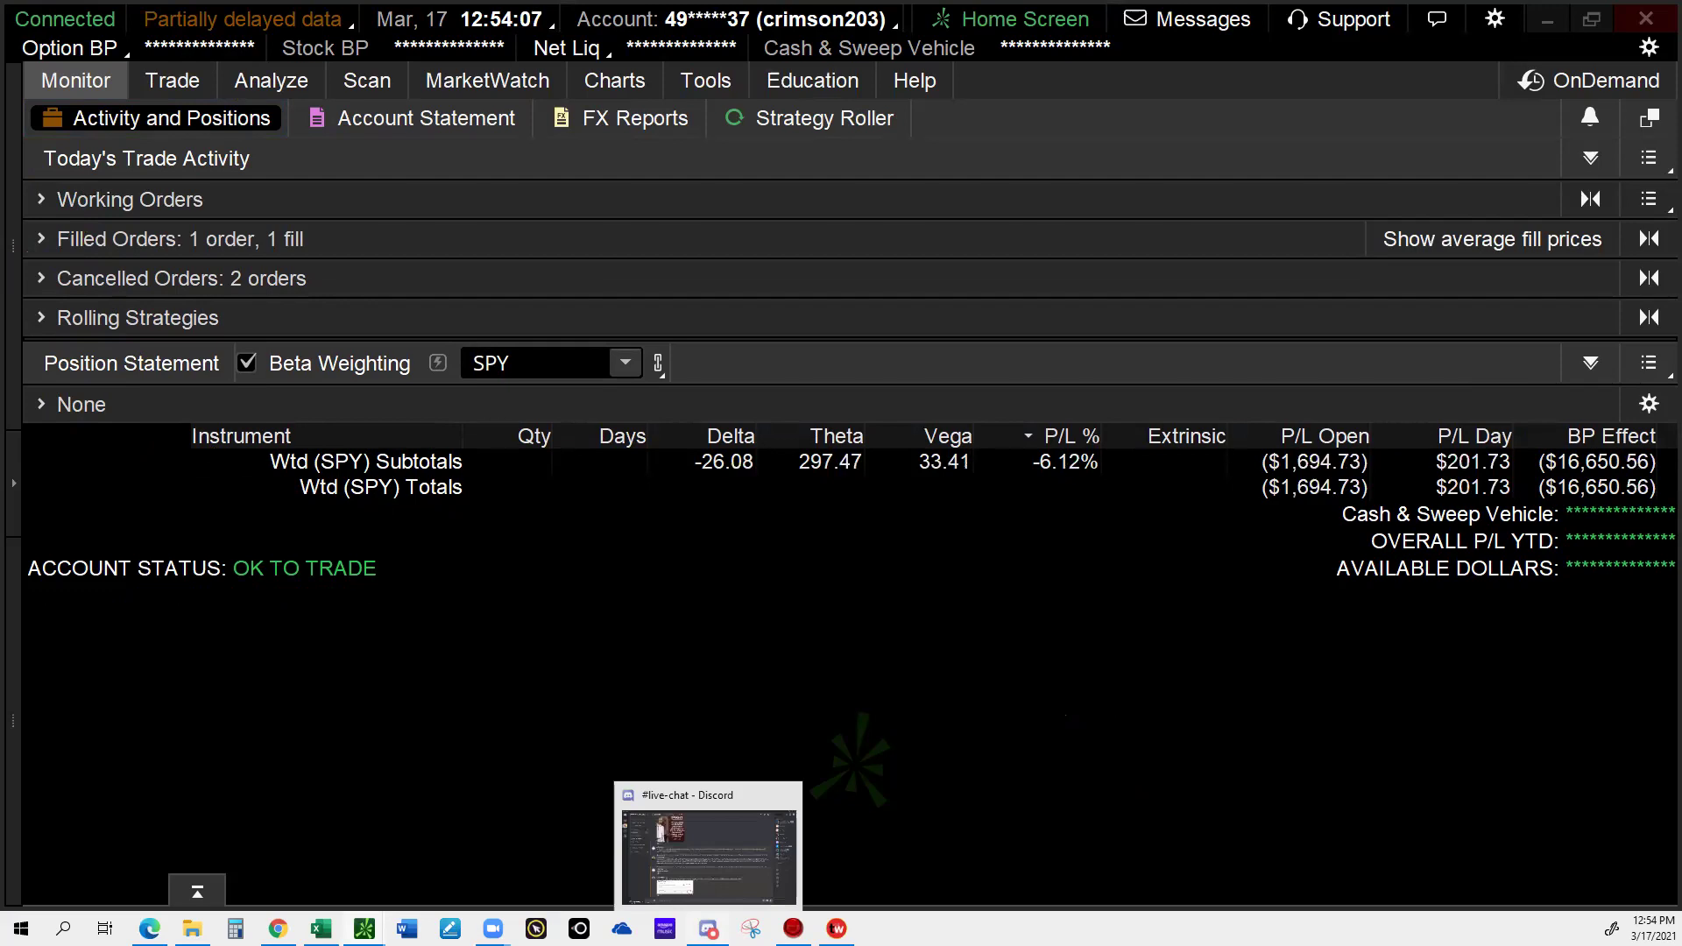
pyautogui.click(531, 466)
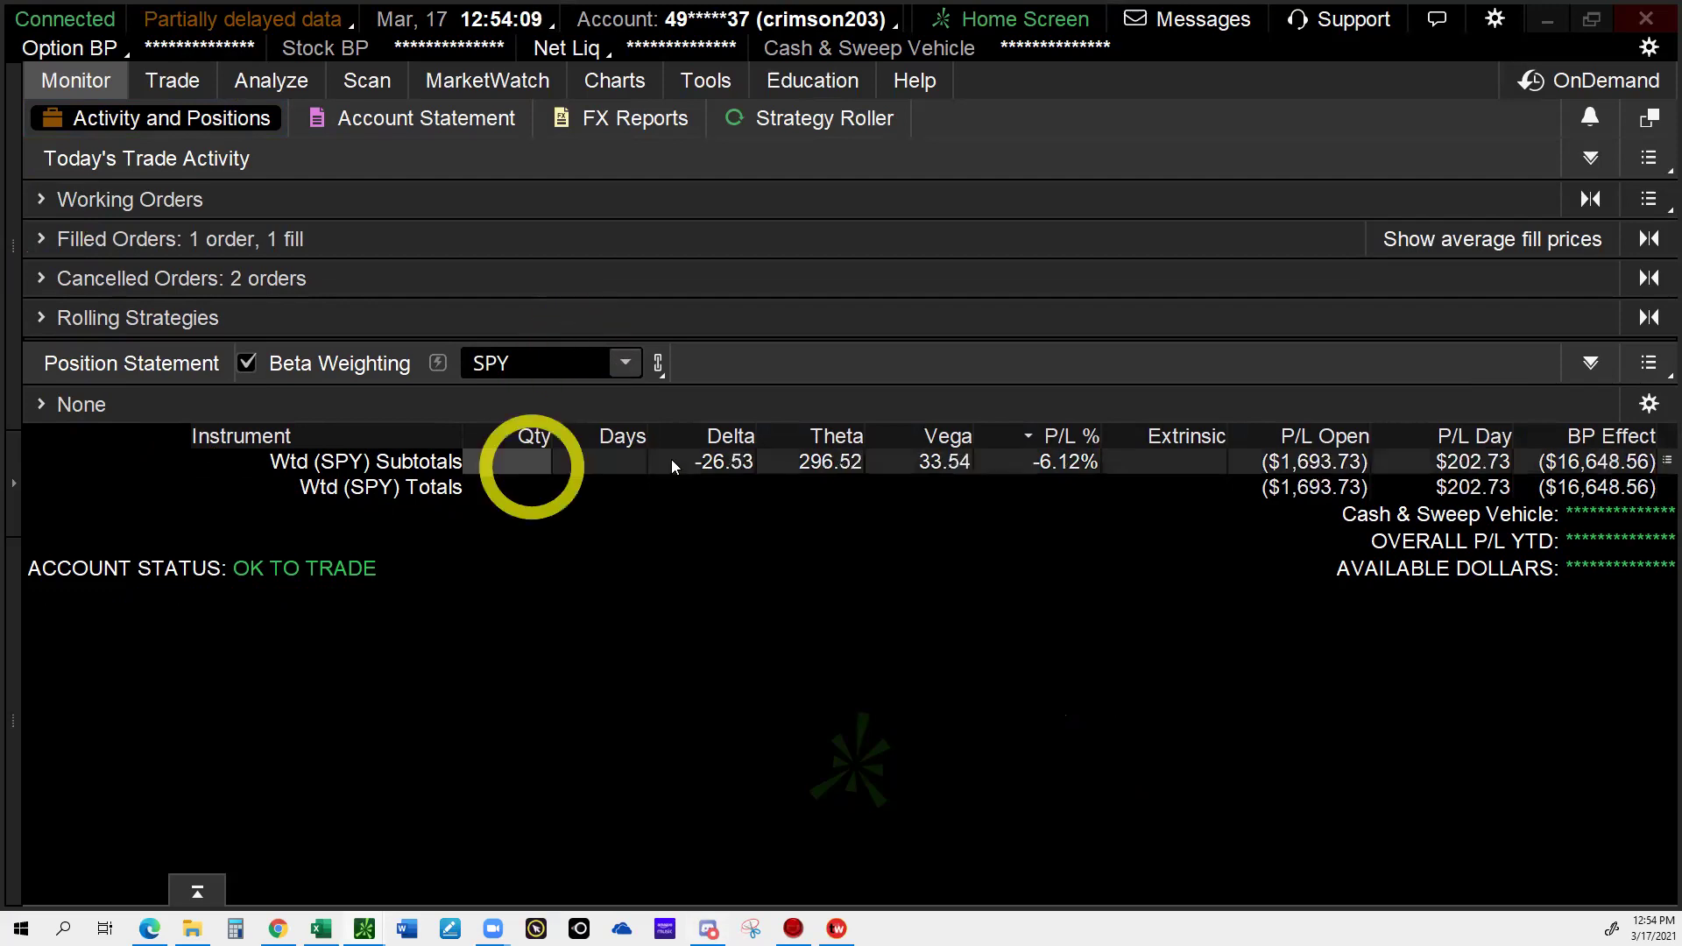
pyautogui.click(175, 80)
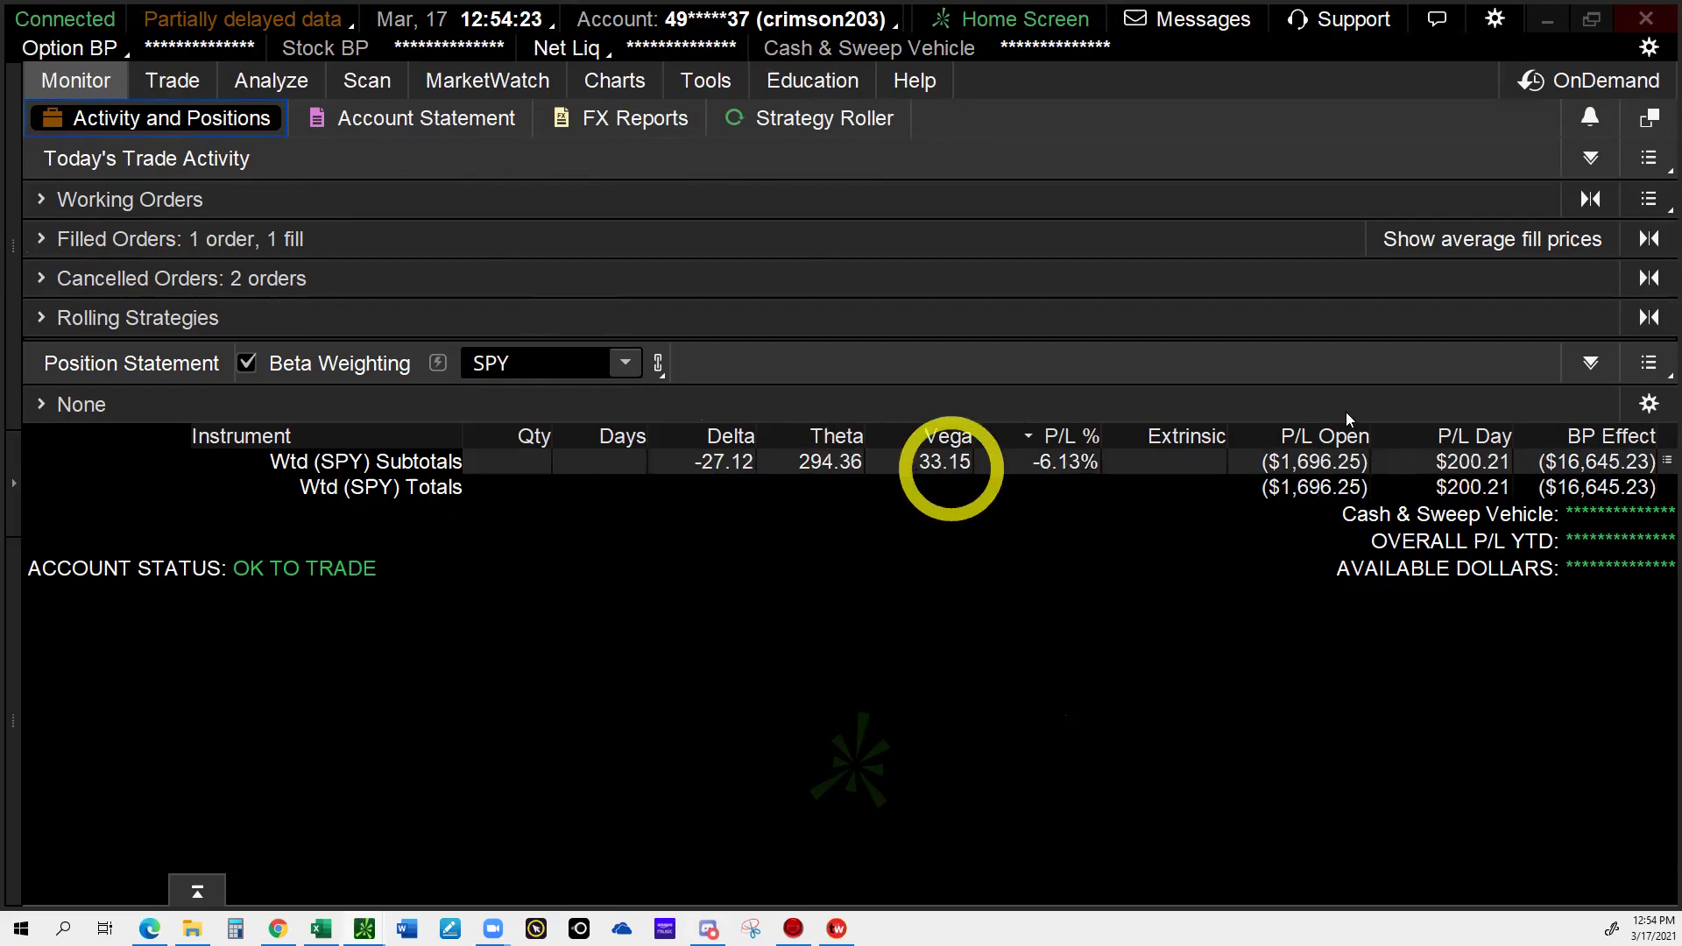
pyautogui.click(62, 410)
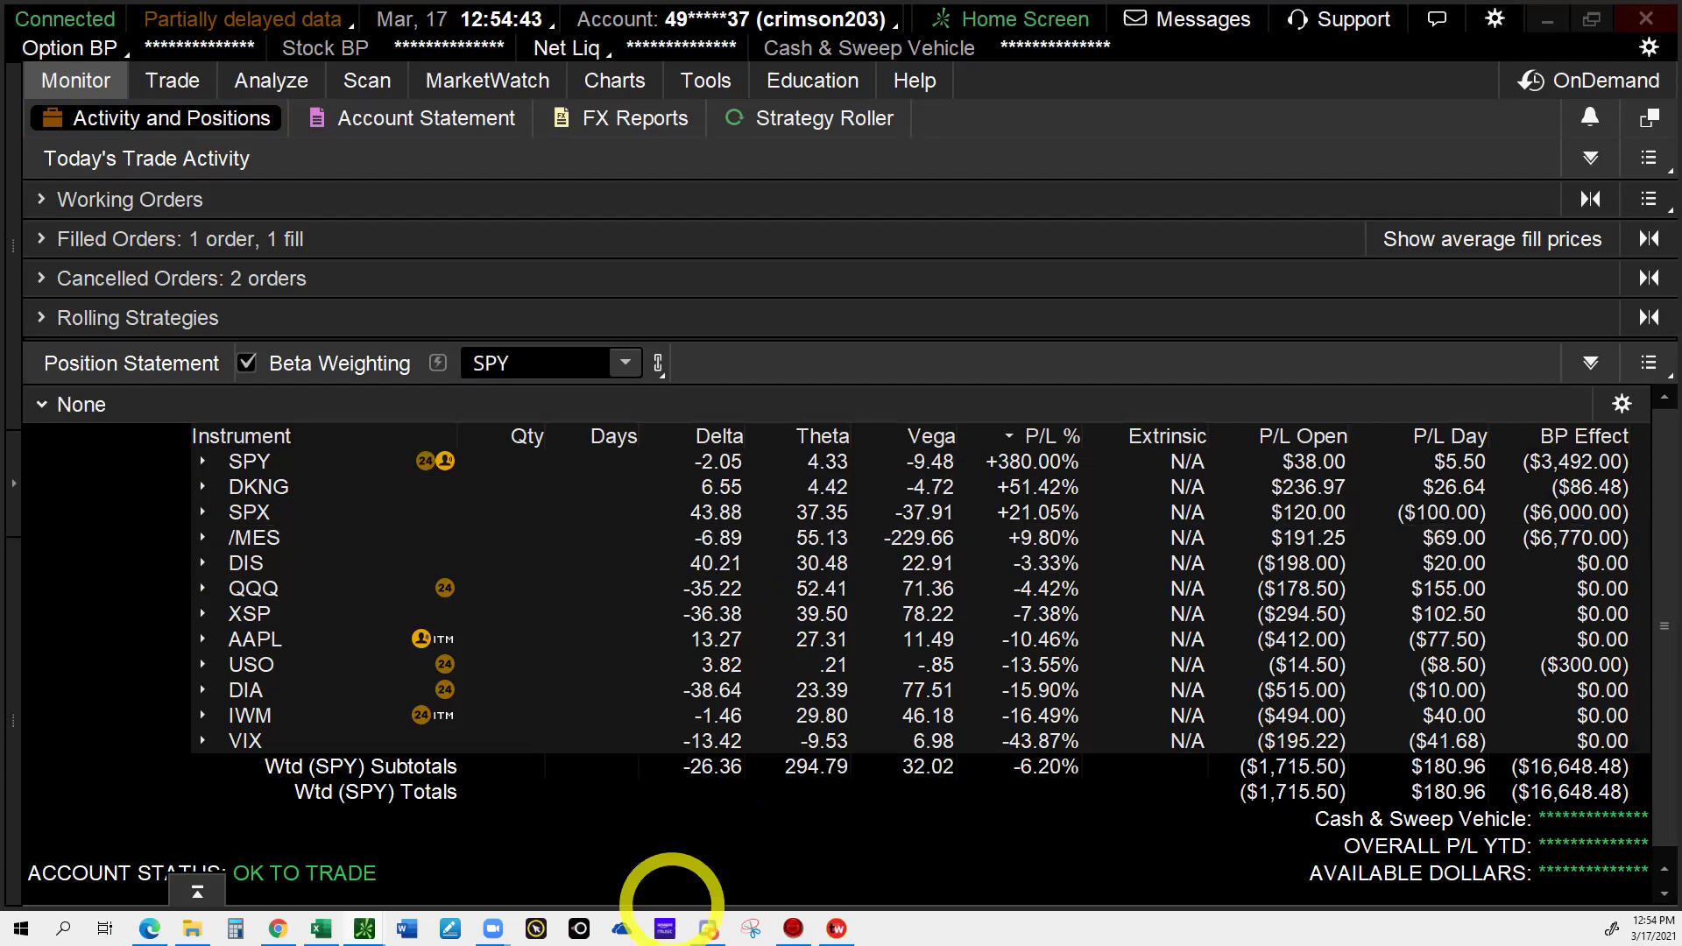
# Open the /MES option chain on the trading page and expand the 44-day APR 21 expiration.
pyautogui.click(173, 81)
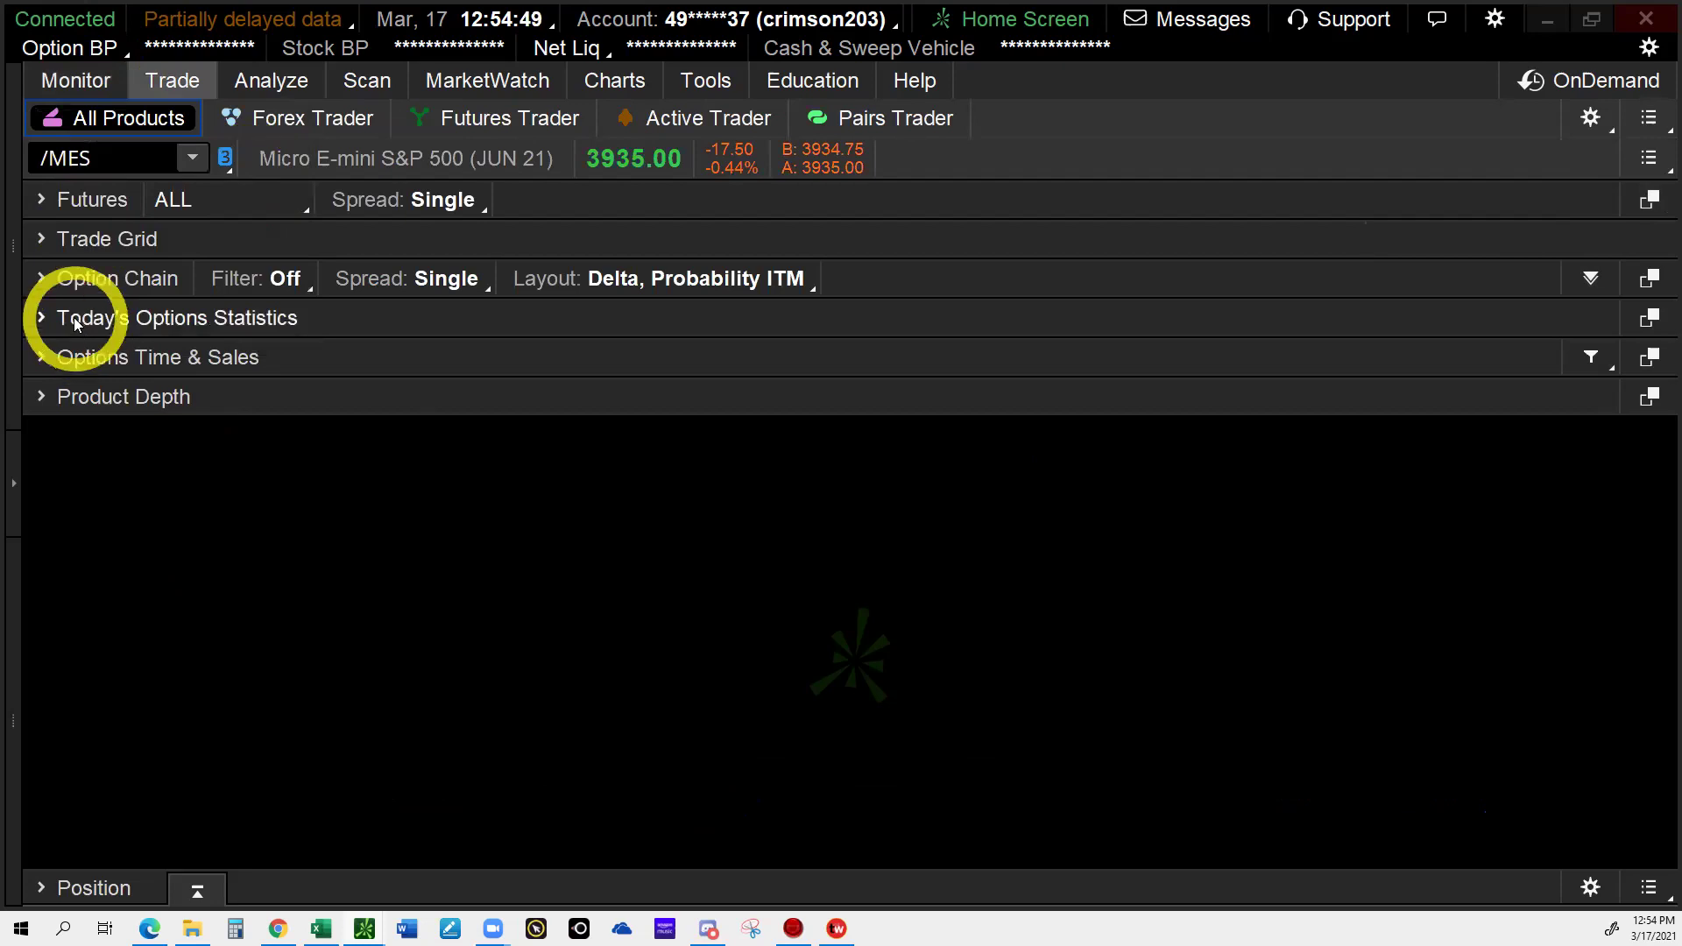
pyautogui.click(77, 244)
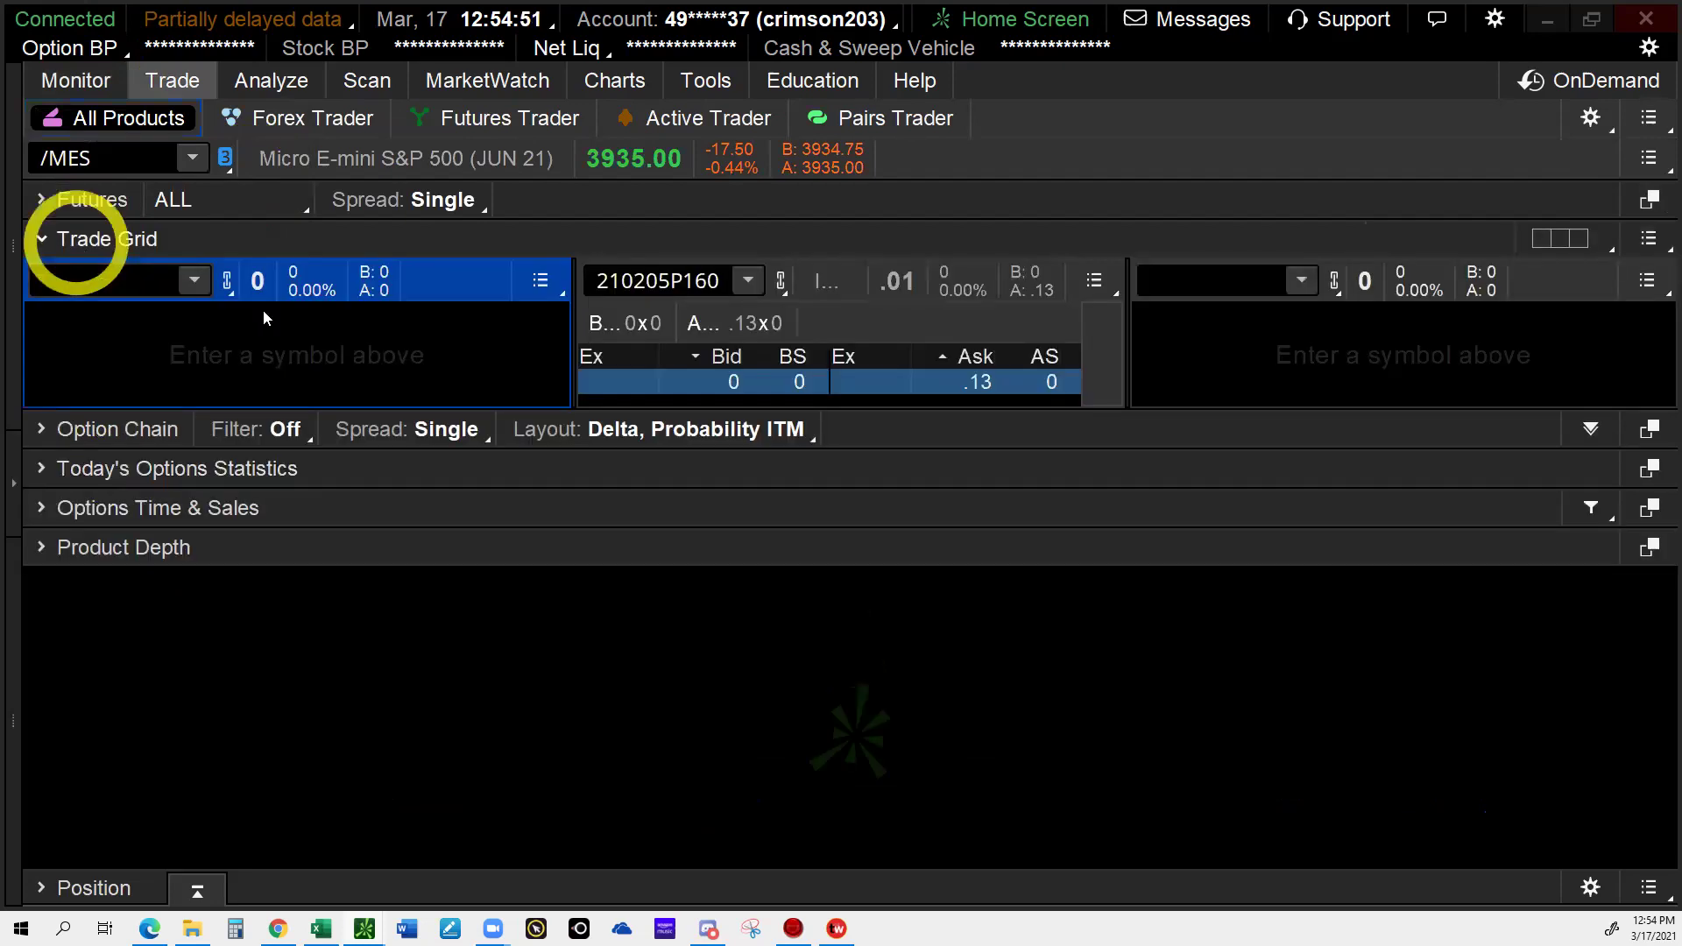
pyautogui.click(62, 242)
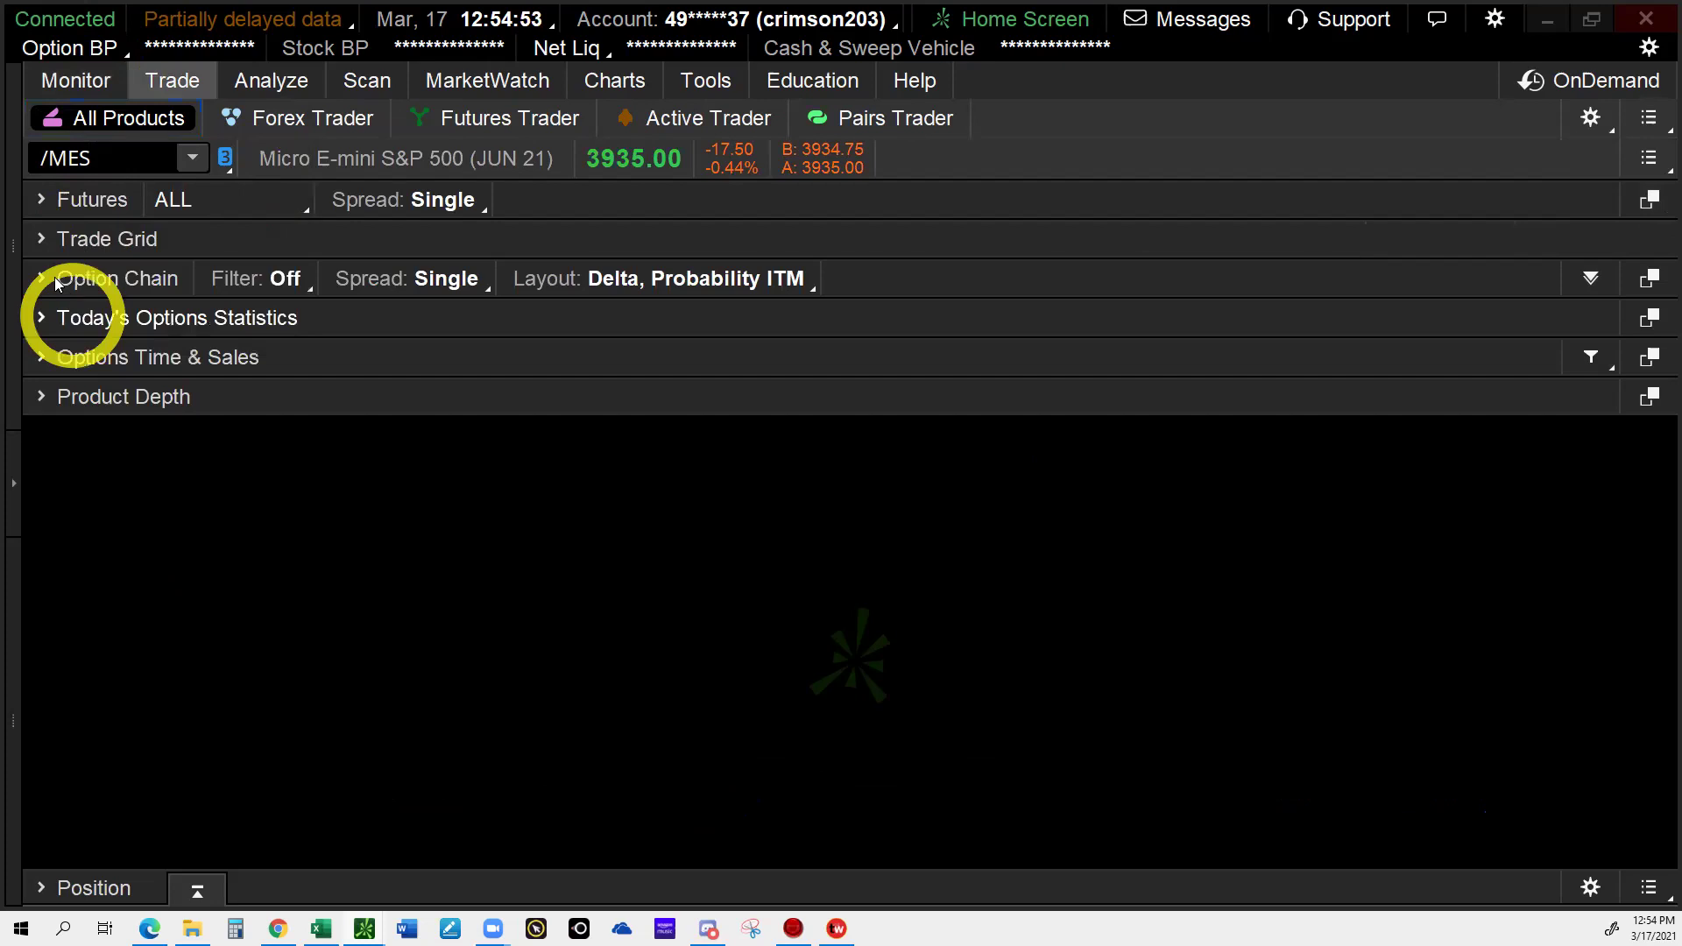
pyautogui.click(60, 280)
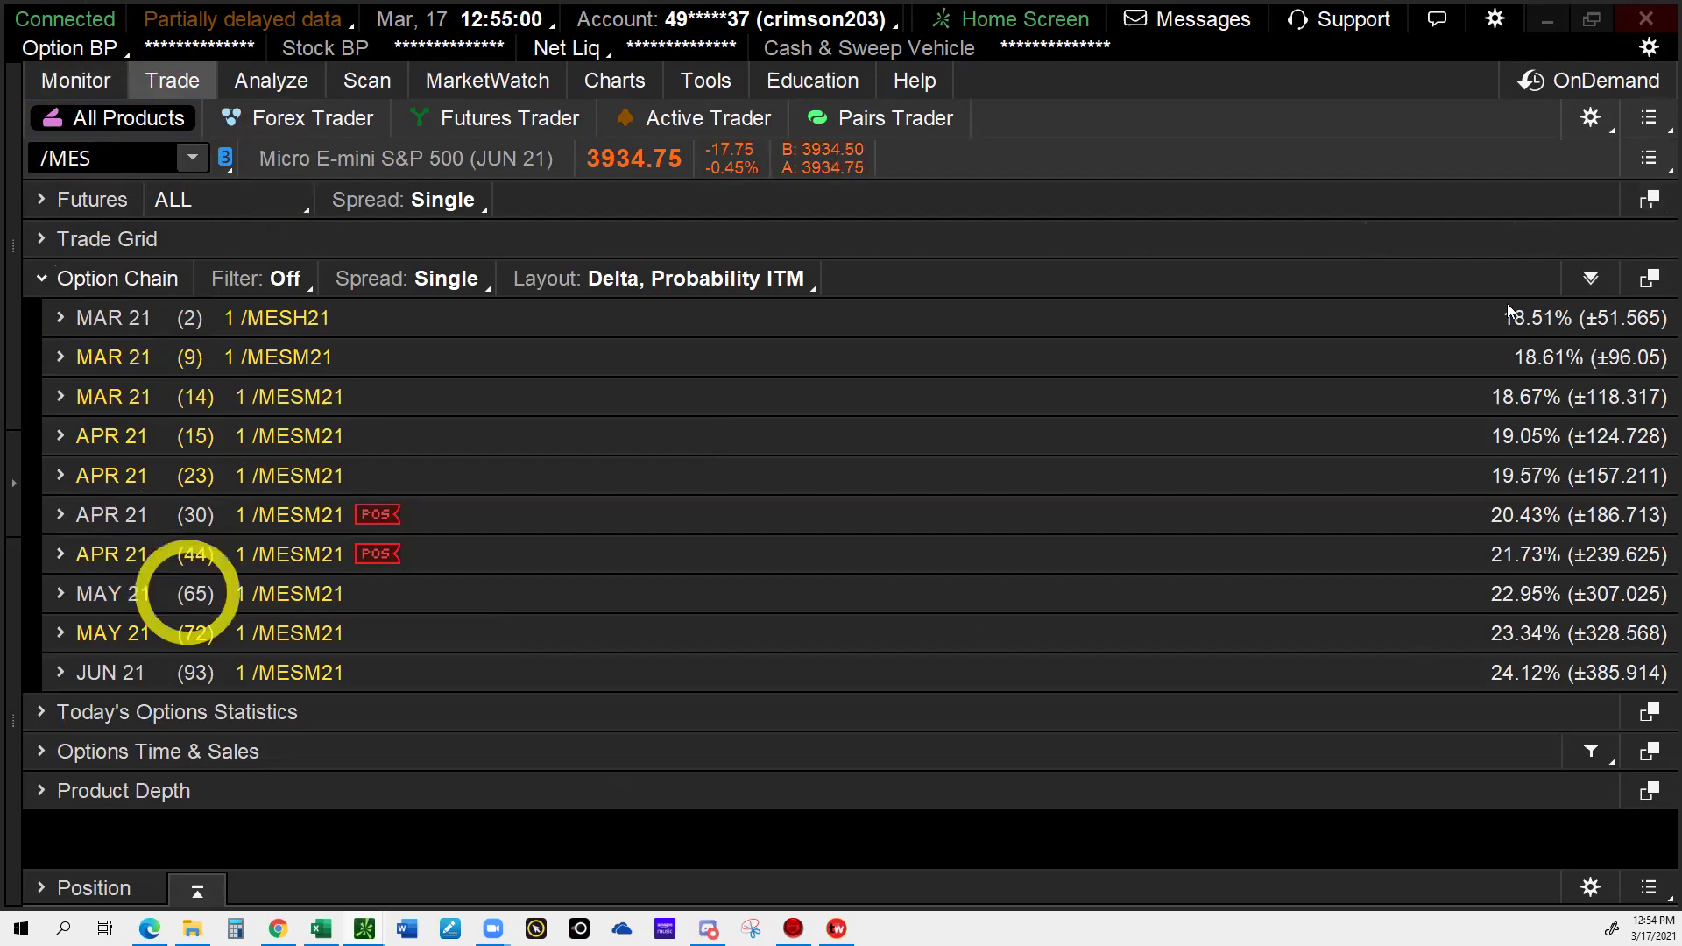
pyautogui.click(109, 553)
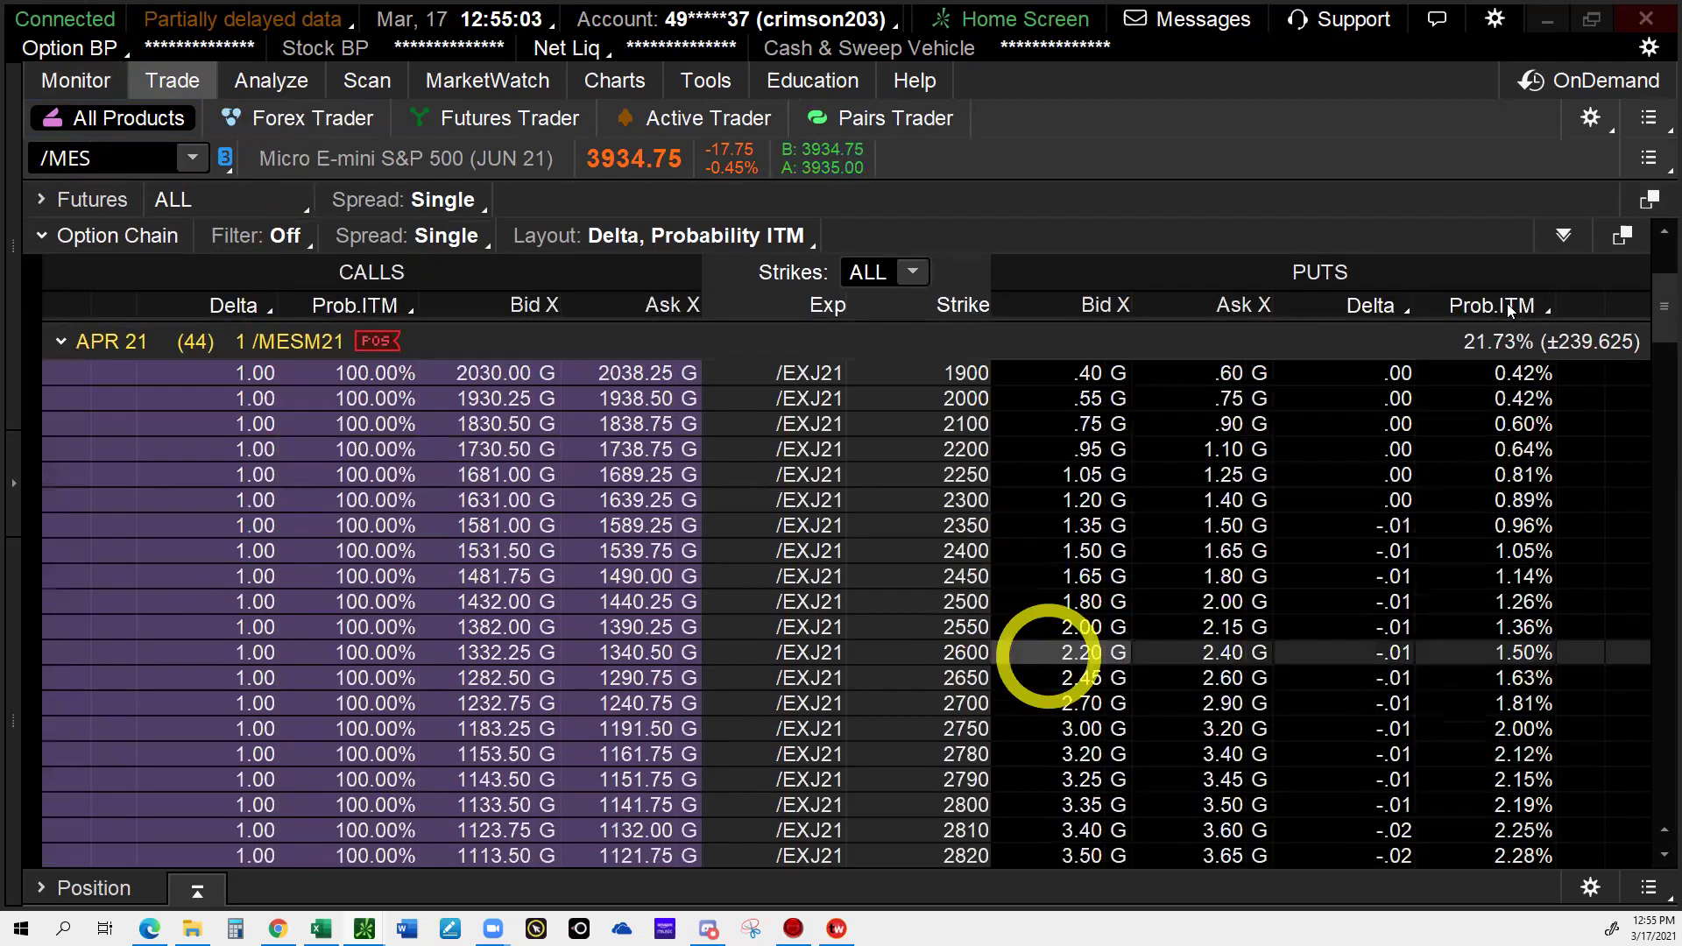
# Locate the 3580 put in the 44-day APR 21 expiration and copy its option symbol.
pyautogui.scroll(-4, 1049, 656)
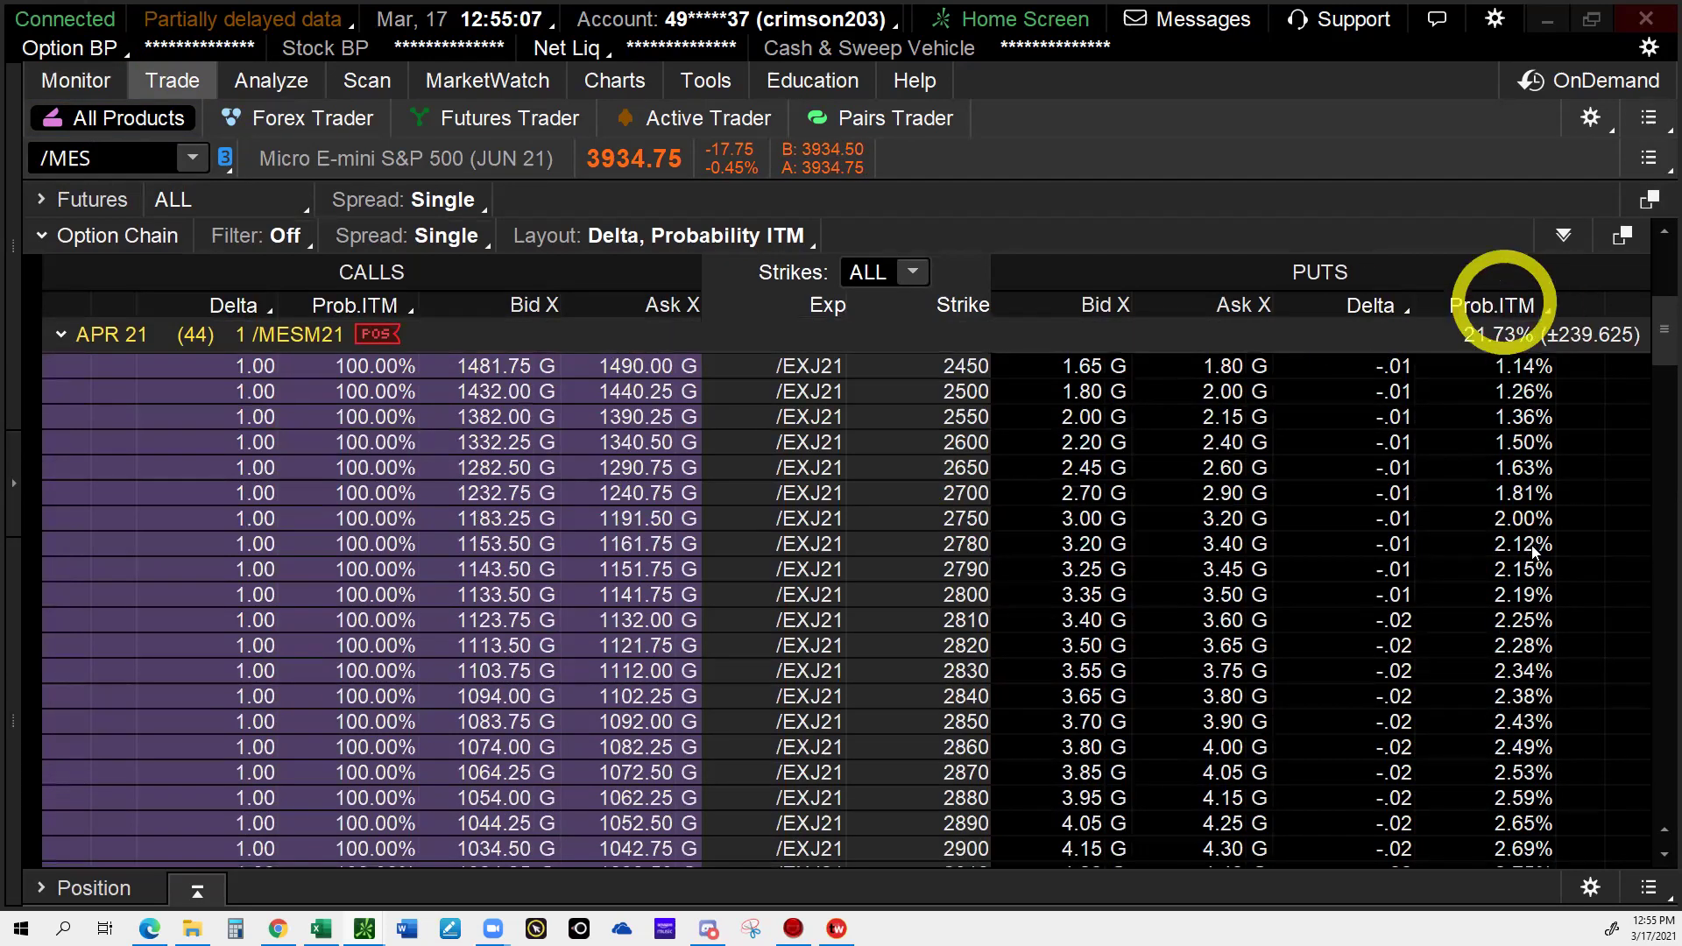
pyautogui.scroll(-4, 1534, 550)
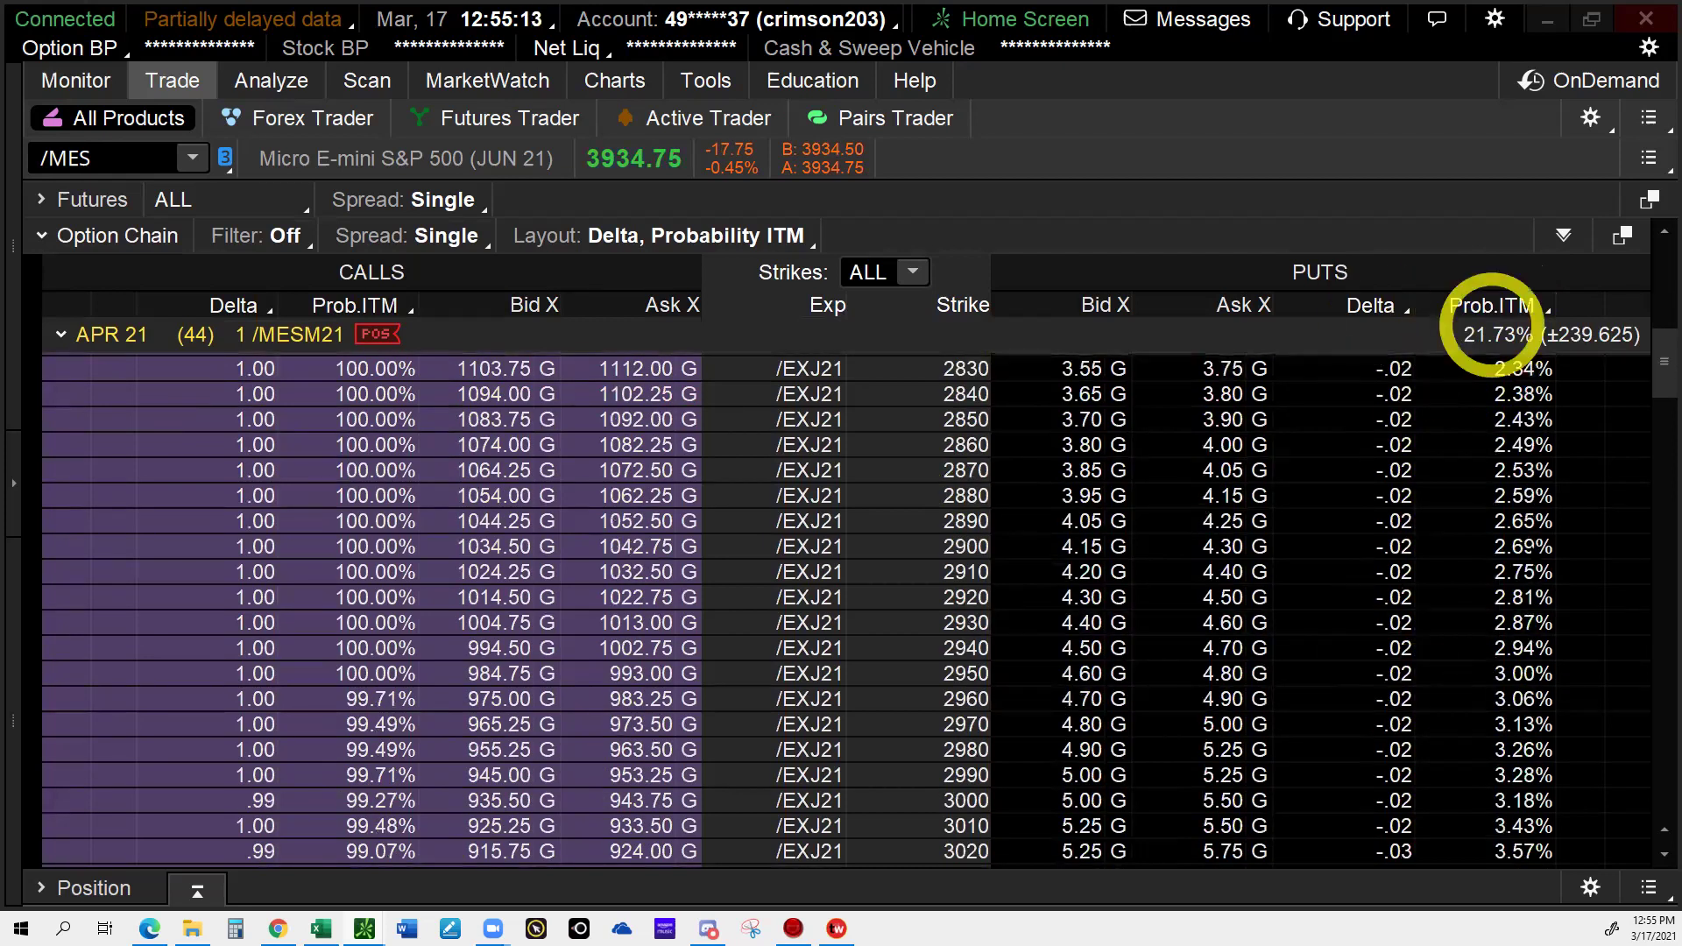
pyautogui.scroll(-2, 1534, 552)
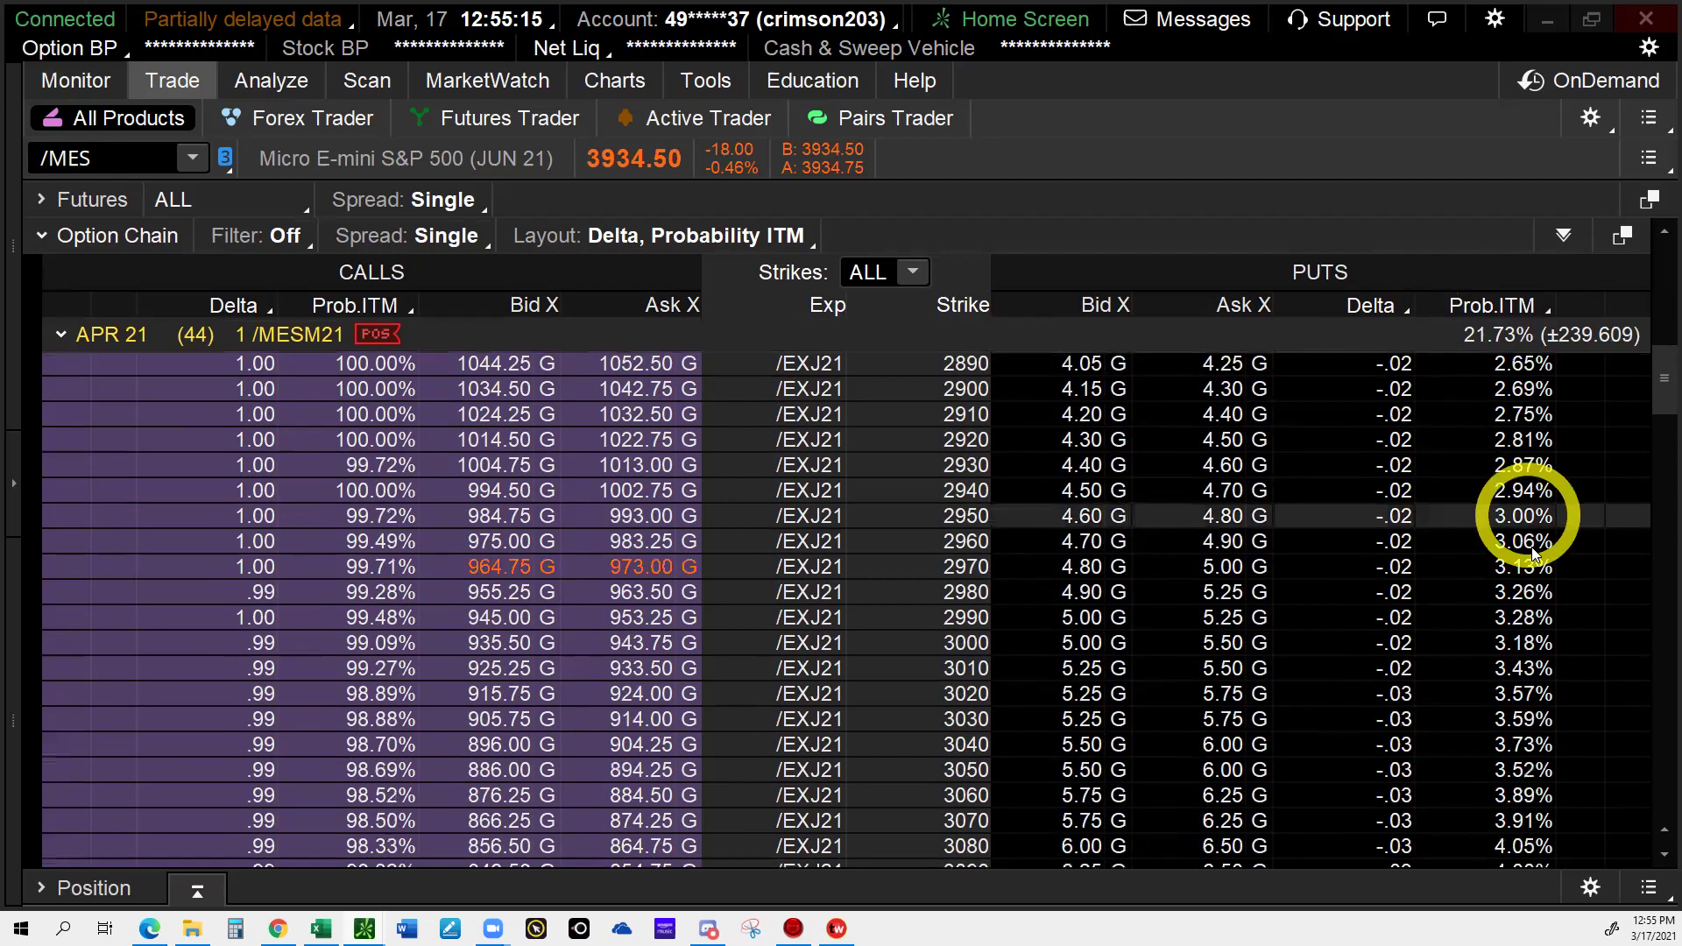
pyautogui.scroll(-3, 1534, 554)
pyautogui.scroll(-5, 1533, 554)
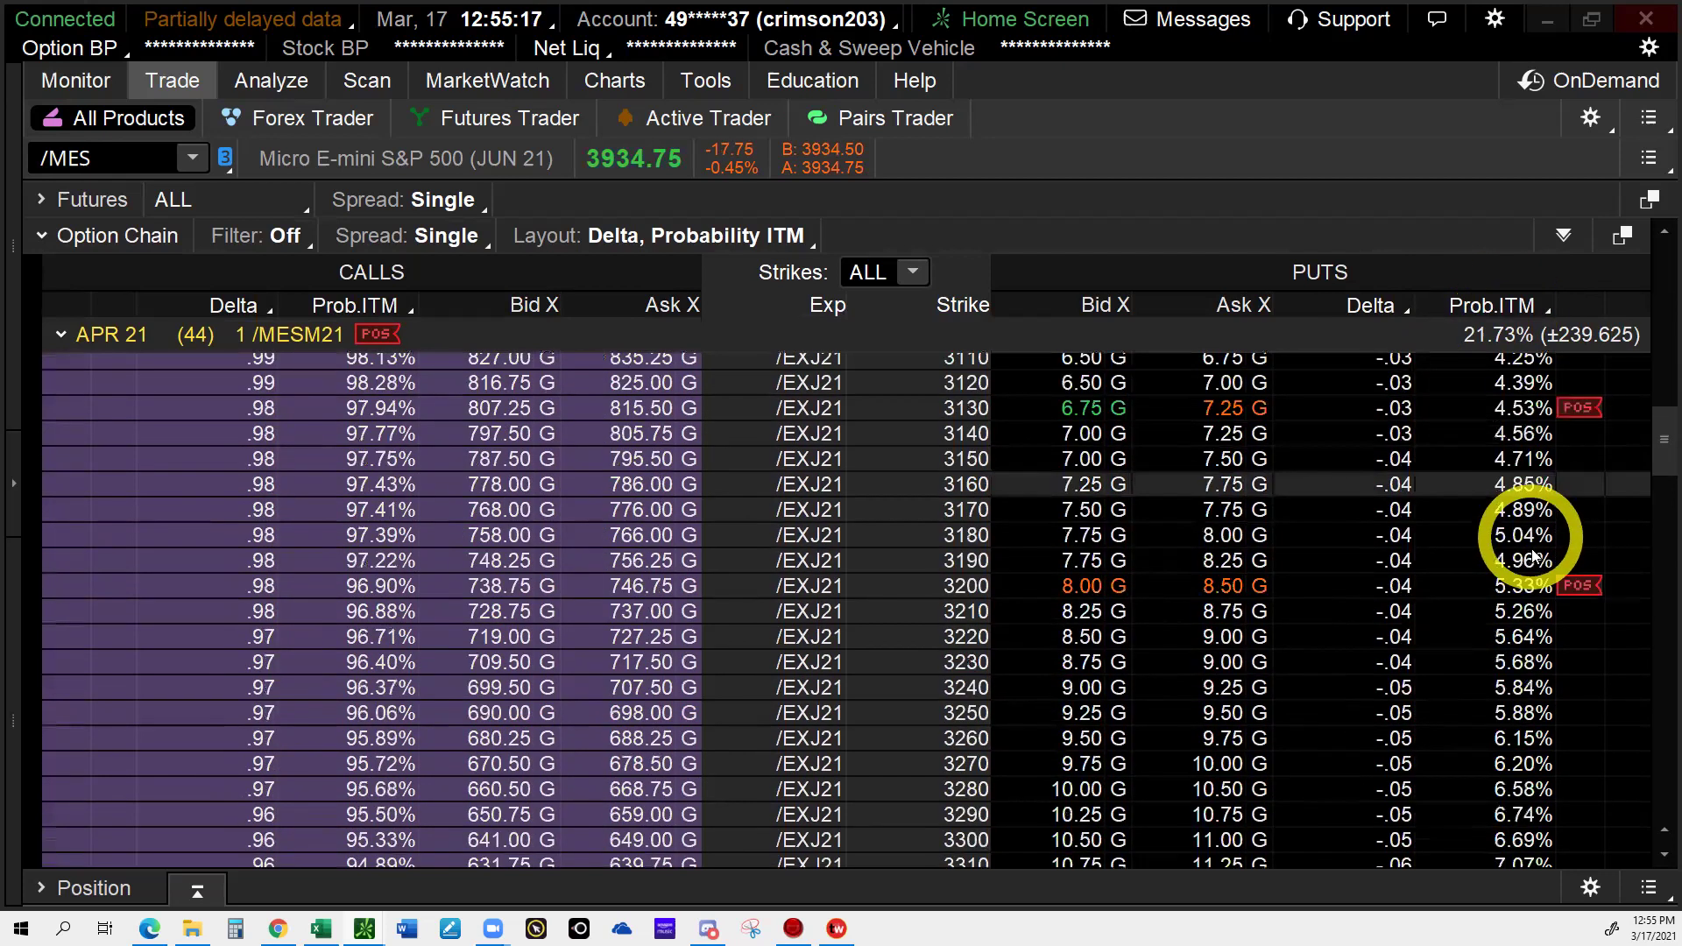
pyautogui.scroll(-3, 1534, 554)
pyautogui.scroll(-4, 1533, 554)
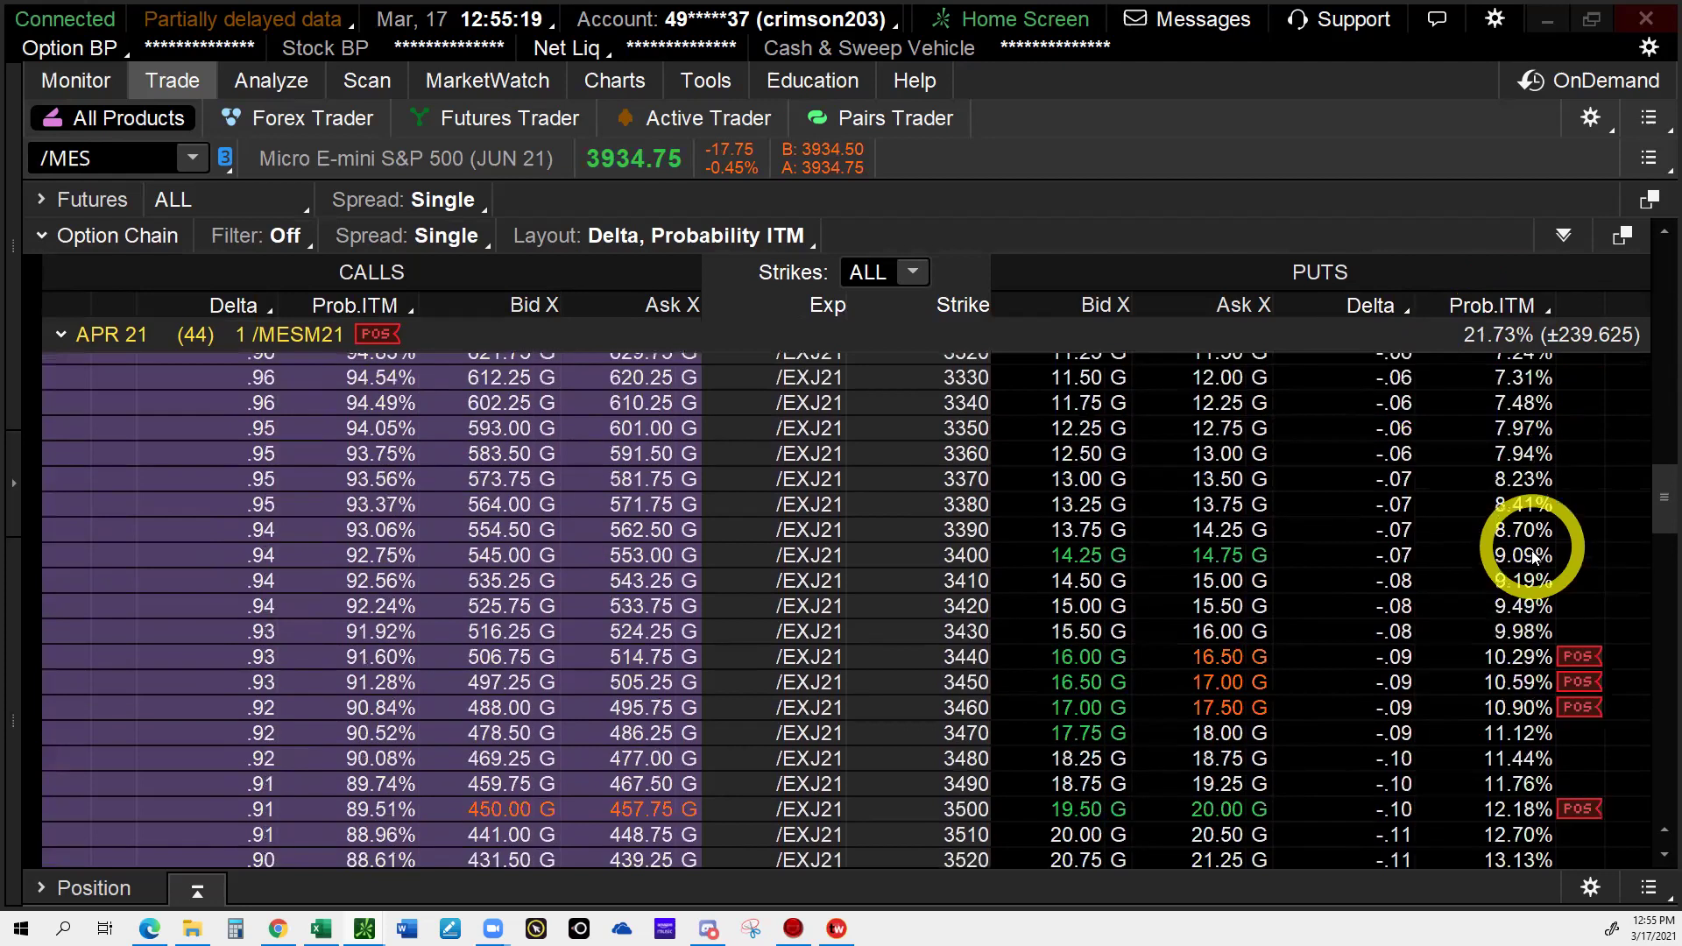
pyautogui.scroll(-4, 1533, 557)
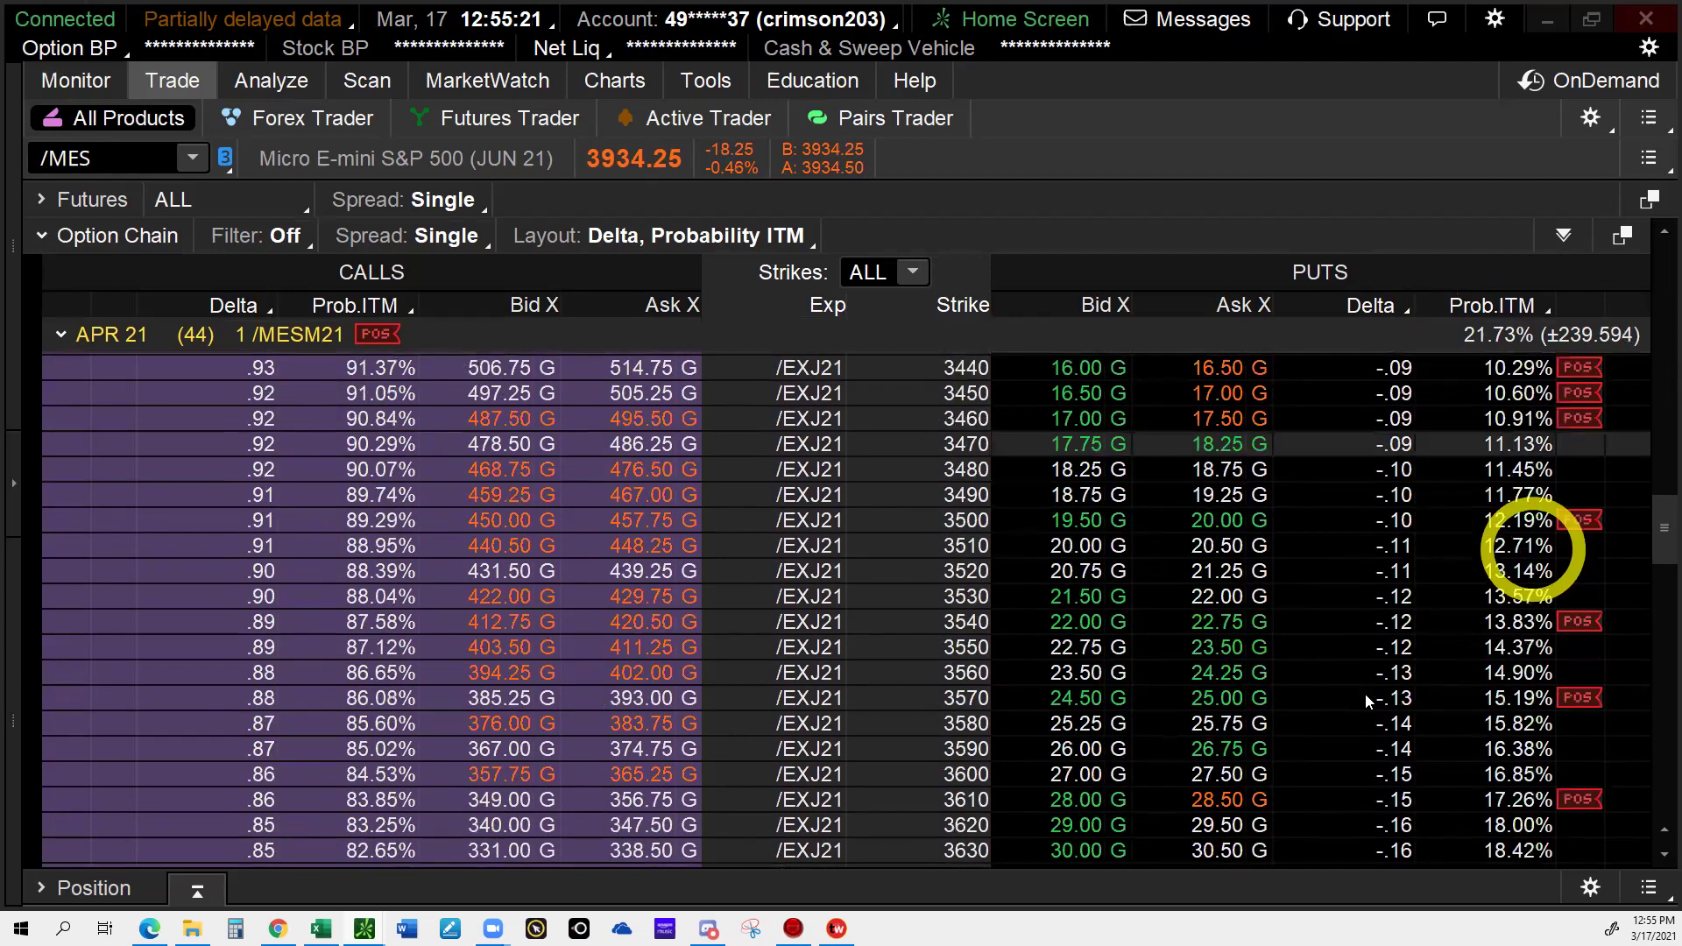
pyautogui.scroll(-1, 1303, 692)
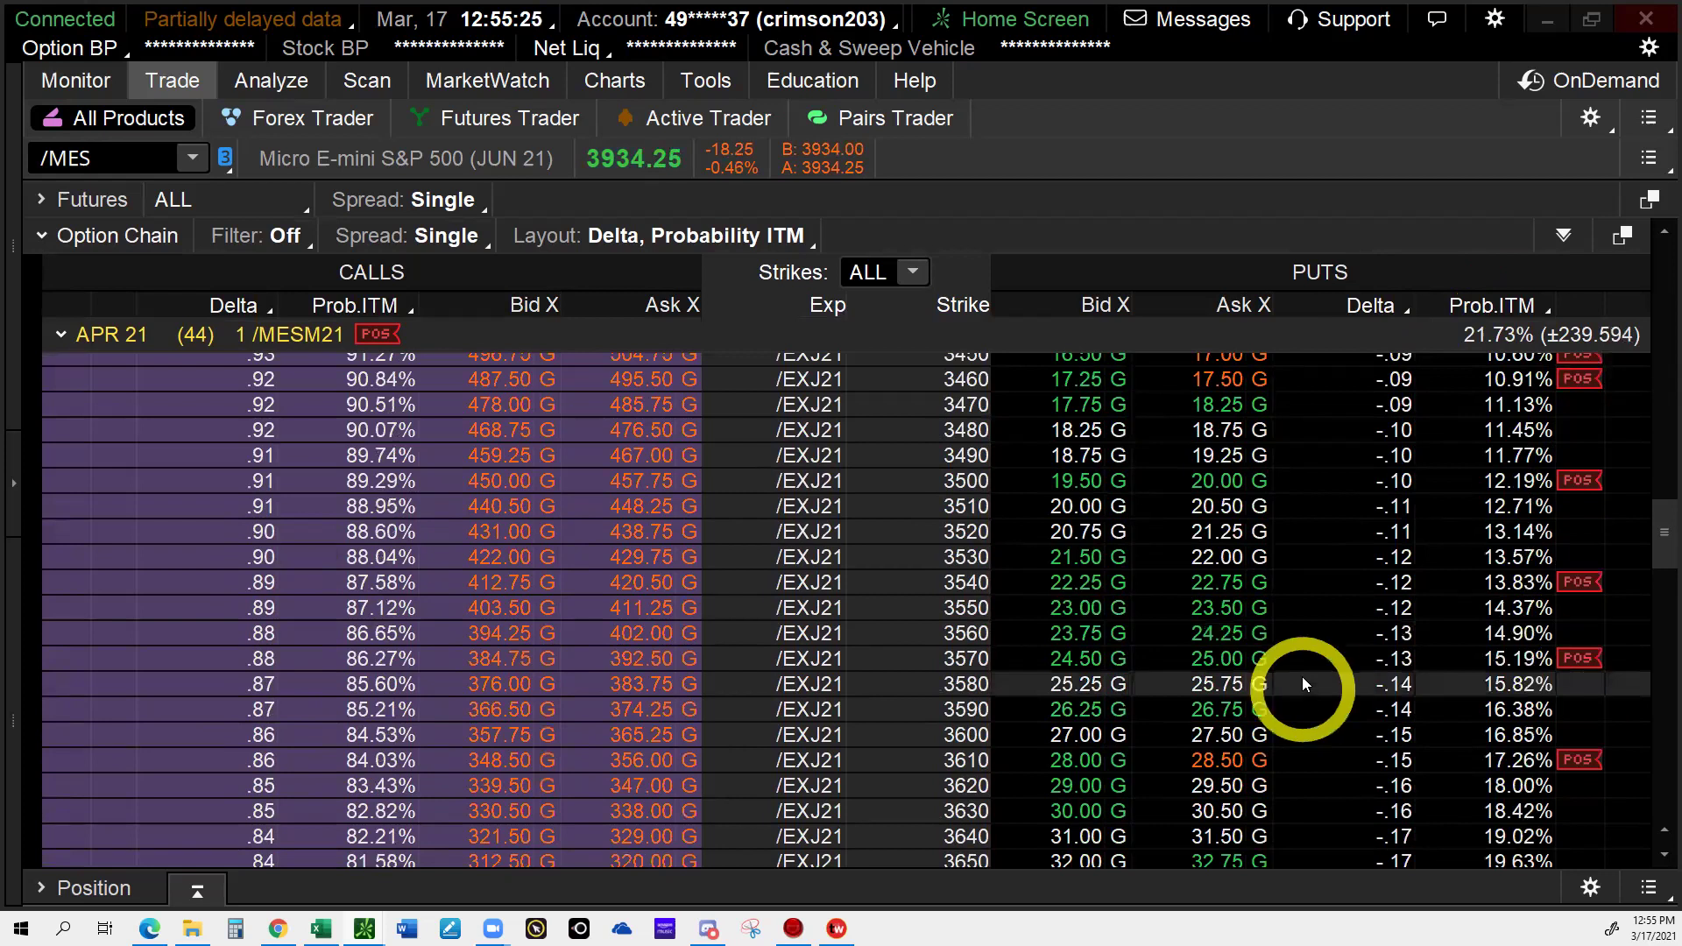
pyautogui.rightClick(1303, 683)
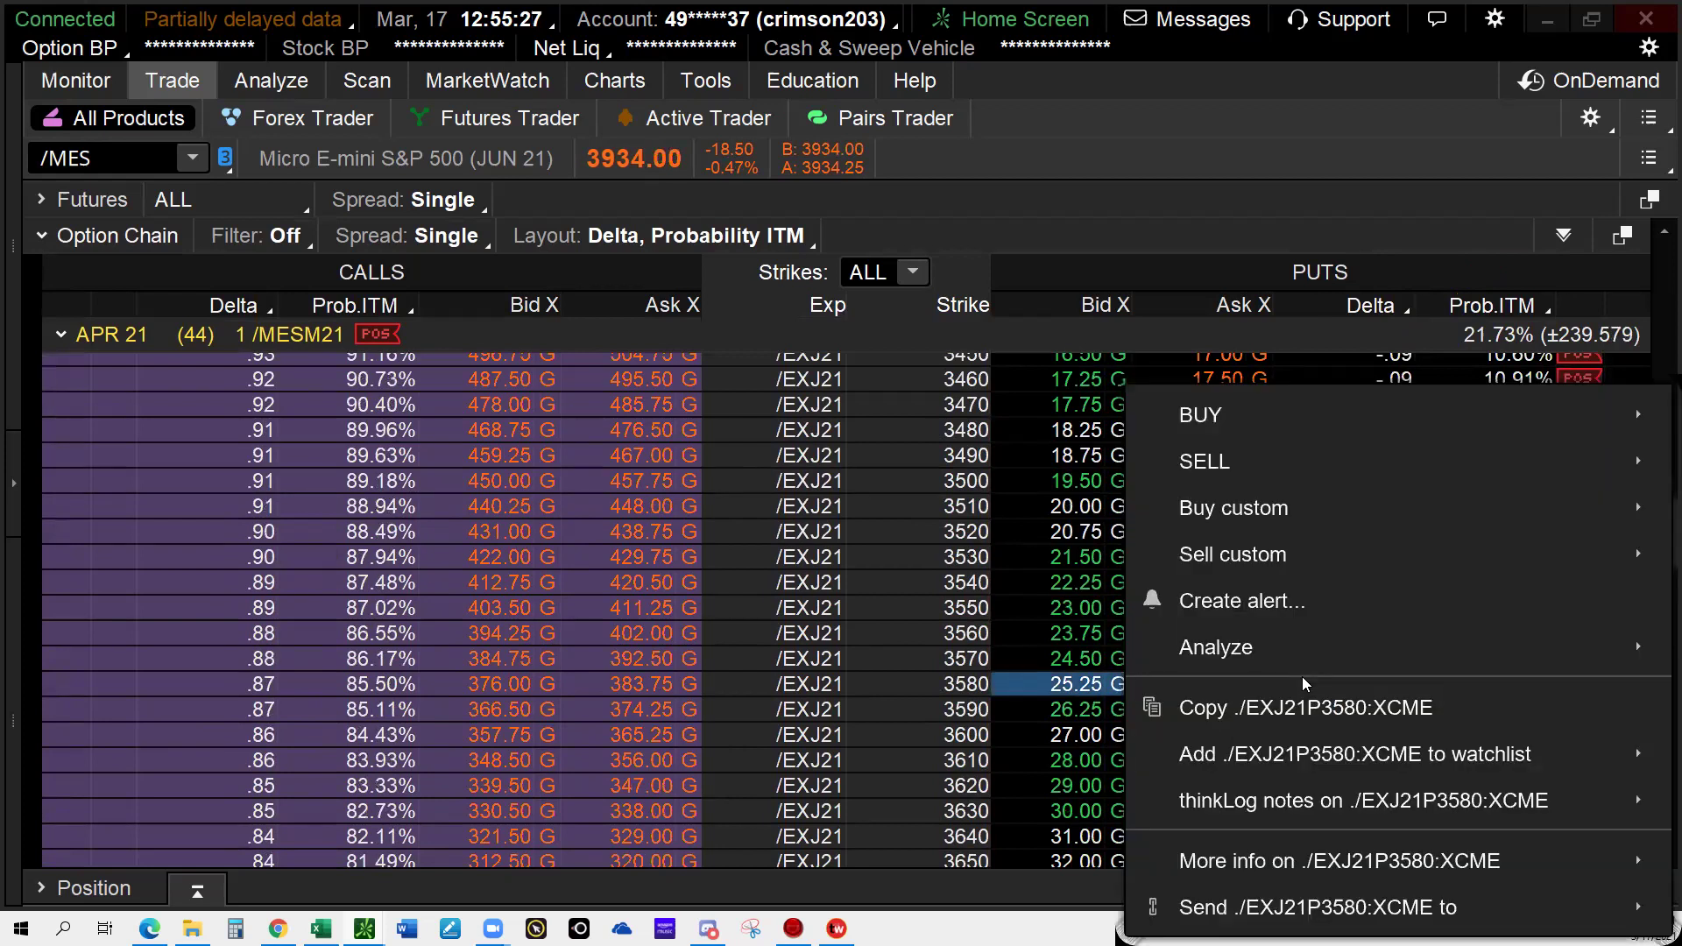
pyautogui.click(1293, 710)
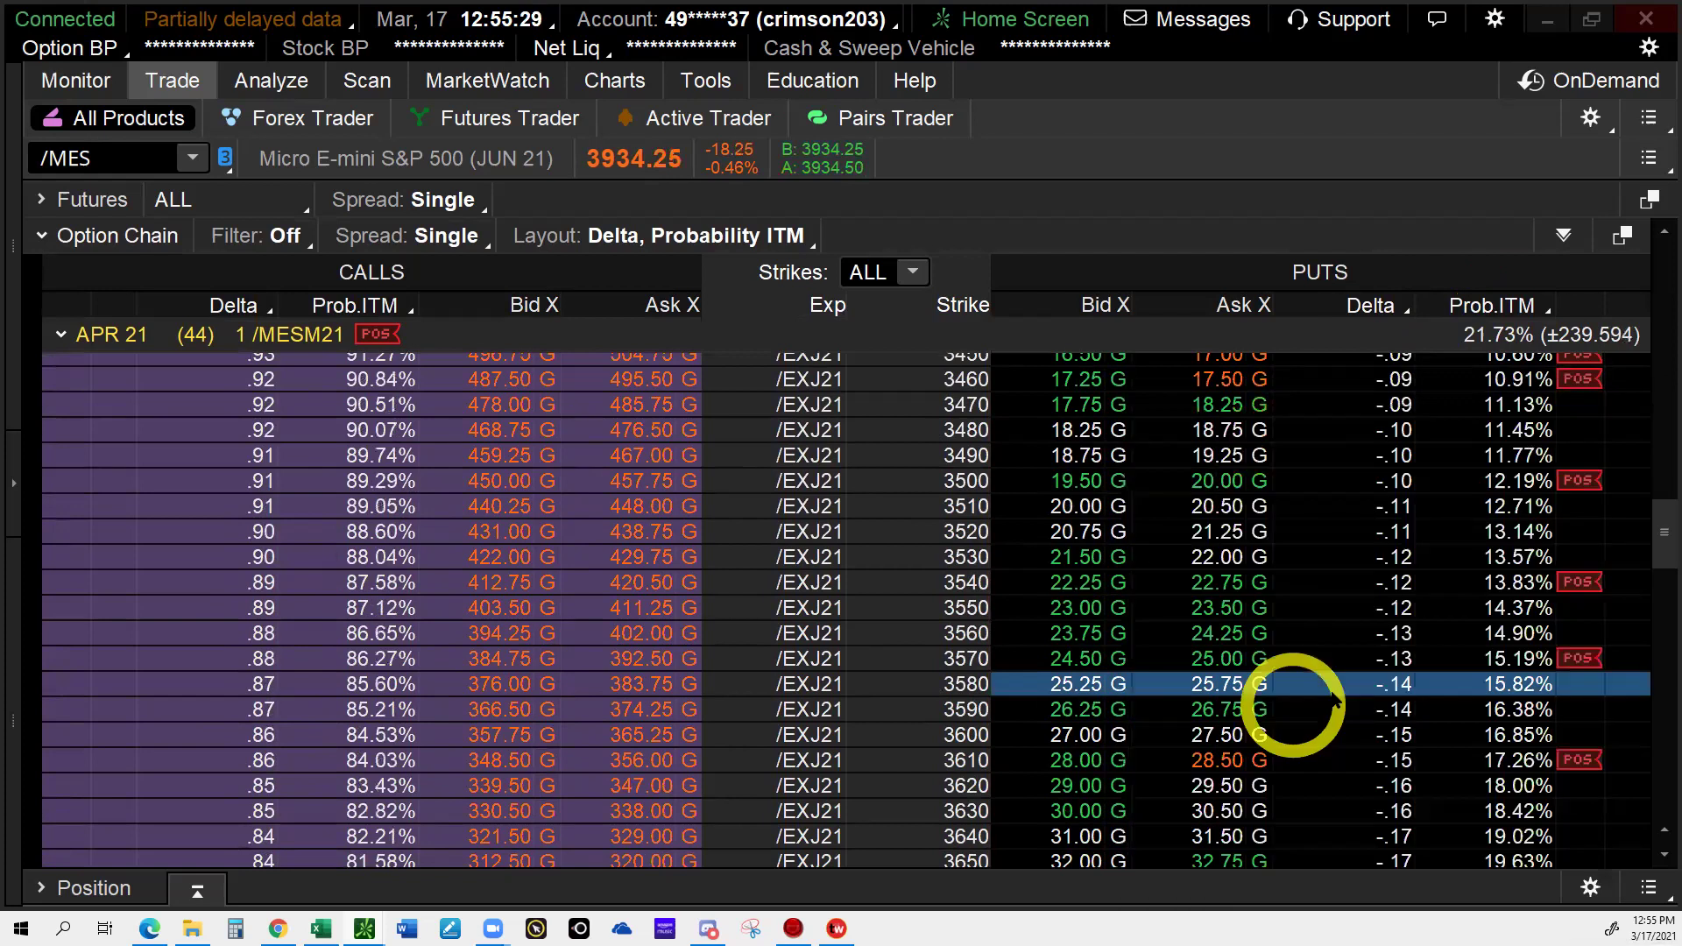
# Send a limit order at 25.50 to sell one 44-day APR 21 /MES 3580 put to open.
pyautogui.click(194, 341)
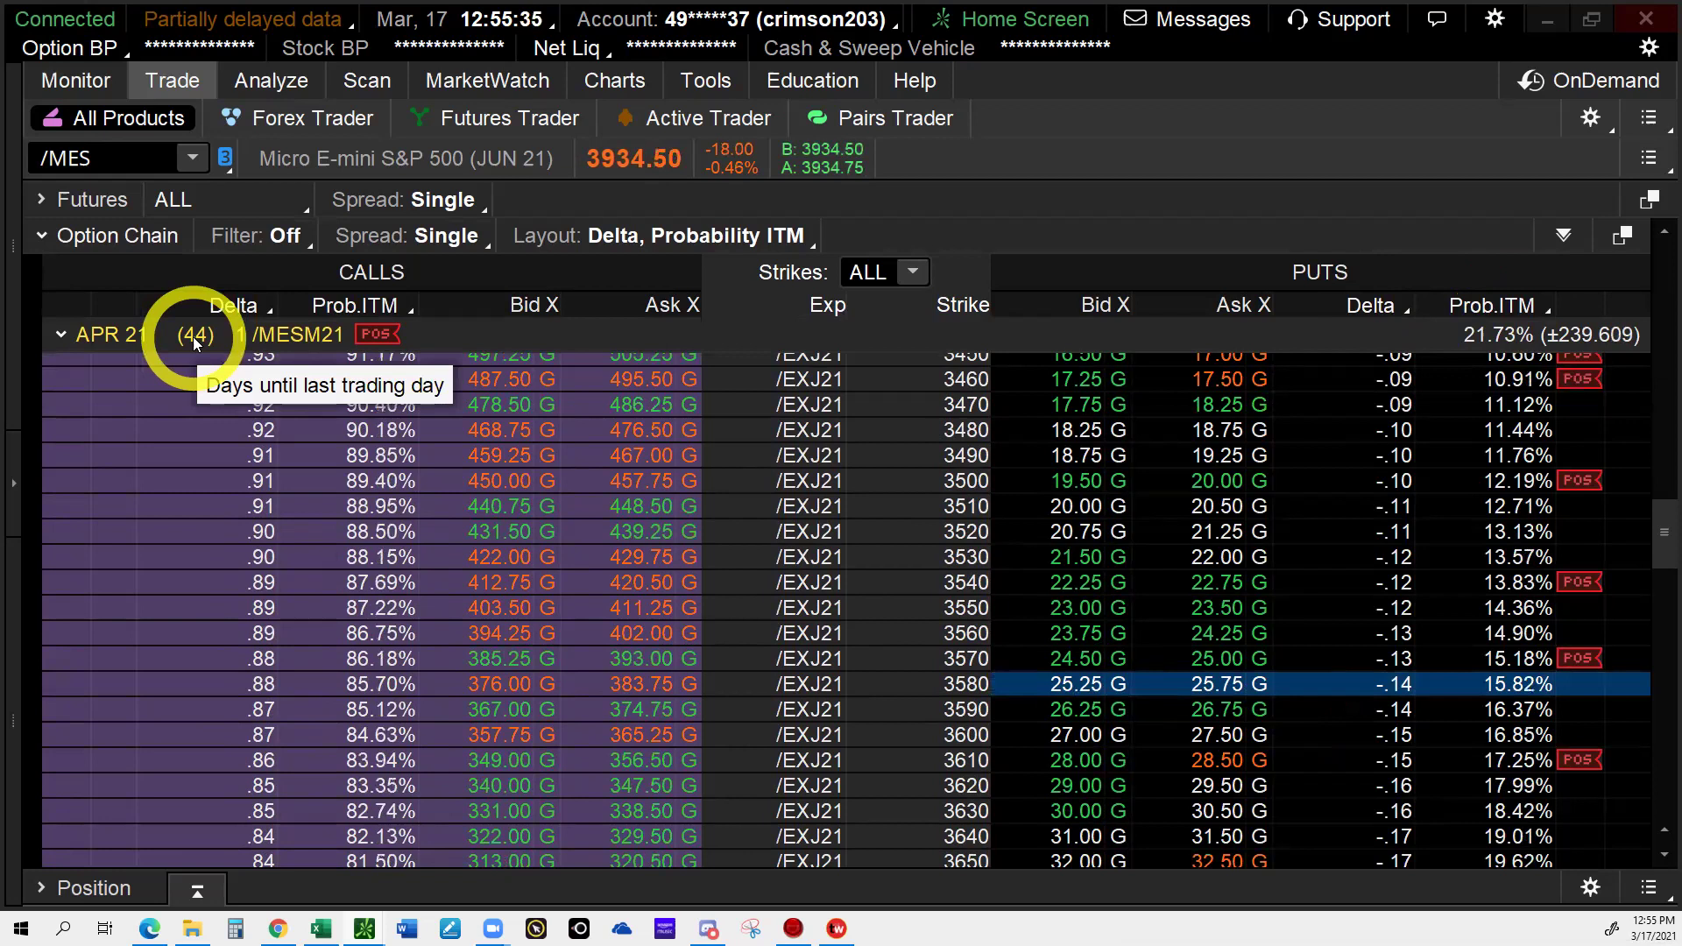
pyautogui.click(1079, 695)
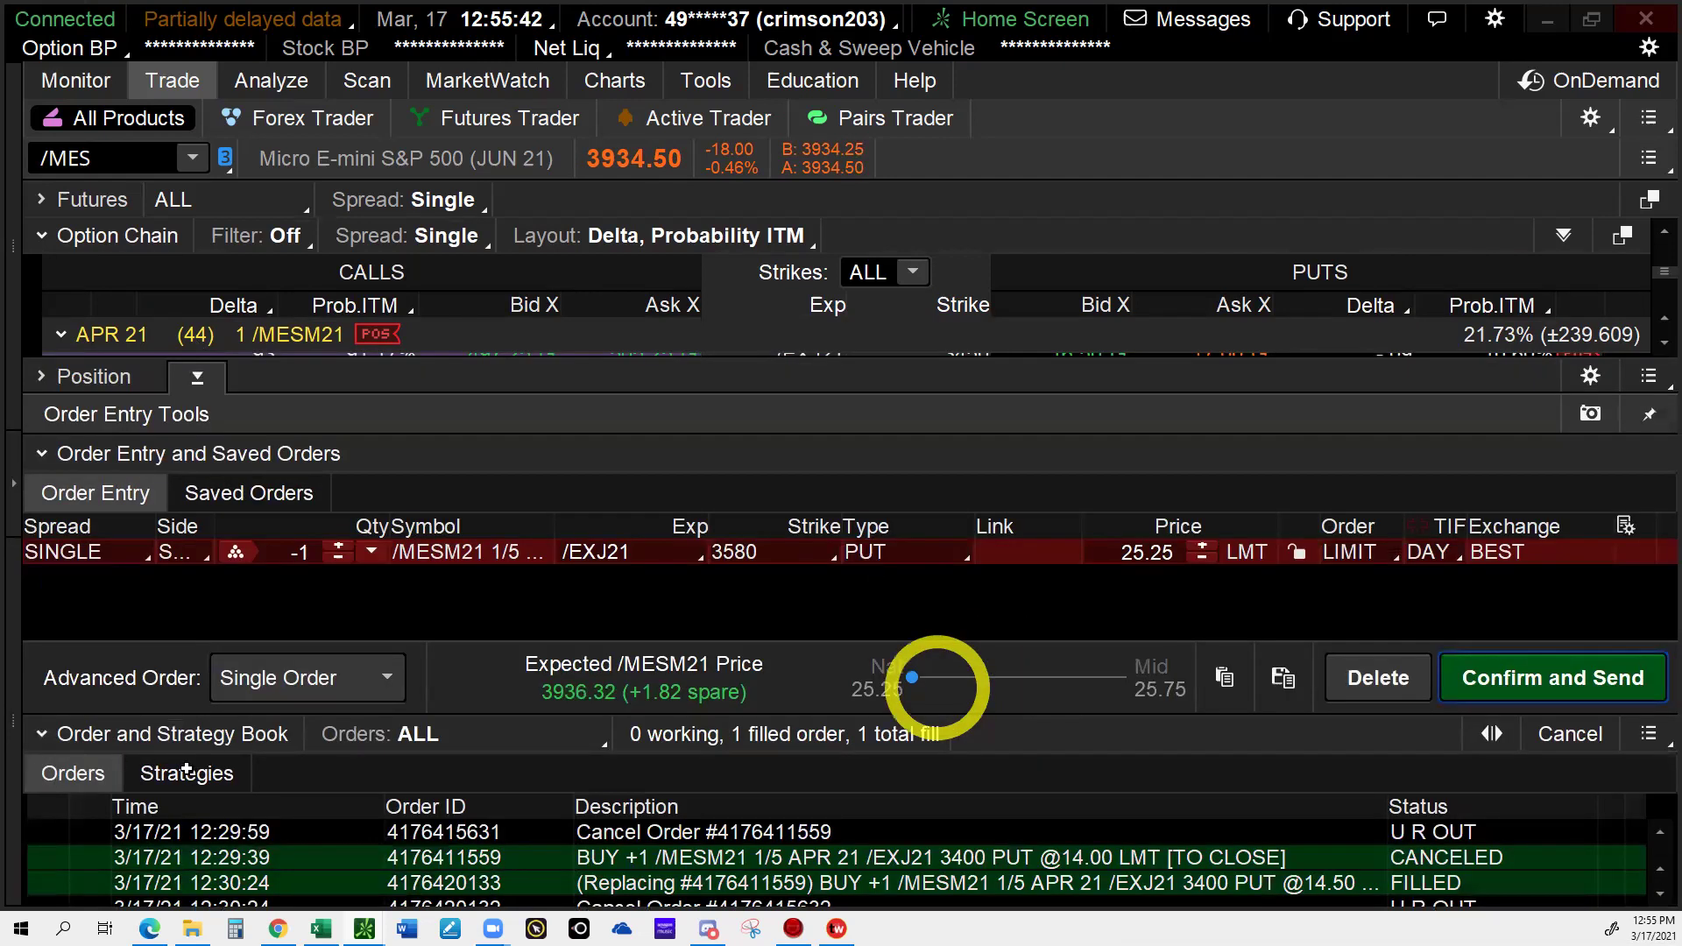
pyautogui.click(1200, 542)
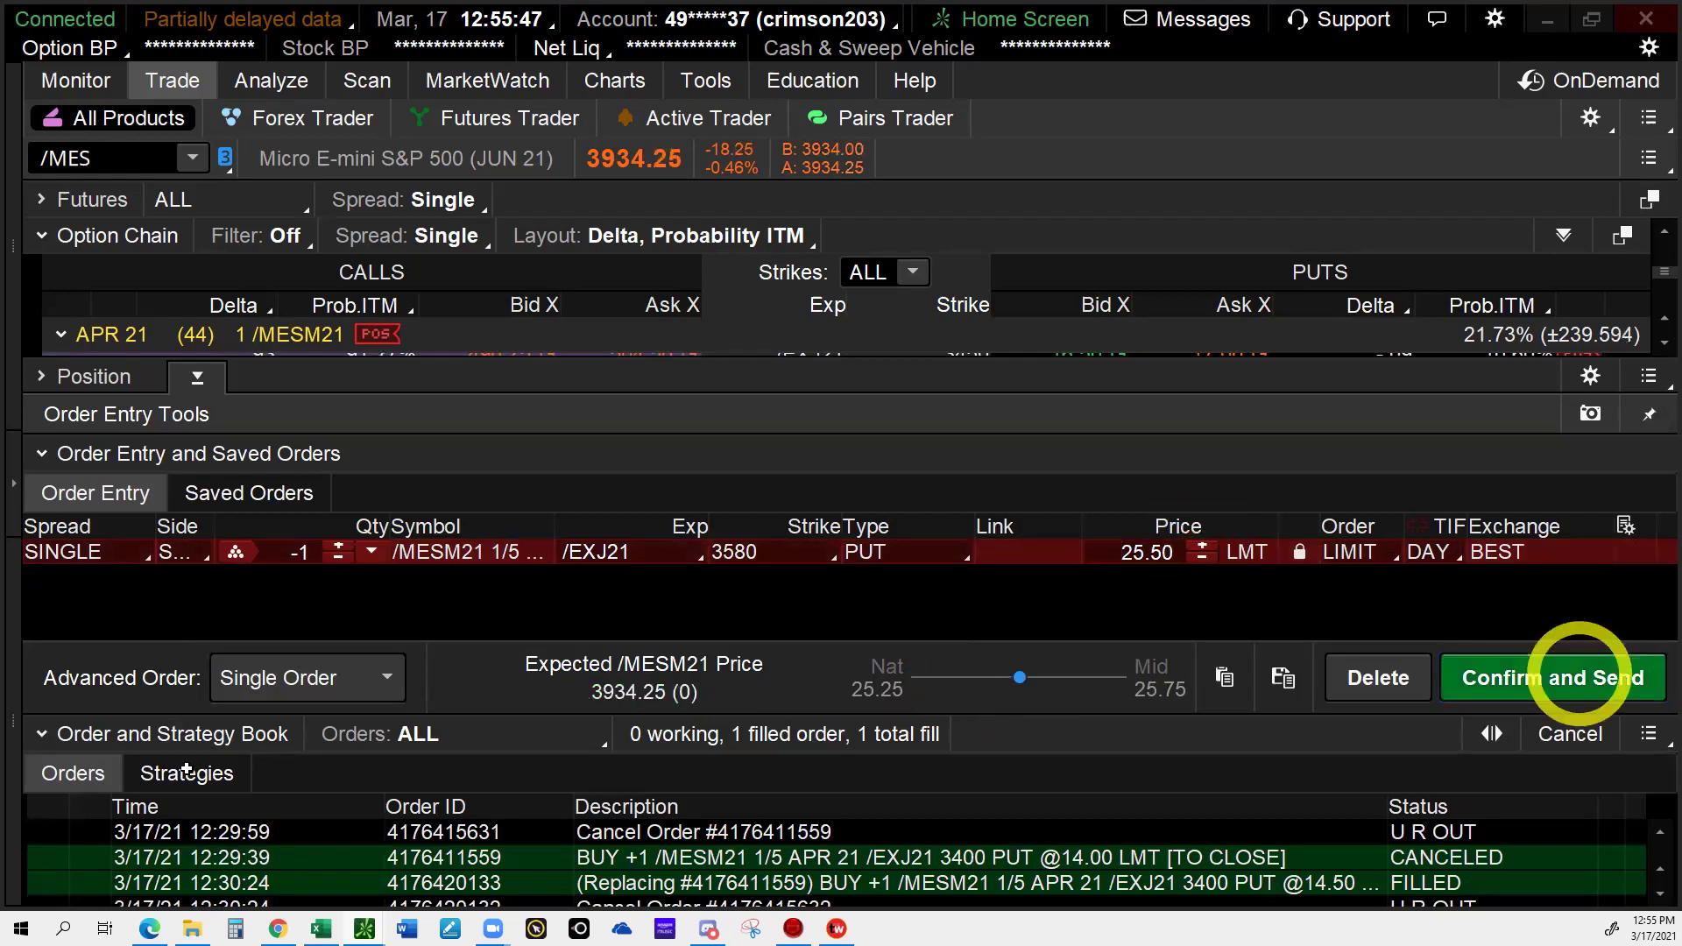
pyautogui.click(1577, 676)
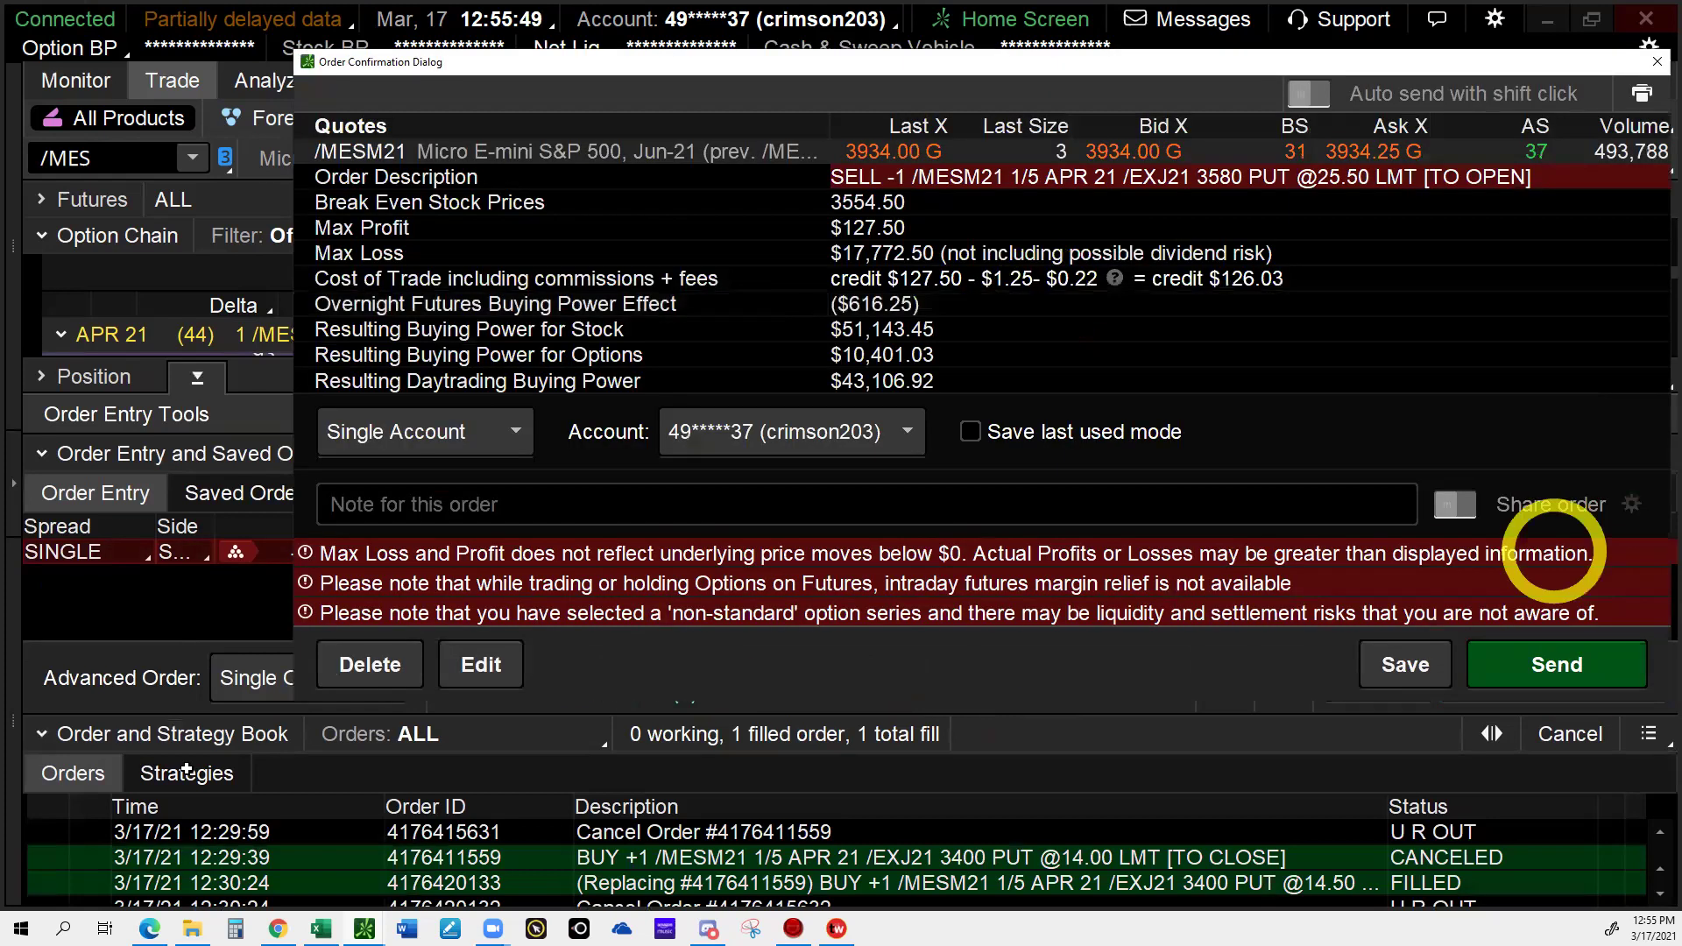
pyautogui.click(1544, 666)
# Collapse the 15-day APR 21 expiration in the /MES option chain.
pyautogui.click(189, 762)
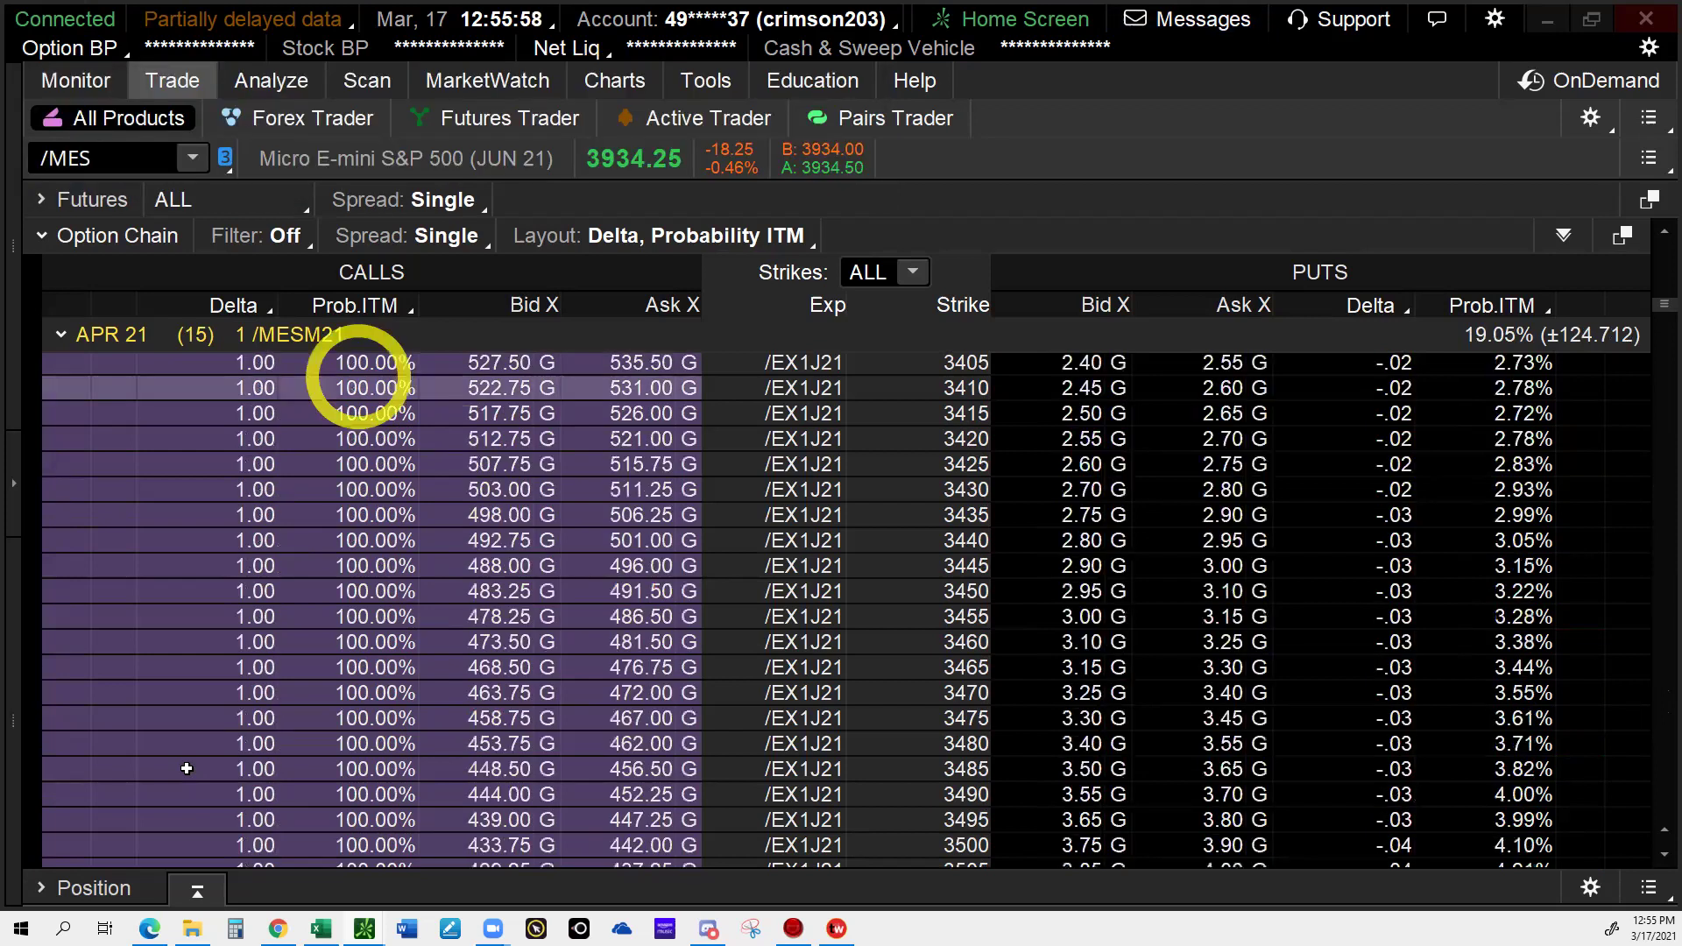
pyautogui.moveTo(195, 336)
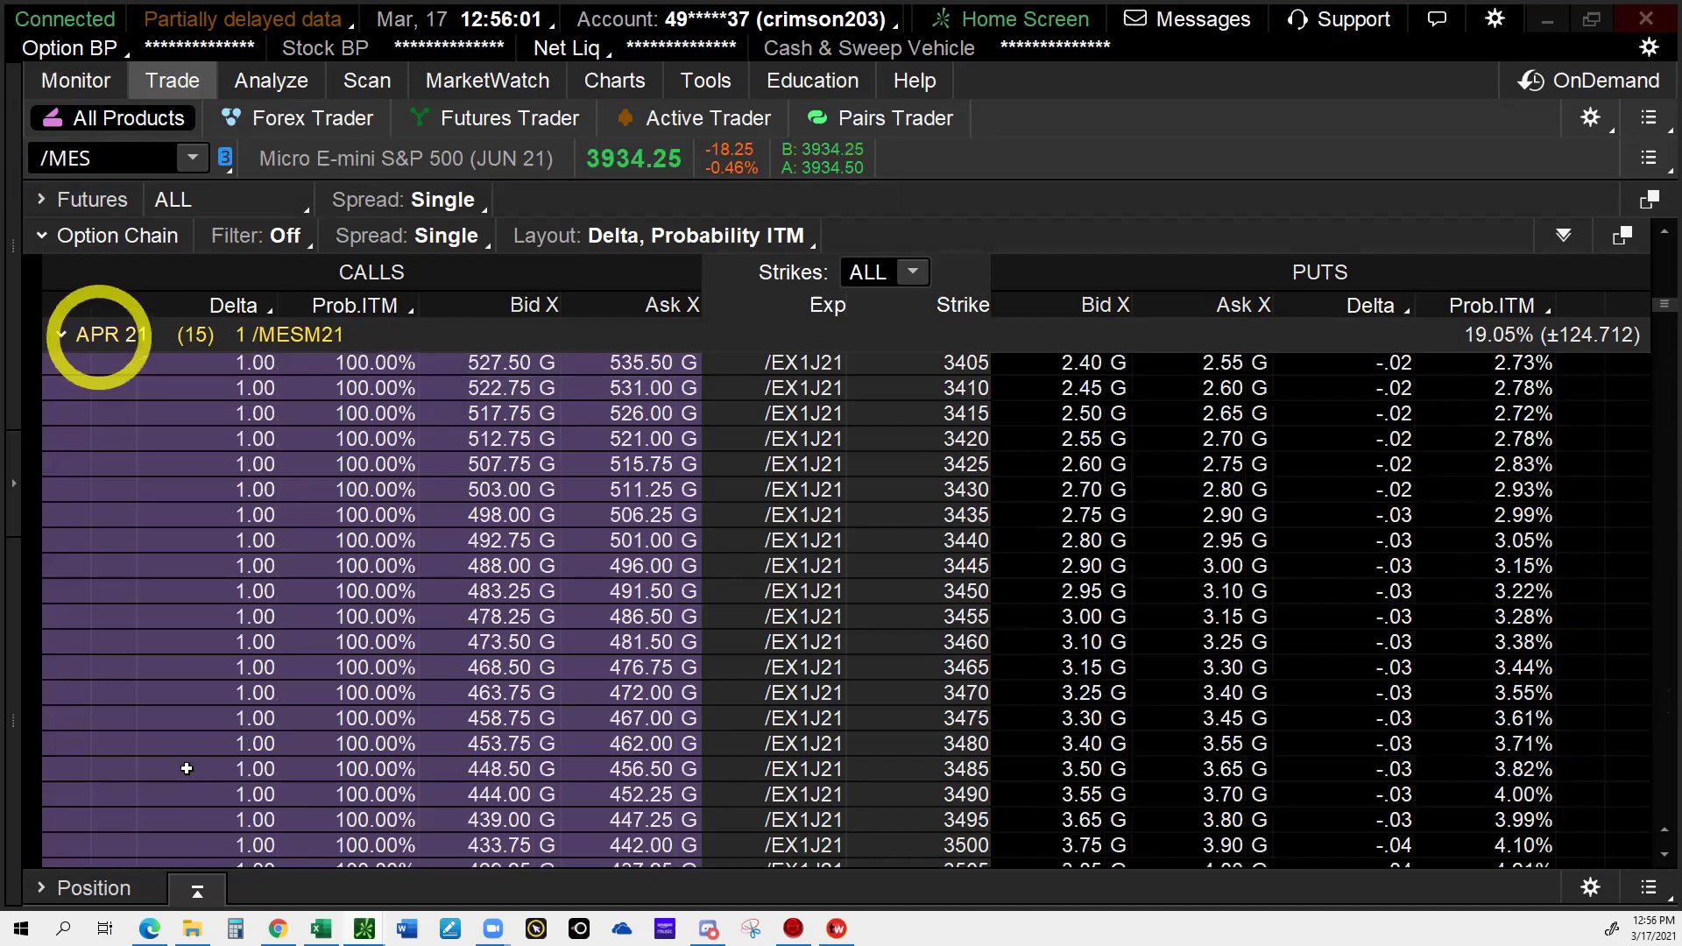
pyautogui.click(60, 335)
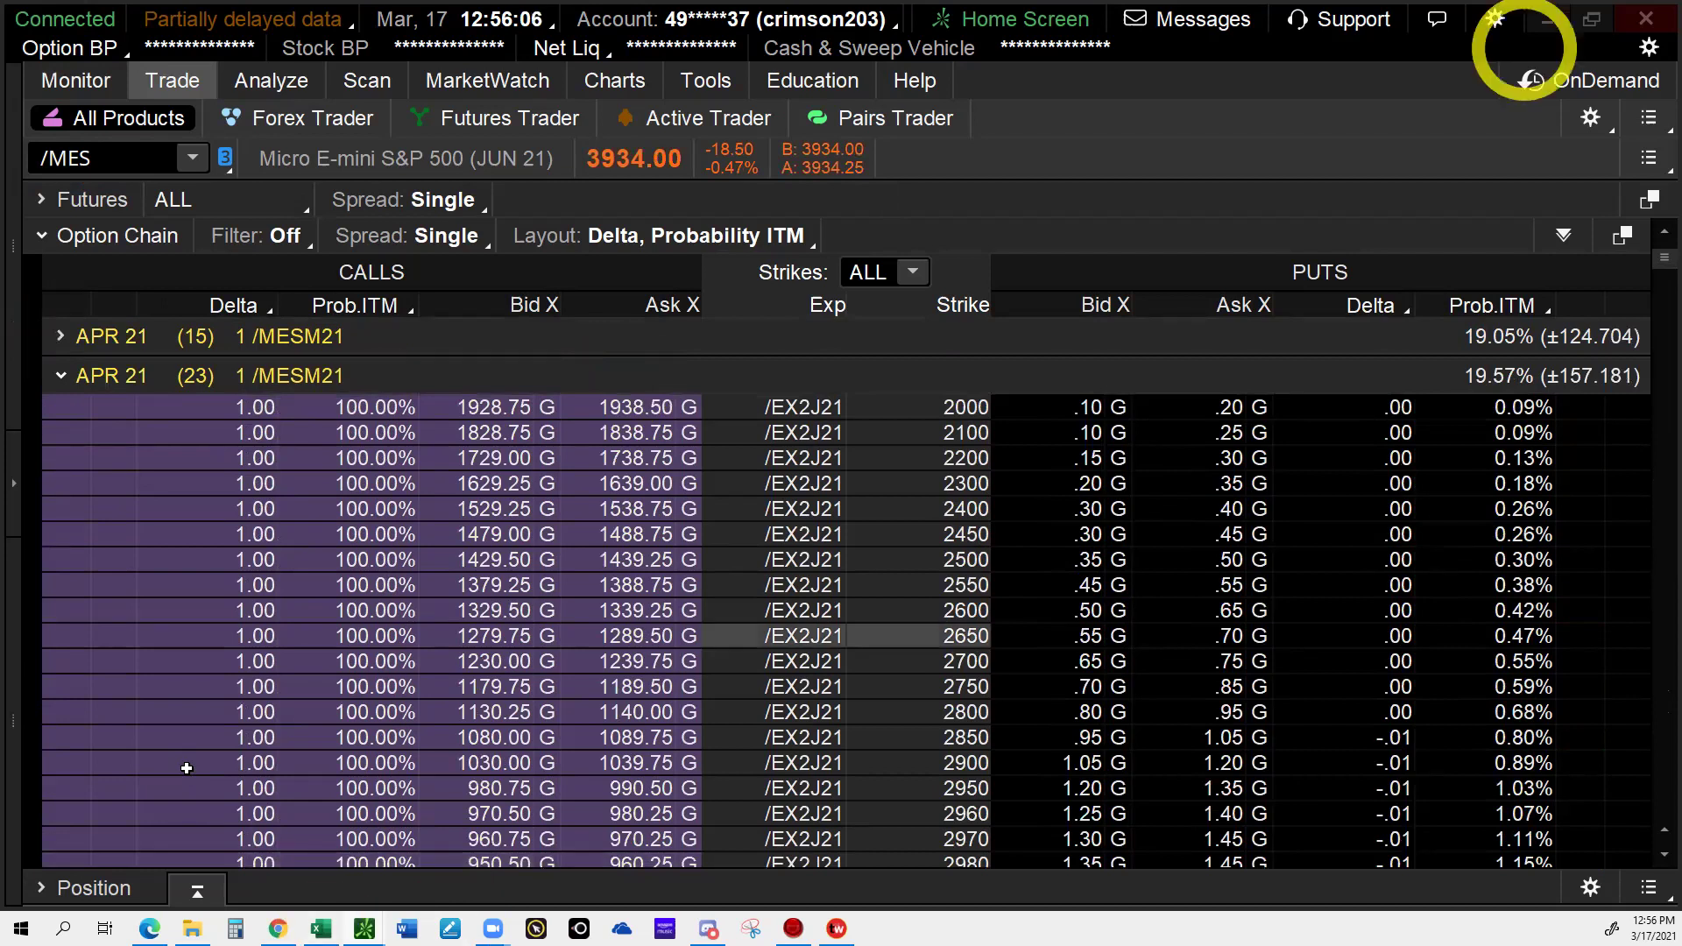
# Minimize thinkorswim, switch to the Excel trading workbook and open the Micros sheet.
pyautogui.click(1547, 19)
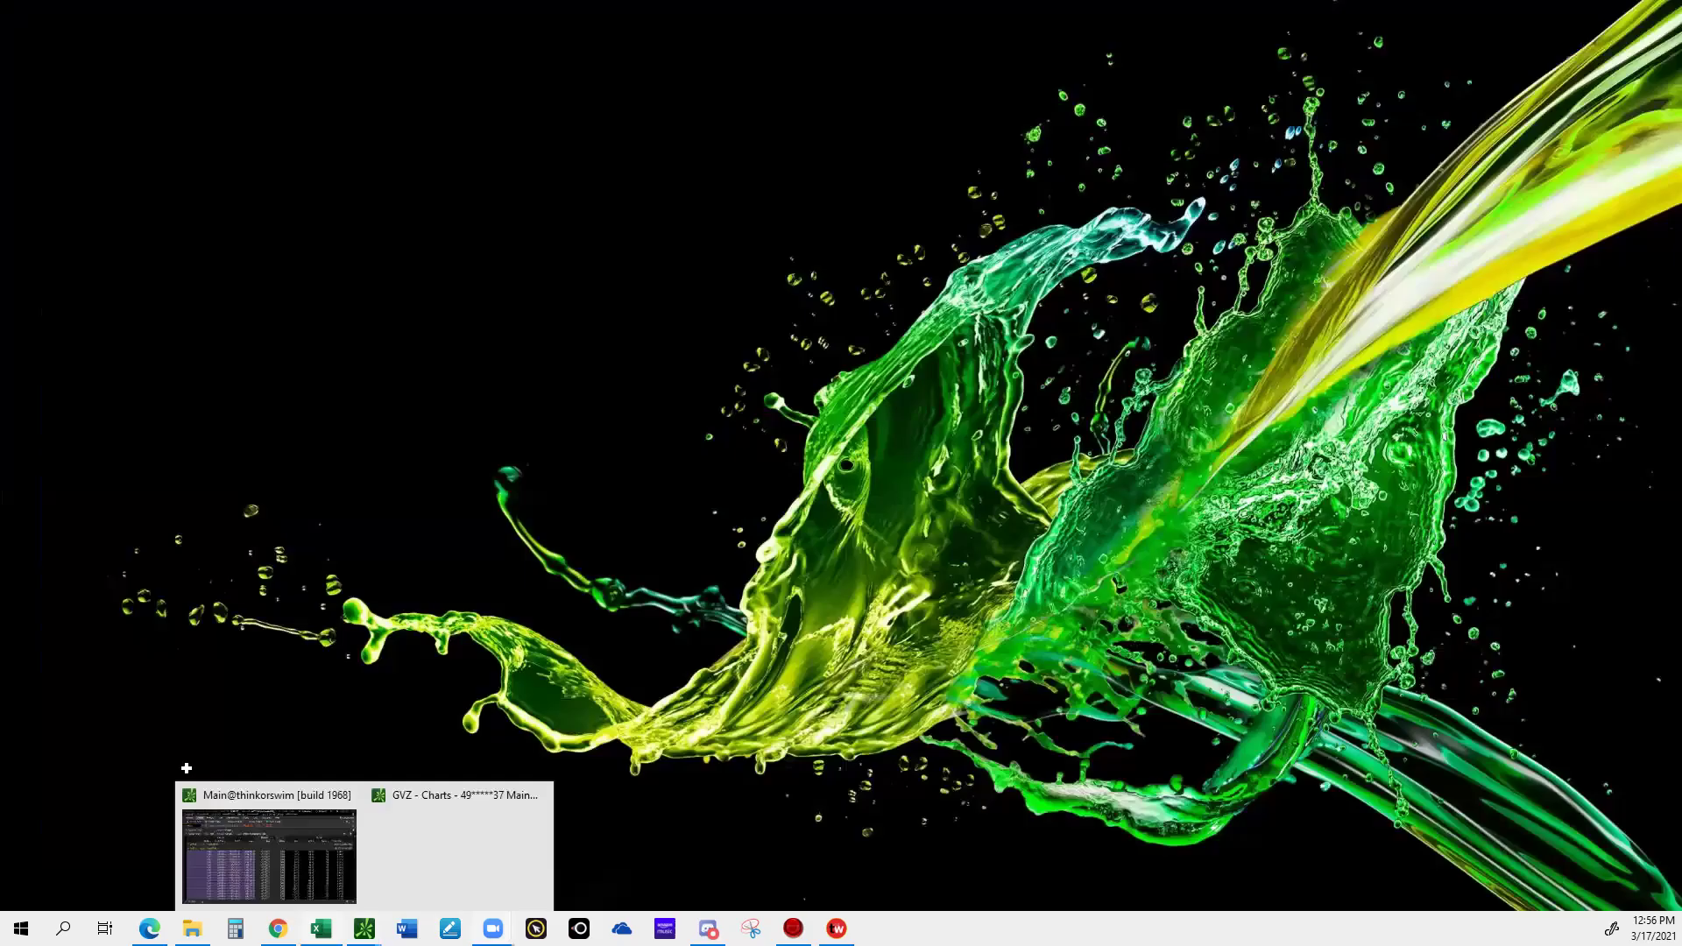
pyautogui.hotkey('alt', 'Tab')
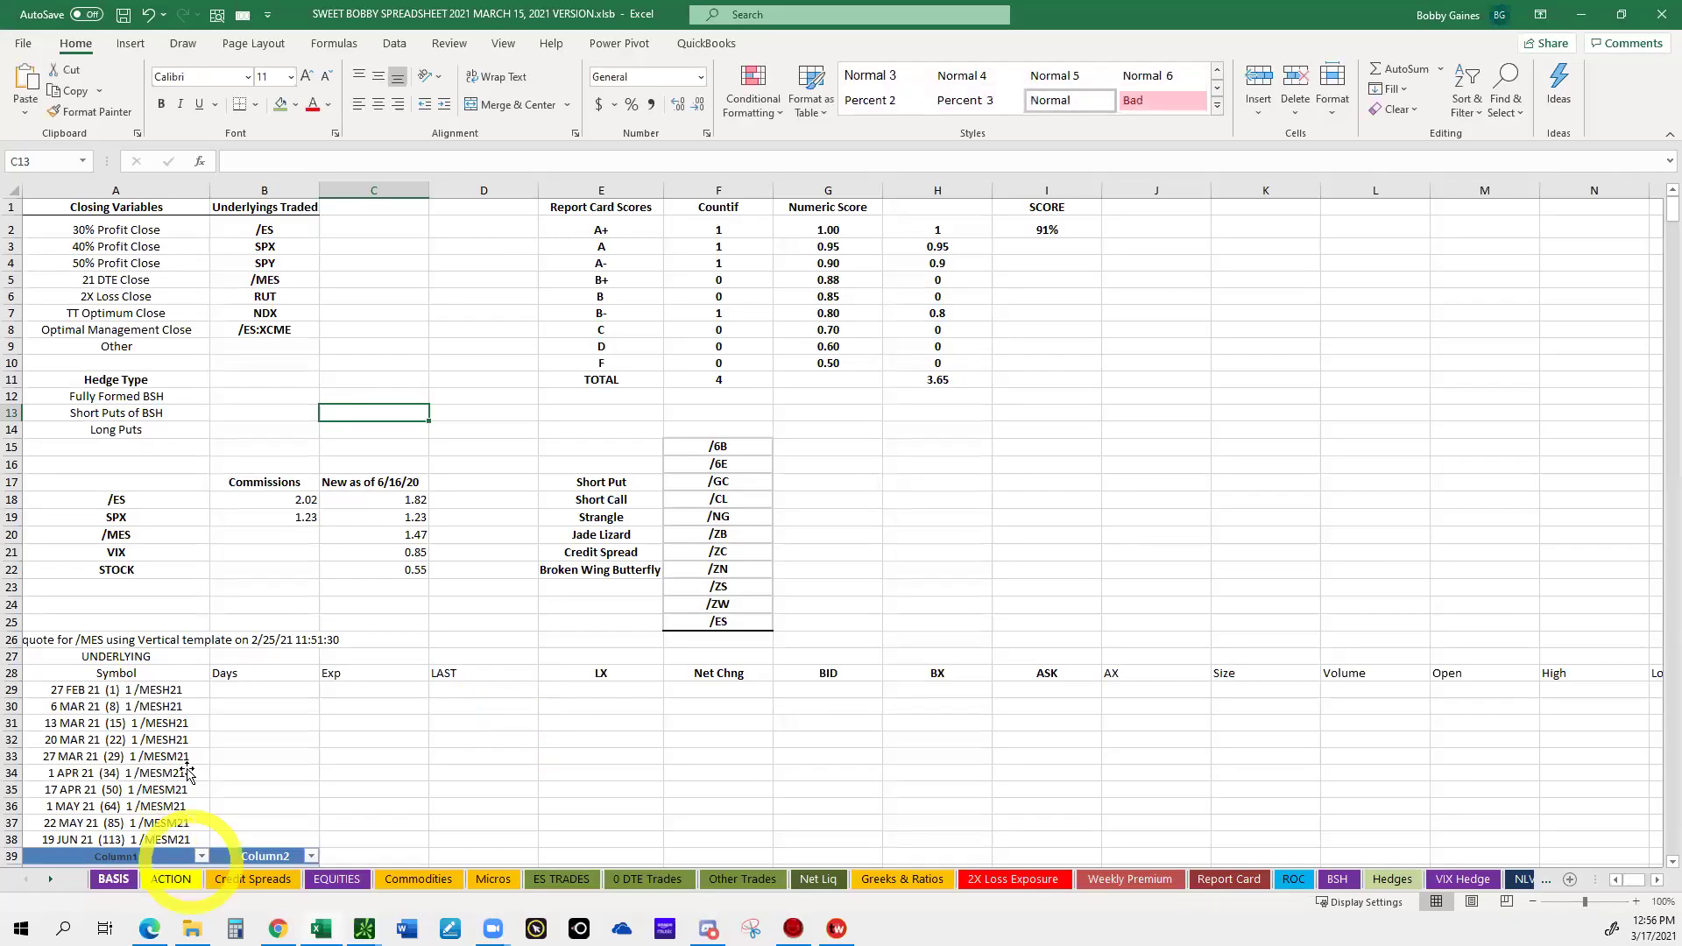
pyautogui.click(418, 879)
pyautogui.click(537, 879)
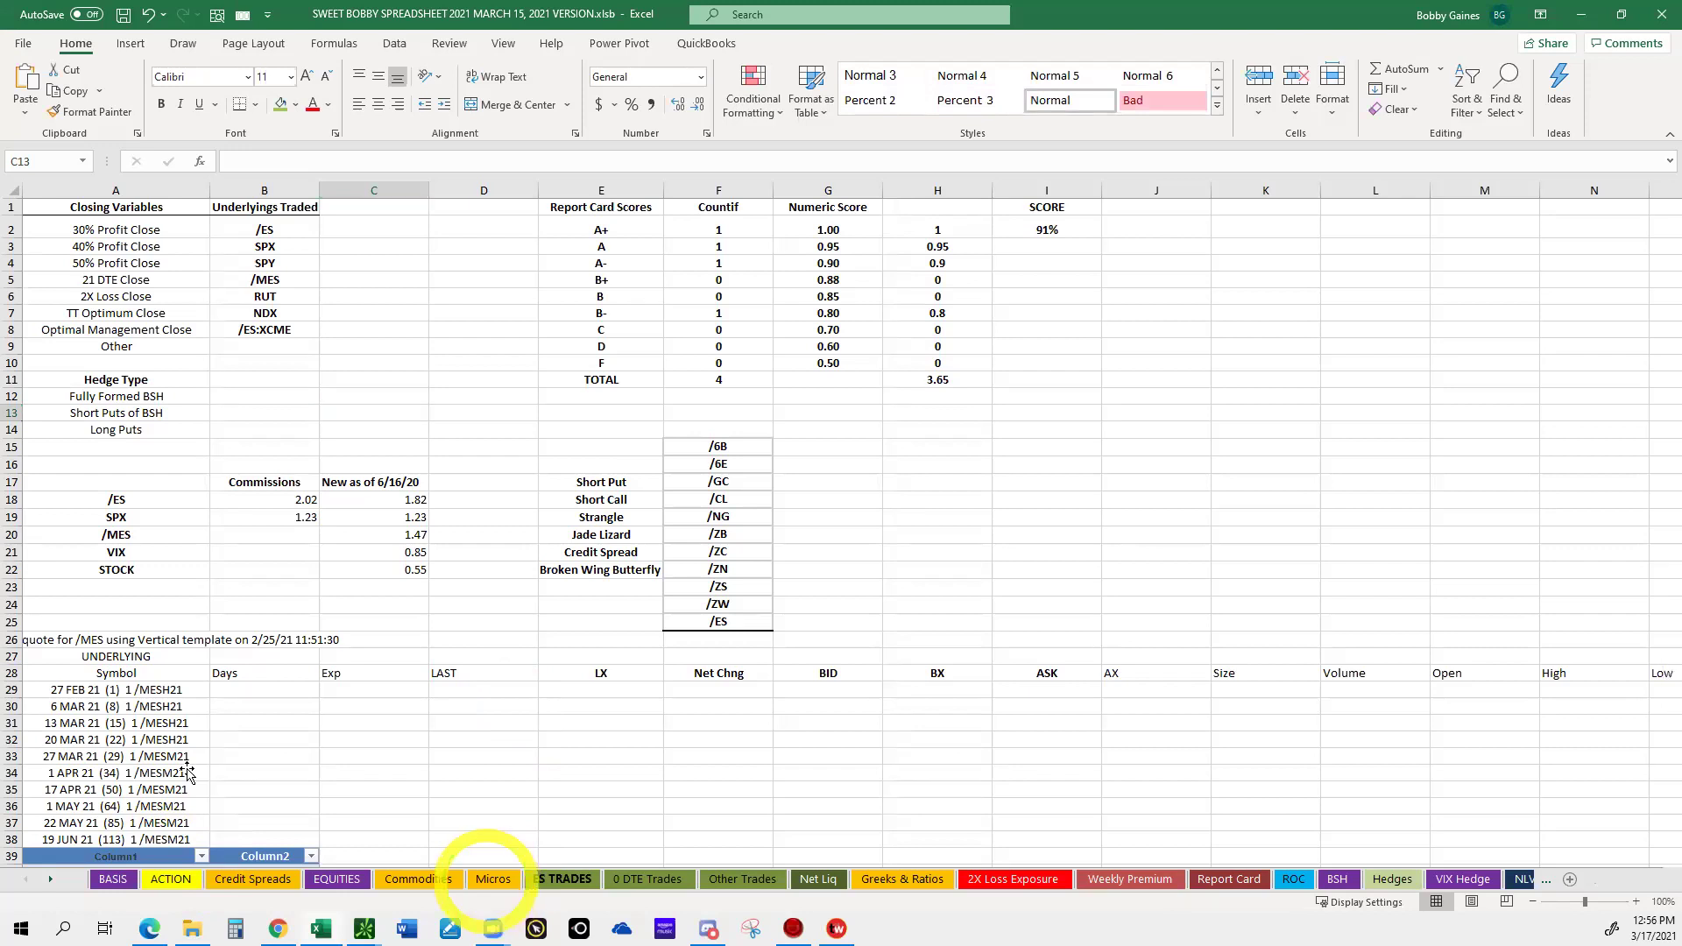
pyautogui.click(493, 879)
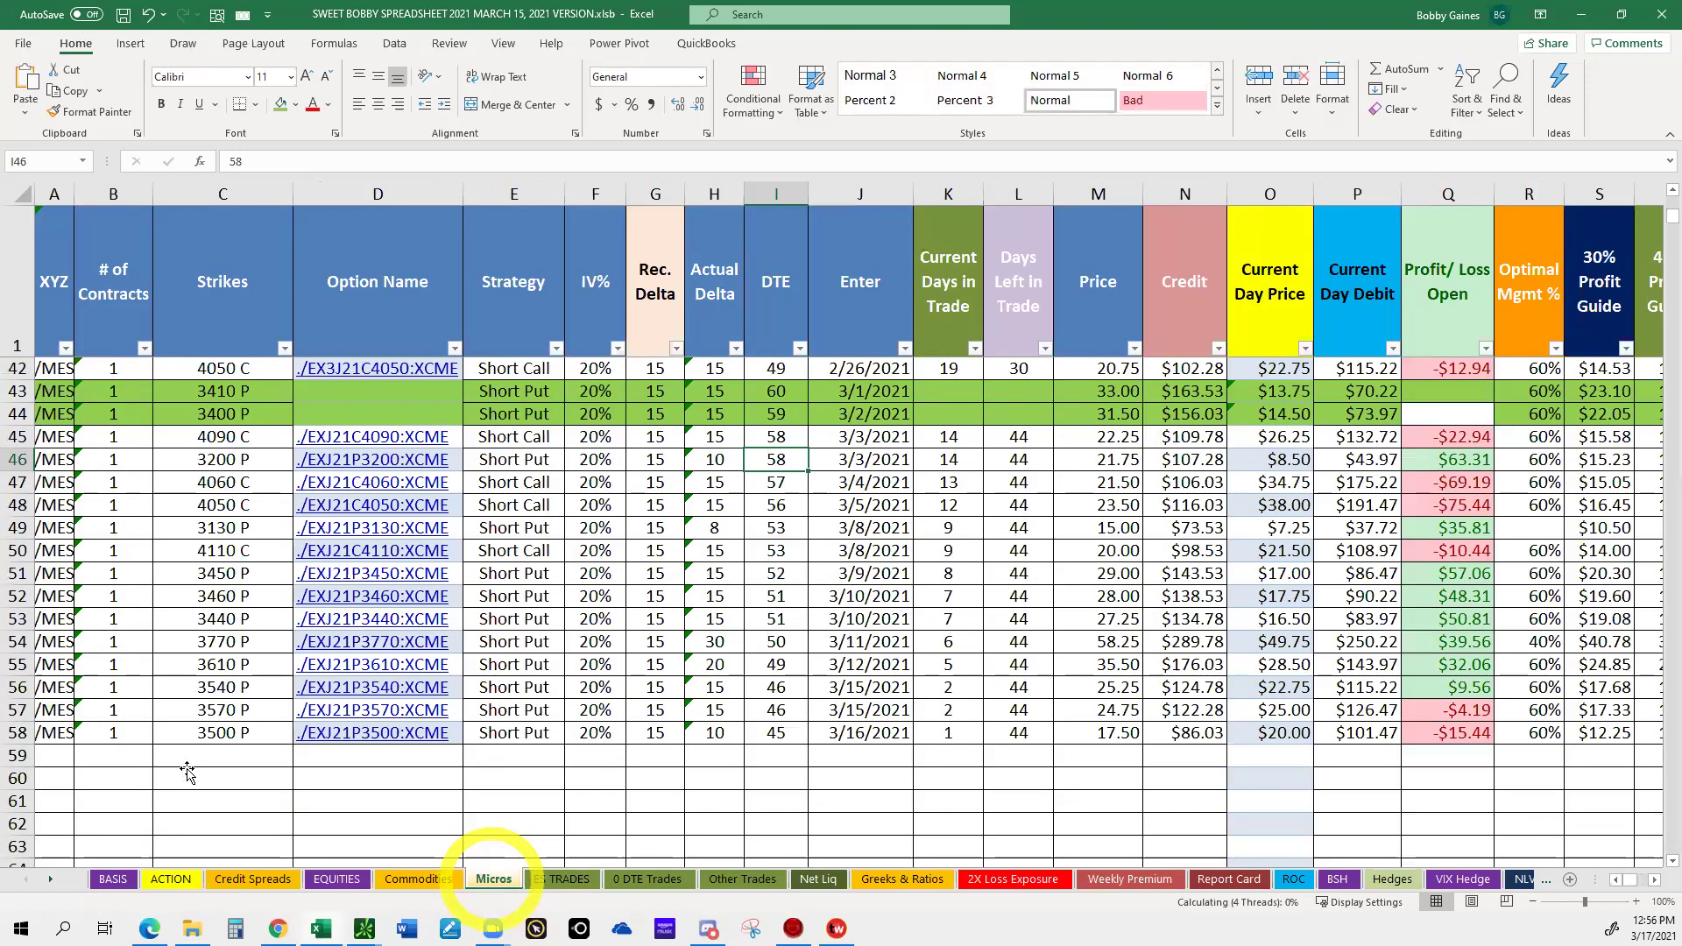
# Start a new trade in row 59 with underlying /MES, 1 contract, strike 3580 p and the copied option name.
pyautogui.click(55, 755)
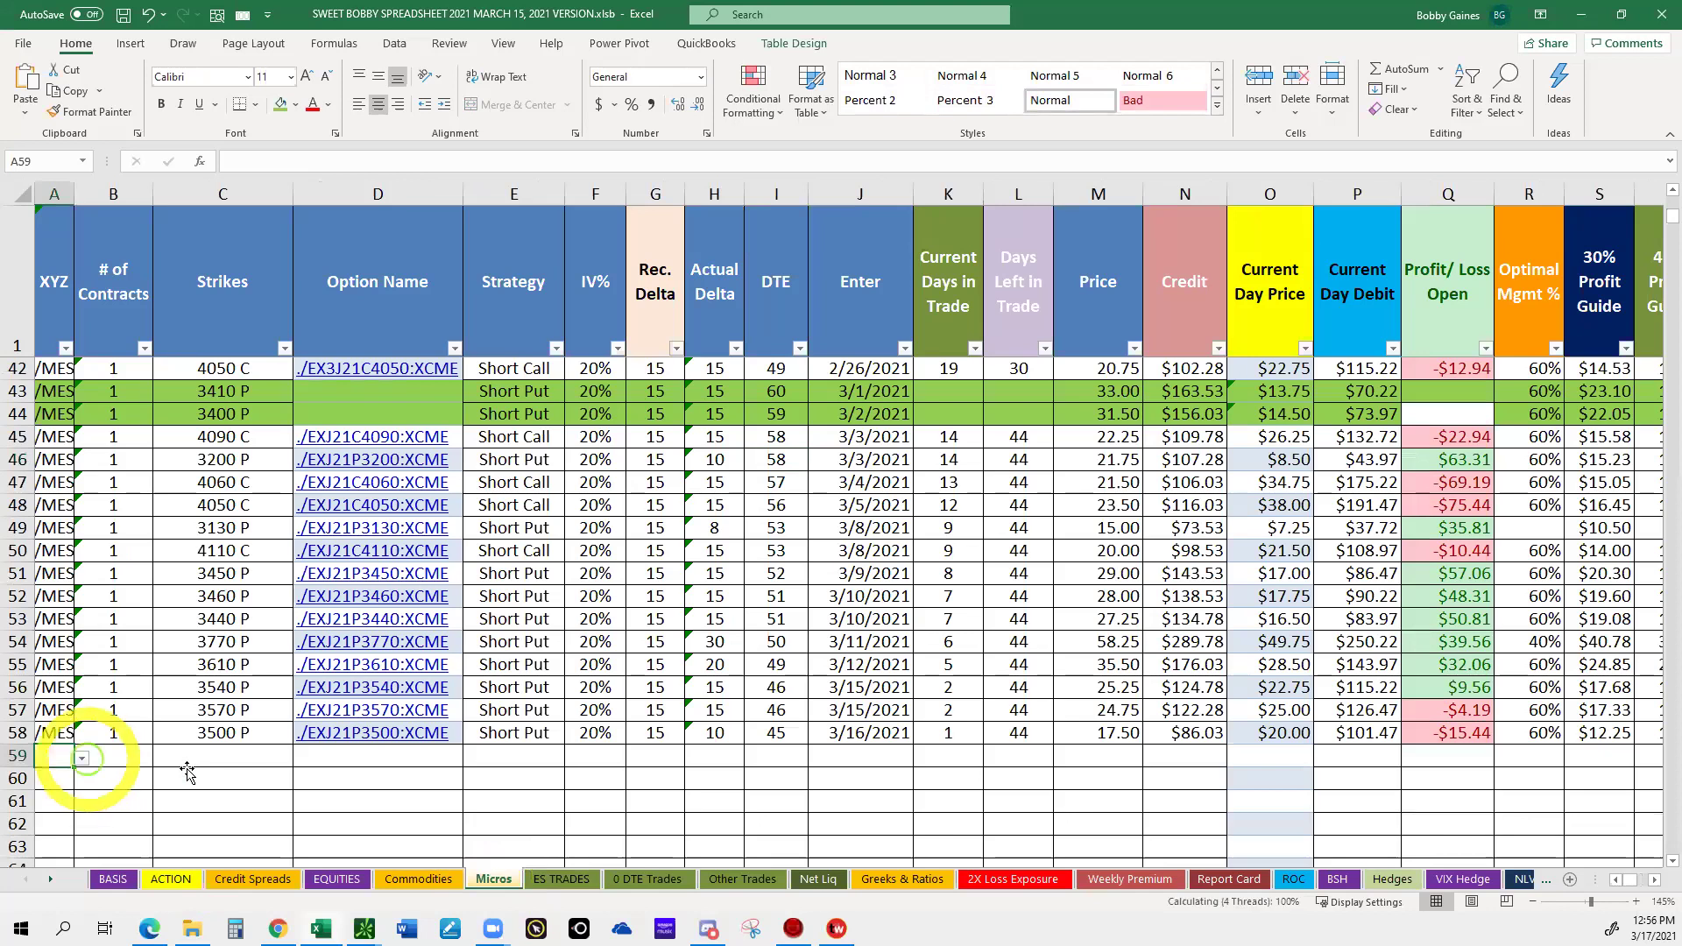
pyautogui.click(81, 758)
pyautogui.click(53, 776)
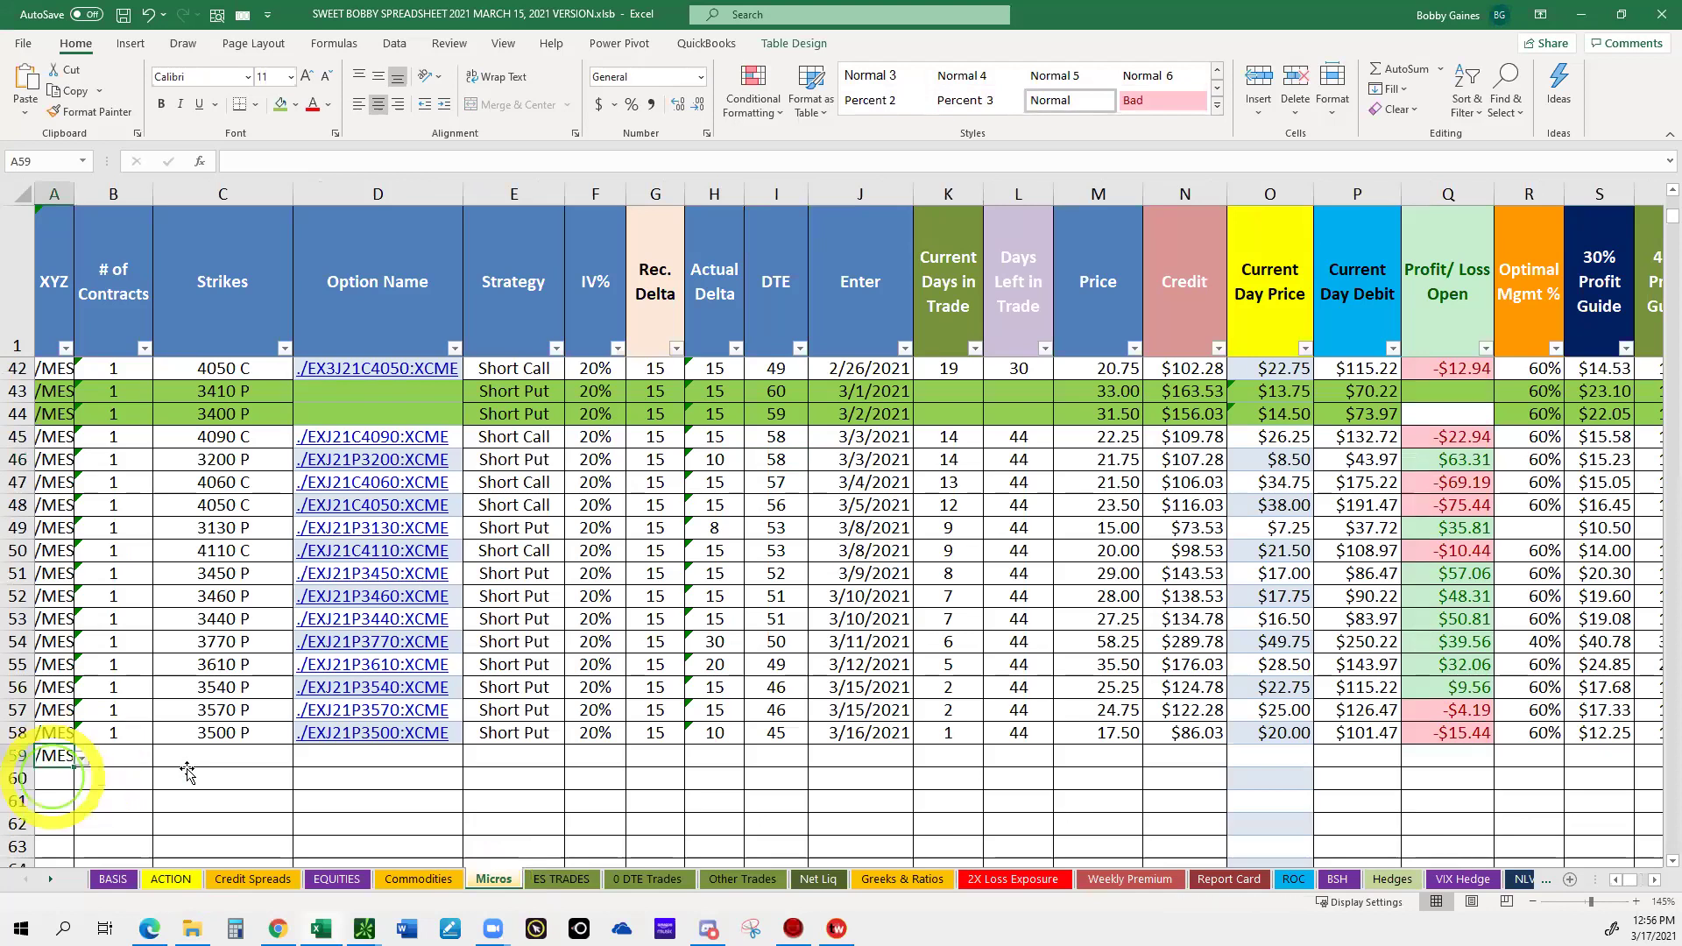
pyautogui.click(187, 766)
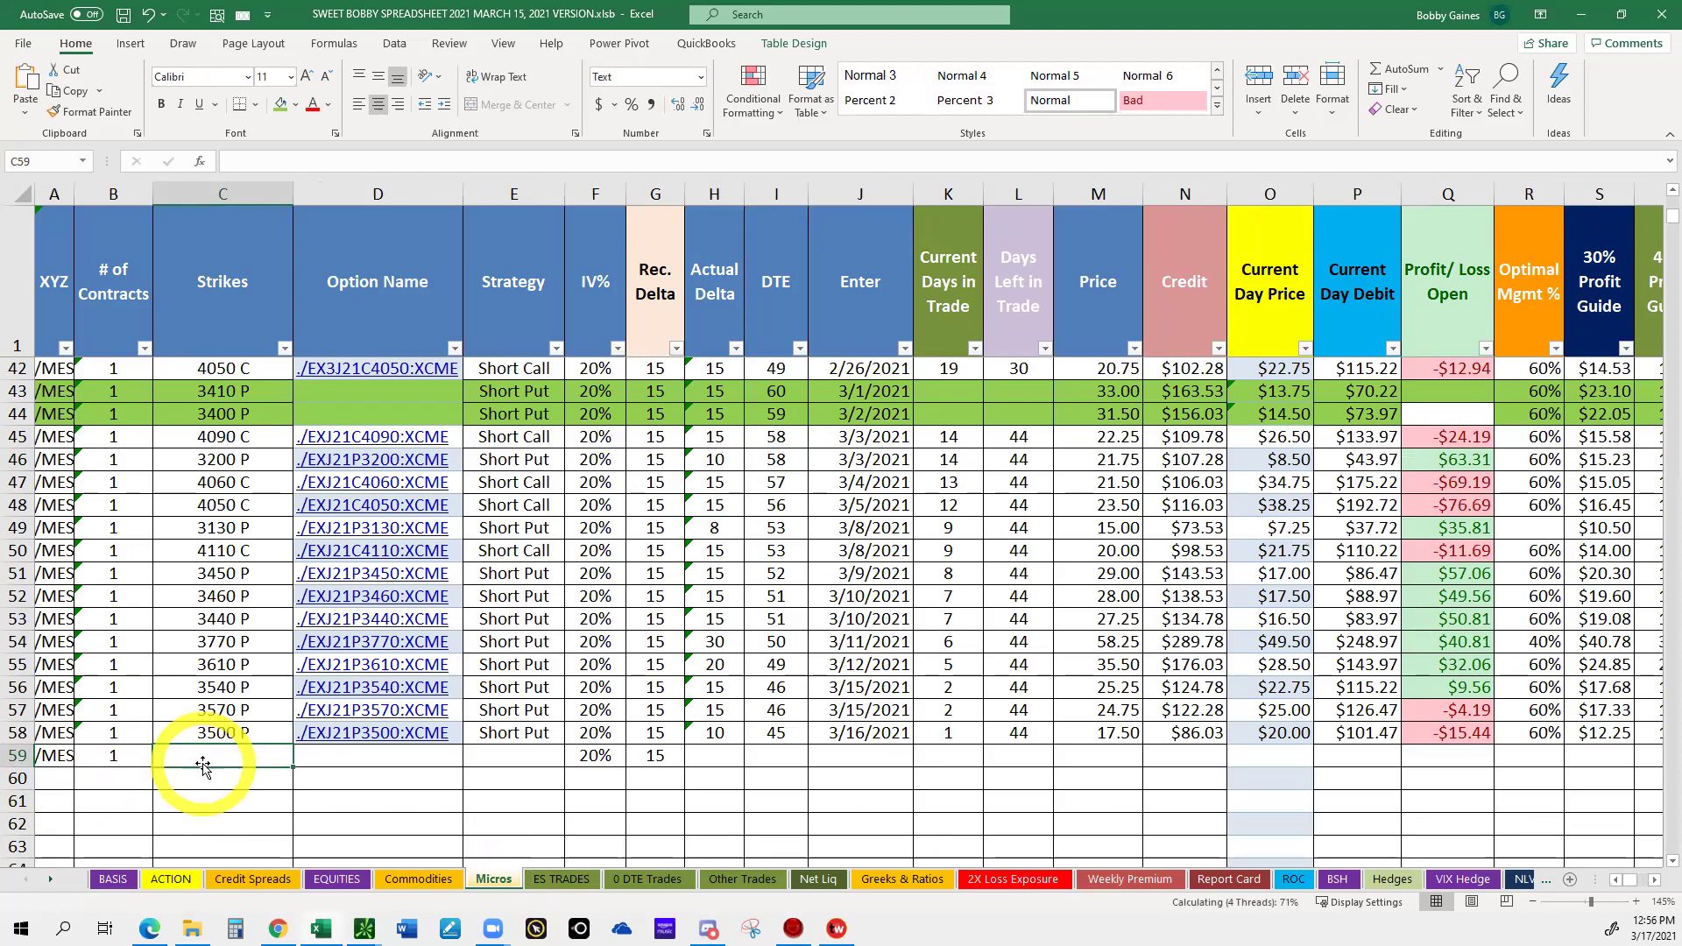
pyautogui.write('3580 p')
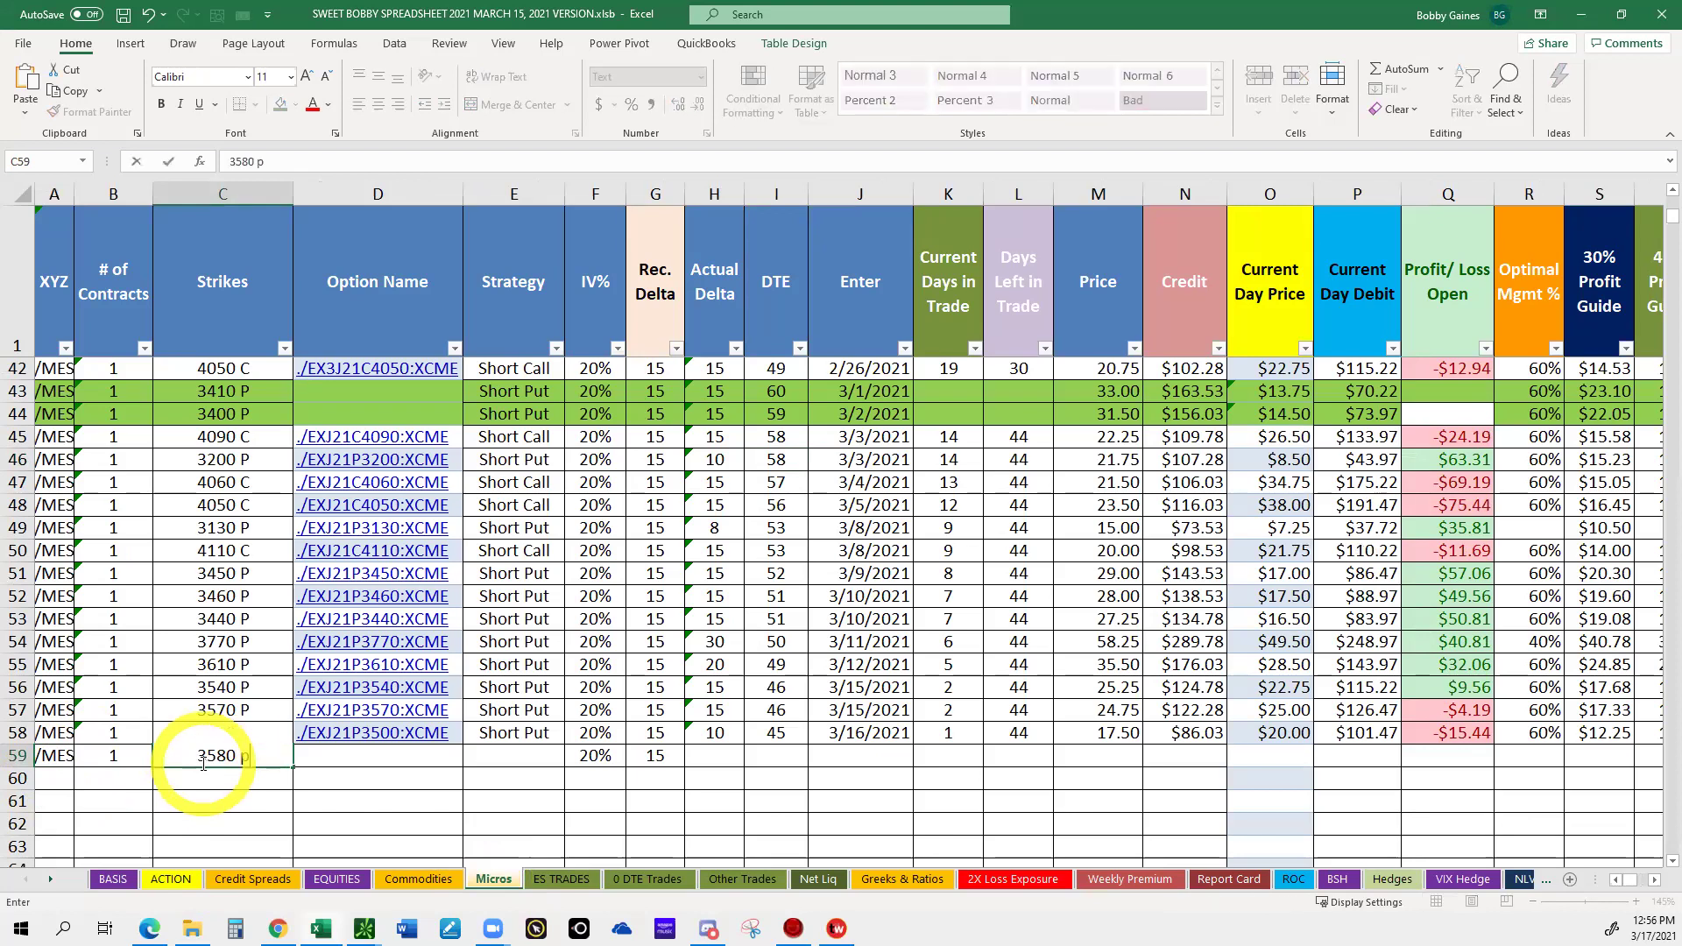
pyautogui.click(326, 758)
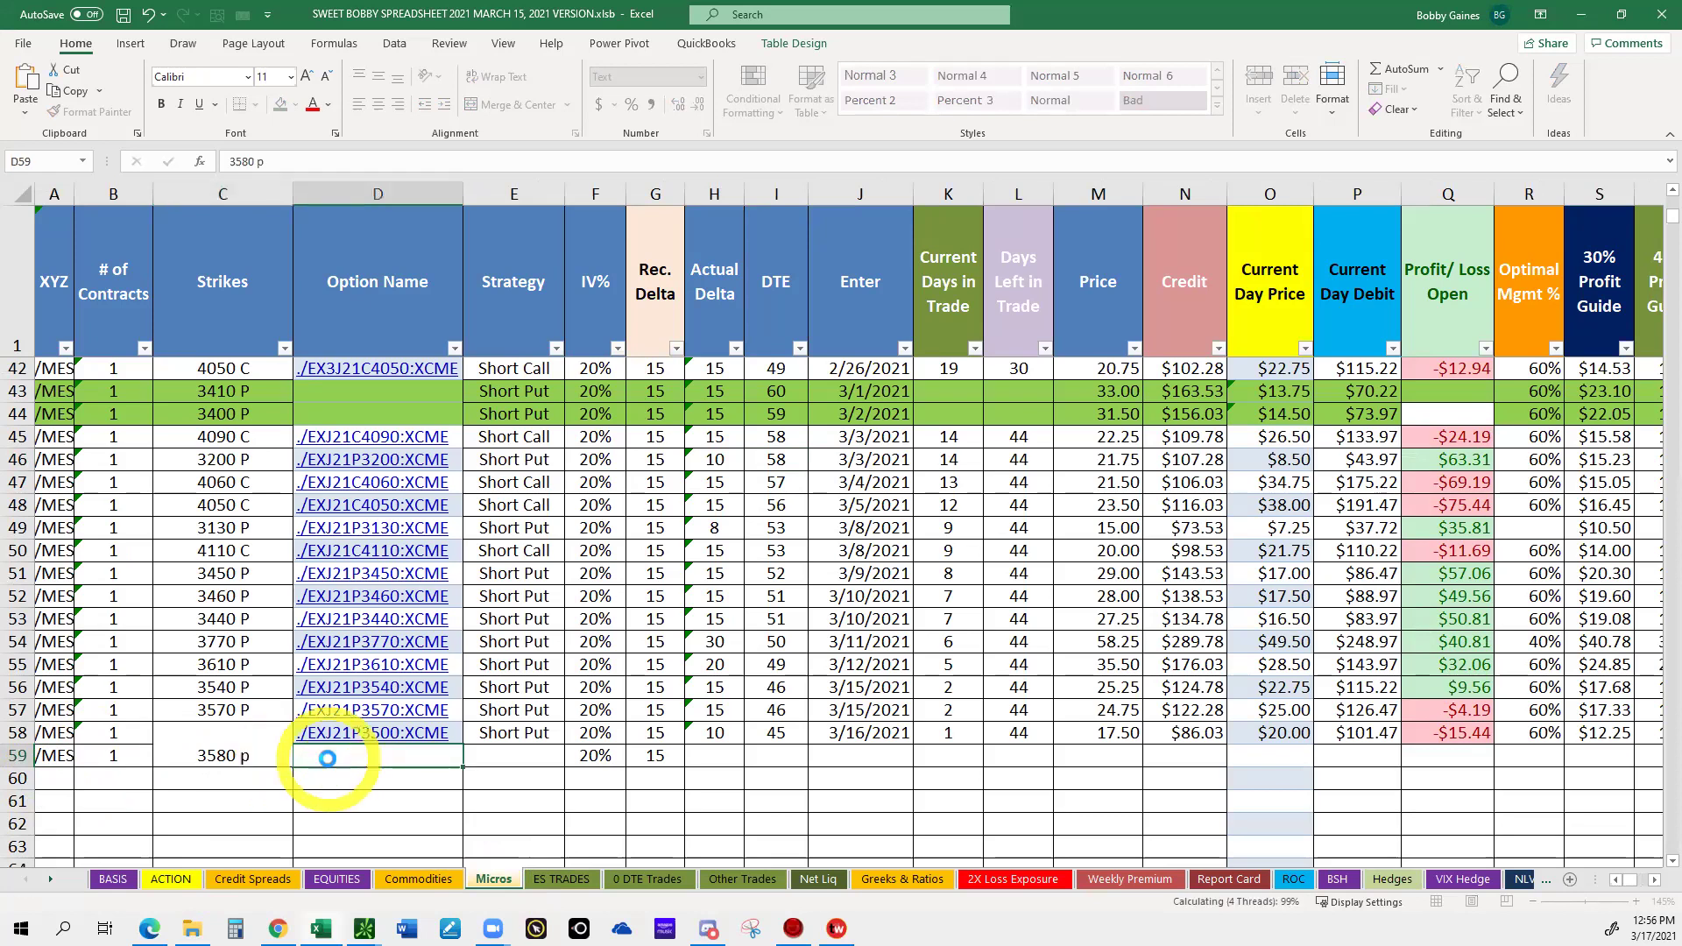
# Set the strategy in row 59 to Short Put and the actual delta to 15.
pyautogui.click(515, 753)
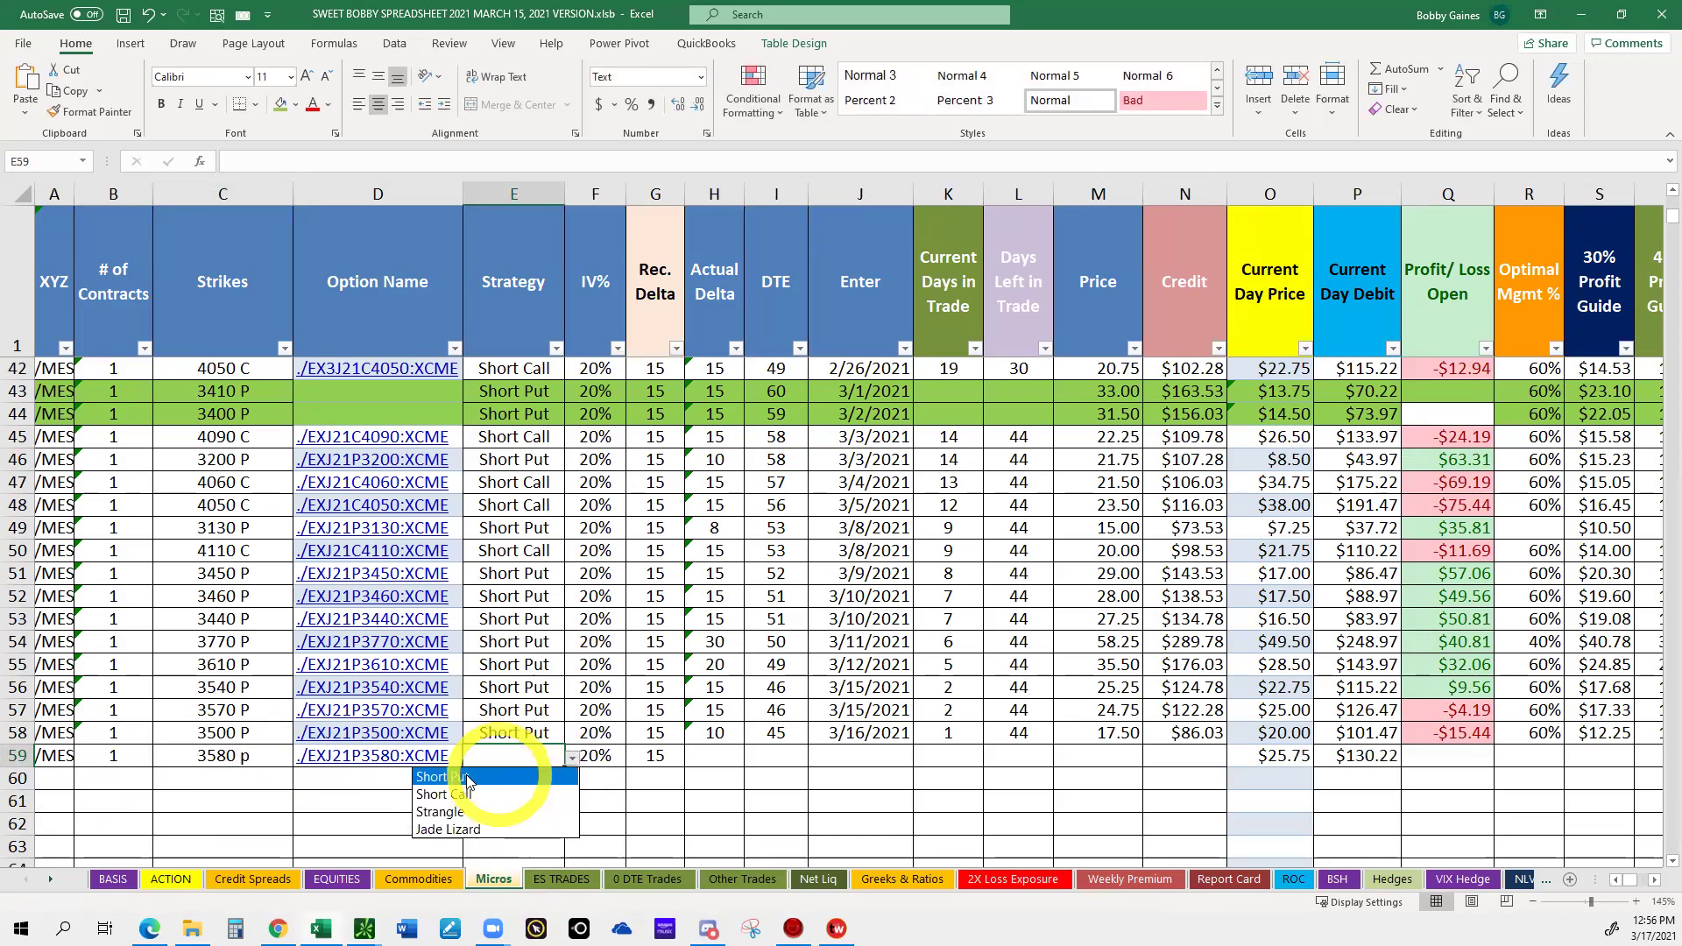
pyautogui.click(469, 778)
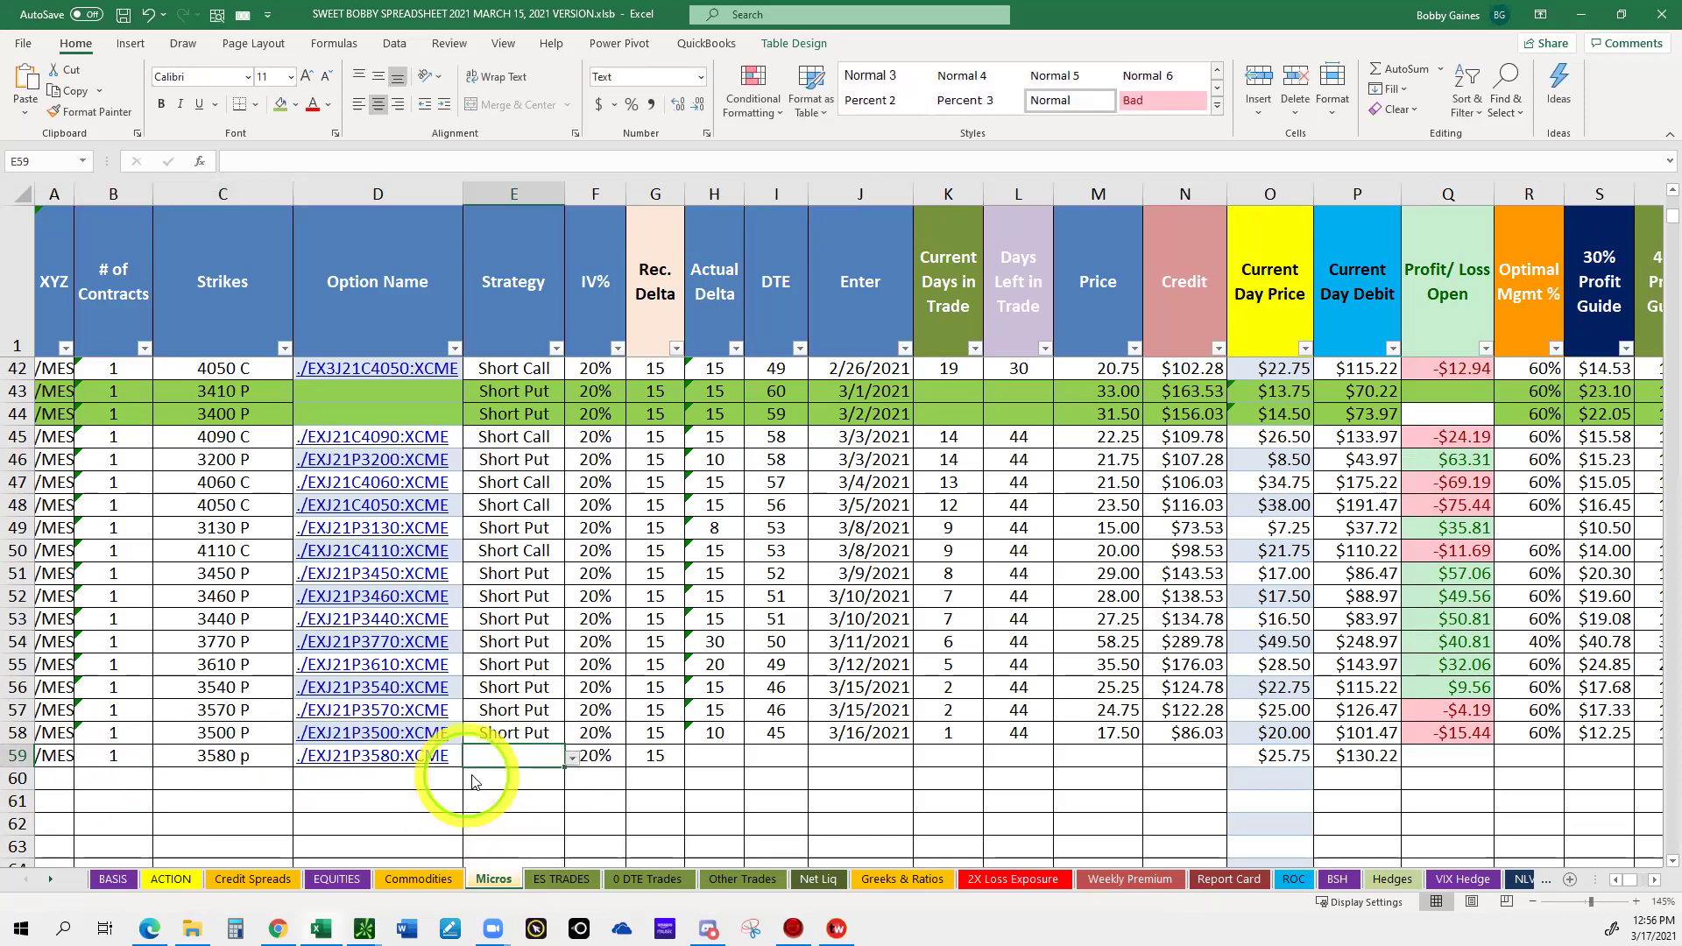
pyautogui.click(712, 755)
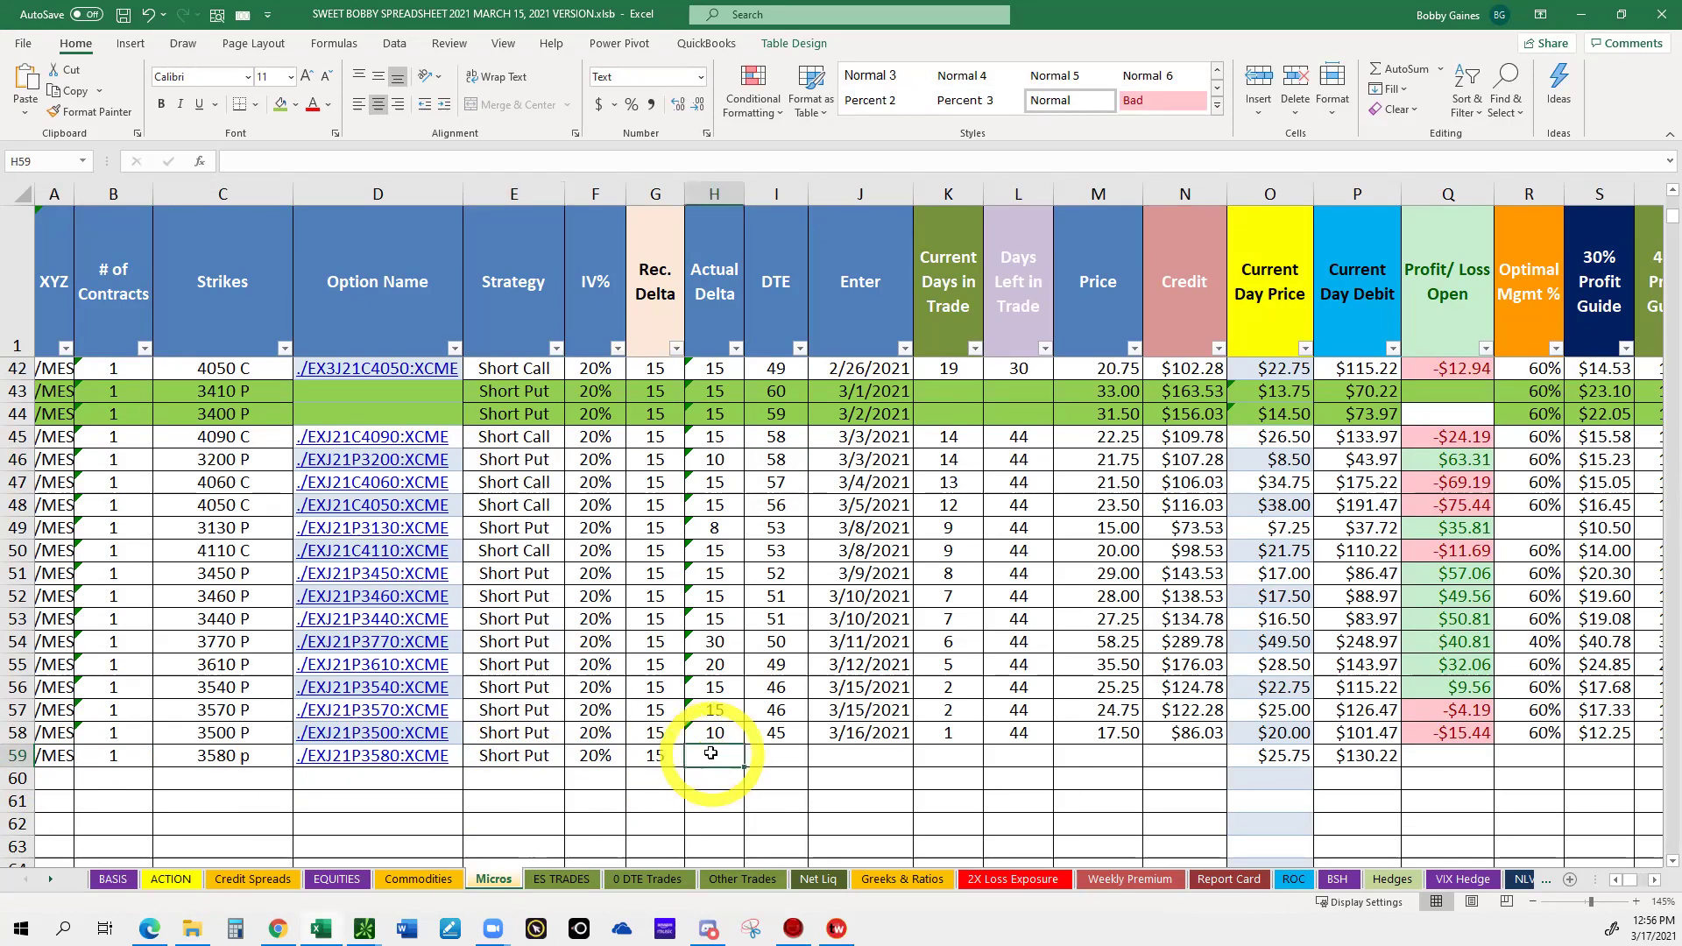
pyautogui.write('15')
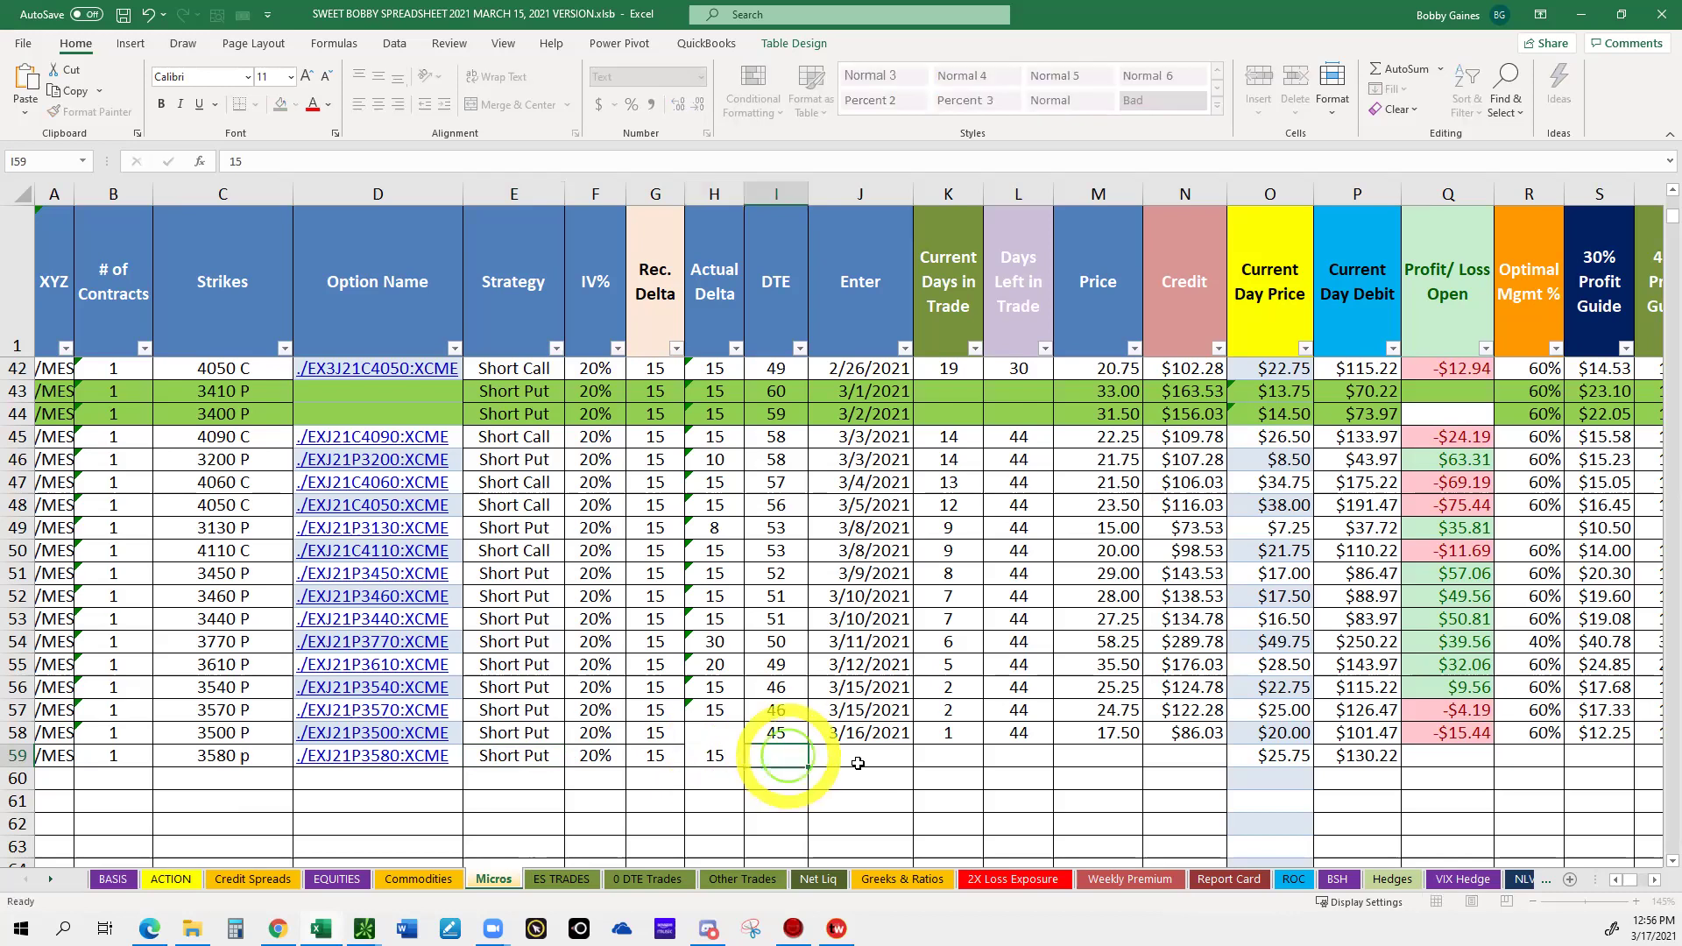
pyautogui.press('Delete')
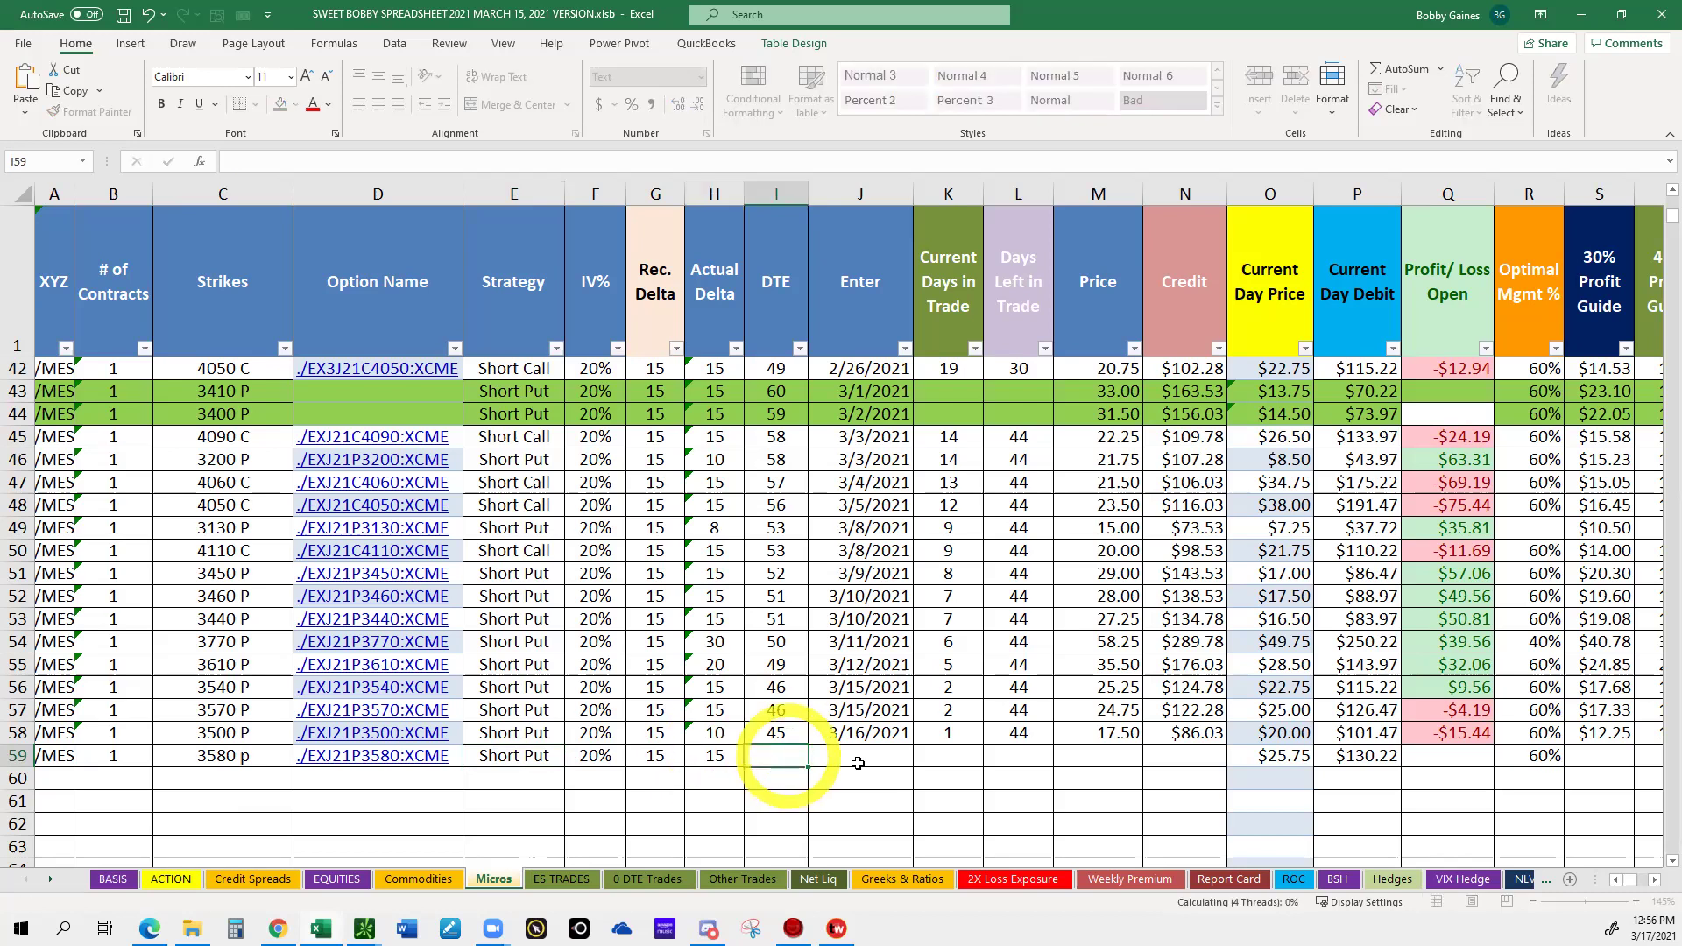
# Complete the /MES 3580 put in row 59 with DTE 44, entry date 3/17/21 and price 25.50.
pyautogui.write('44')
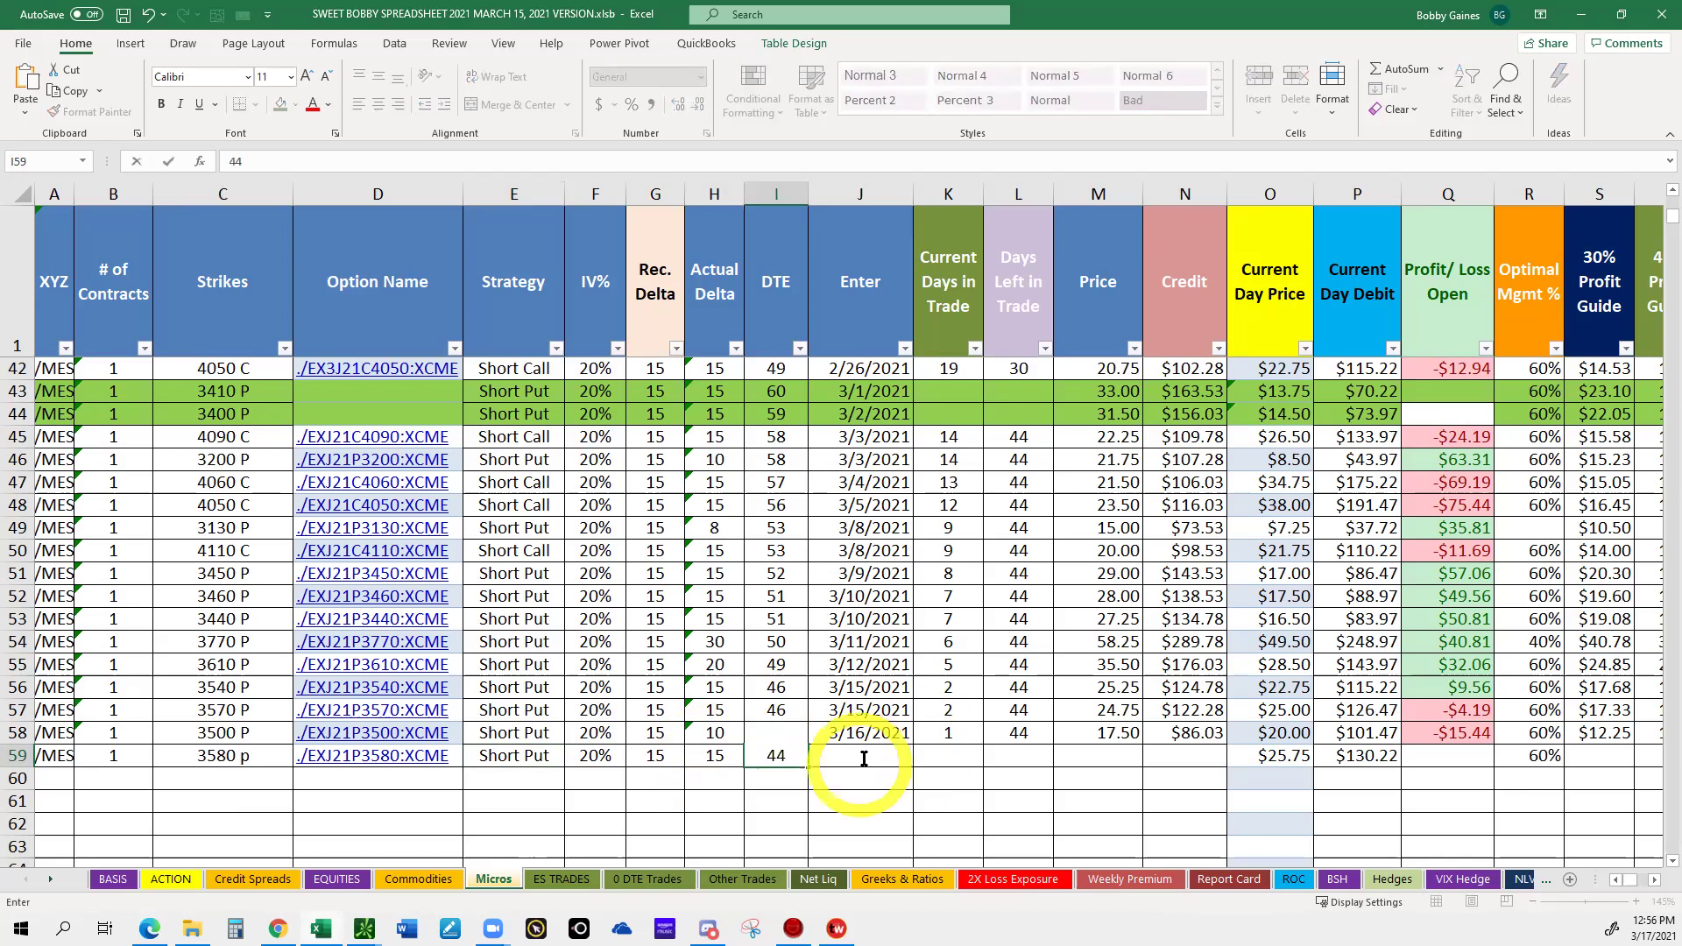
pyautogui.click(864, 759)
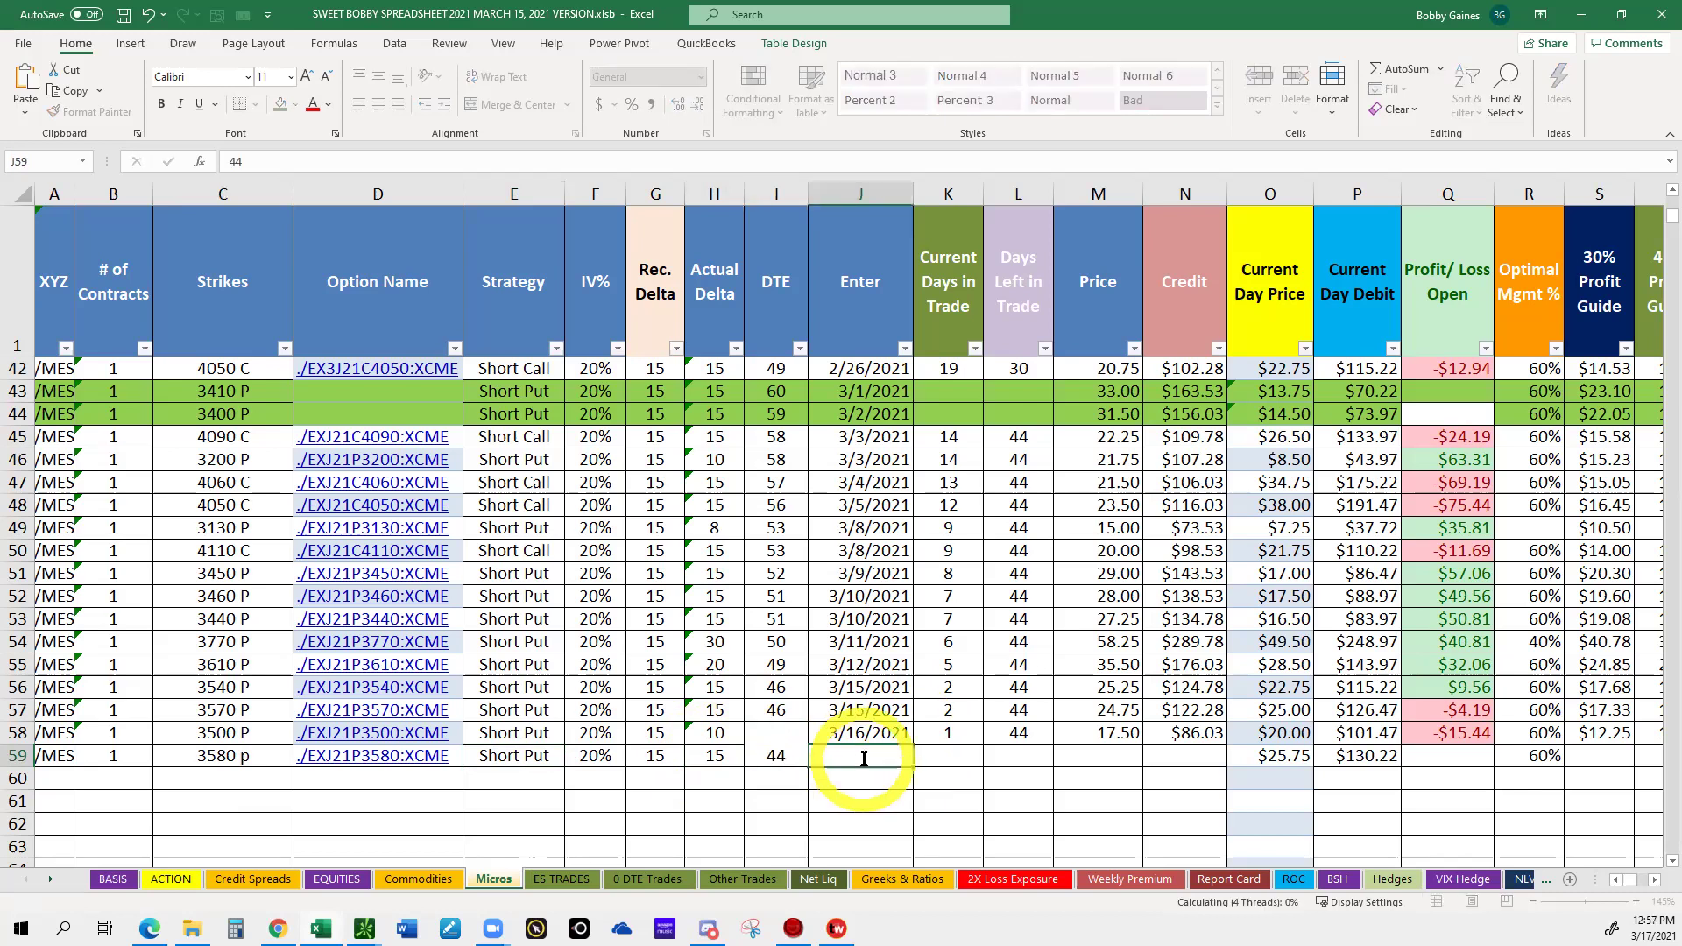
pyautogui.write('3/17/21')
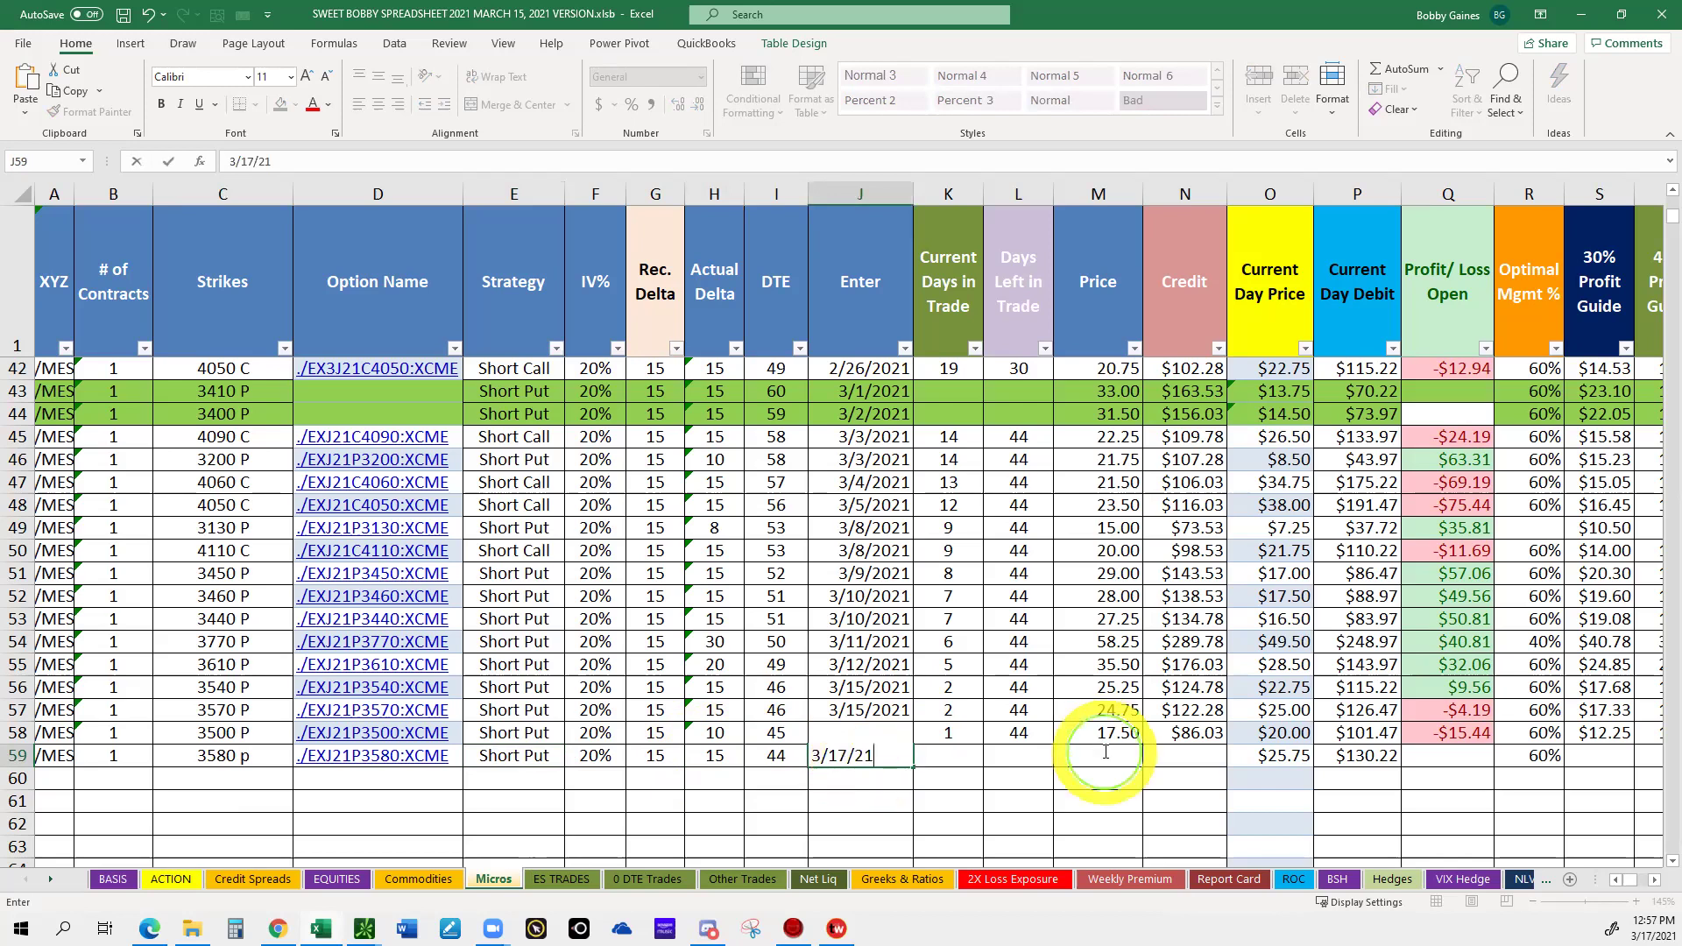
pyautogui.click(1106, 753)
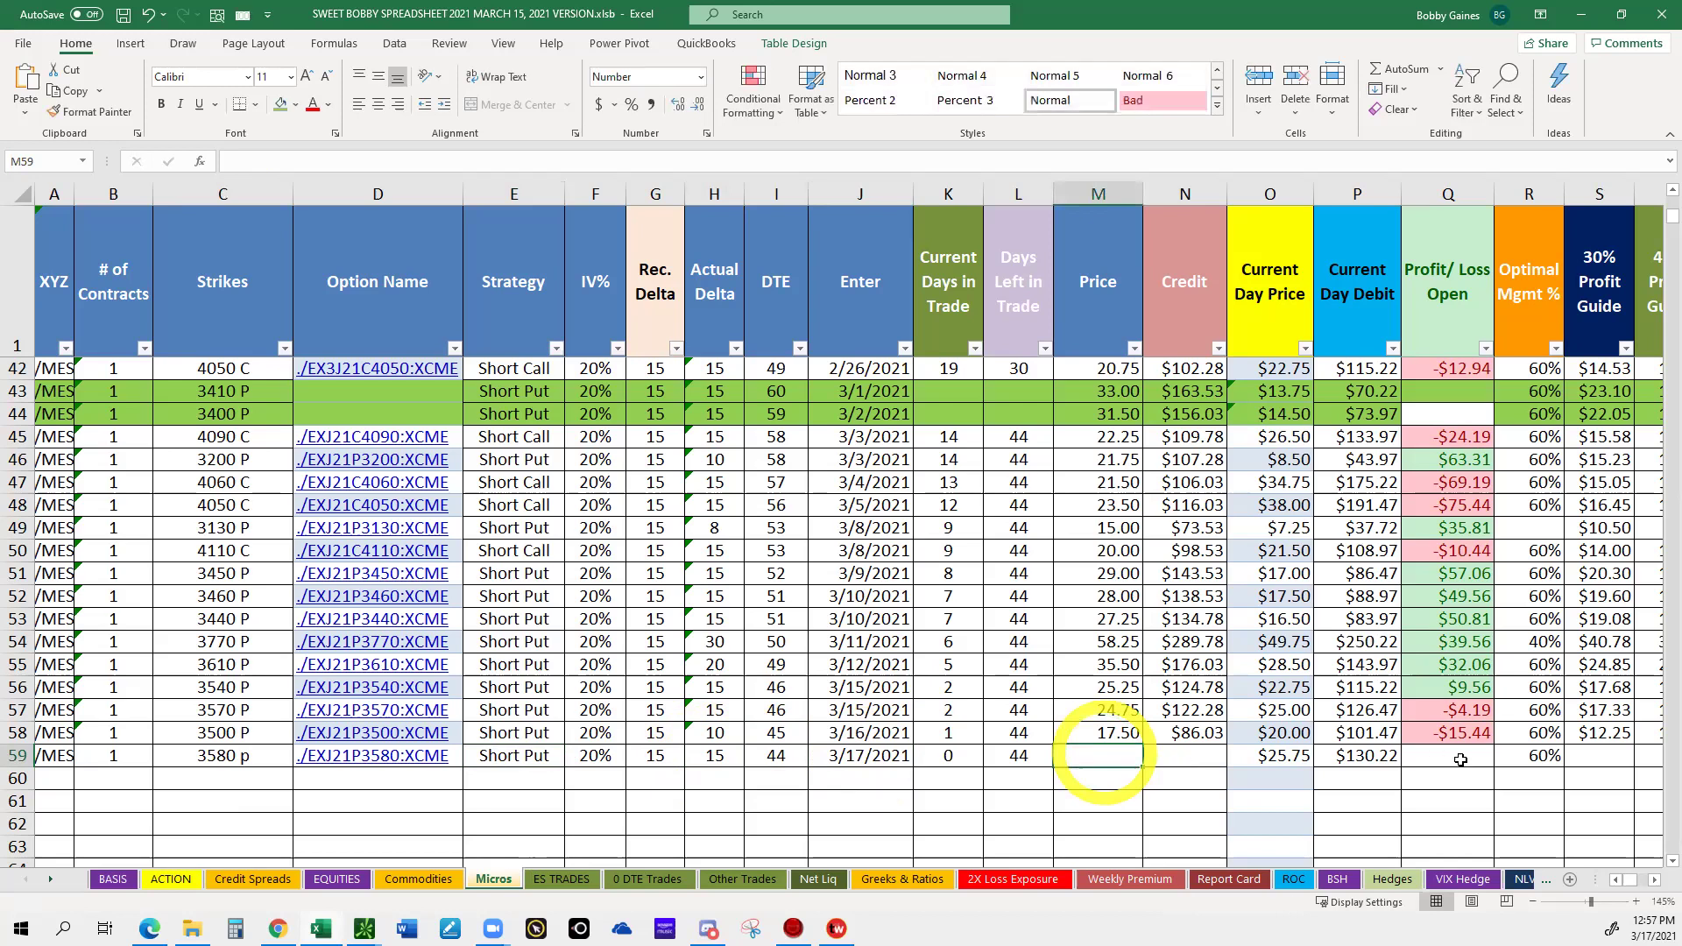
pyautogui.write('25.50')
pyautogui.click(1180, 762)
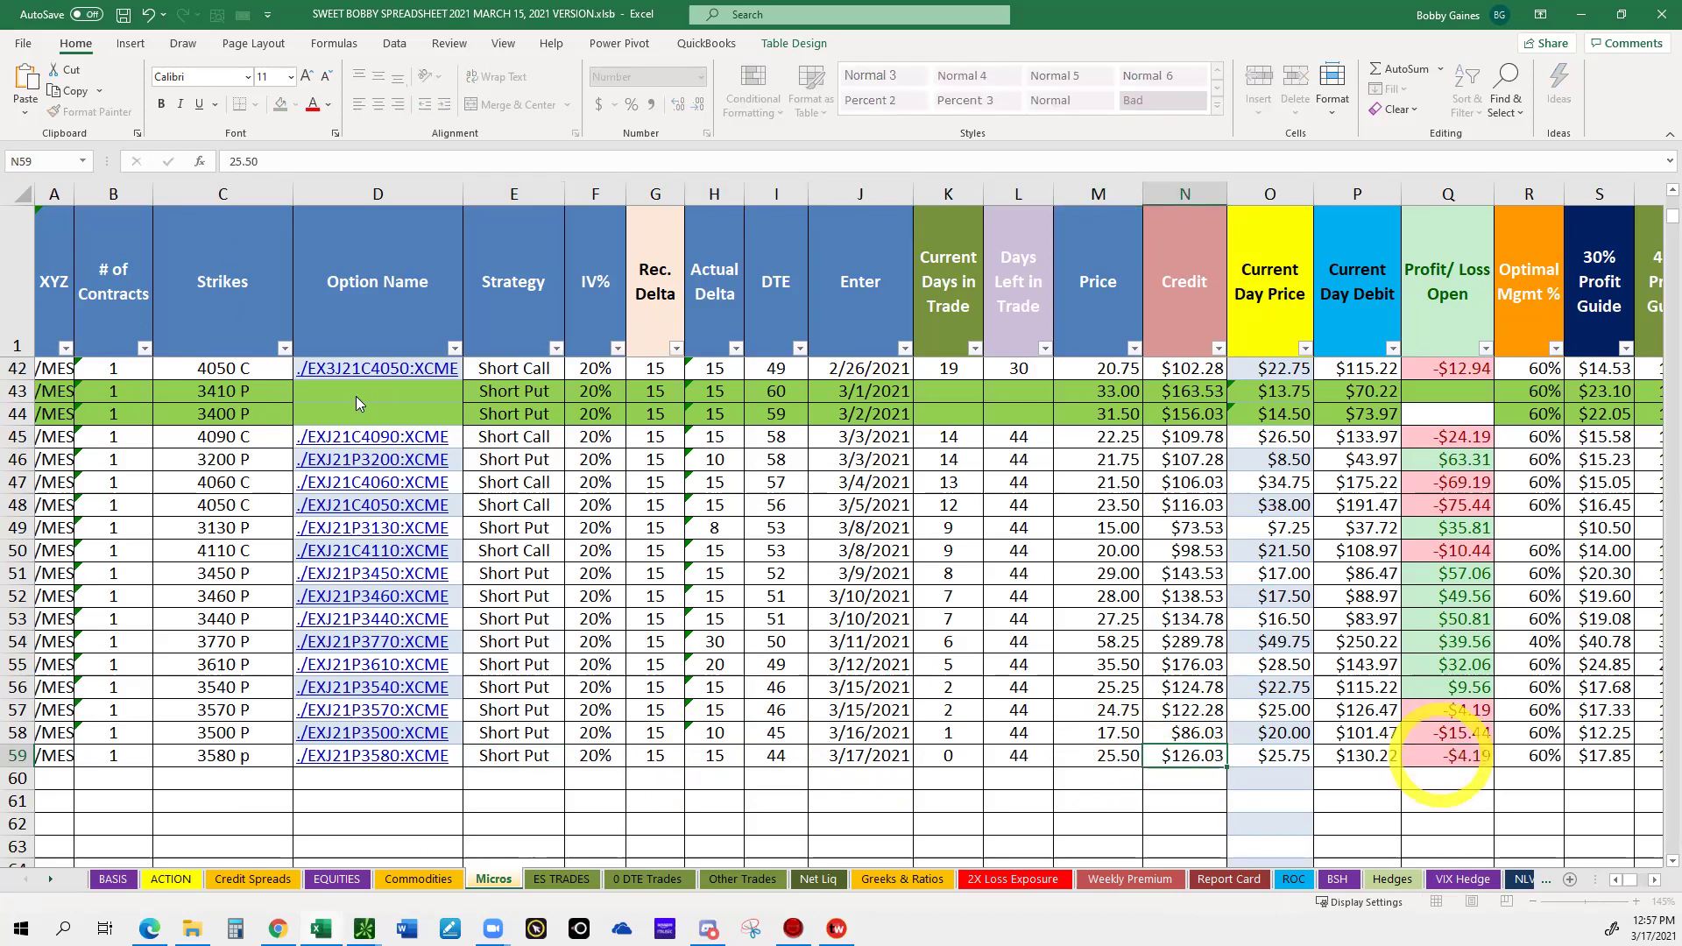
pyautogui.click(1462, 756)
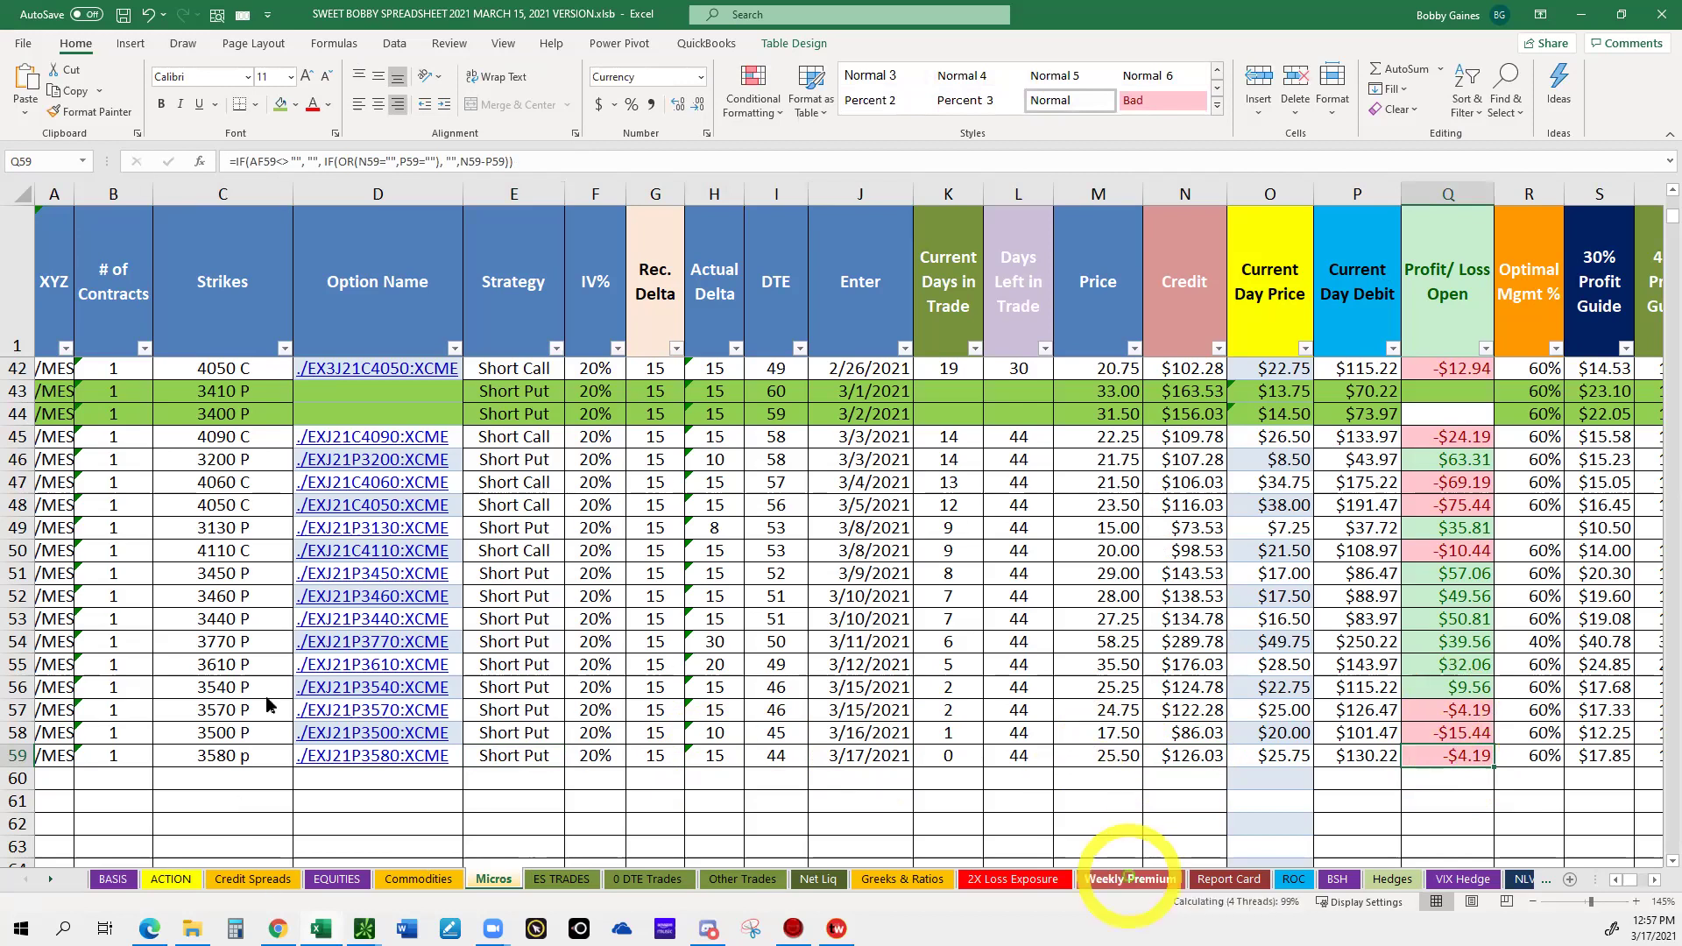
# Review the Weekly Premium sheet: Wednesday's remaining premium, the yearly totals, and Week 11's premium sold, weekly profit and capture percentage.
pyautogui.click(1130, 879)
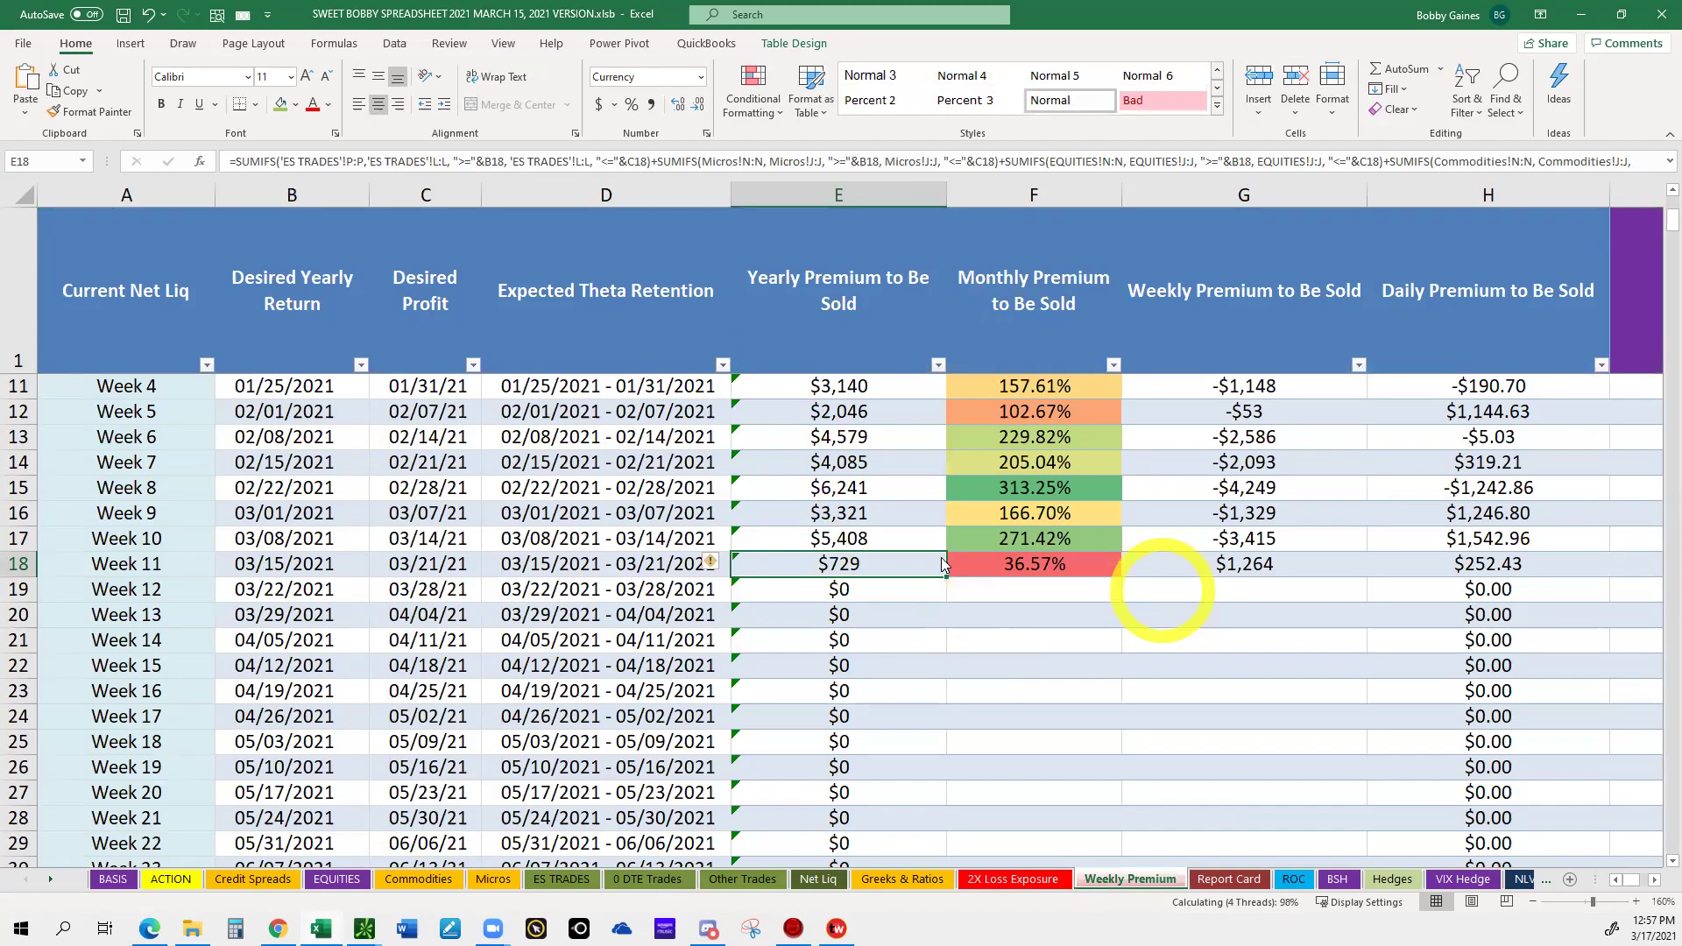
pyautogui.scroll(3, 608, 558)
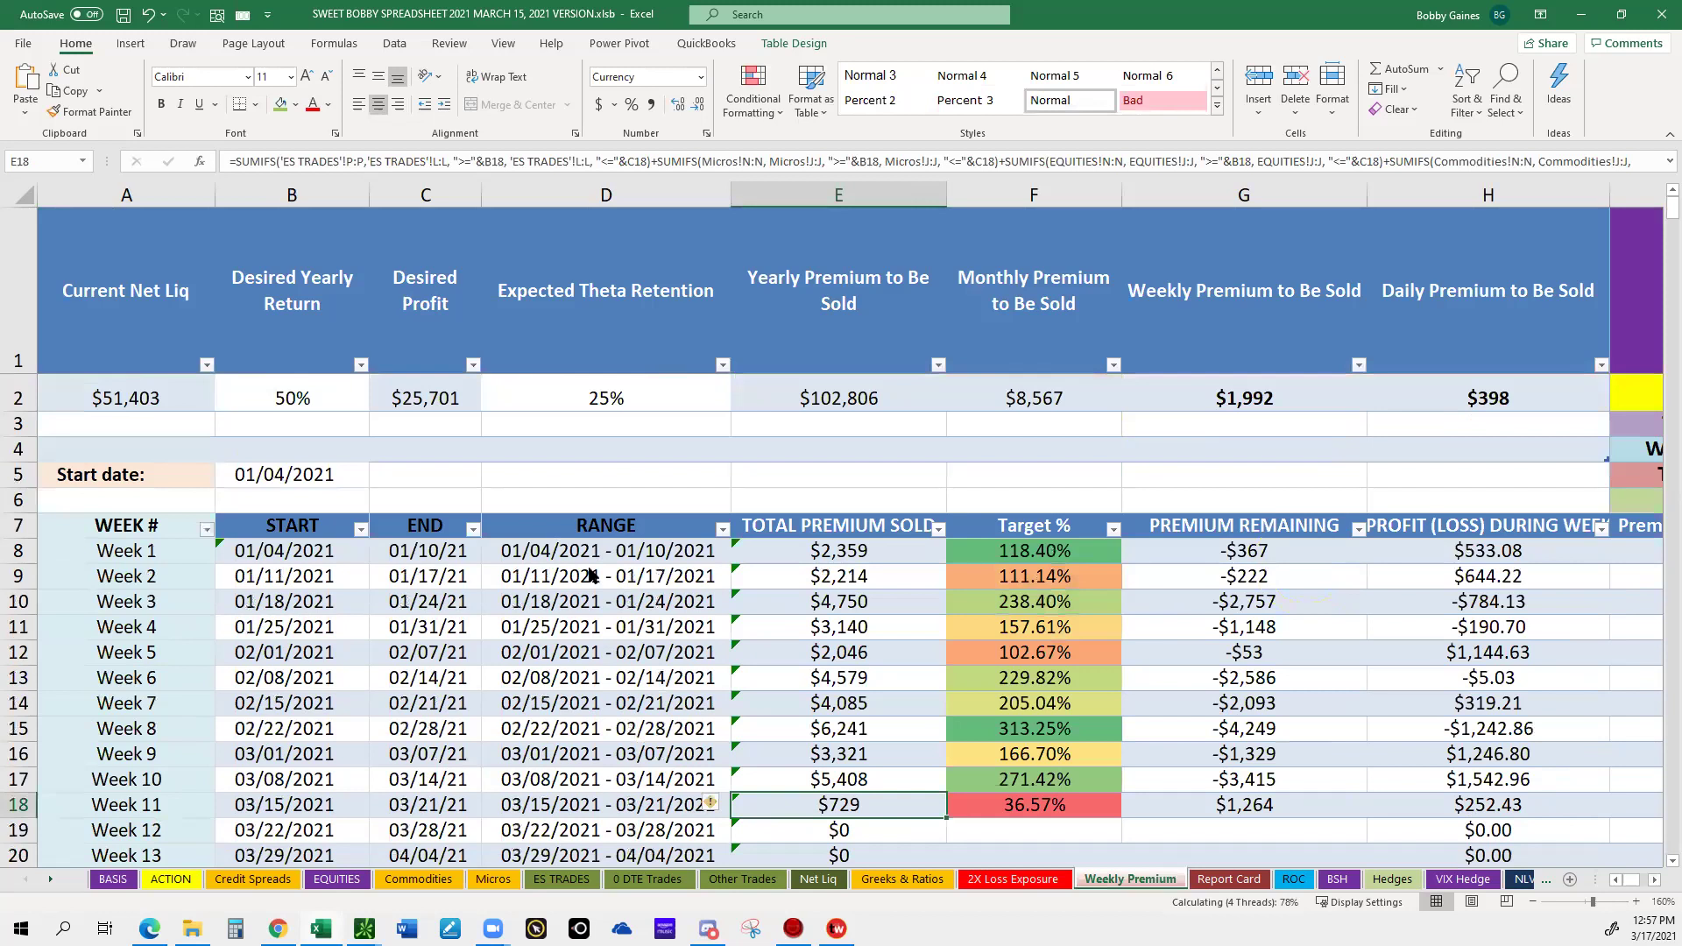
pyautogui.hscroll(1, 589, 575)
pyautogui.hscroll(3, 589, 574)
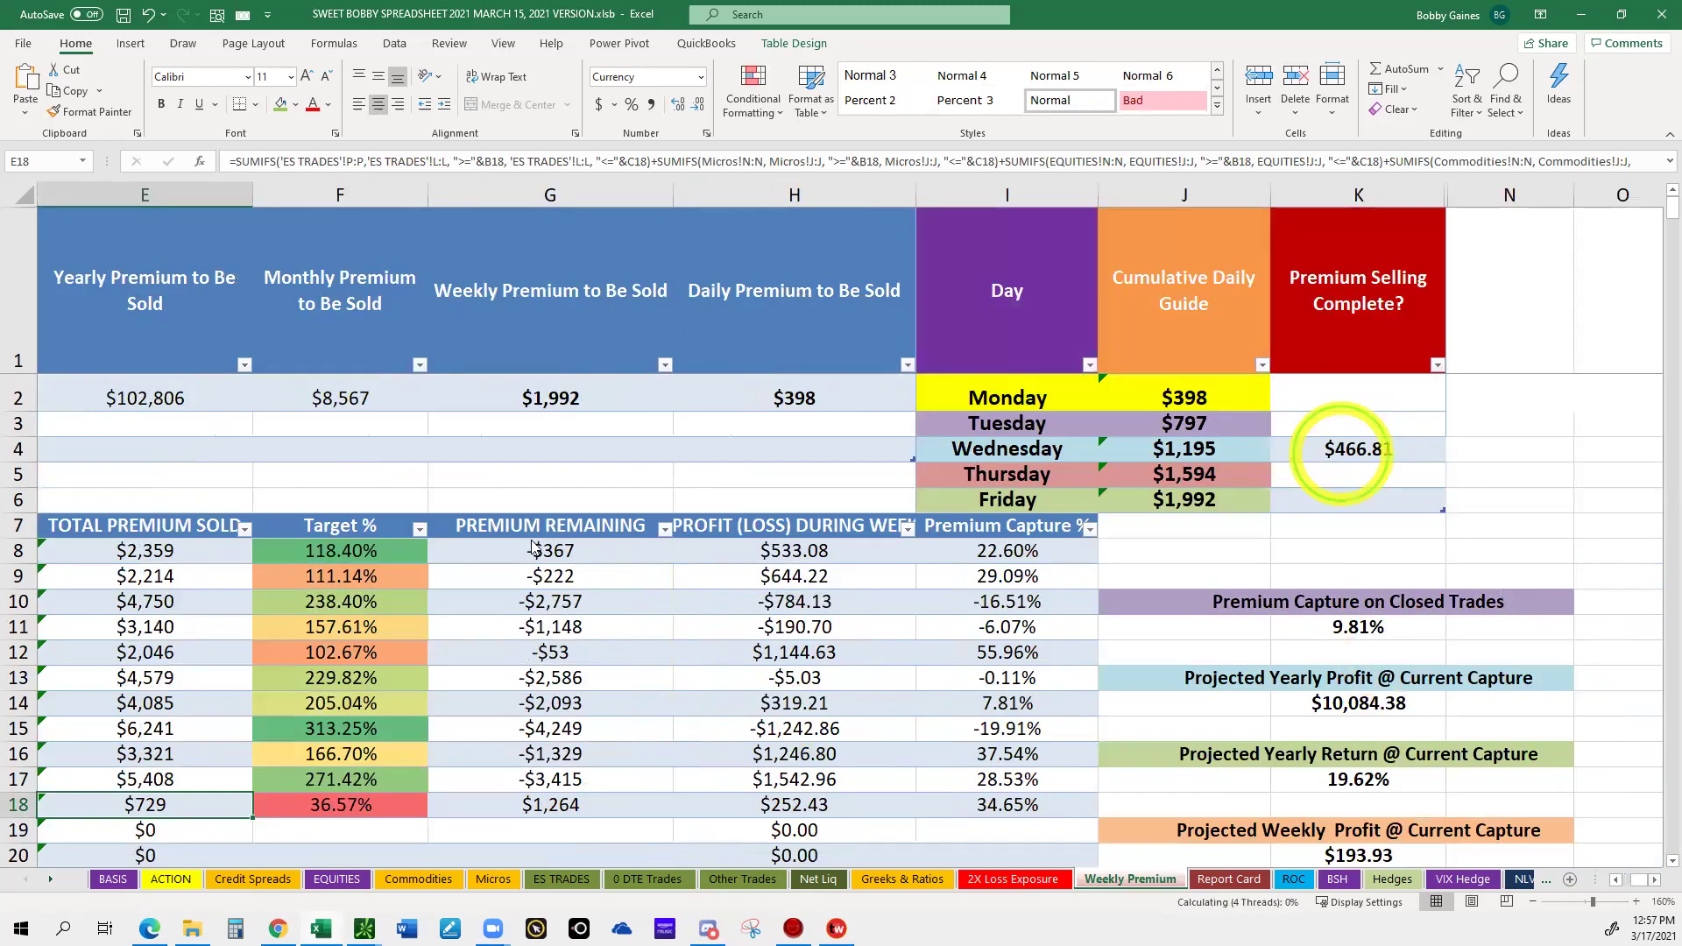
pyautogui.click(1331, 449)
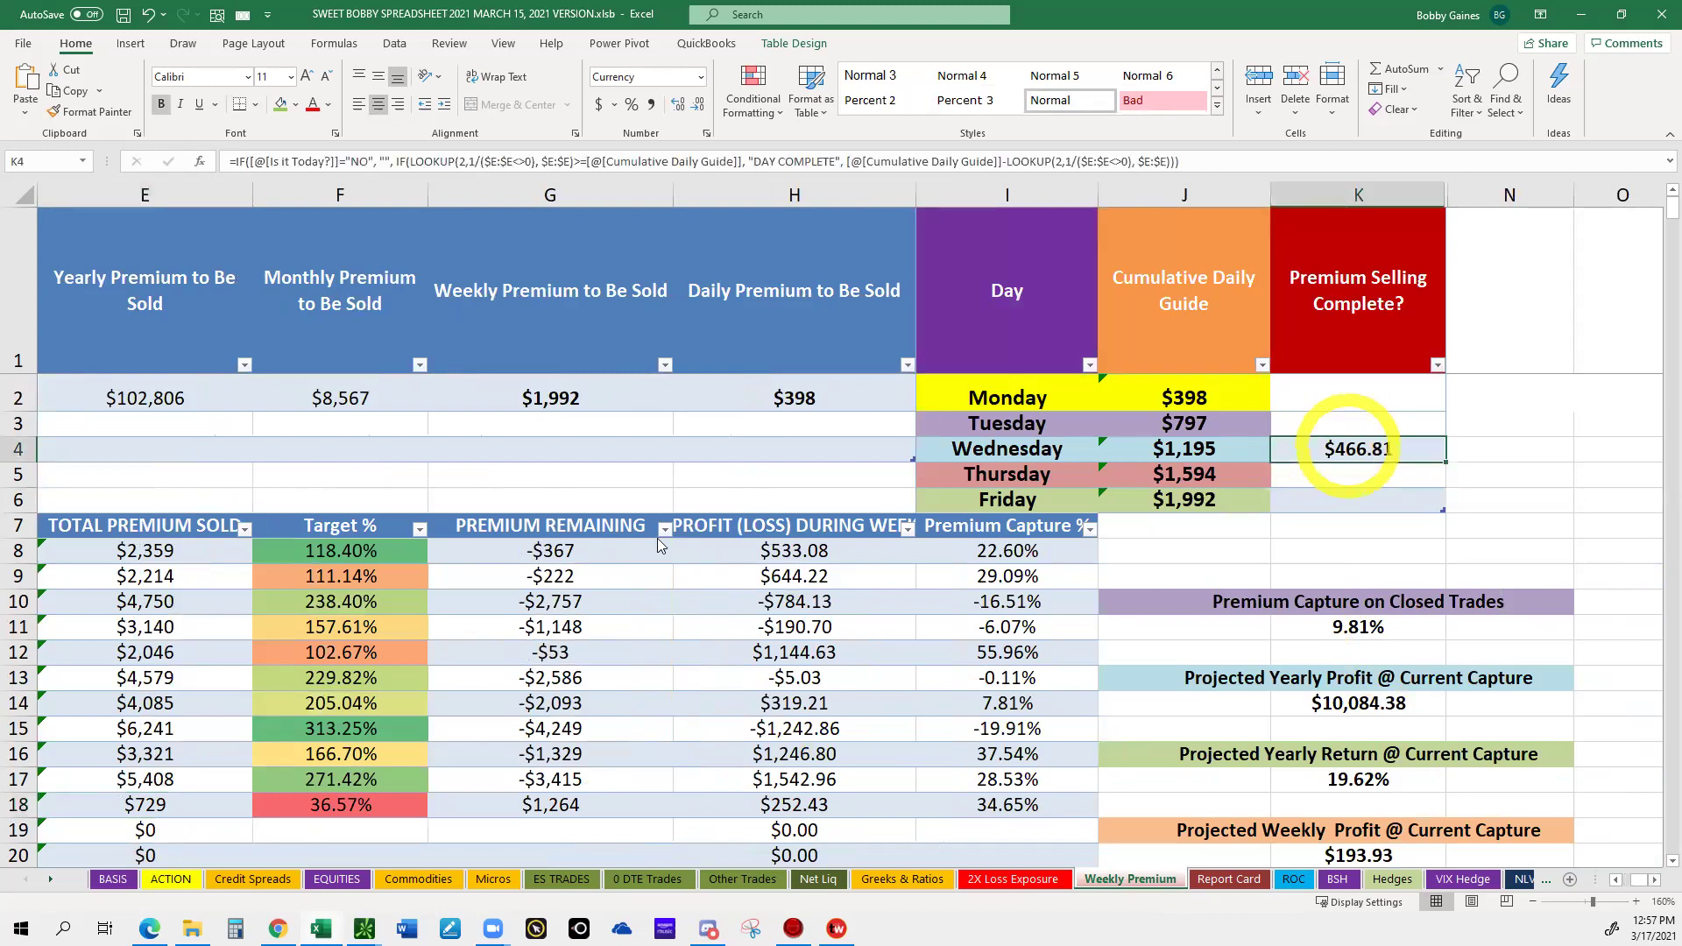
pyautogui.scroll(-4, 657, 538)
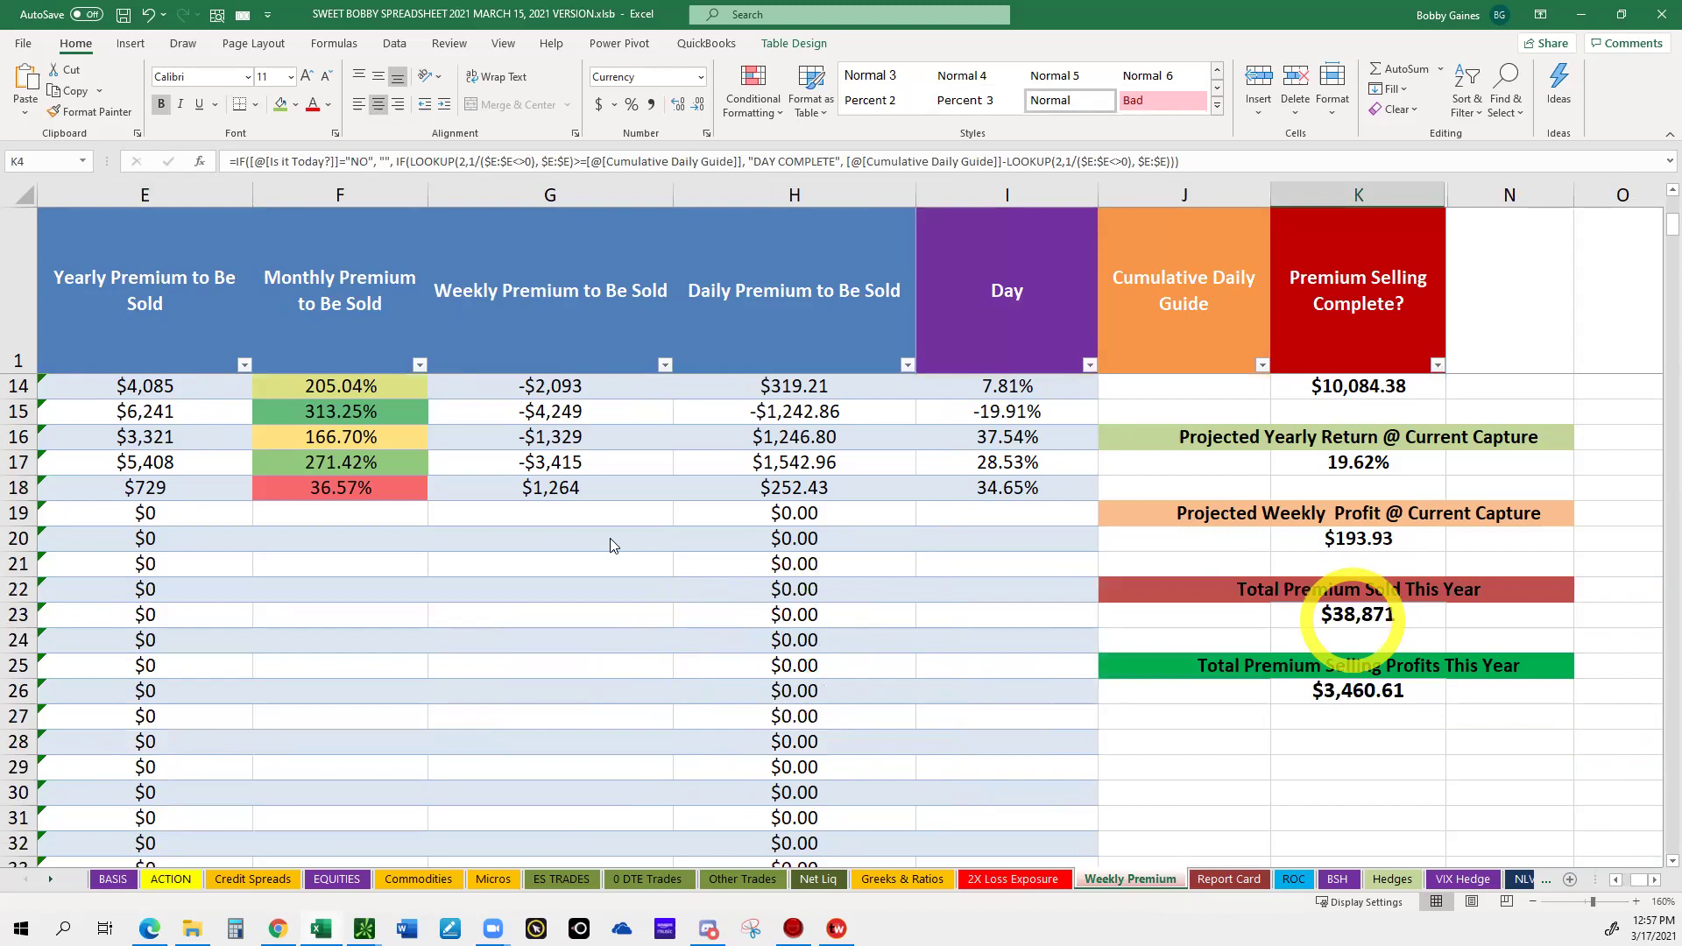
pyautogui.scroll(2, 610, 543)
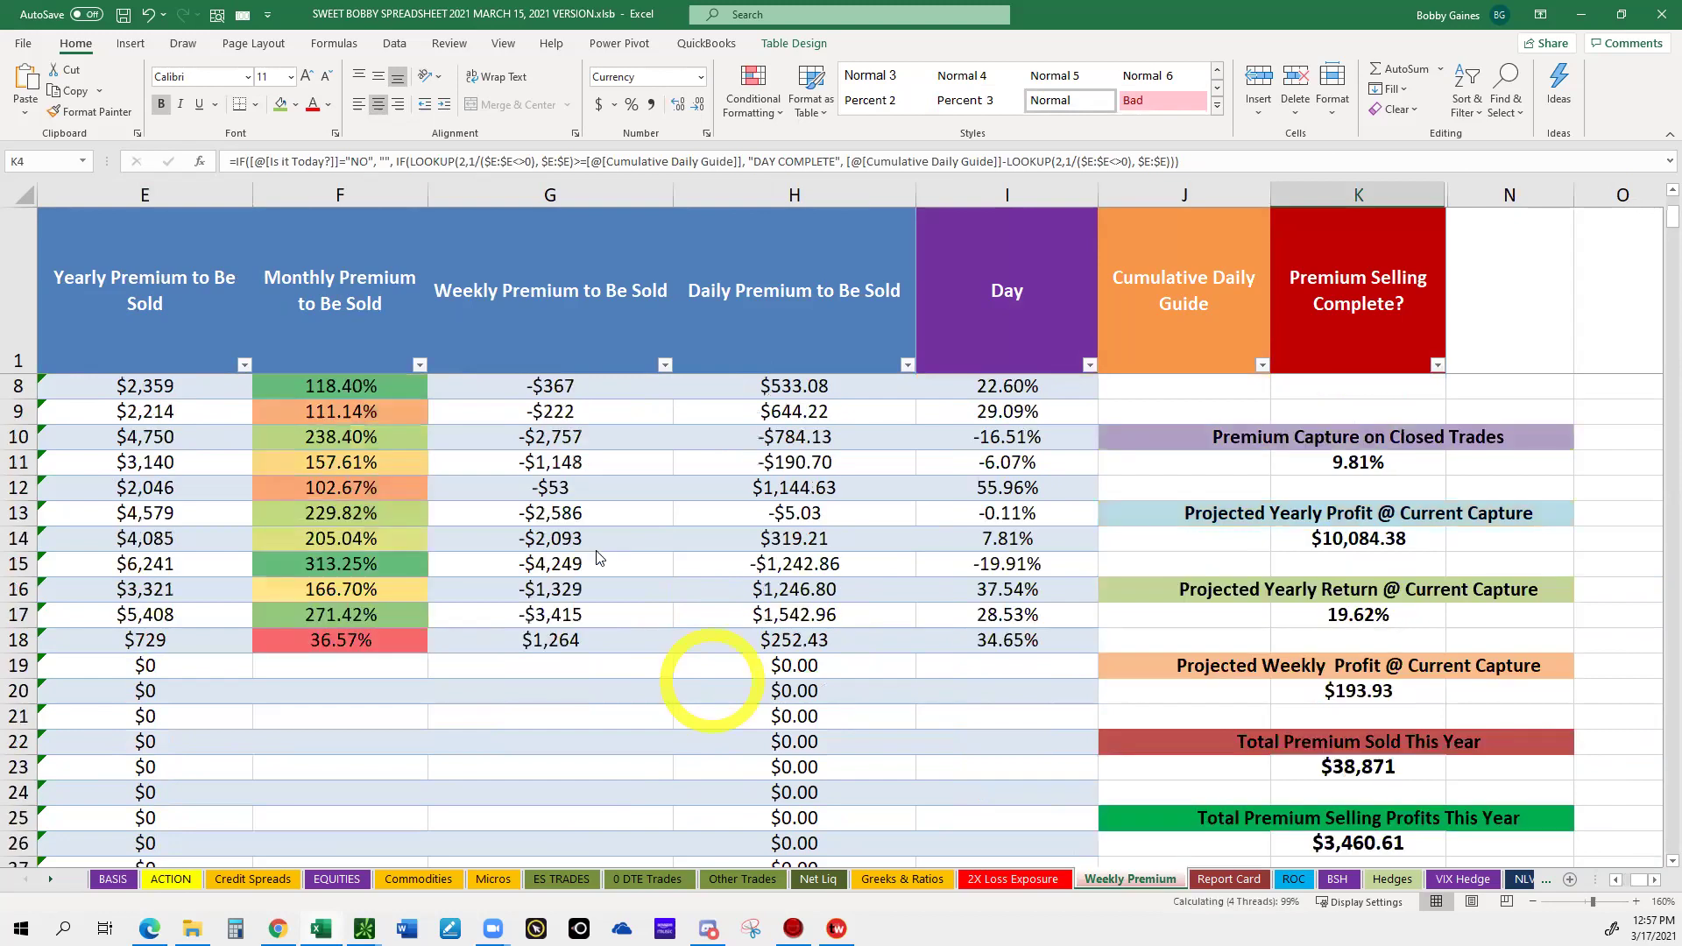
pyautogui.click(790, 644)
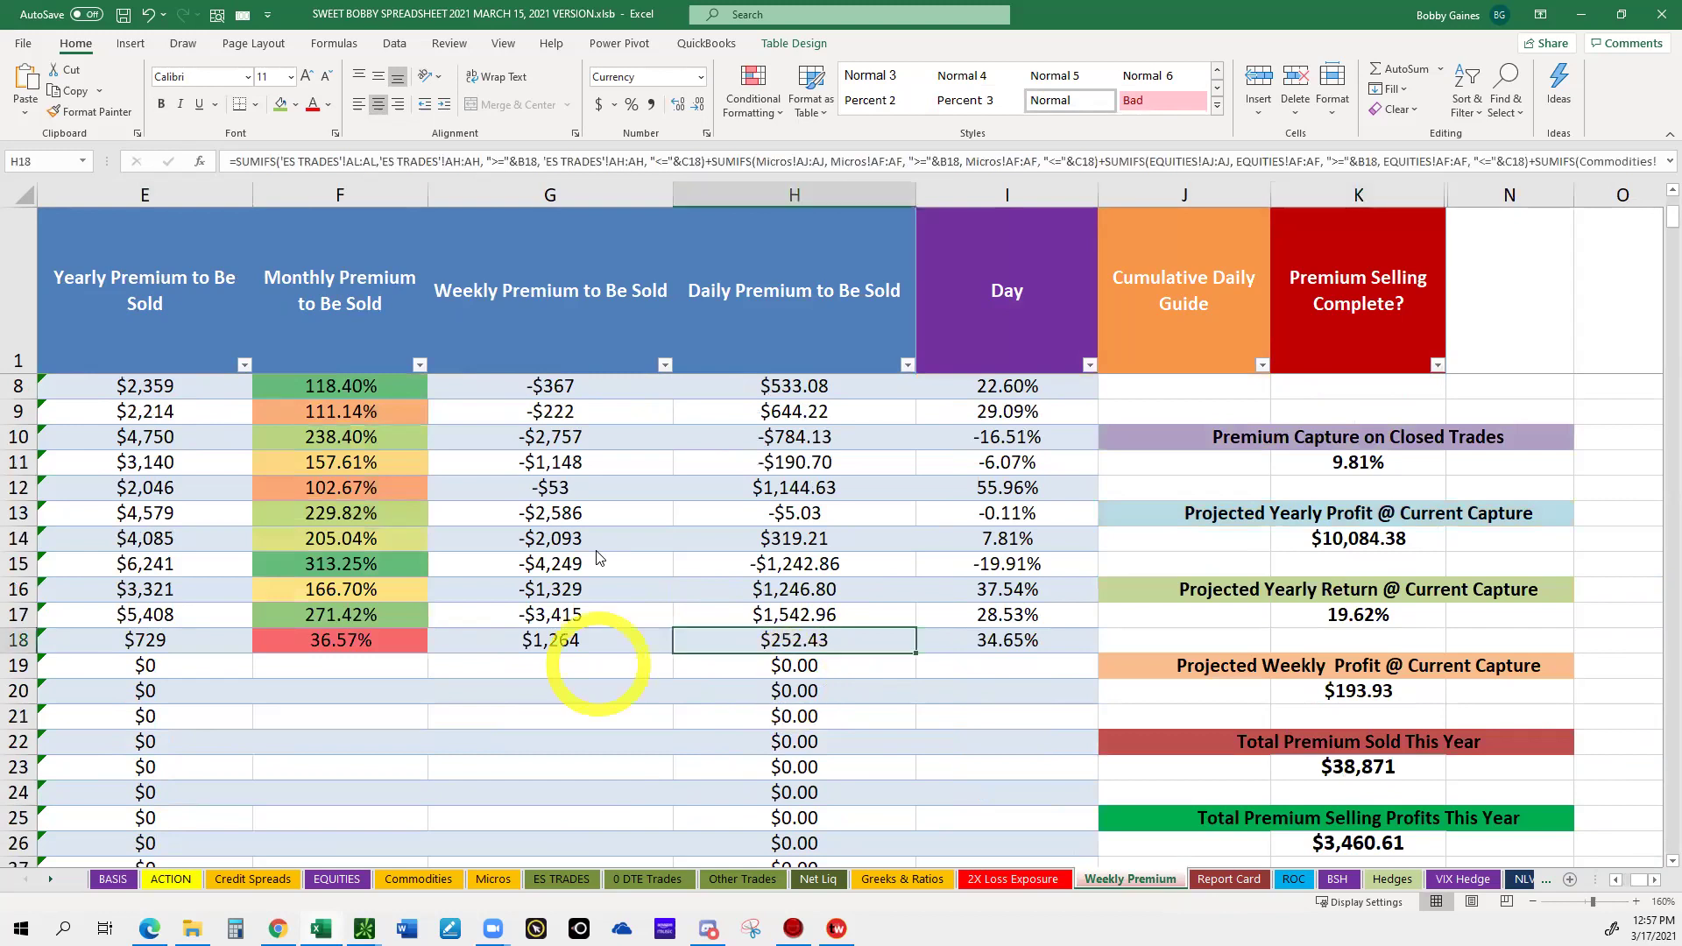
pyautogui.click(151, 641)
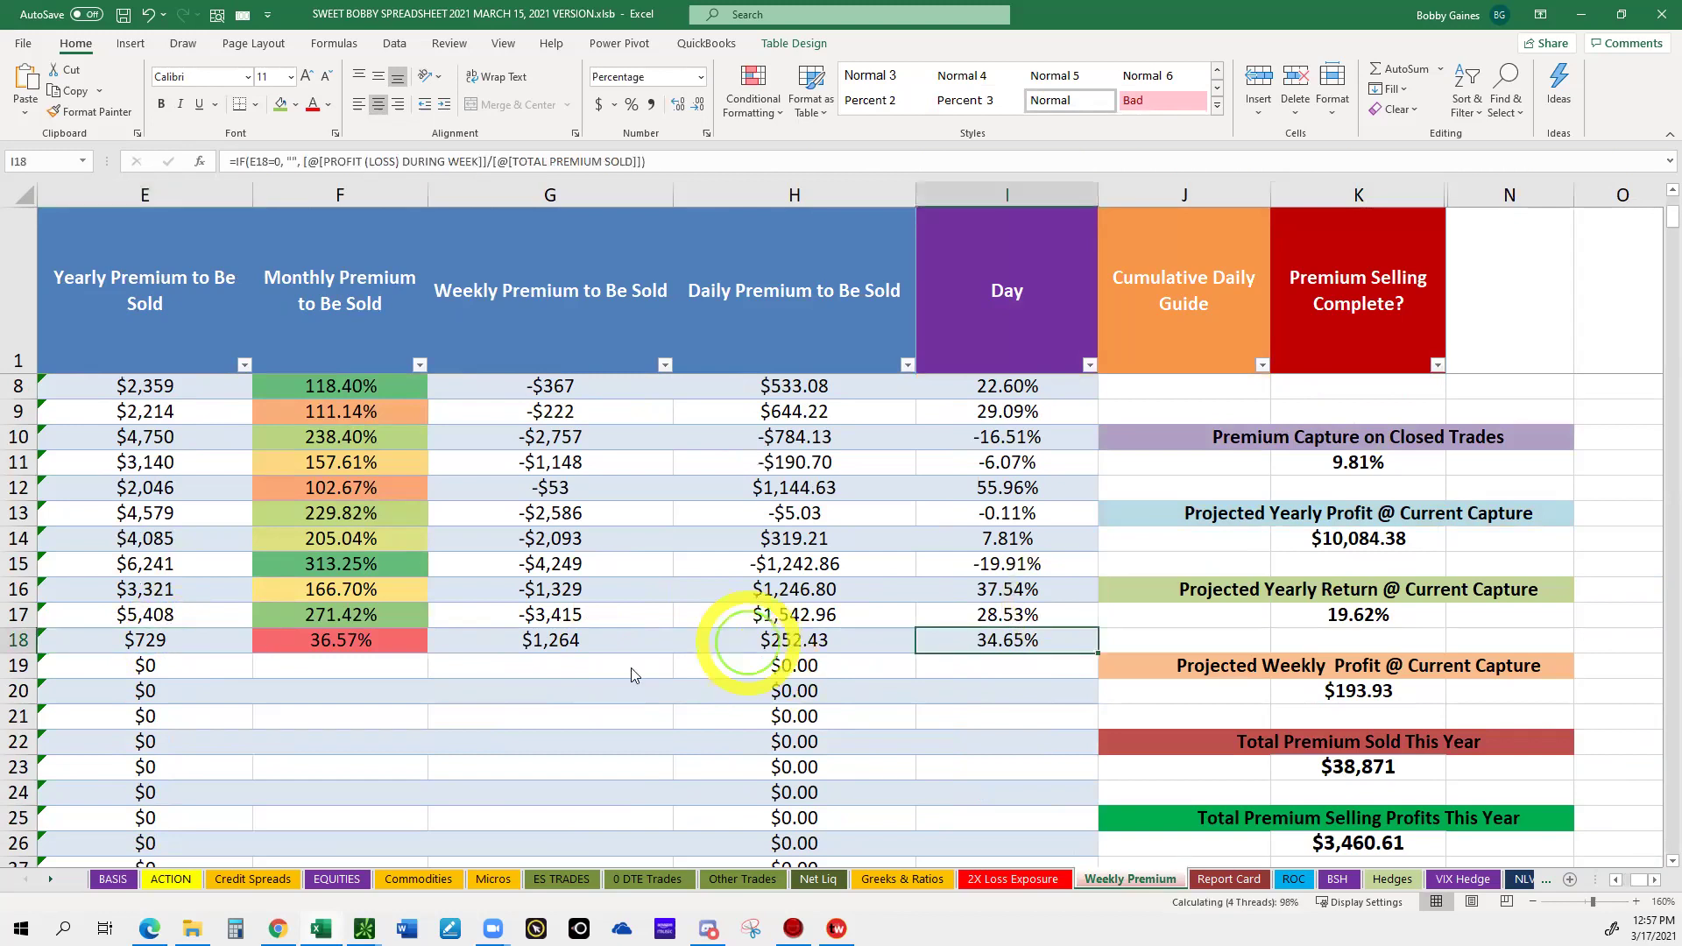
pyautogui.press('Right')
pyautogui.press('Right')
# Switch to thinkorswim and analyze selling one SLV 30 APR 21 22.5 put as a simulated trade.
pyautogui.moveTo(364, 928)
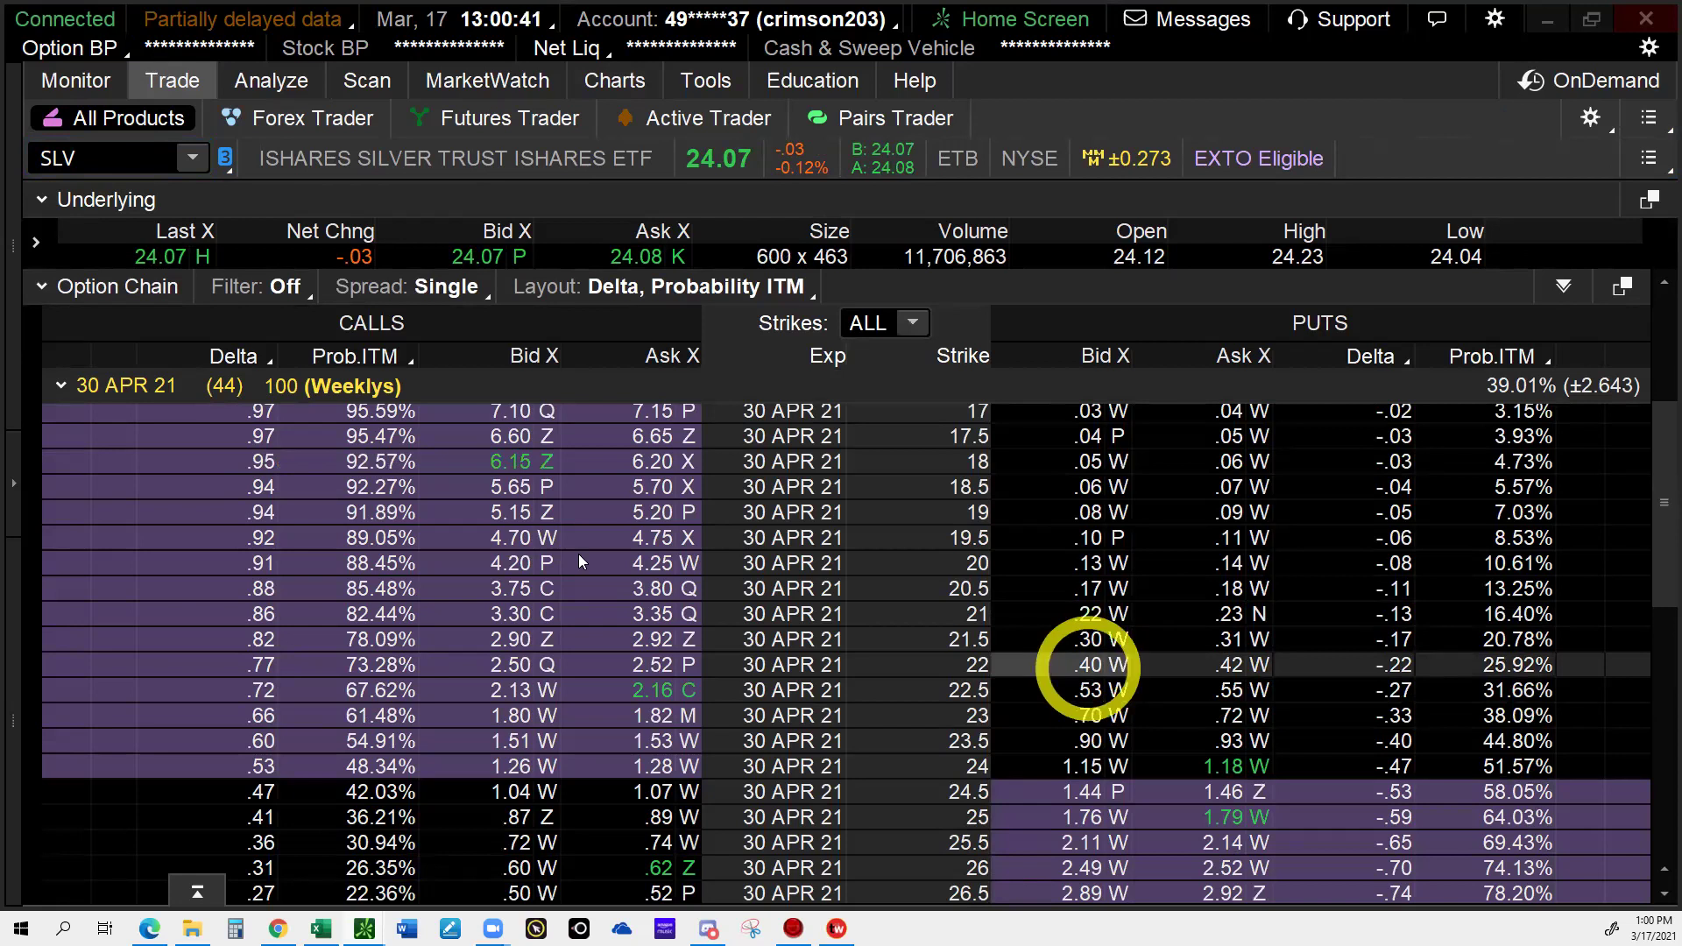
pyautogui.click(1090, 690)
pyautogui.click(1224, 677)
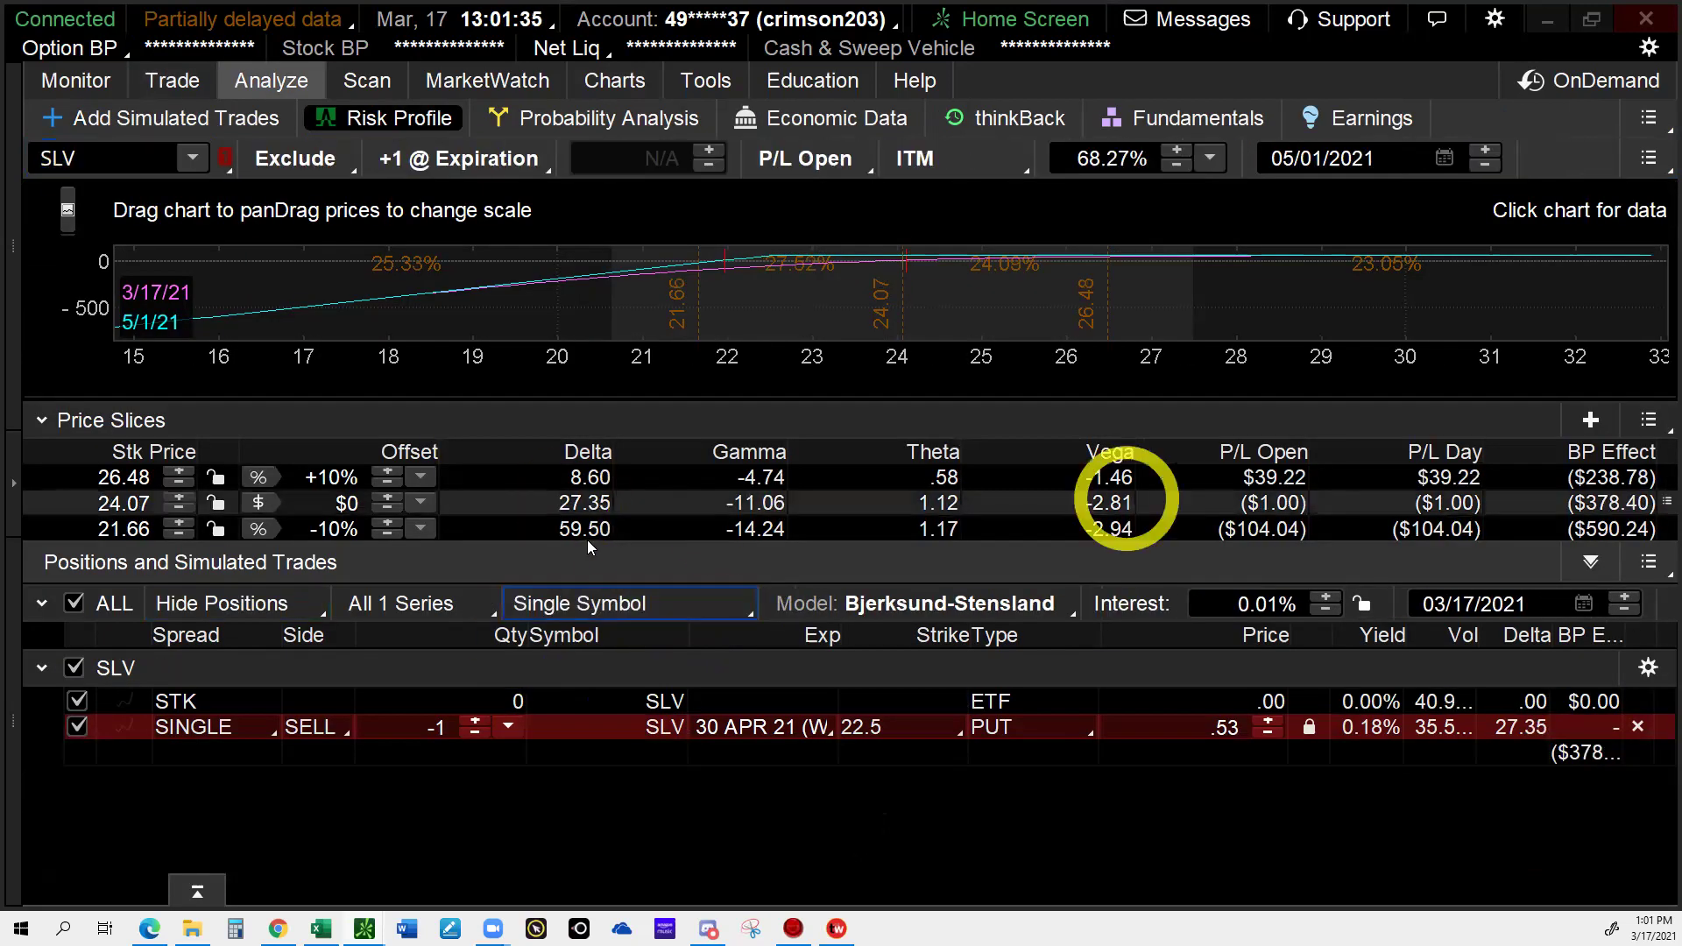
# Beta-weight the portfolio risk profile to SPY and show all positions together with the simulated trade.
pyautogui.click(91, 156)
pyautogui.write('SPY')
pyautogui.press('Return')
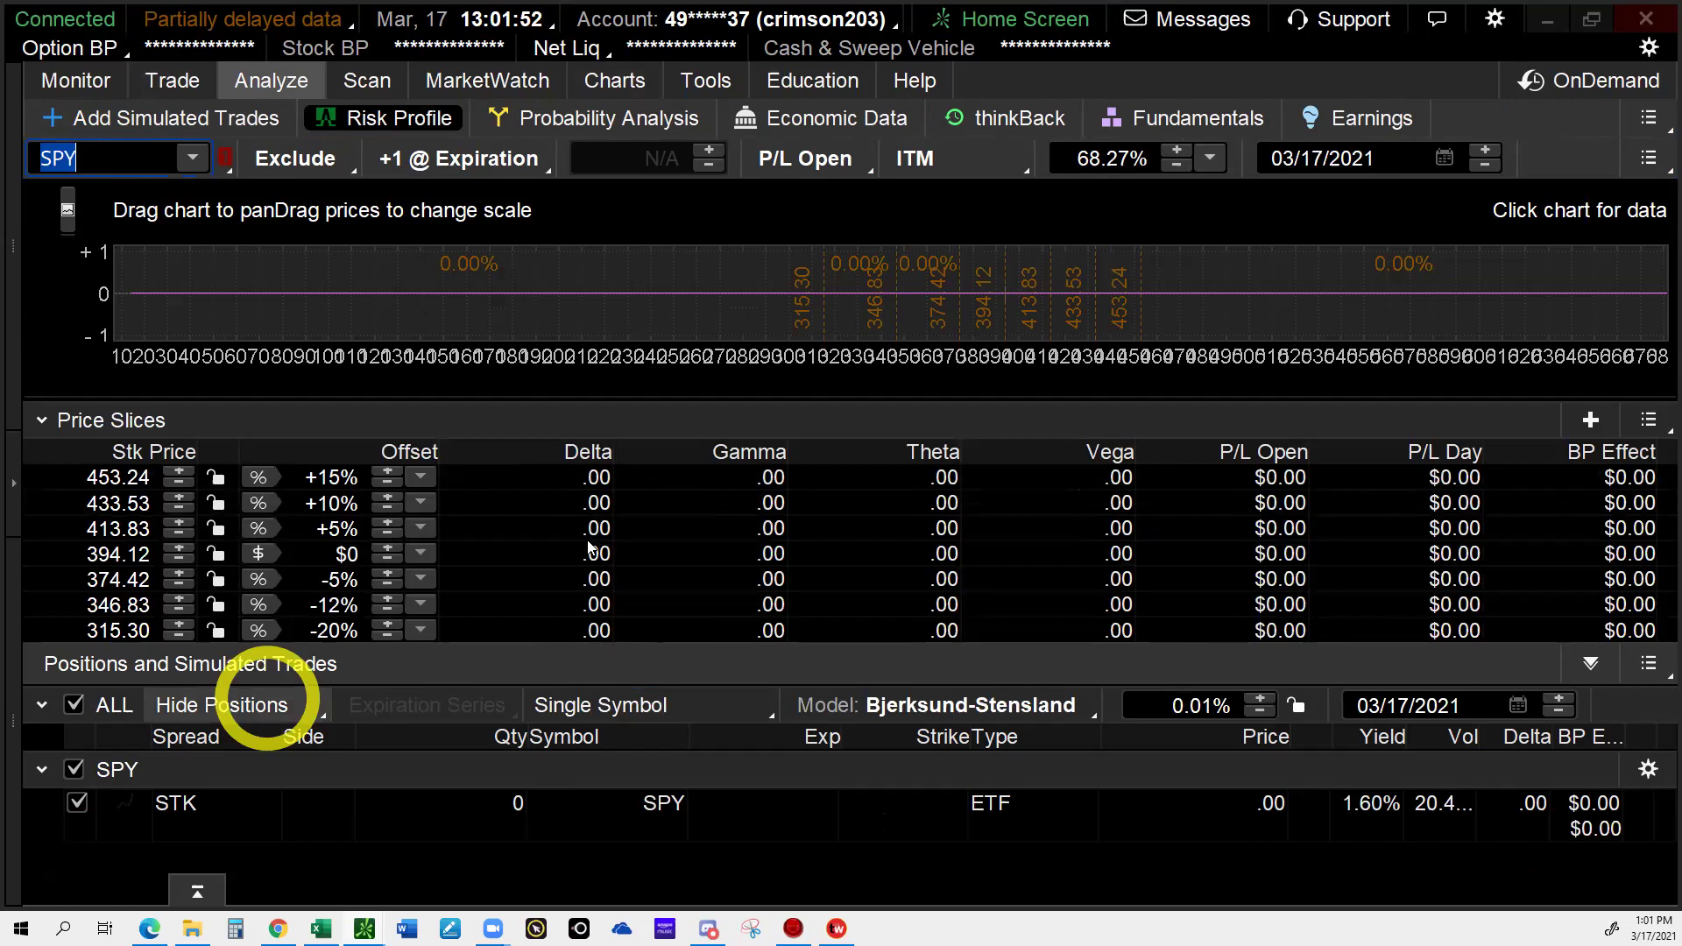
pyautogui.click(601, 708)
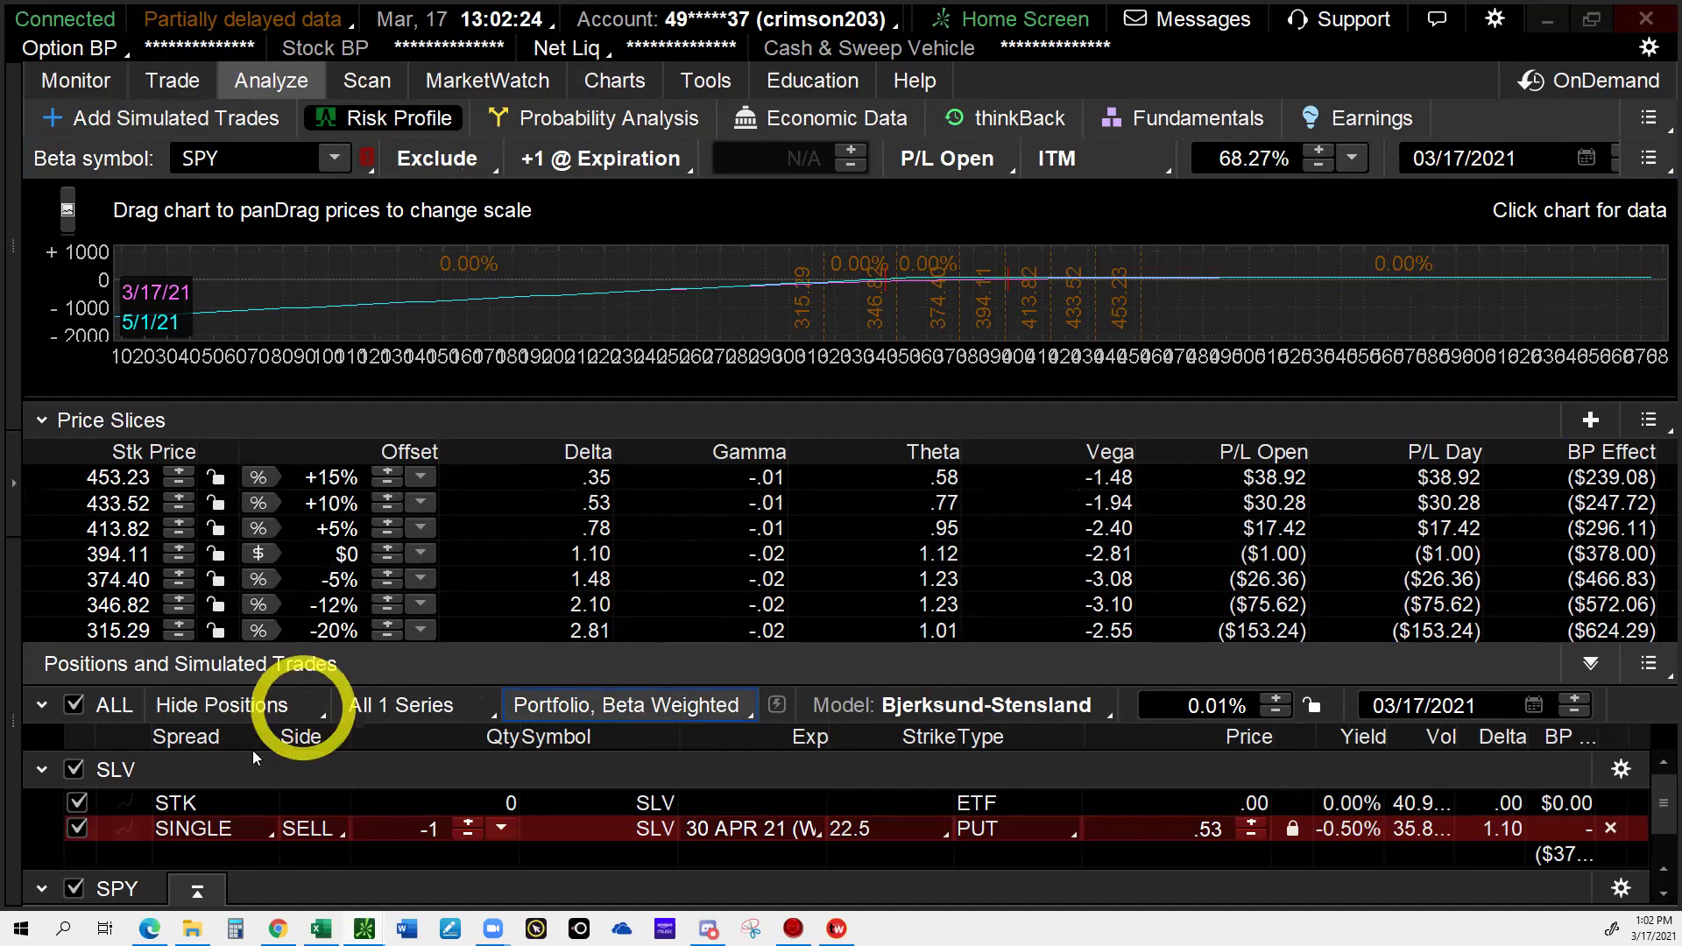
pyautogui.click(241, 705)
pyautogui.click(187, 759)
pyautogui.click(695, 708)
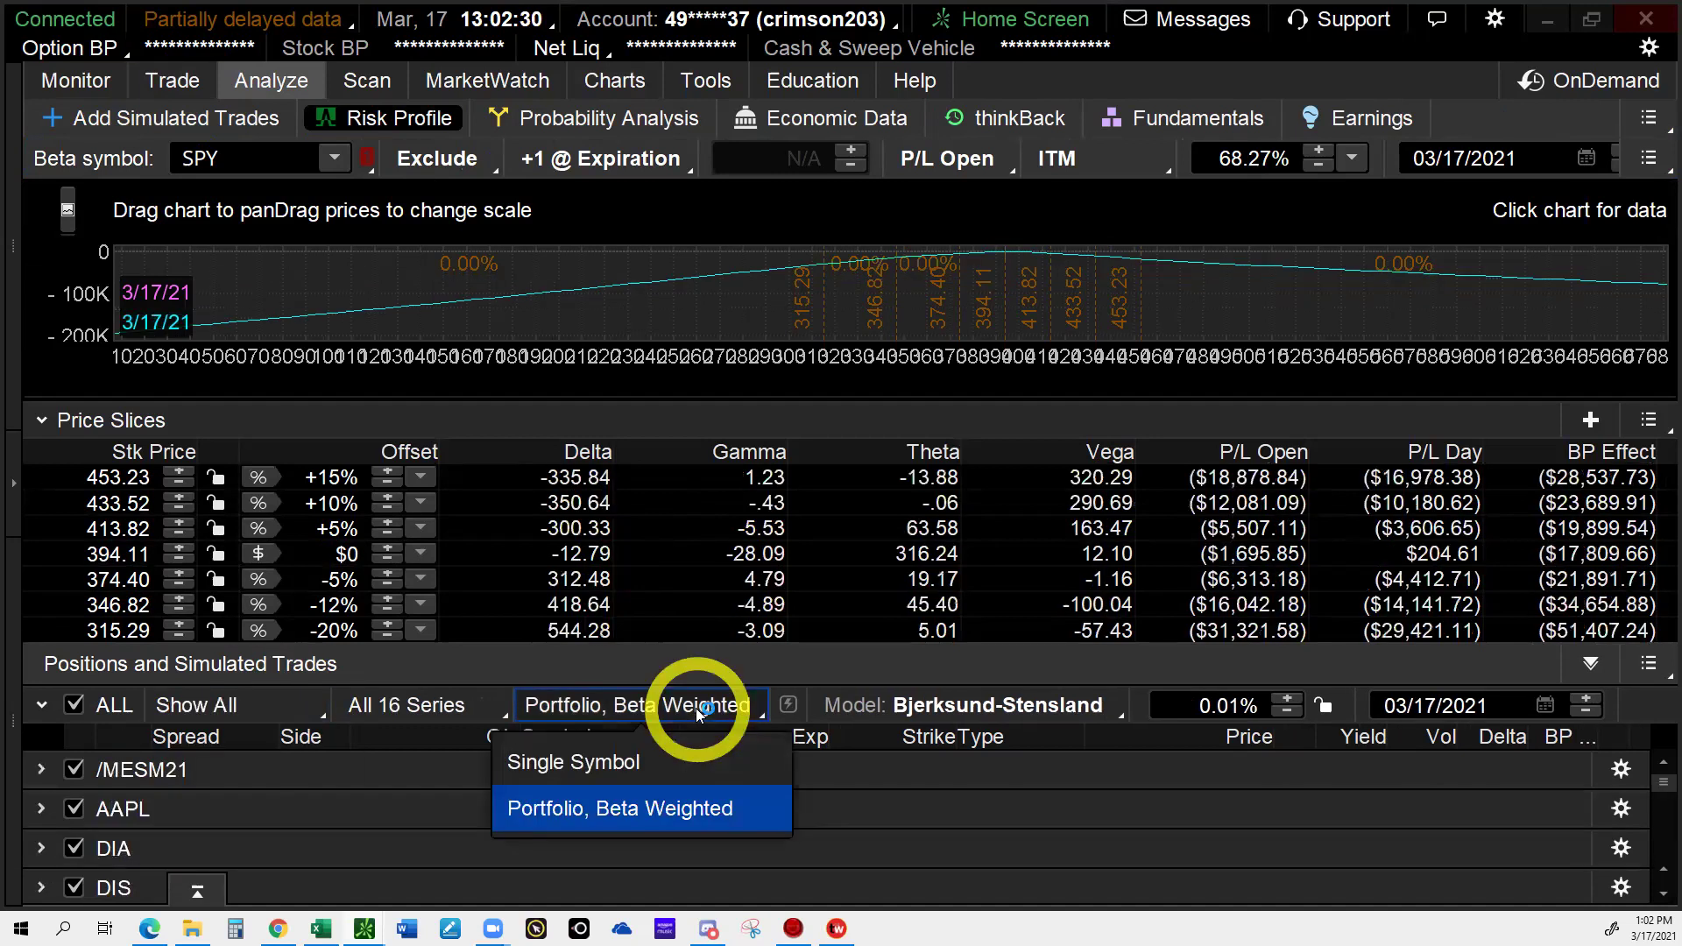
pyautogui.click(696, 708)
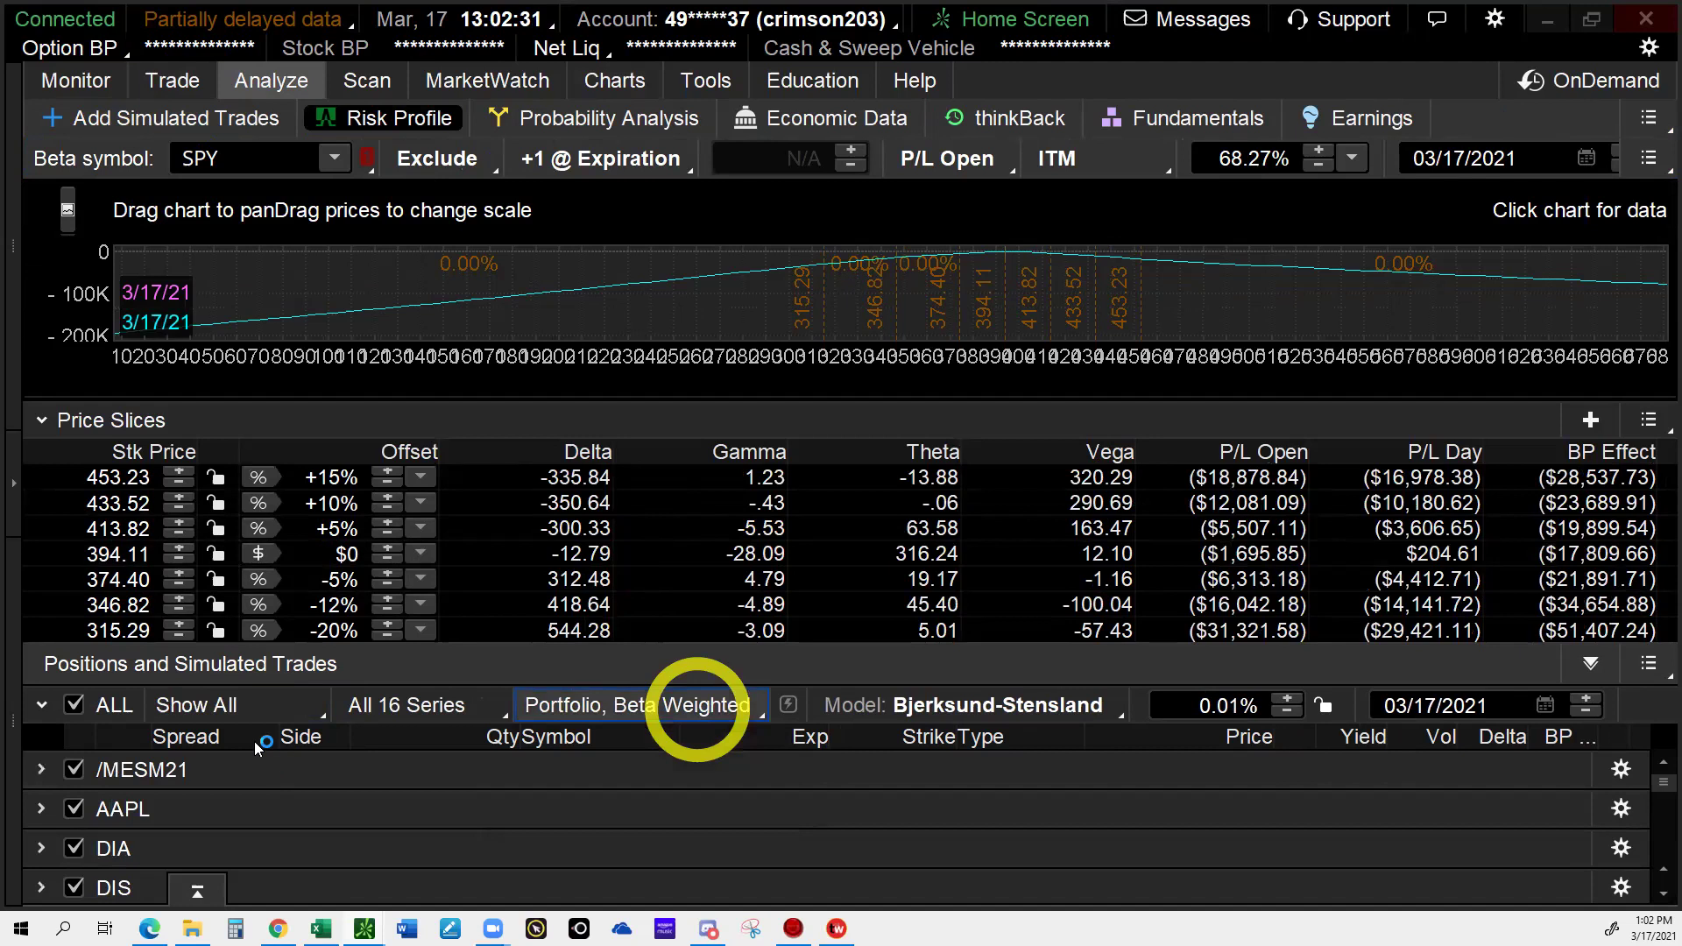
# Find the simulated SLV put among the positions and check the portfolio's beta-weighted delta at the 0% price slice.
pyautogui.click(44, 708)
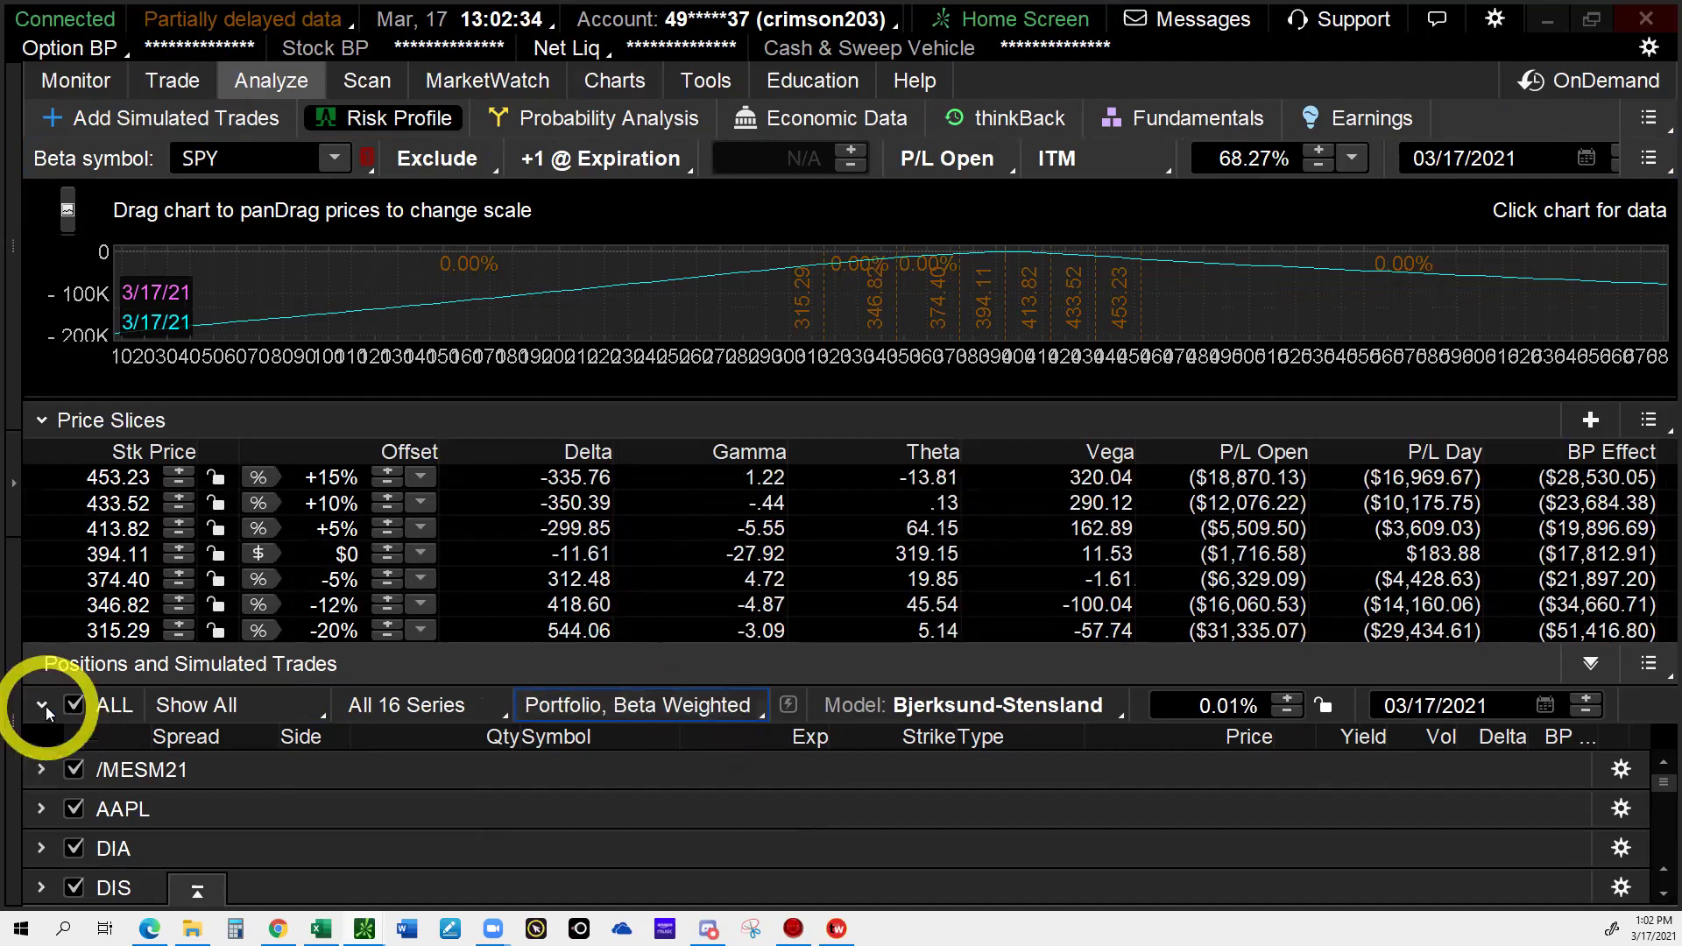
pyautogui.scroll(-1, 203, 840)
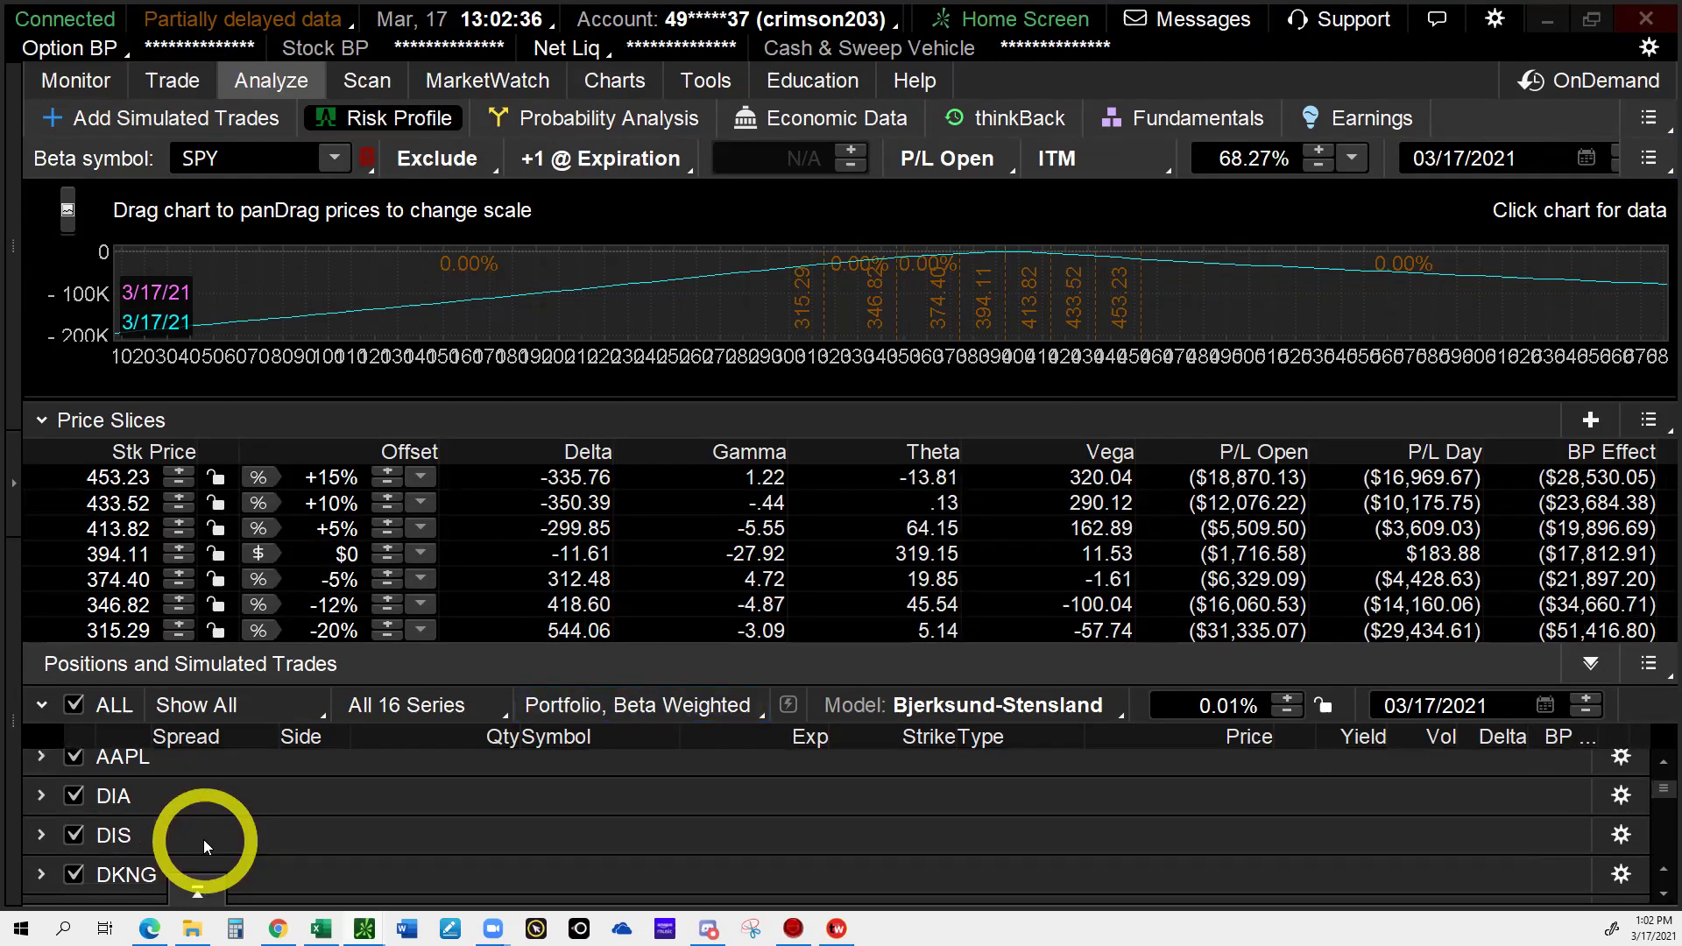
pyautogui.scroll(-1, 203, 846)
pyautogui.scroll(-3, 206, 838)
pyautogui.click(79, 782)
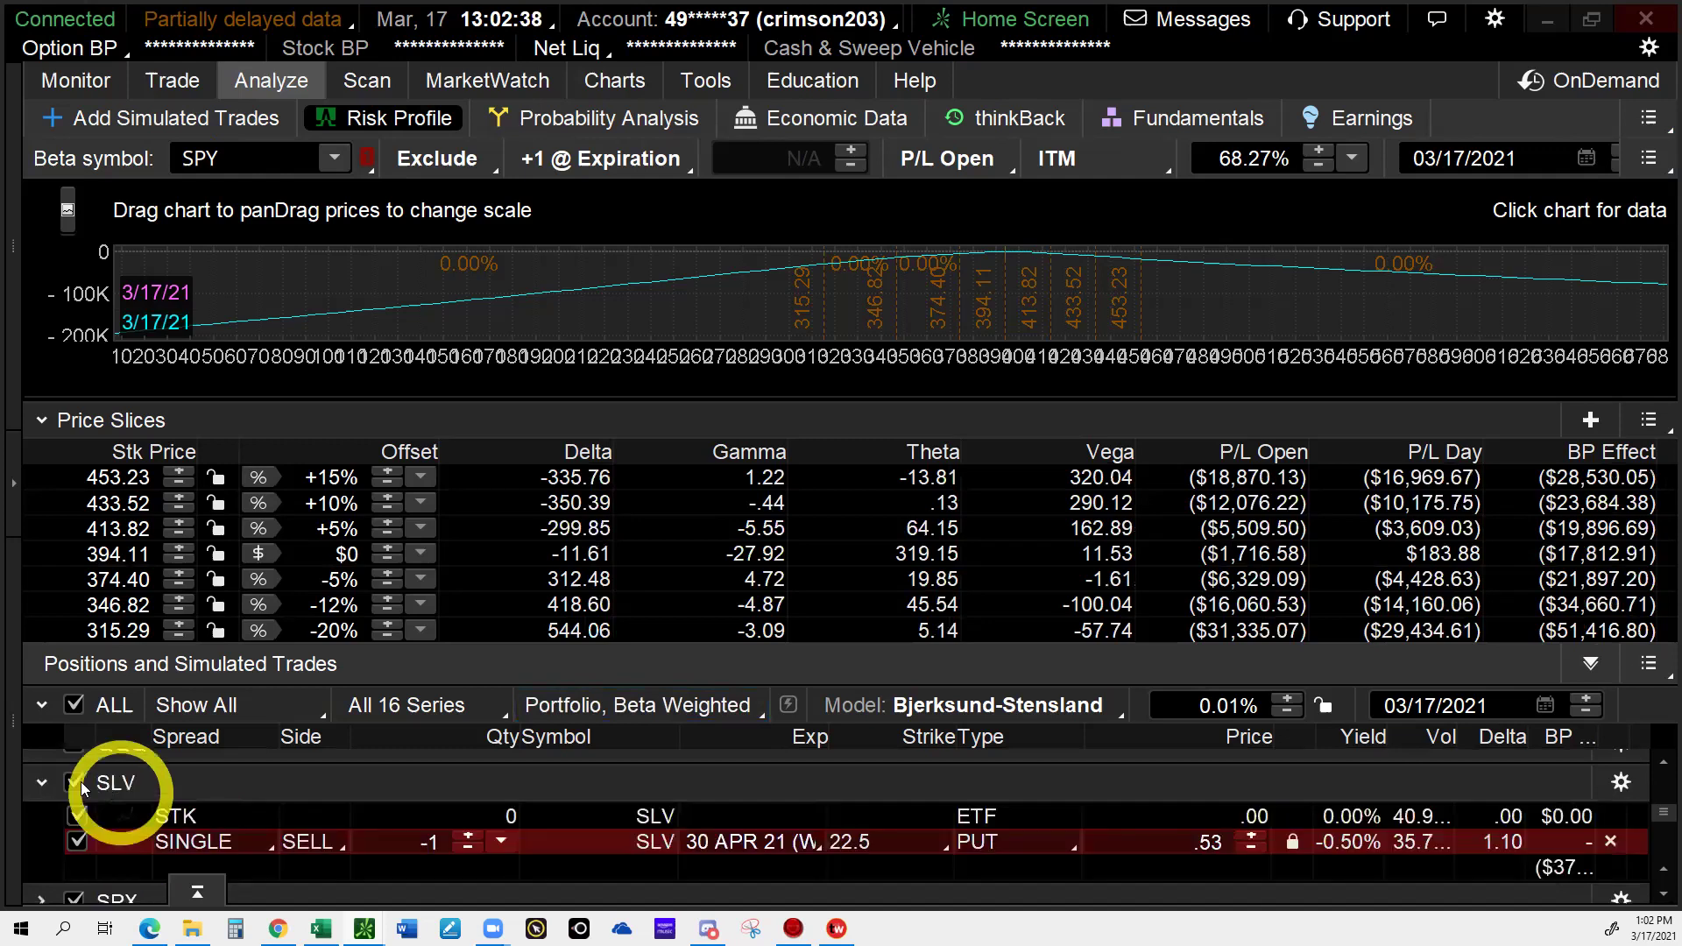
pyautogui.click(530, 581)
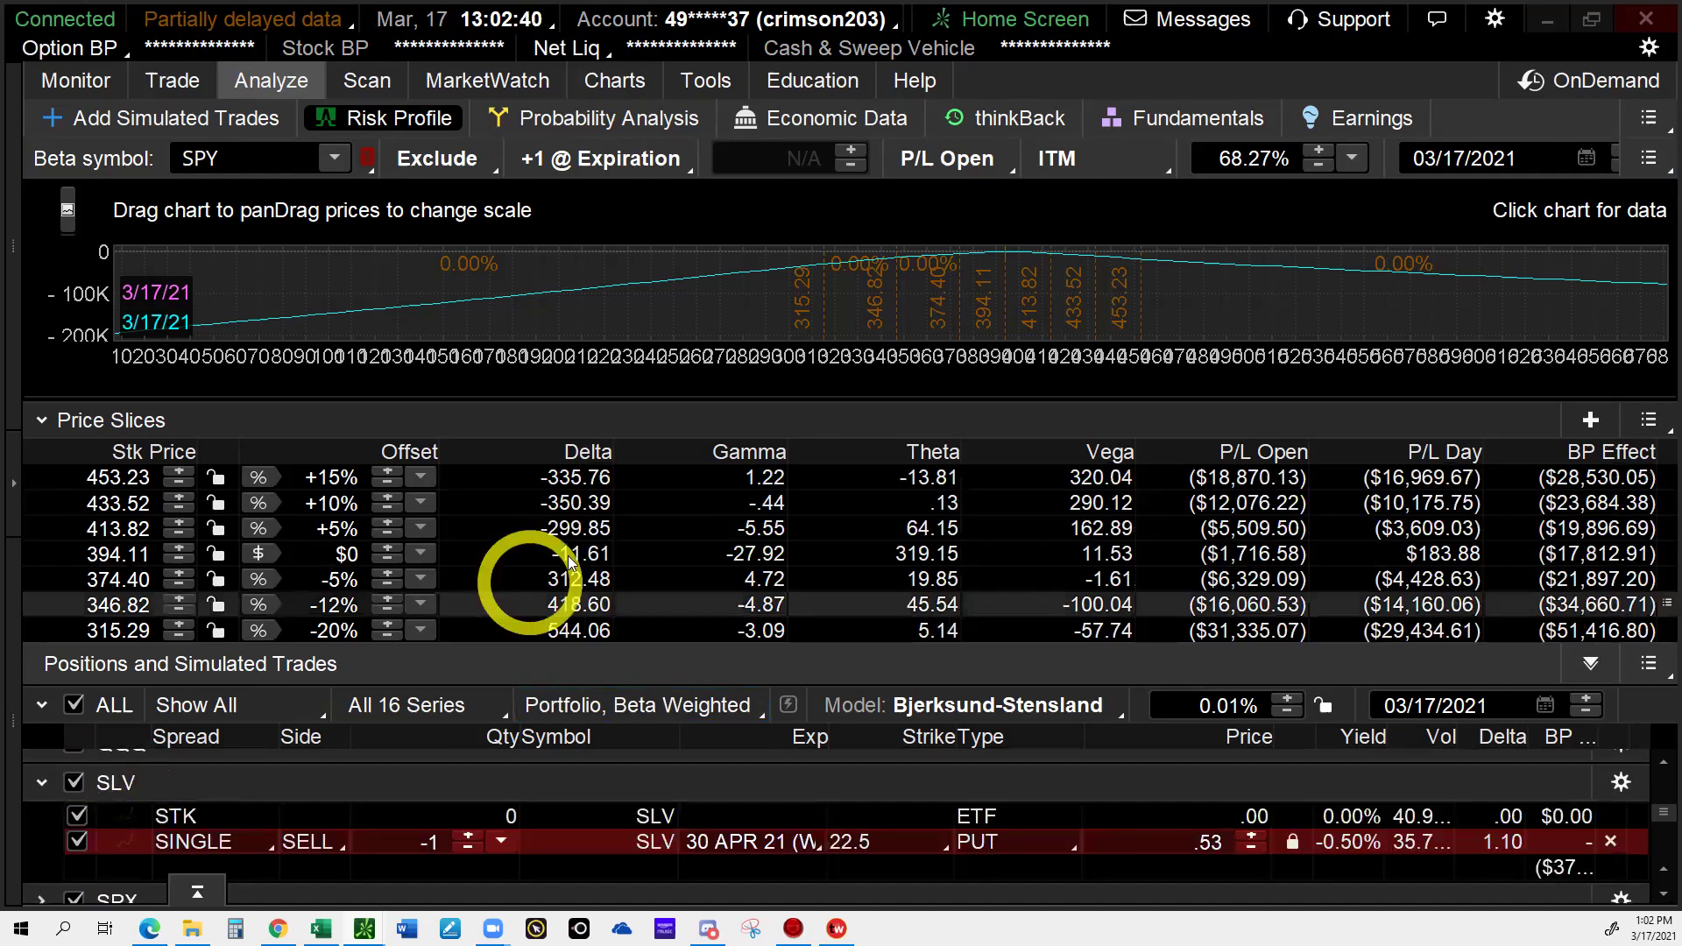
pyautogui.click(568, 556)
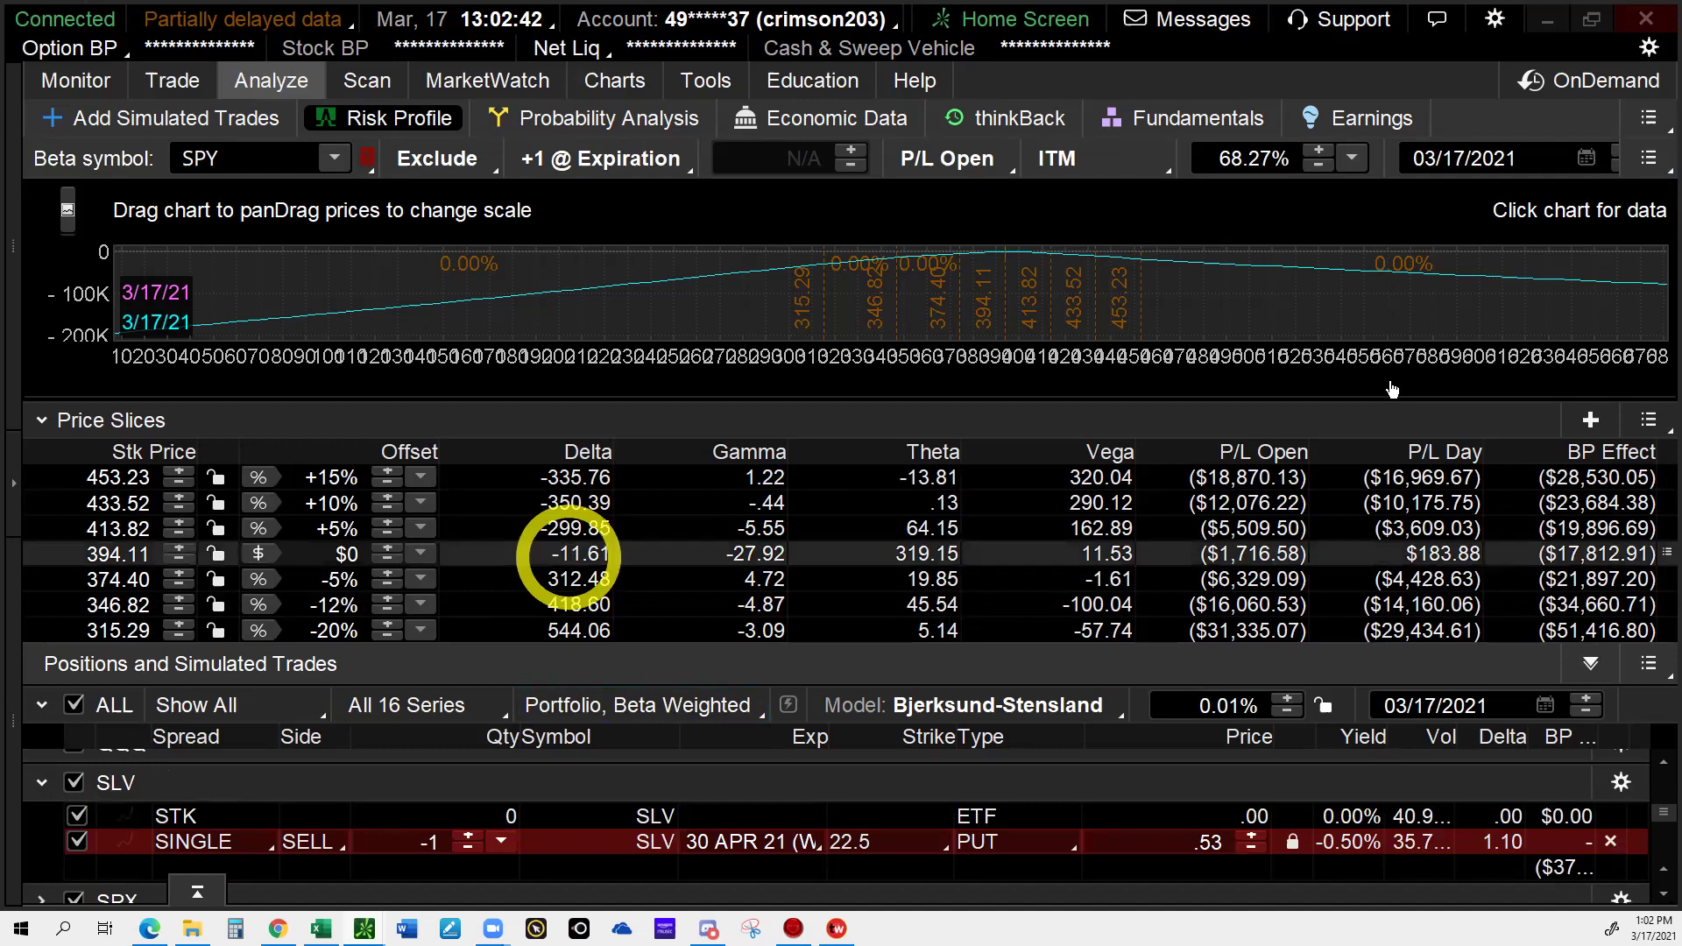
# Step the risk profile date back to 03/16/2021, return it to 03/17/2021, and recheck the portfolio delta with SLV included.
pyautogui.click(1577, 187)
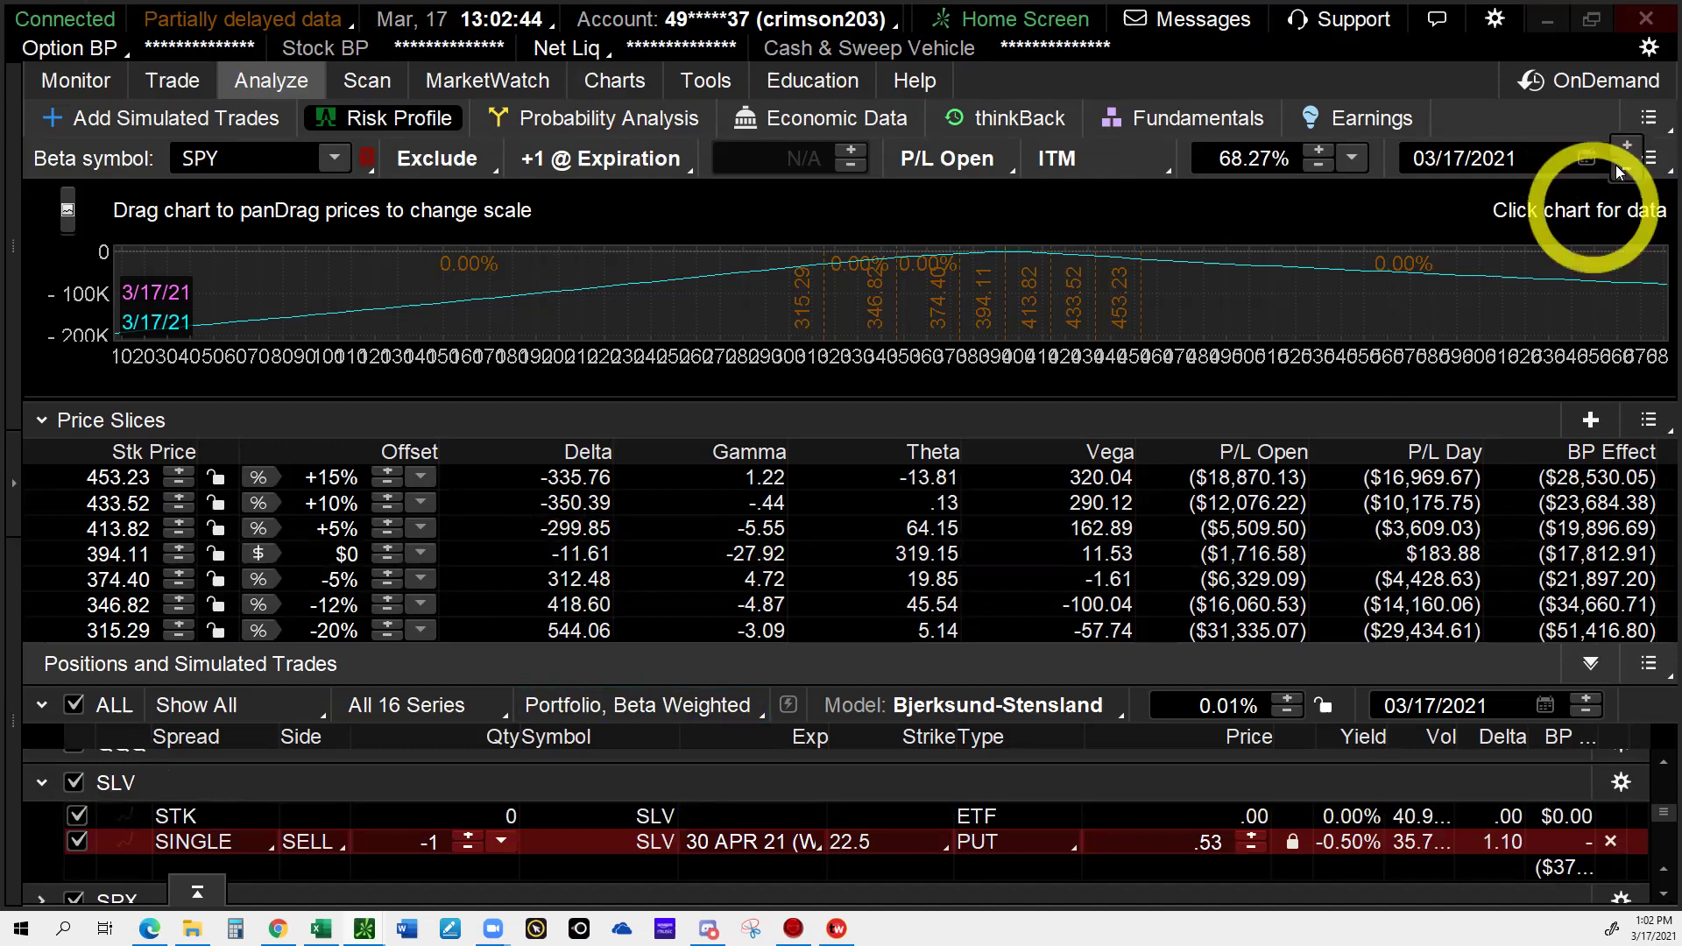
pyautogui.click(1622, 169)
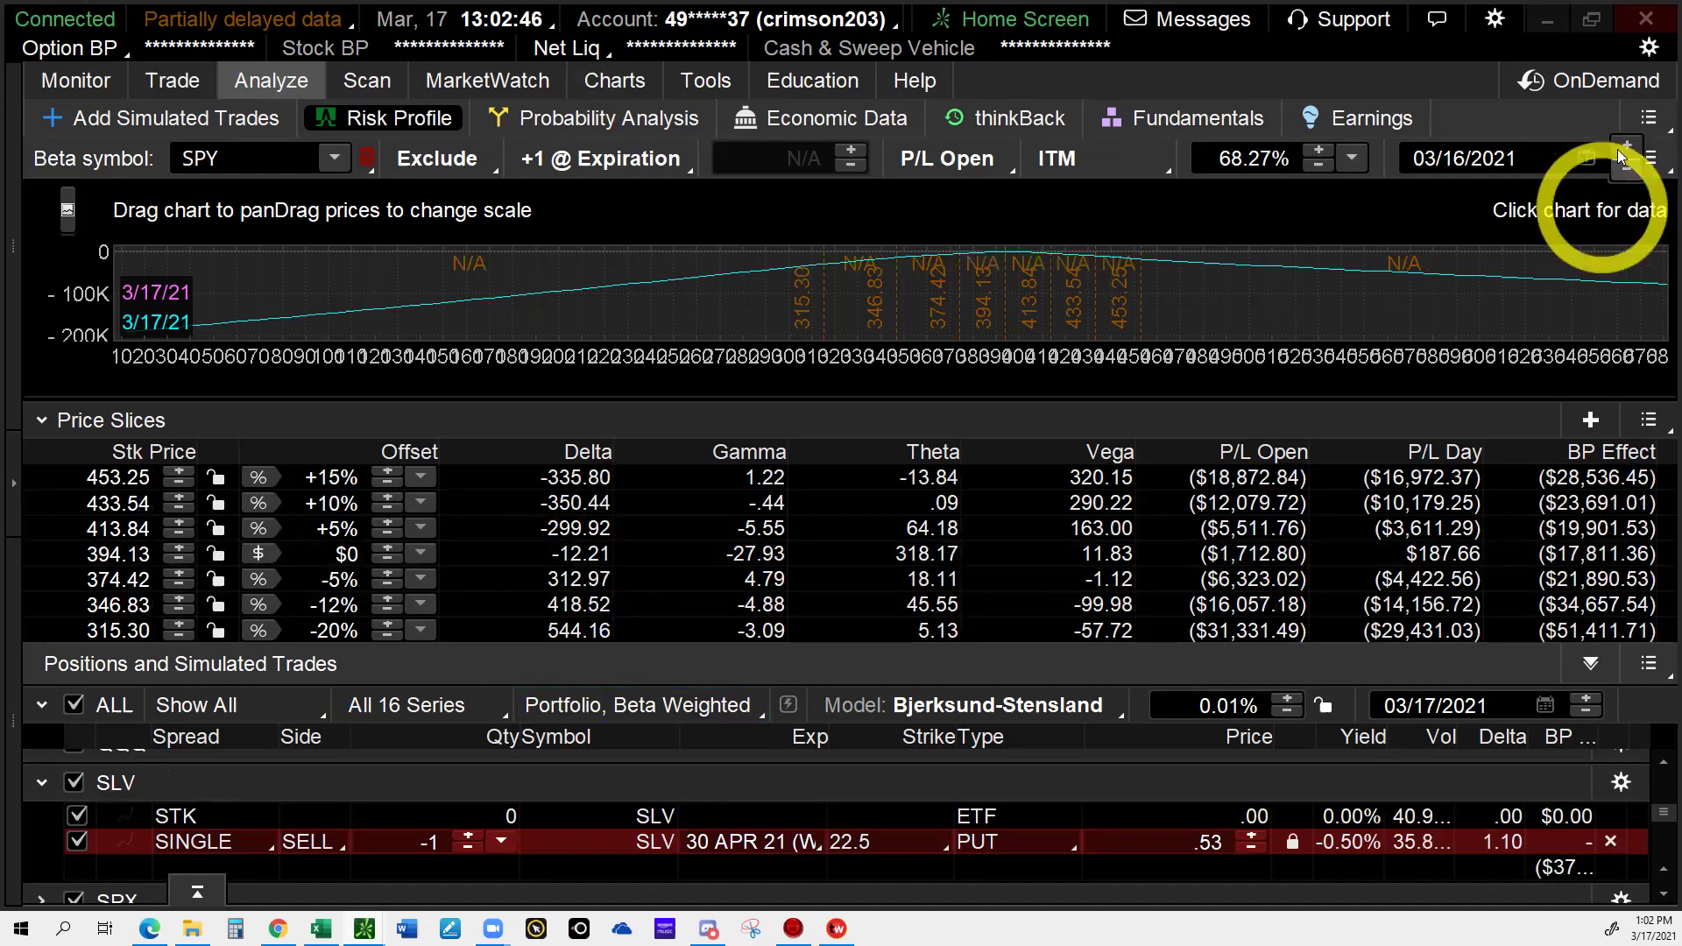
pyautogui.click(1622, 153)
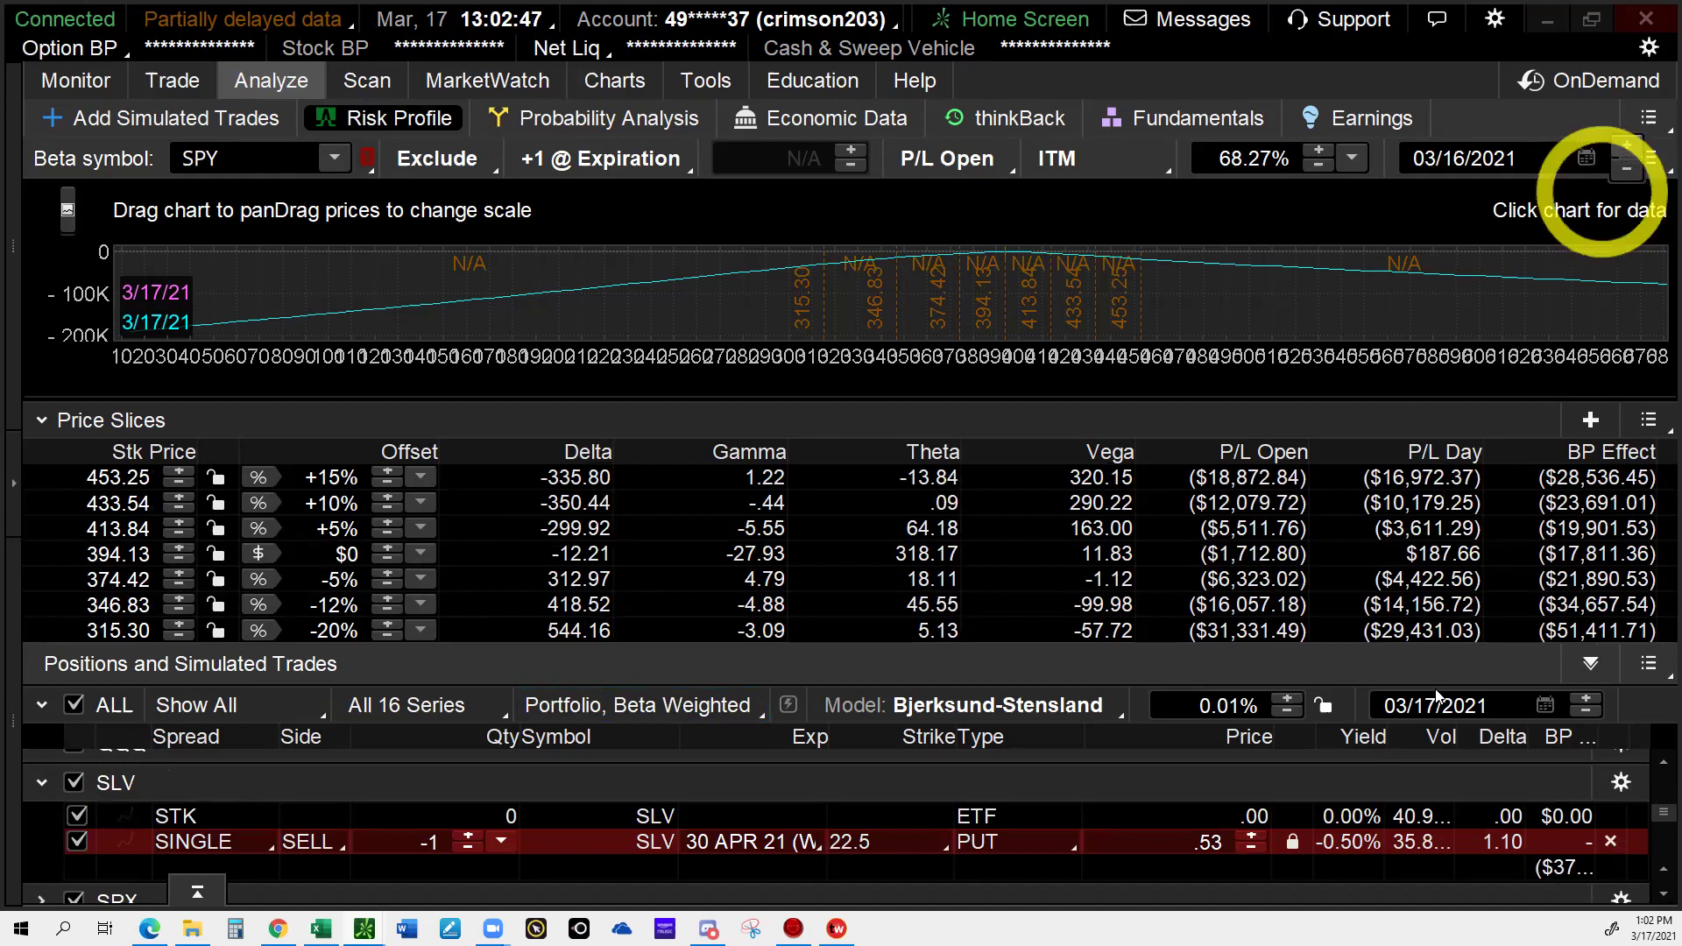
pyautogui.click(918, 367)
pyautogui.click(600, 579)
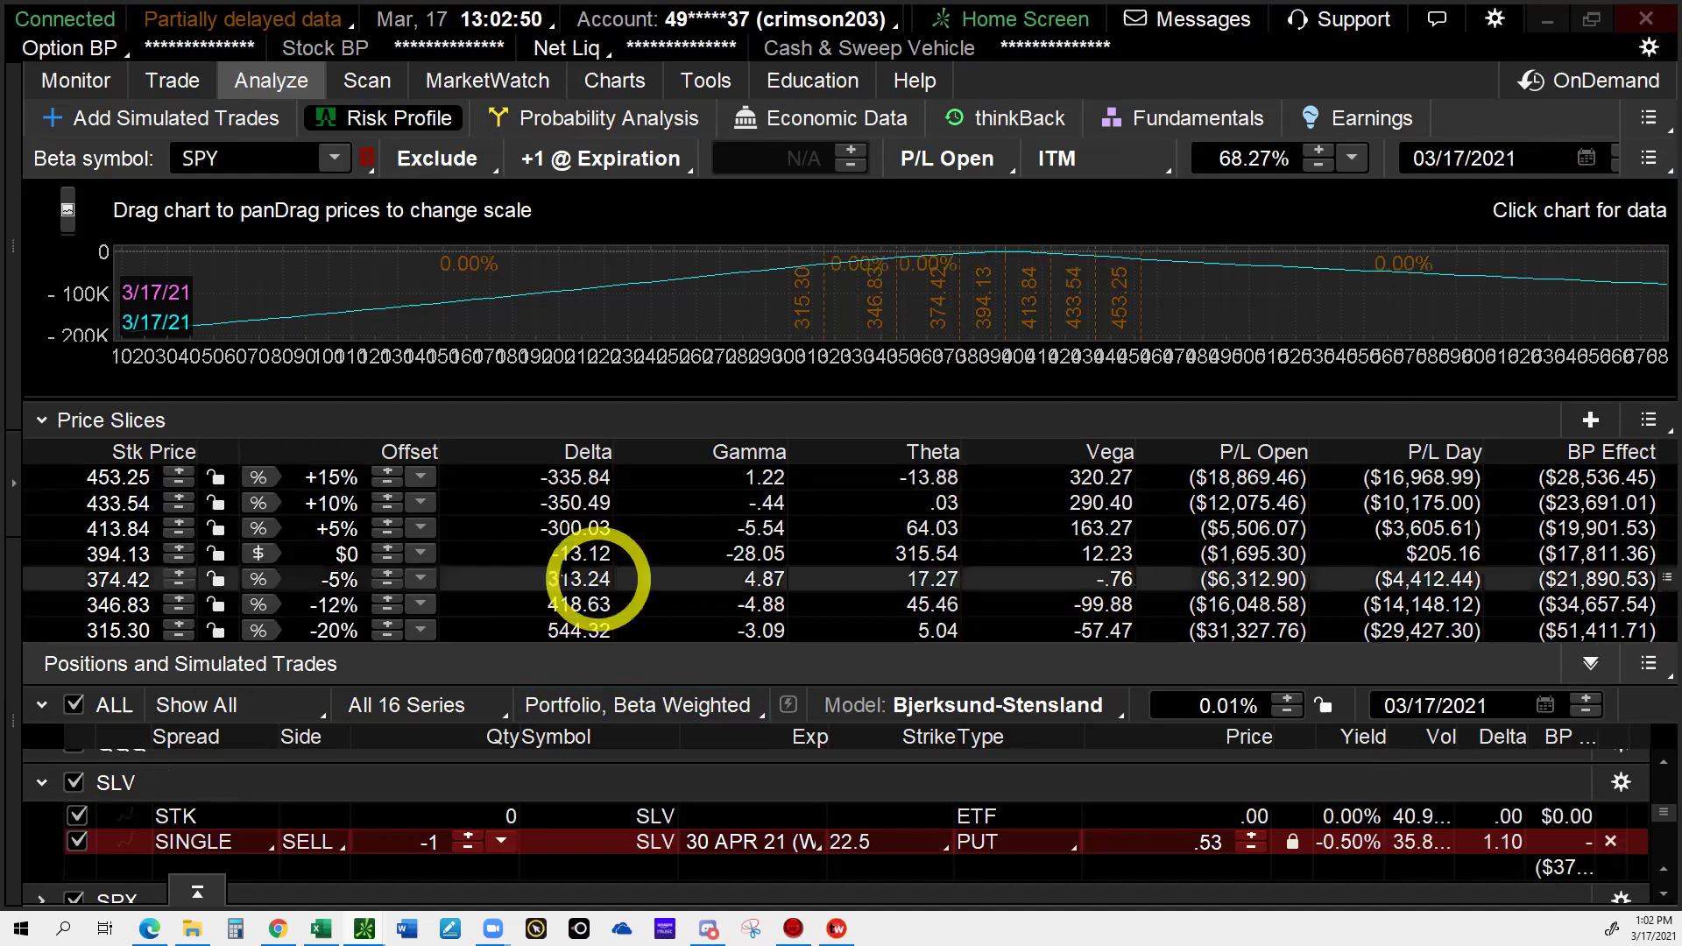
pyautogui.click(589, 553)
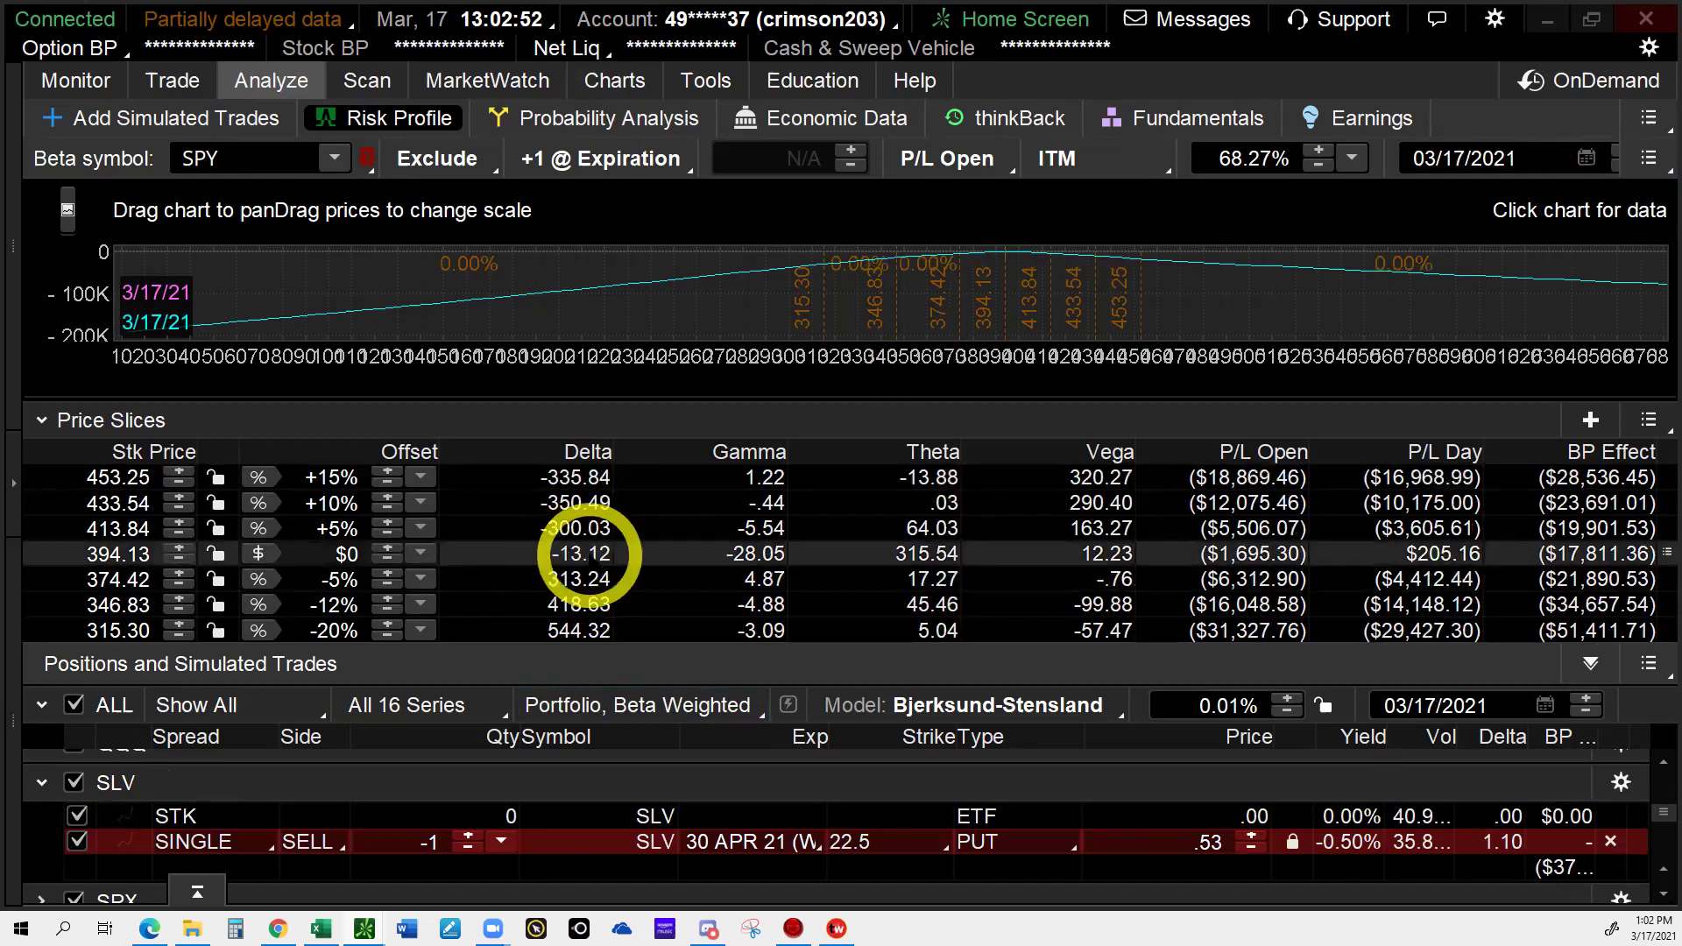
# Exclude SLV from the beta-weighted risk profile and compare the portfolio delta at the 0% price slice.
pyautogui.click(72, 784)
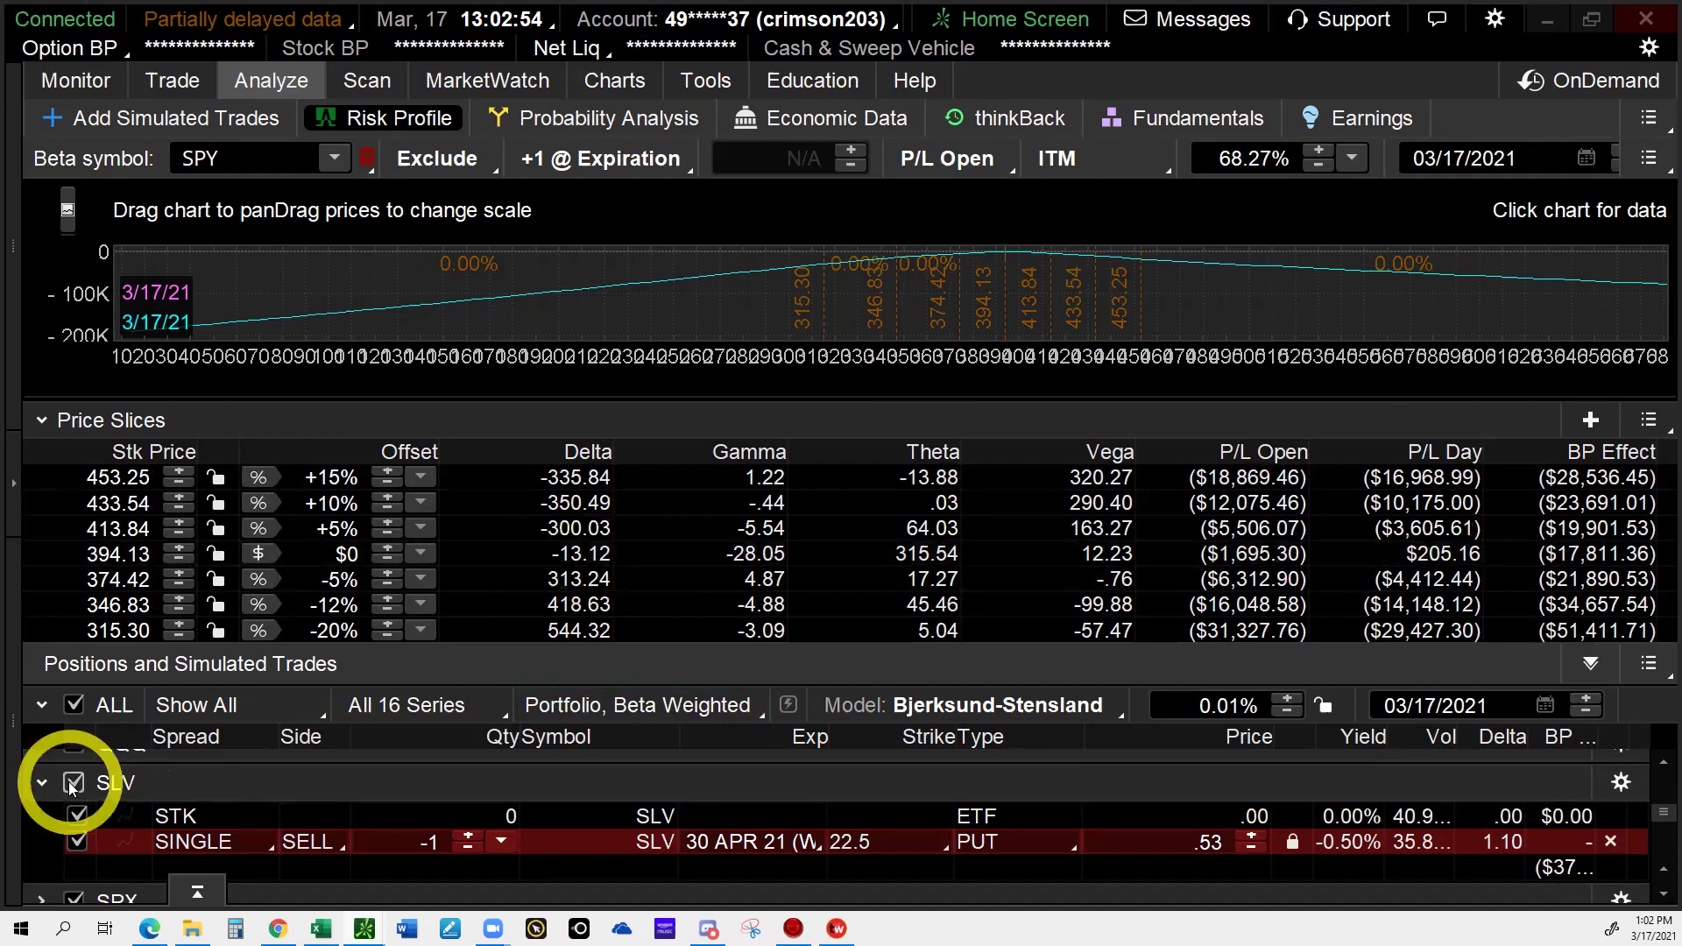
pyautogui.click(549, 578)
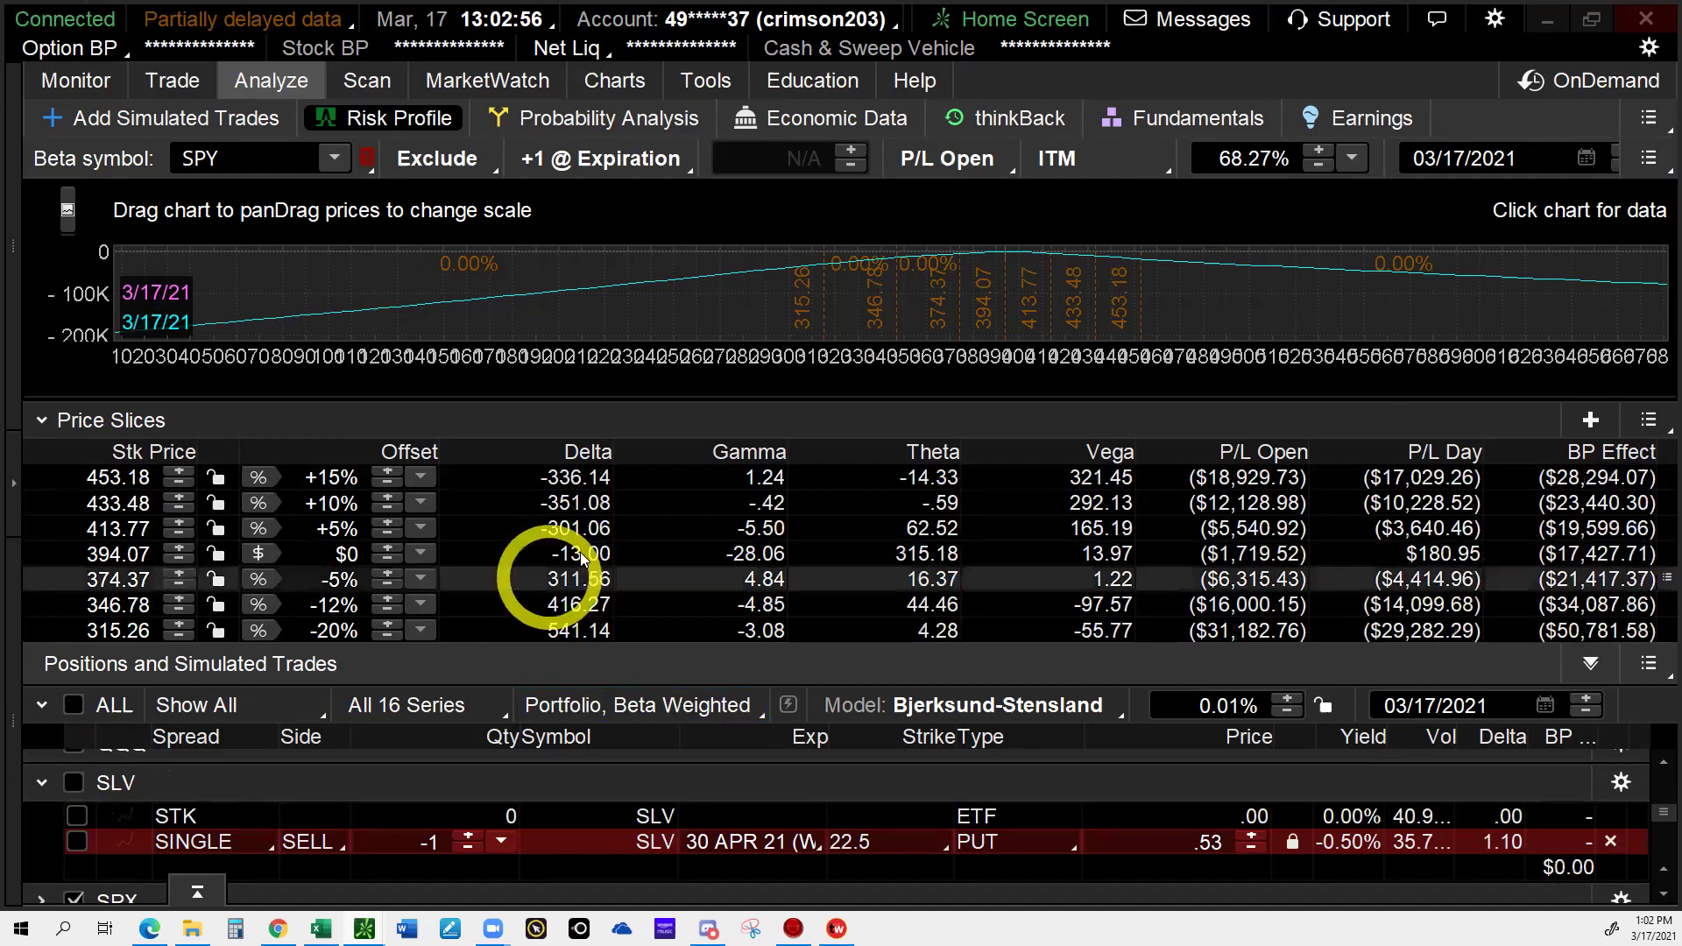
pyautogui.click(582, 557)
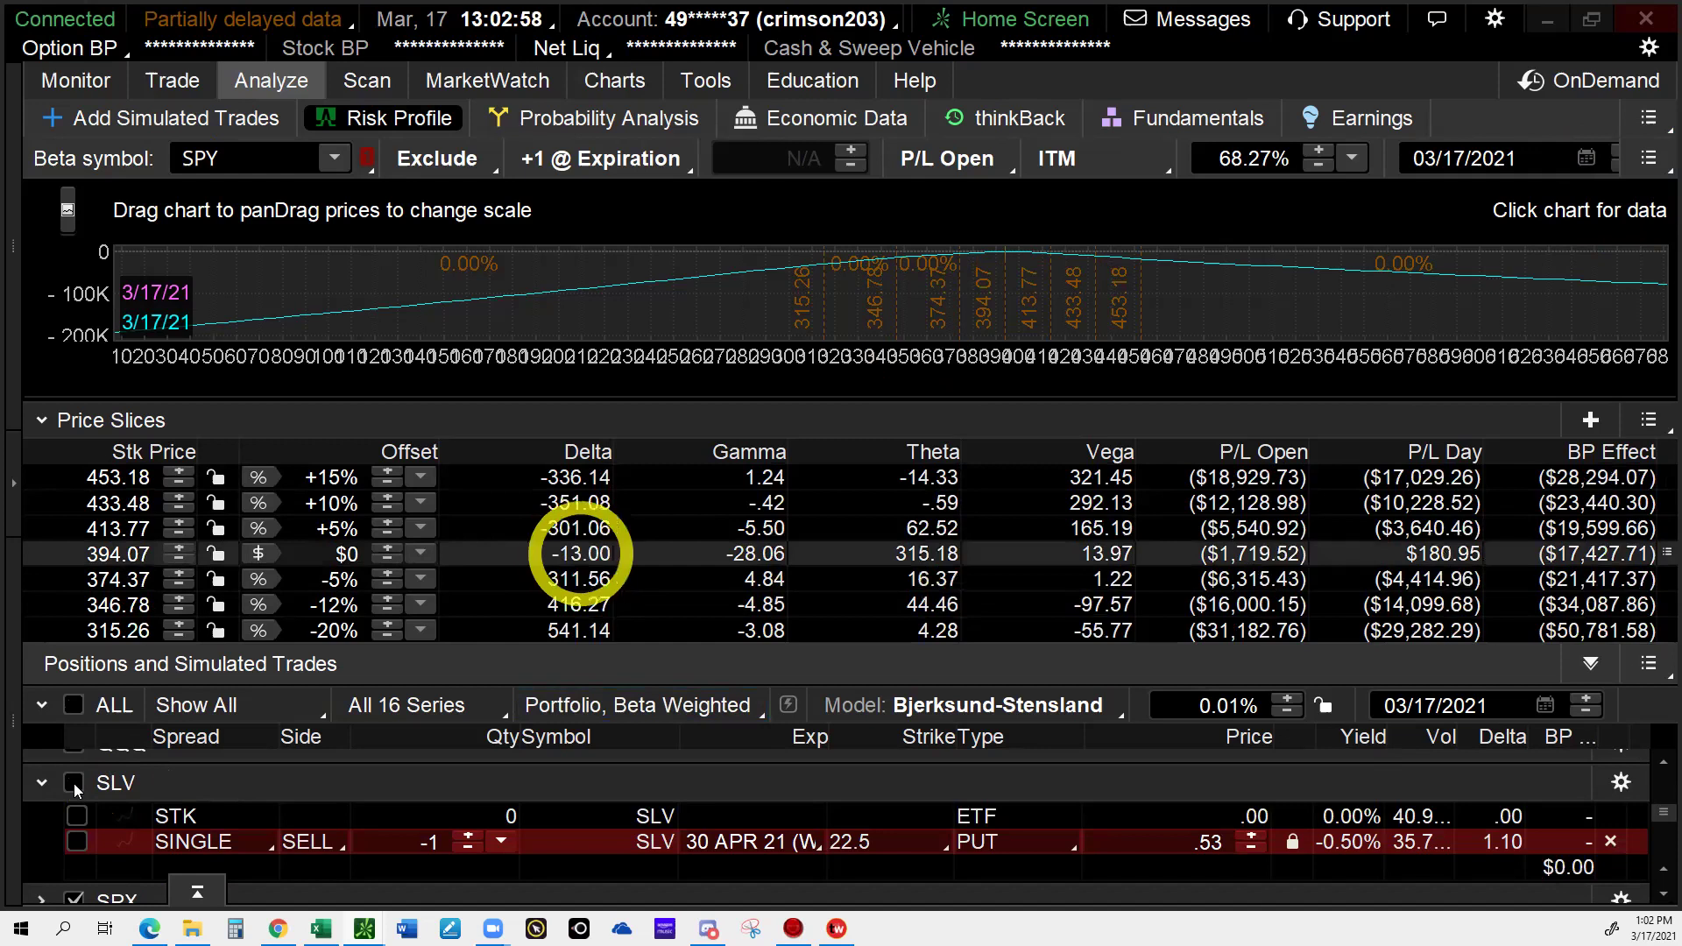
pyautogui.click(574, 564)
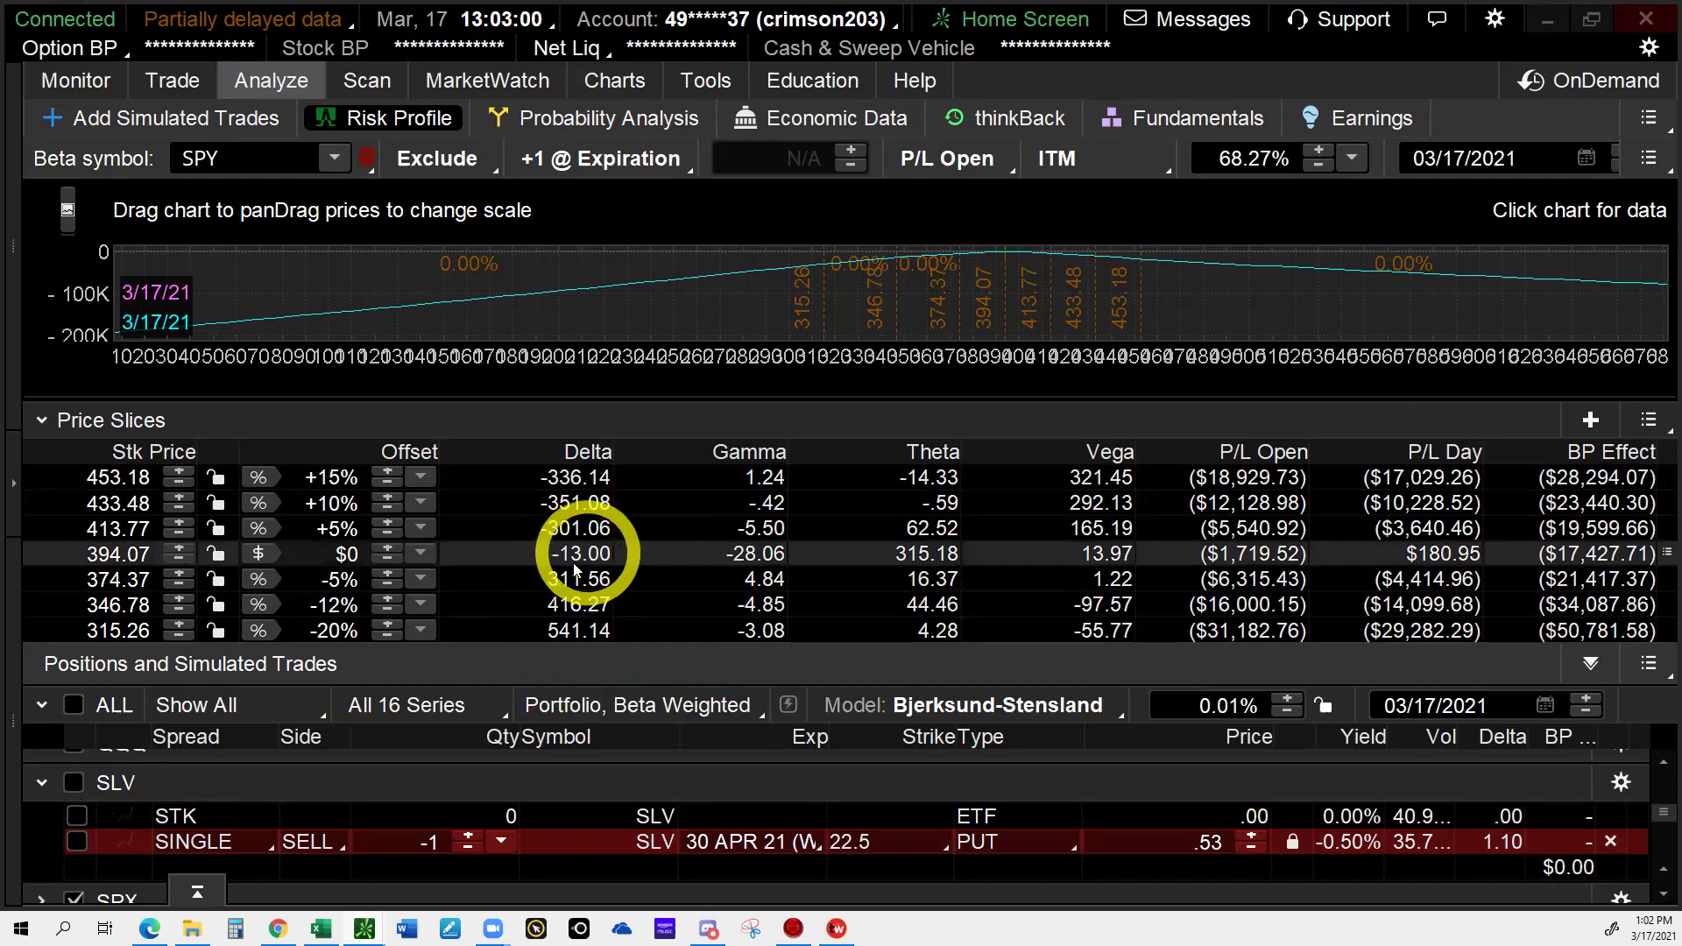